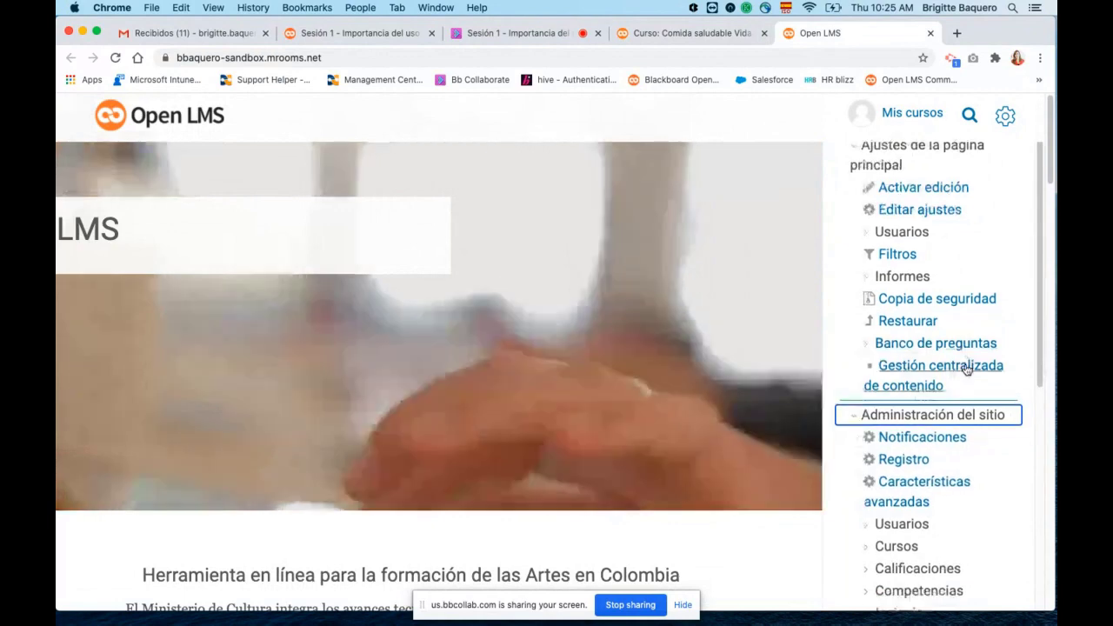
Open the site's Características avanzadas page and review the Habilitar rastreo del grado de finalización setting
{"action": "left_click", "coordinate": [918, 383]}
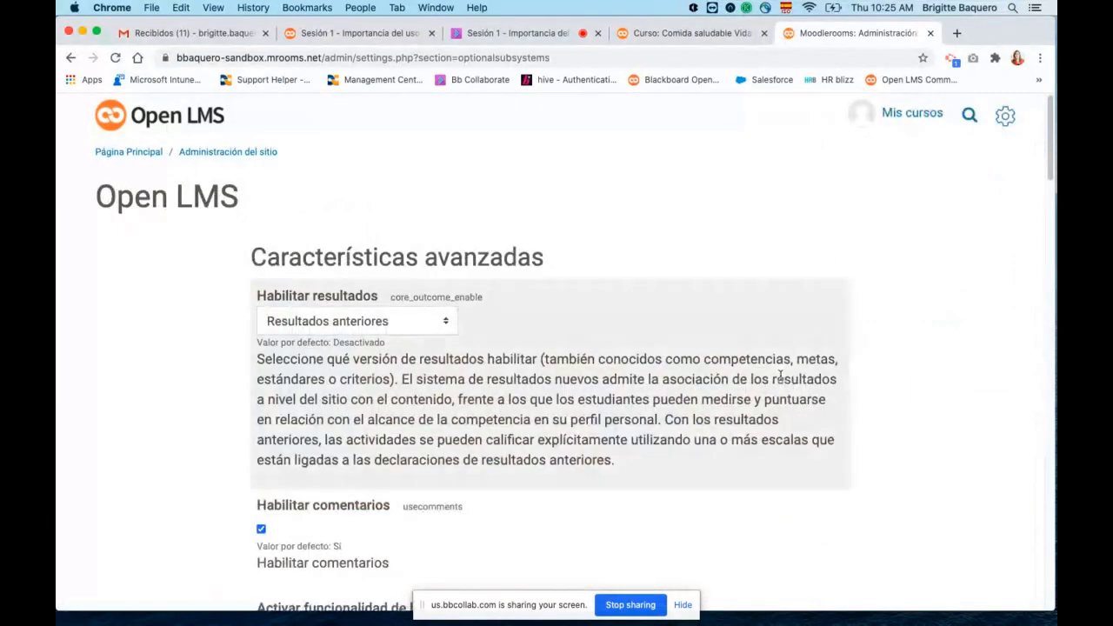
{"action": "scroll", "coordinate": [841, 382], "scroll_direction": "down", "scroll_amount": 10}
{"action": "scroll", "coordinate": [840, 382], "scroll_direction": "down", "scroll_amount": 15}
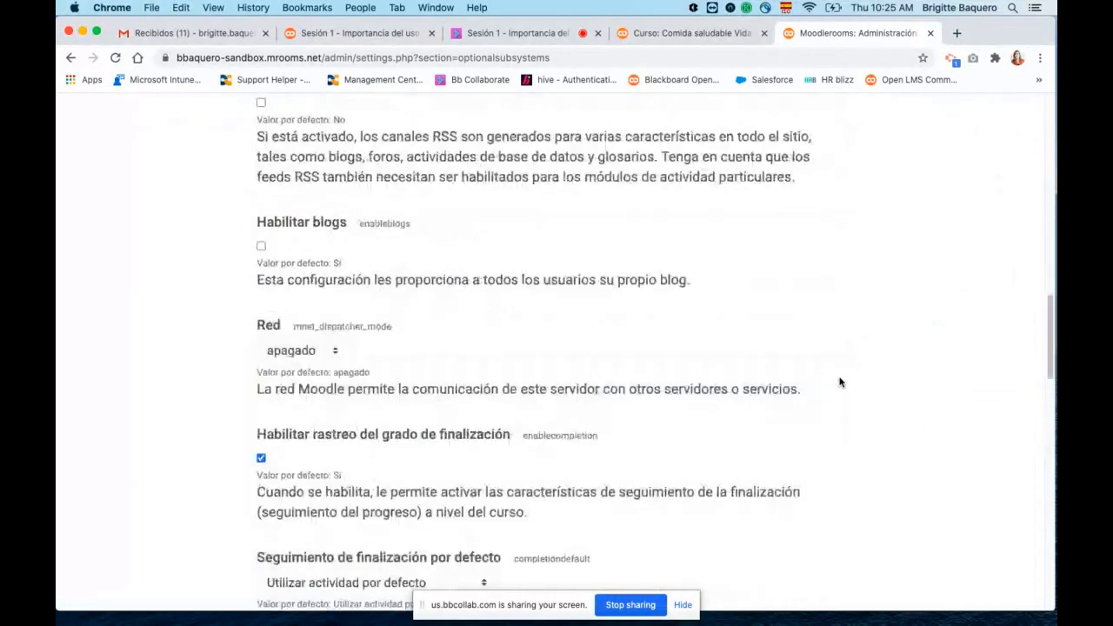
{"action": "scroll", "coordinate": [820, 346], "scroll_direction": "up", "scroll_amount": 5}
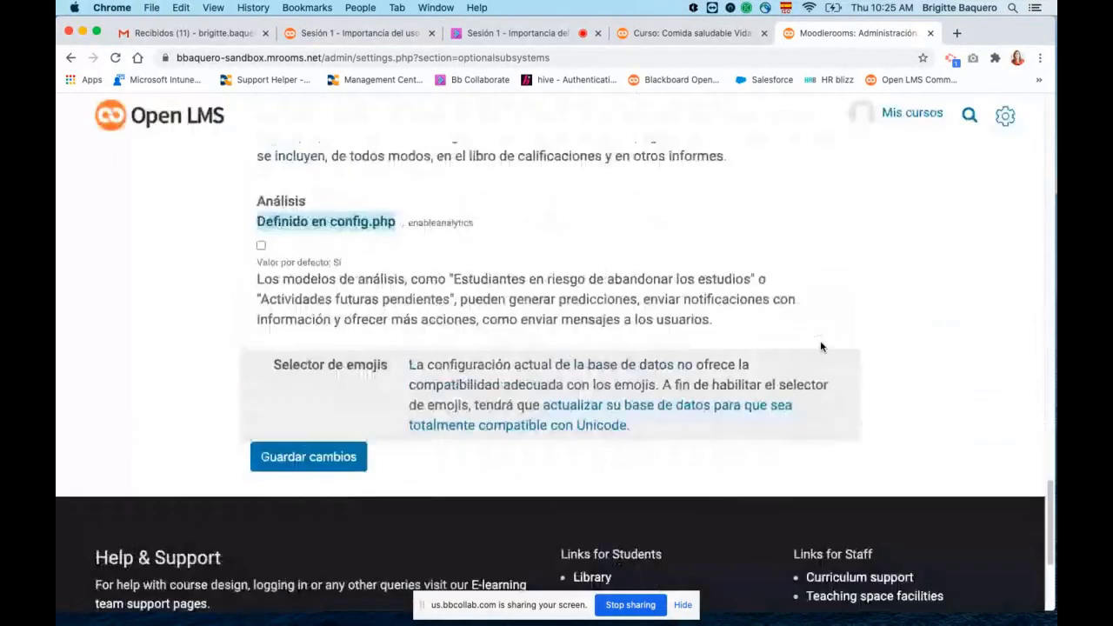
{"action": "scroll", "coordinate": [820, 349], "scroll_direction": "up", "scroll_amount": 8}
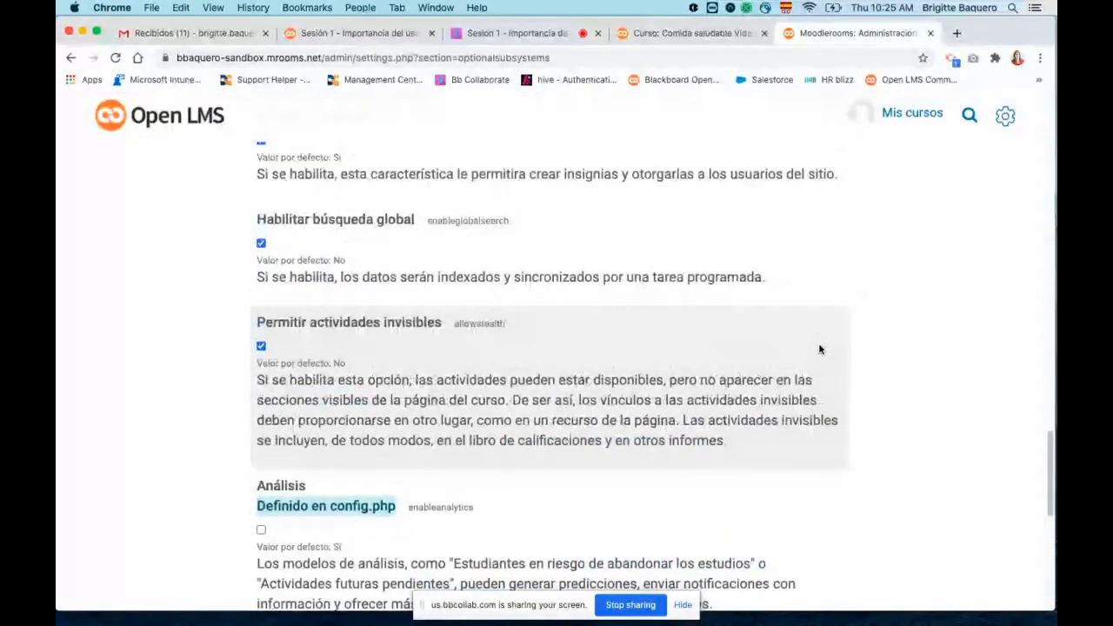
{"action": "scroll", "coordinate": [820, 351], "scroll_direction": "up", "scroll_amount": 2}
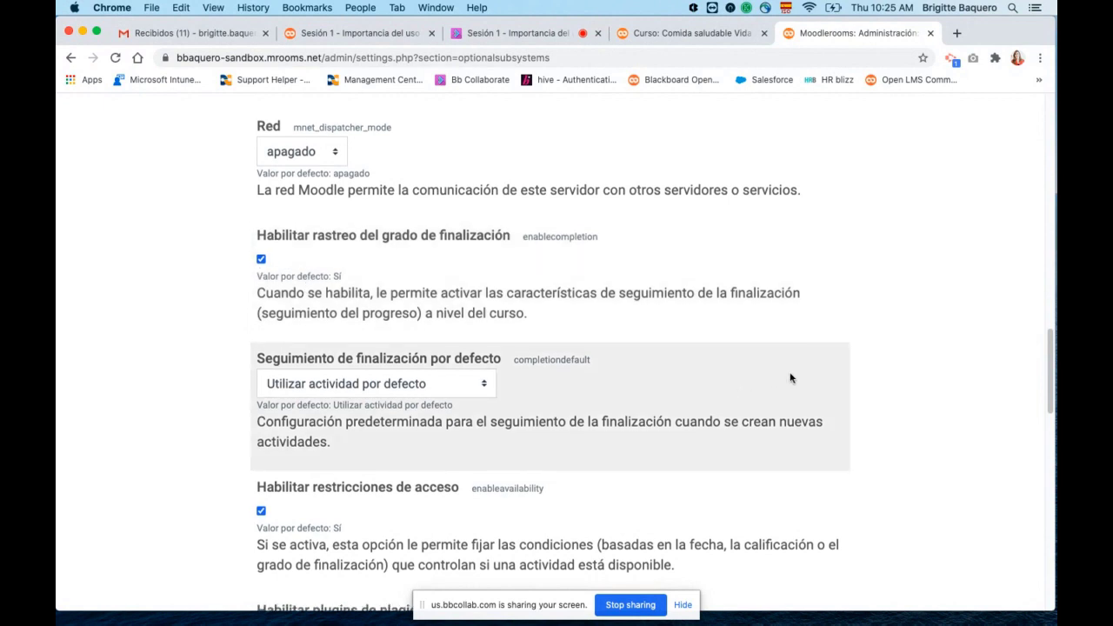
{"action": "scroll", "coordinate": [790, 377], "scroll_direction": "down", "scroll_amount": 2}
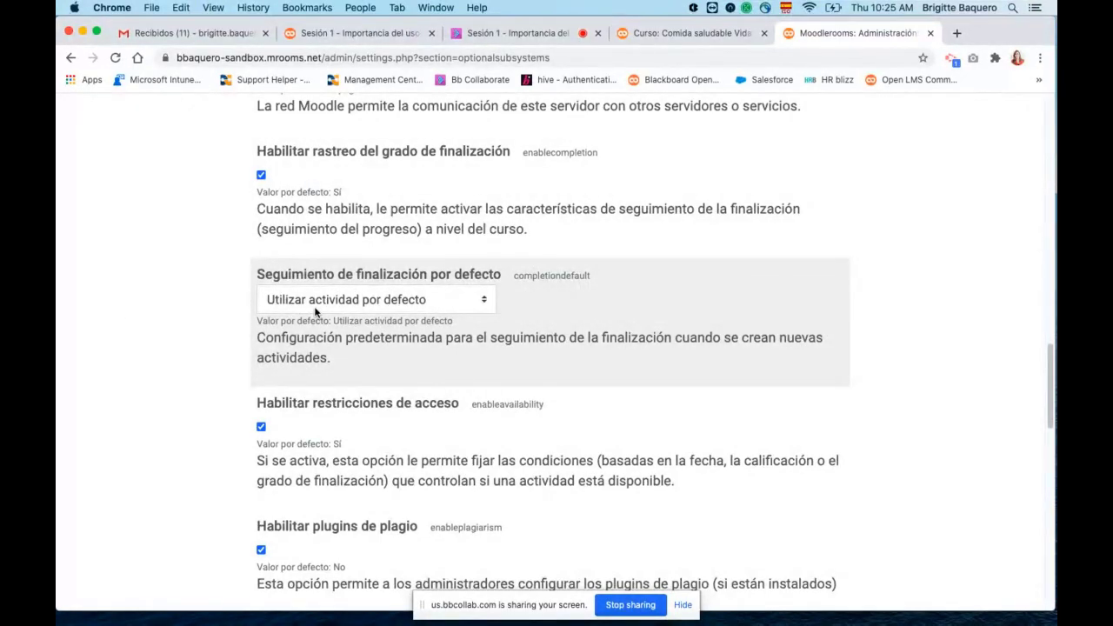
Check the available options for Seguimiento de finalización por defecto without changing the selection, and view the access restrictions setting
{"action": "left_click", "coordinate": [322, 301]}
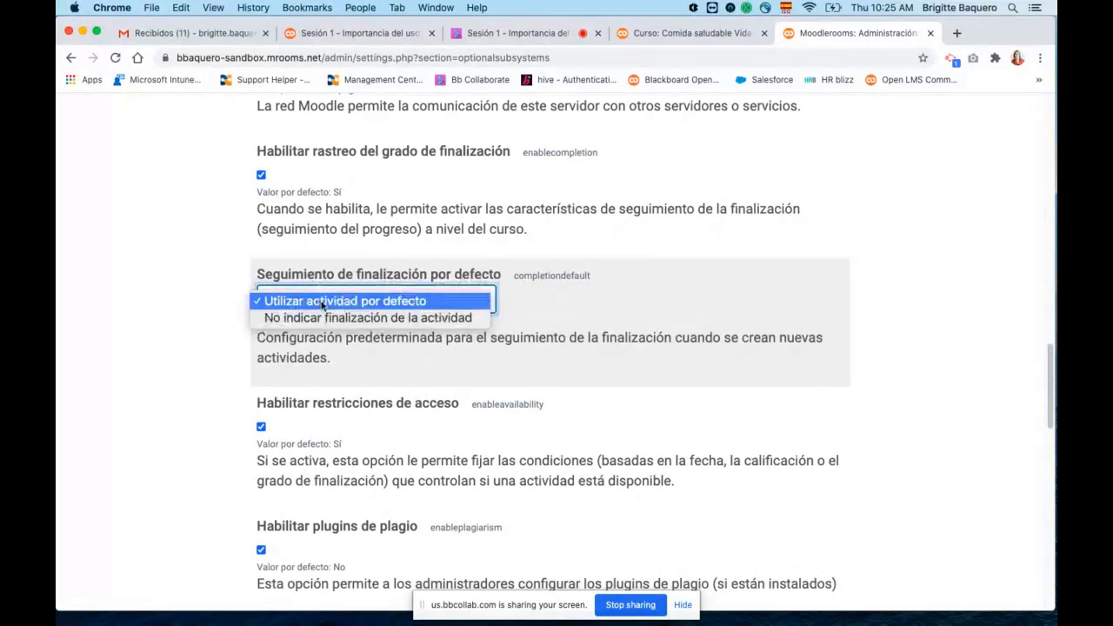
{"action": "left_click", "coordinate": [174, 322]}
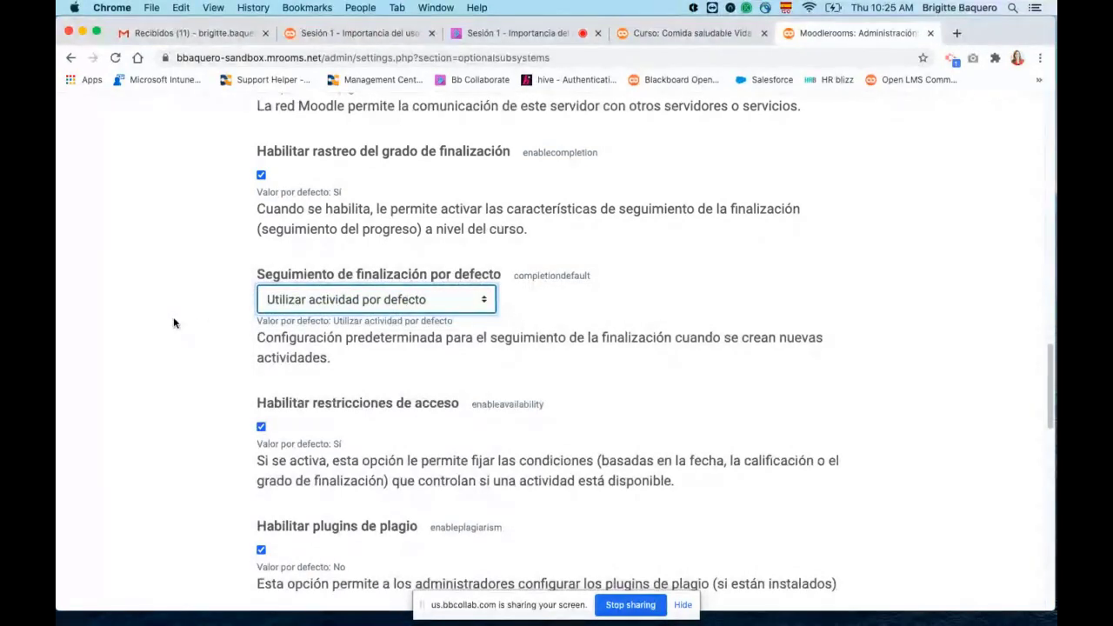
{"action": "scroll", "coordinate": [224, 333], "scroll_direction": "down", "scroll_amount": 1}
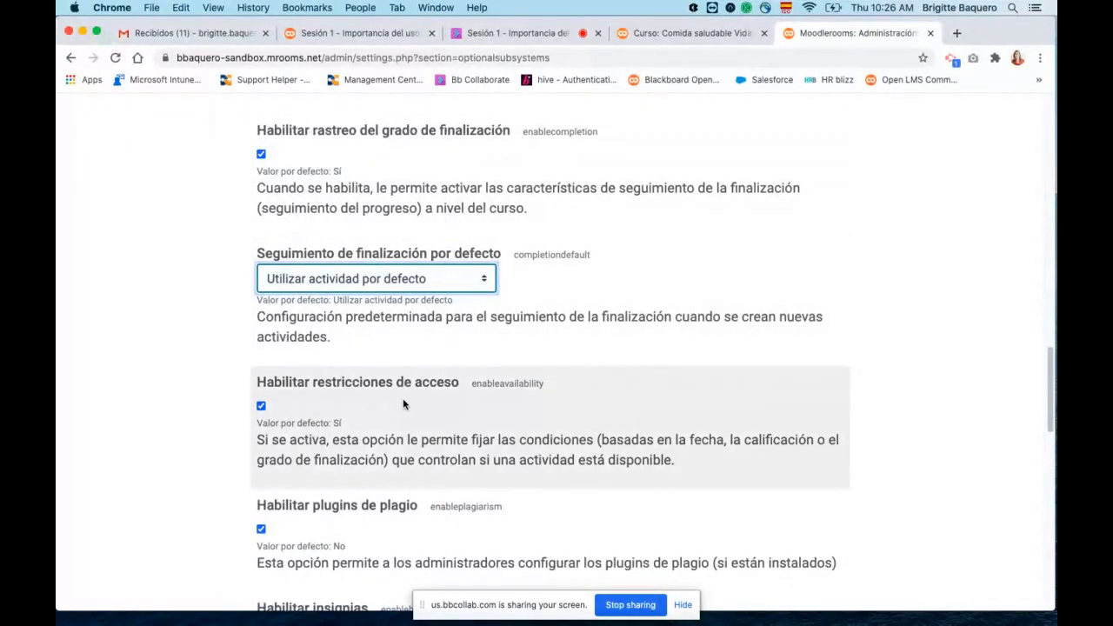
Open the settings of the Comida saludable Vida saludable course and inspect its Rastreo de finalización section
{"action": "left_click", "coordinate": [703, 33]}
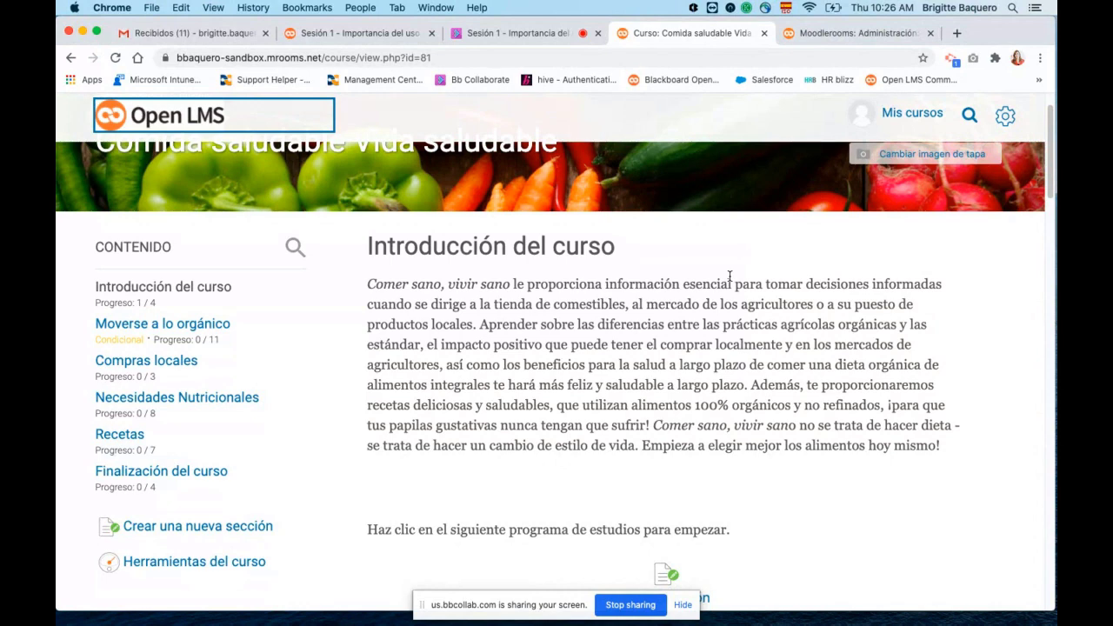
{"action": "left_click", "coordinate": [1004, 115]}
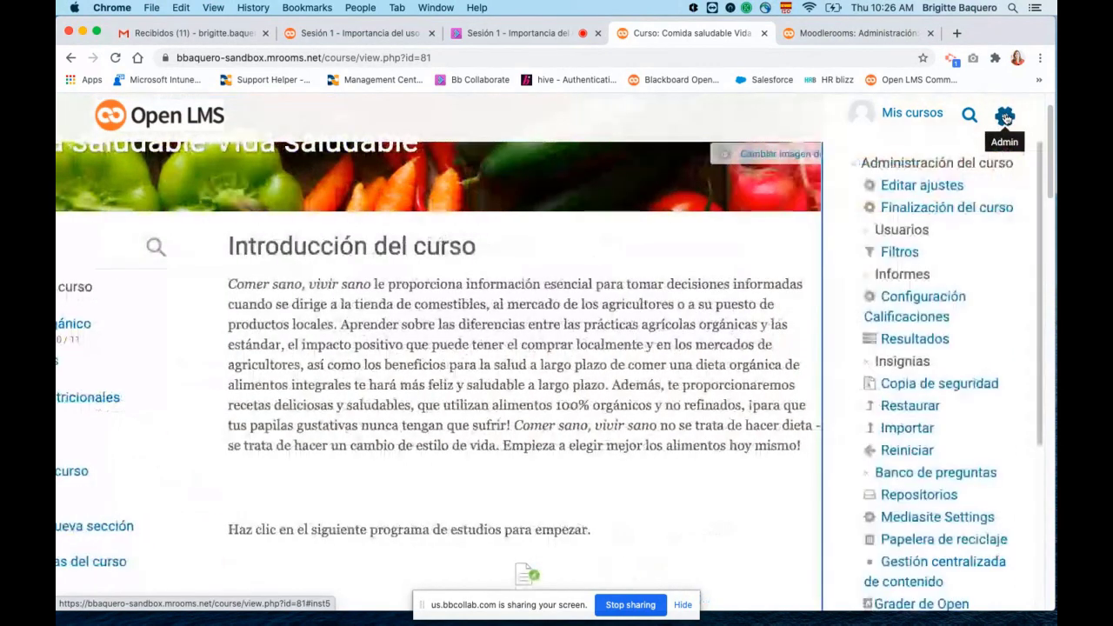
{"action": "left_click", "coordinate": [942, 188]}
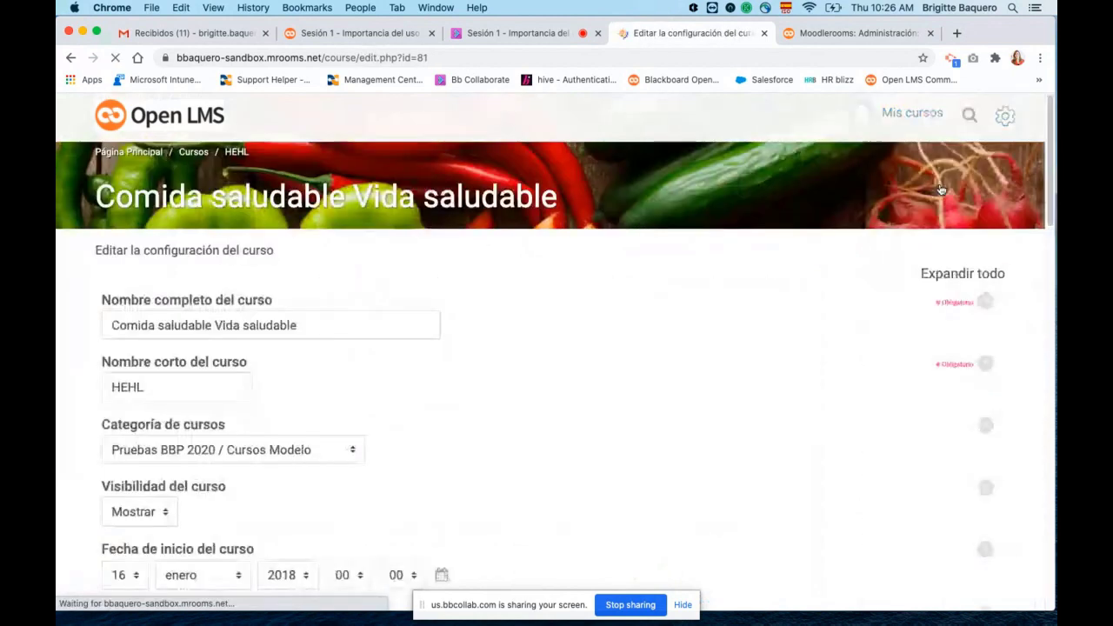
{"action": "scroll", "coordinate": [849, 415], "scroll_direction": "down", "scroll_amount": 5}
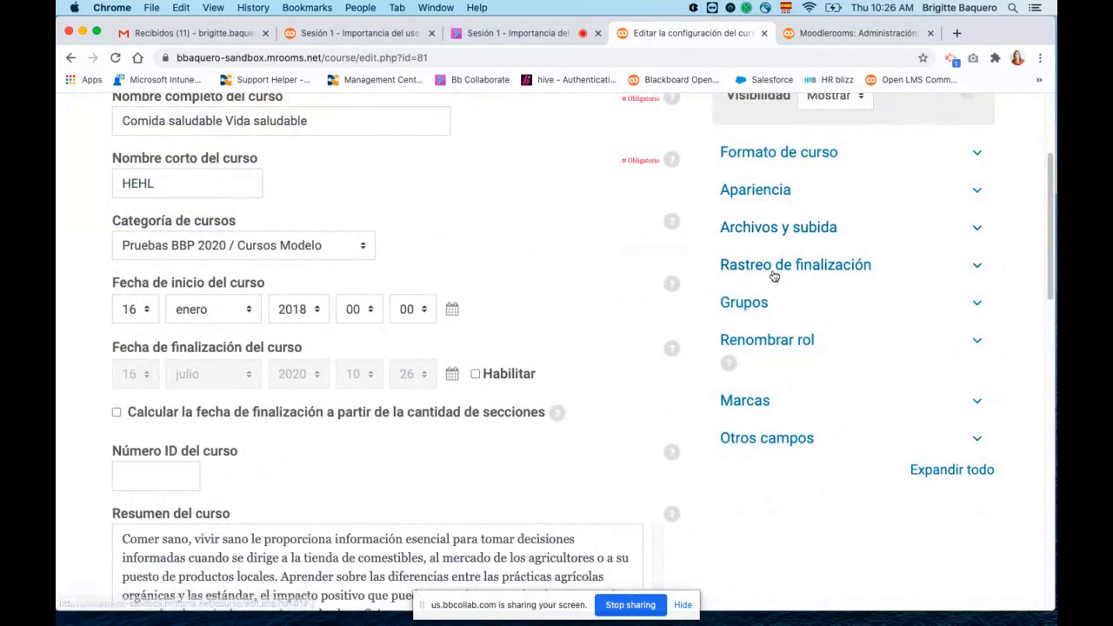
{"action": "left_click", "coordinate": [977, 267]}
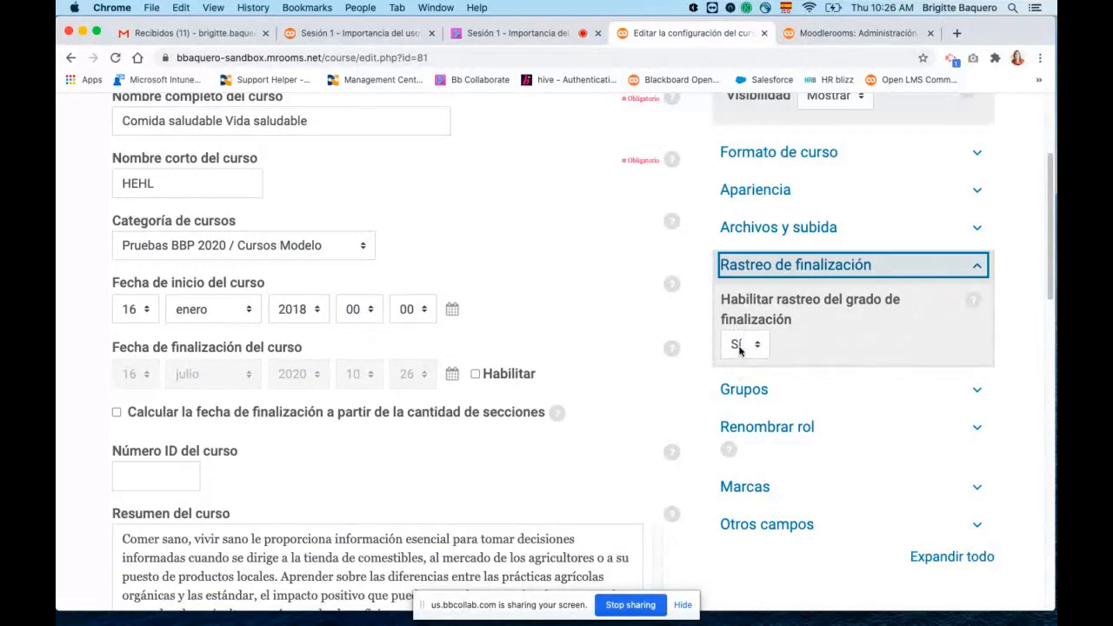
{"action": "scroll", "coordinate": [594, 325], "scroll_direction": "up", "scroll_amount": 5}
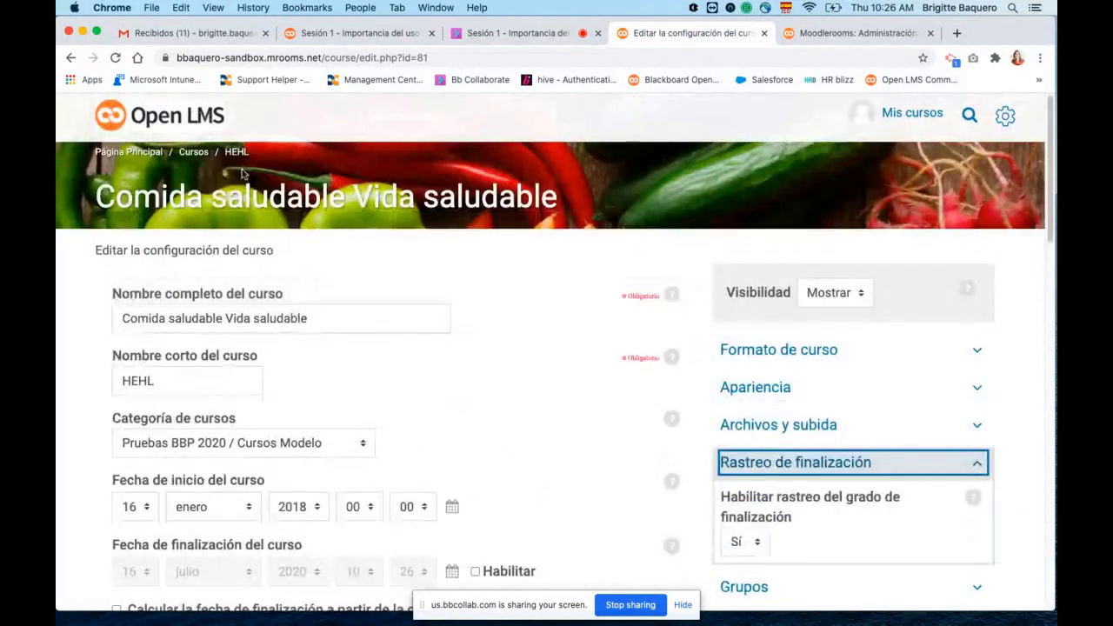
Return to the course page and examine the section progress and the activity completion markers in Introducción del curso
{"action": "left_click", "coordinate": [237, 152]}
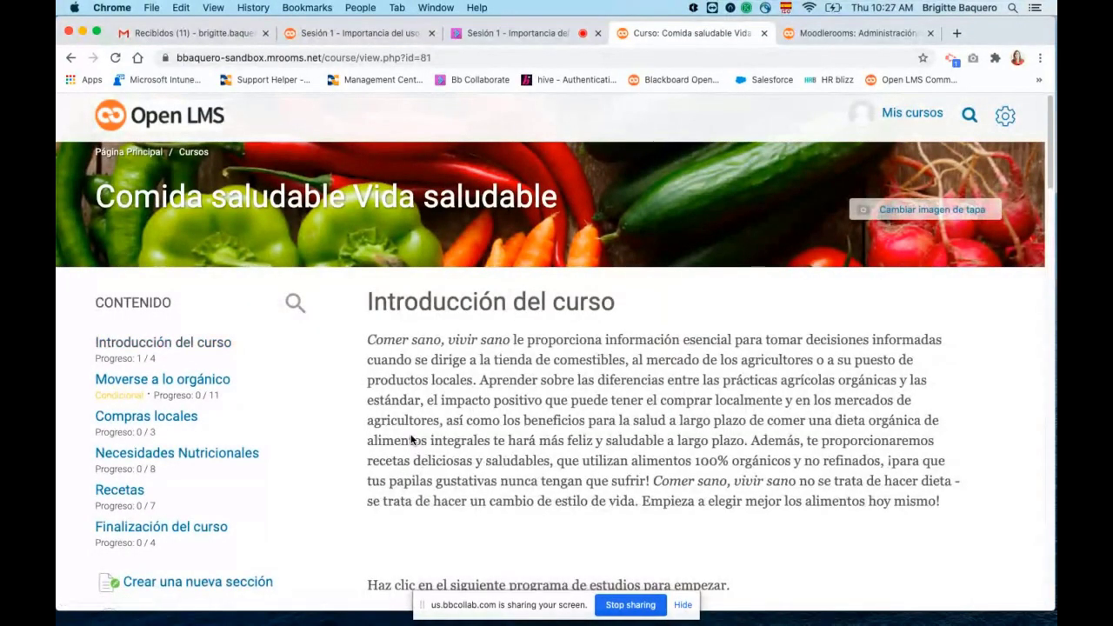
{"action": "scroll", "coordinate": [413, 440], "scroll_direction": "down", "scroll_amount": 1}
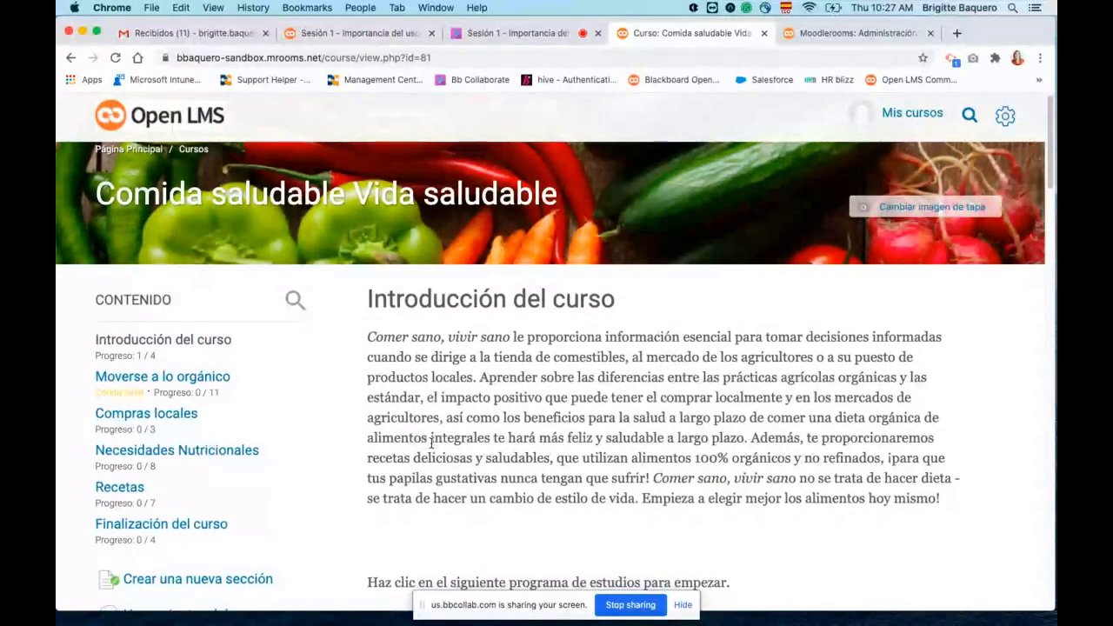
{"action": "scroll", "coordinate": [431, 444], "scroll_direction": "down", "scroll_amount": 2}
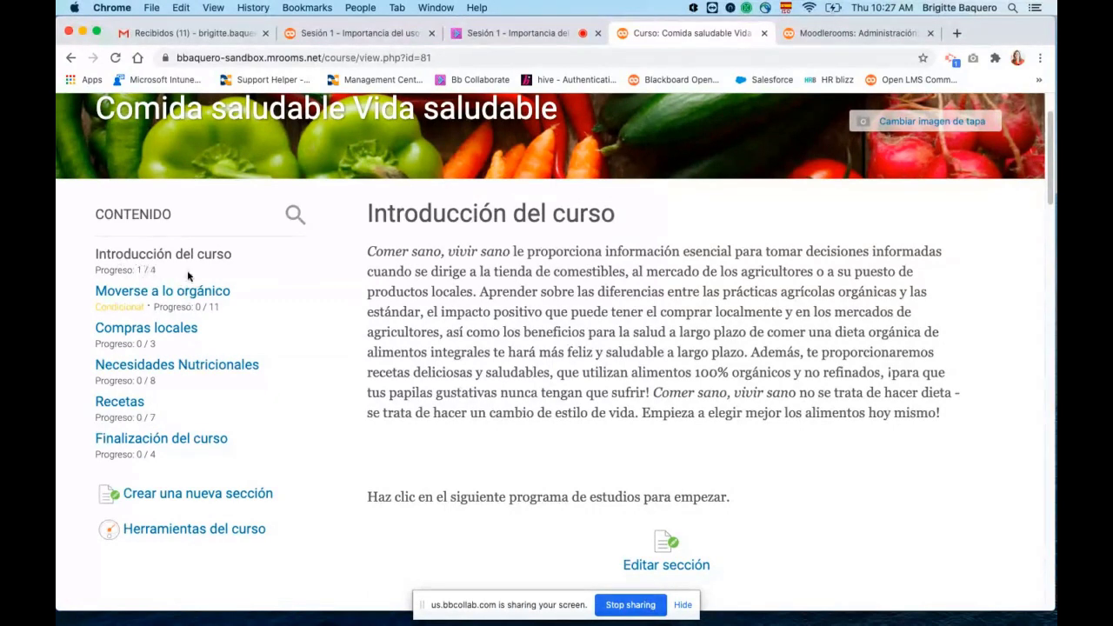
{"action": "double_click", "coordinate": [151, 270]}
{"action": "double_click", "coordinate": [138, 269]}
{"action": "scroll", "coordinate": [731, 416], "scroll_direction": "down", "scroll_amount": 4}
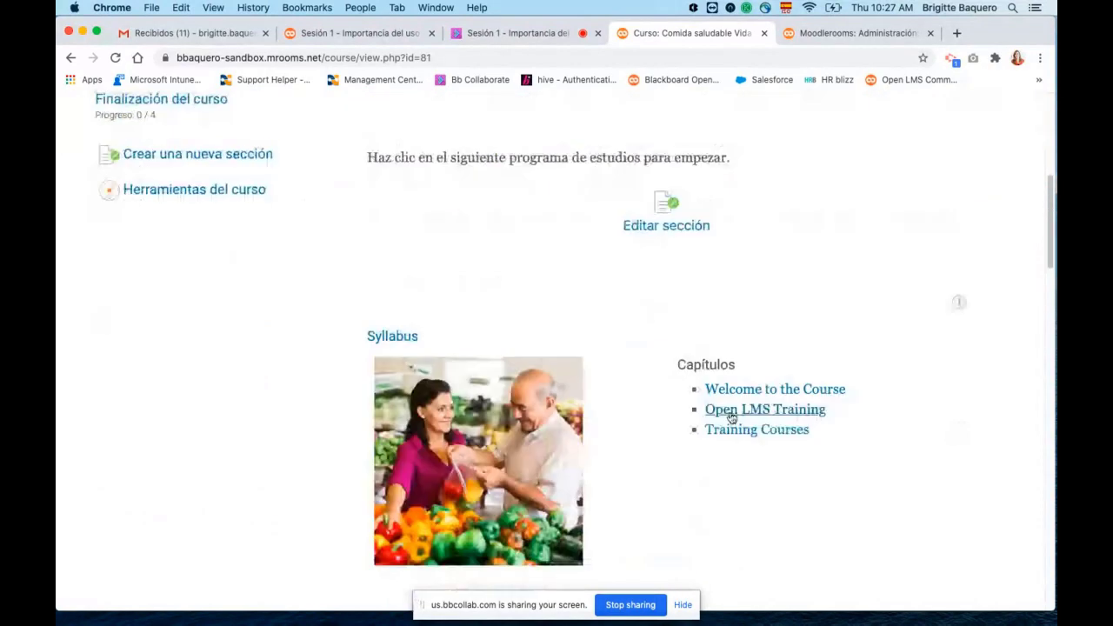
{"action": "scroll", "coordinate": [629, 261], "scroll_direction": "down", "scroll_amount": 2}
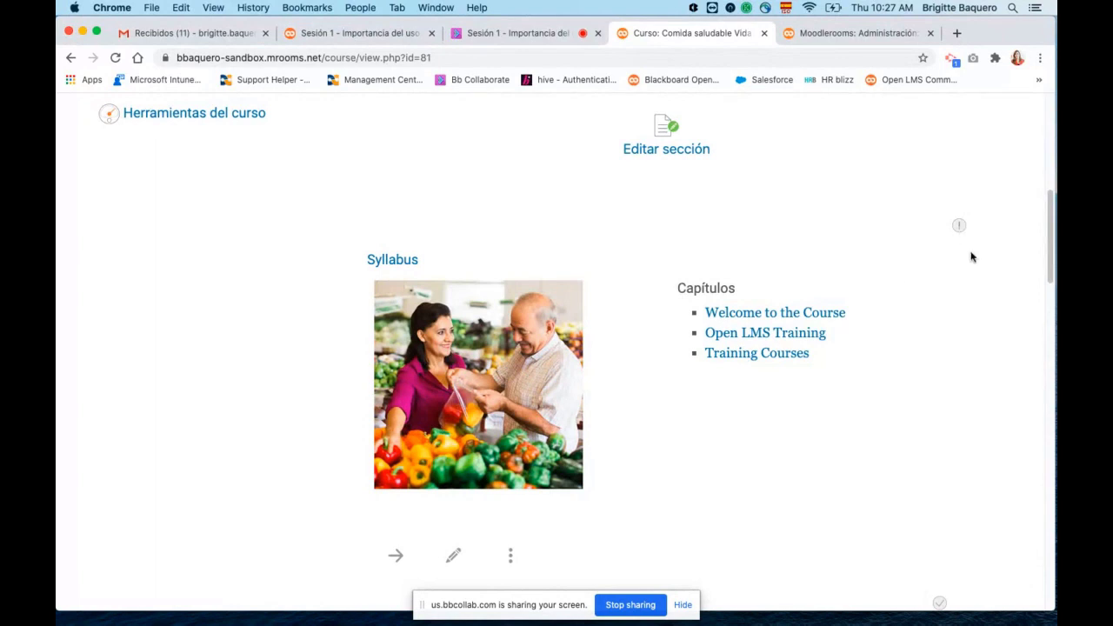
{"action": "scroll", "coordinate": [891, 288], "scroll_direction": "down", "scroll_amount": 3}
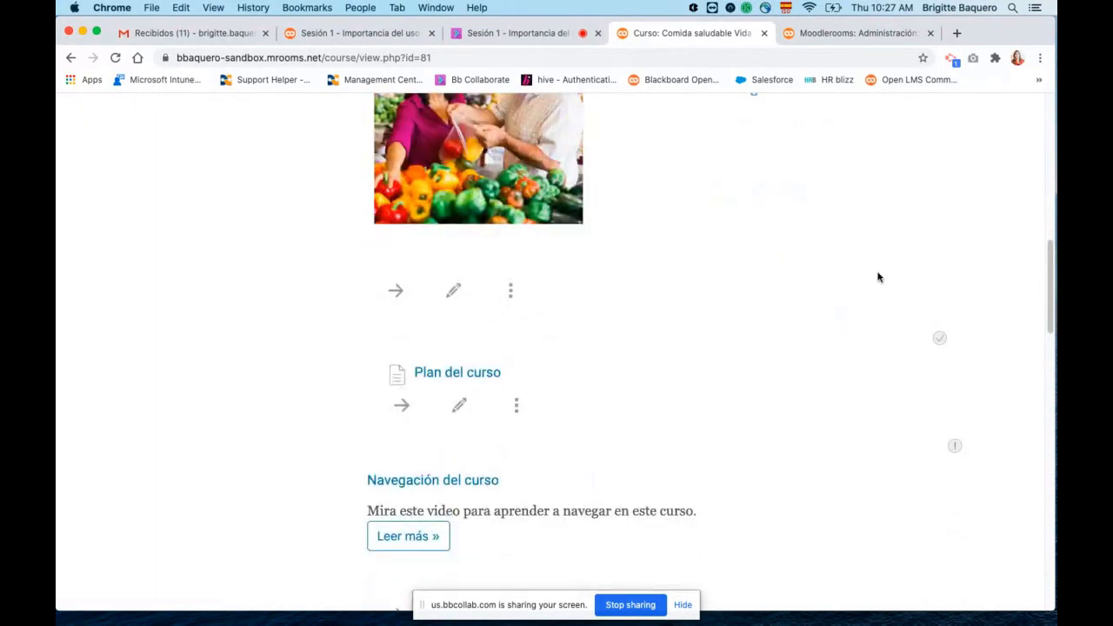
{"action": "scroll", "coordinate": [820, 251], "scroll_direction": "down", "scroll_amount": 1}
{"action": "scroll", "coordinate": [754, 299], "scroll_direction": "down", "scroll_amount": 4}
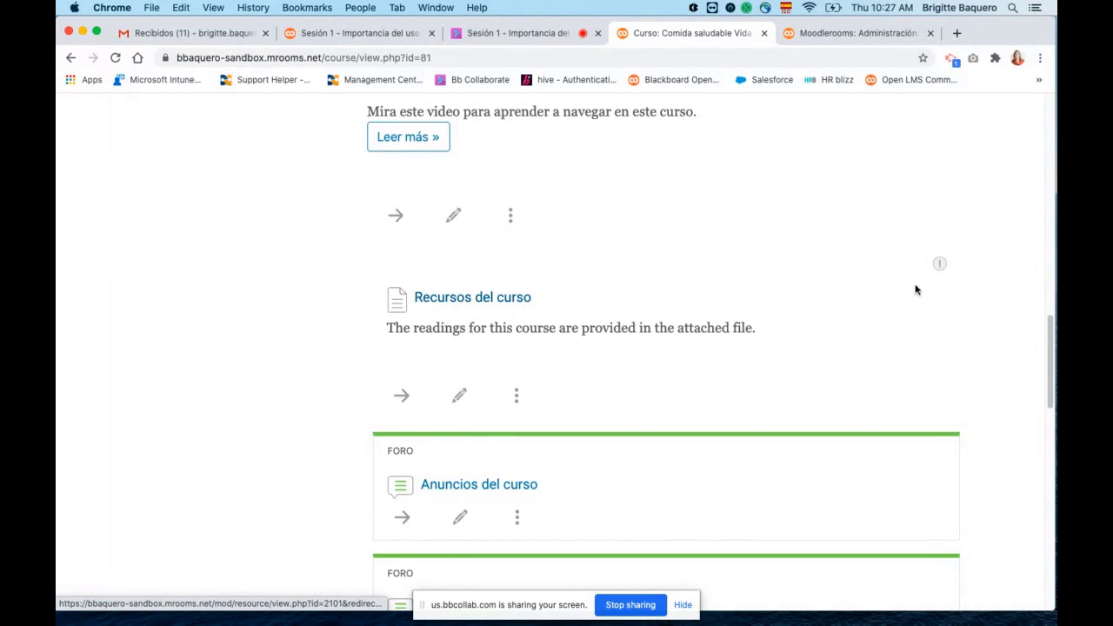
{"action": "scroll", "coordinate": [785, 340], "scroll_direction": "down", "scroll_amount": 4}
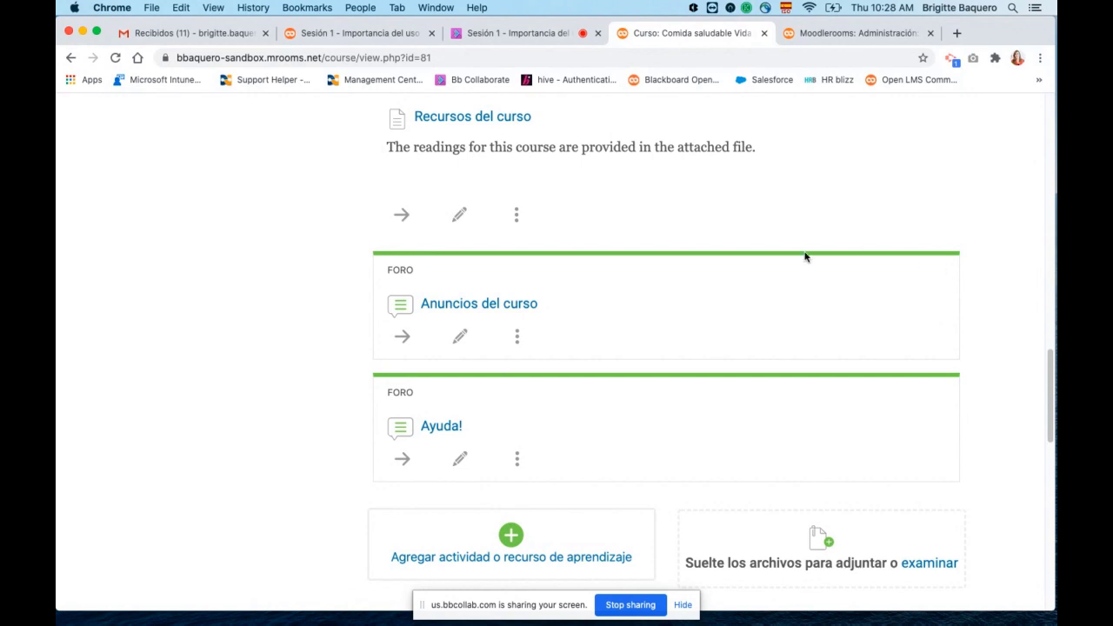
{"action": "scroll", "coordinate": [805, 253], "scroll_direction": "up", "scroll_amount": 15}
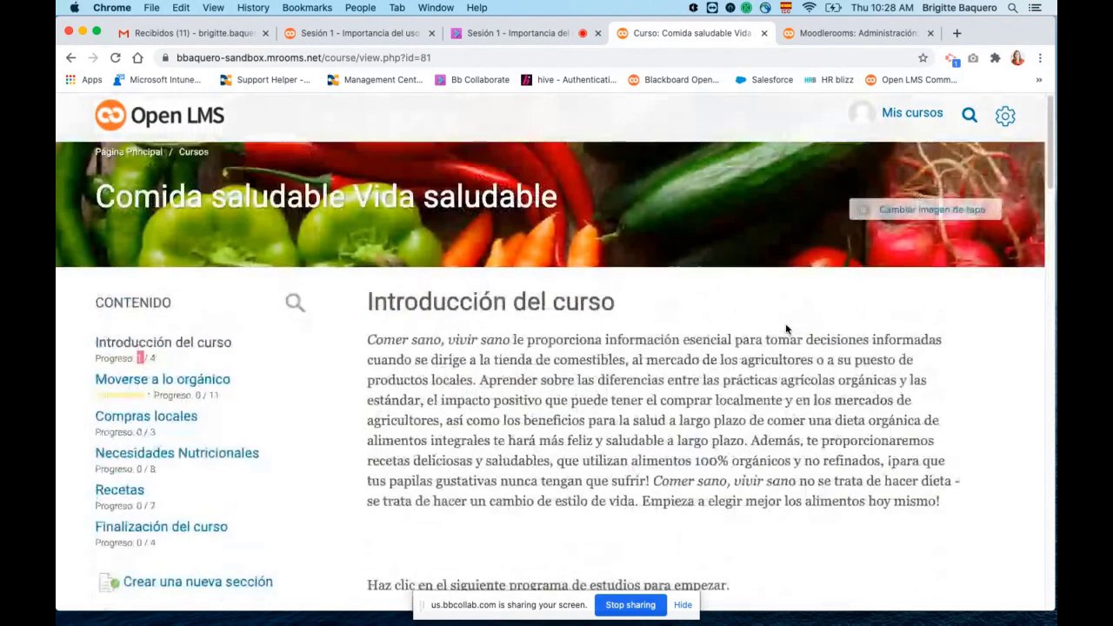
Open the settings of the Syllabus book in Introducción del curso for editing
{"action": "scroll", "coordinate": [786, 329], "scroll_direction": "down", "scroll_amount": 3}
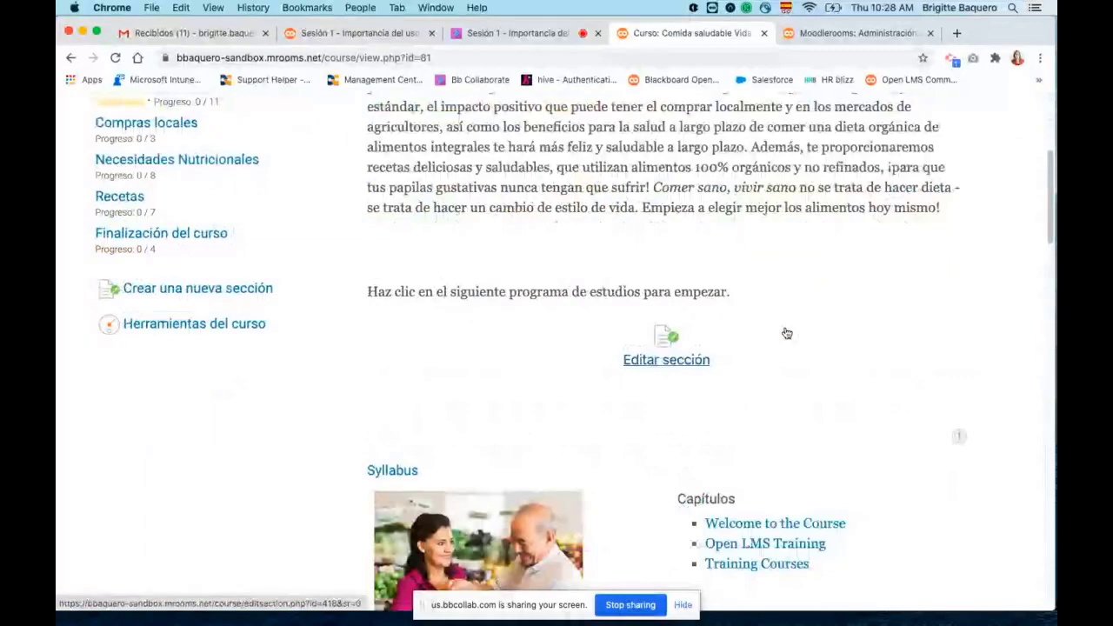
{"action": "scroll", "coordinate": [787, 333], "scroll_direction": "down", "scroll_amount": 2}
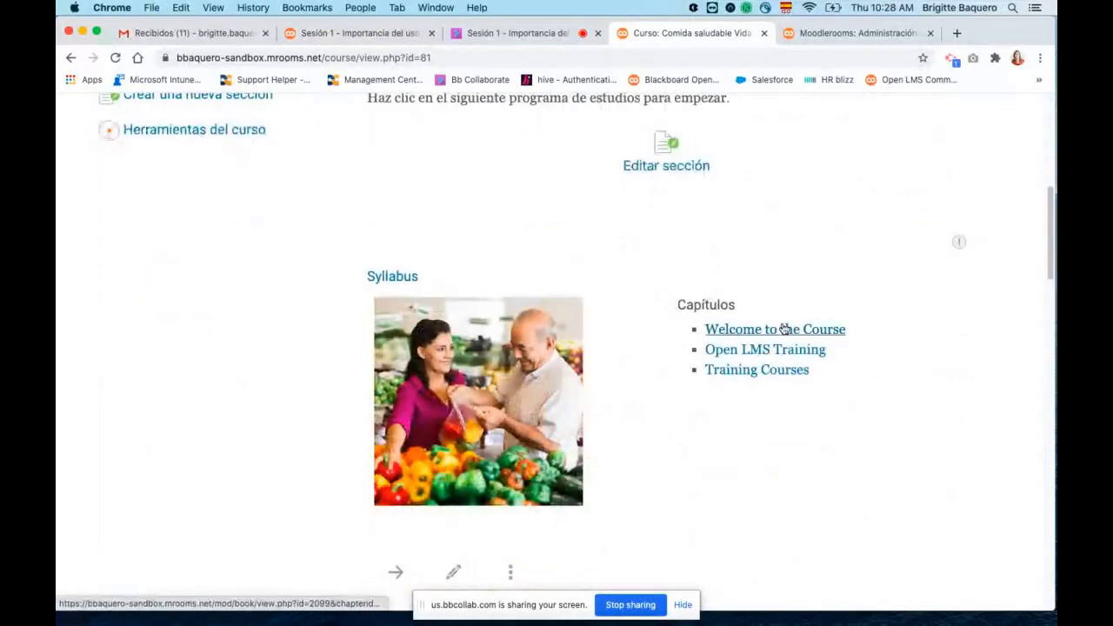
{"action": "scroll", "coordinate": [783, 329], "scroll_direction": "down", "scroll_amount": 2}
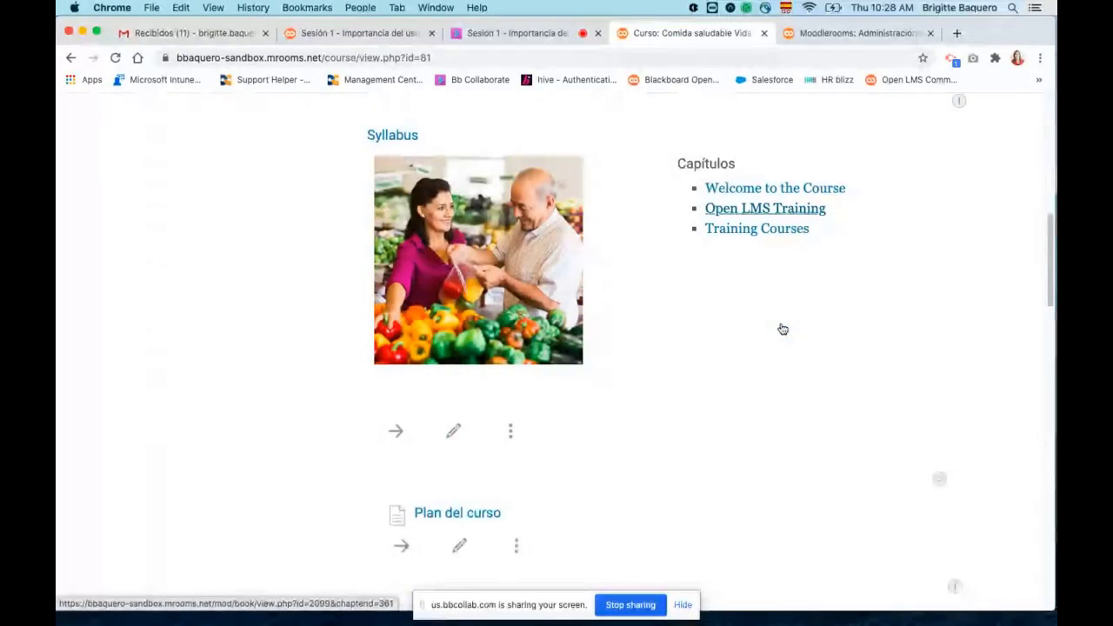
{"action": "left_click", "coordinate": [453, 435]}
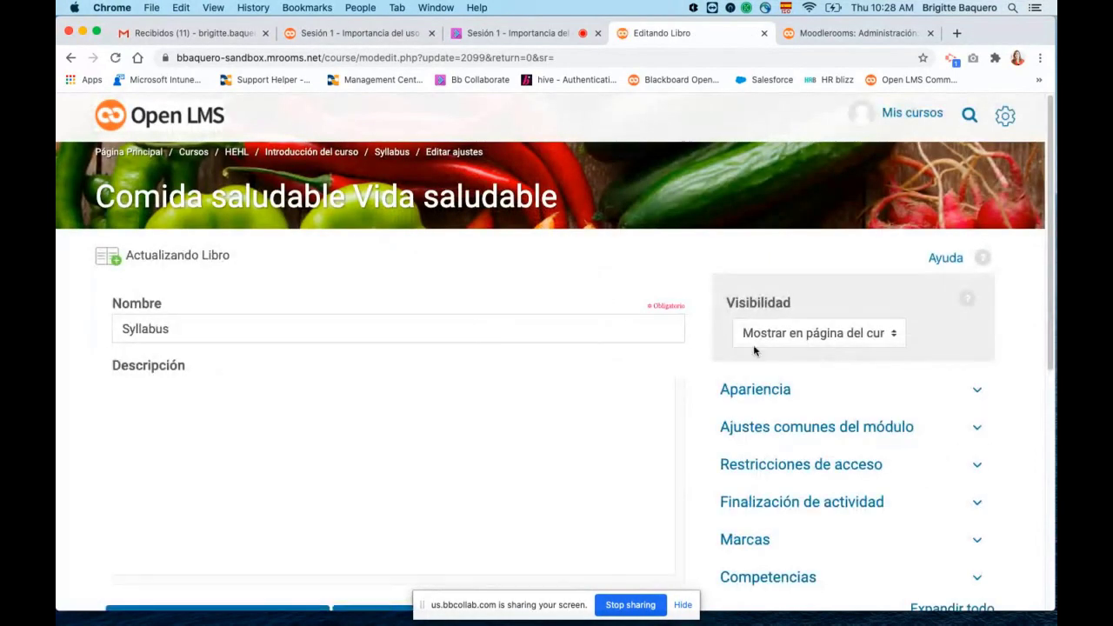
Expand Finalización de actividad in the Syllabus settings and review the locked completion options and tracking conditions
{"action": "scroll", "coordinate": [857, 388], "scroll_direction": "down", "scroll_amount": 3}
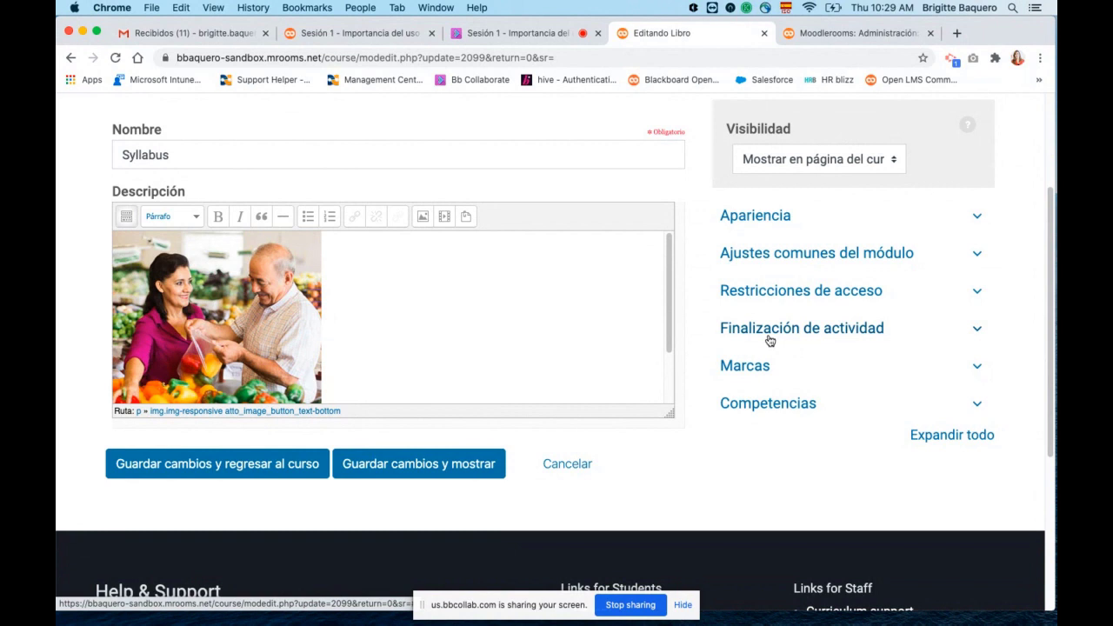
{"action": "scroll", "coordinate": [431, 333], "scroll_direction": "up", "scroll_amount": 2}
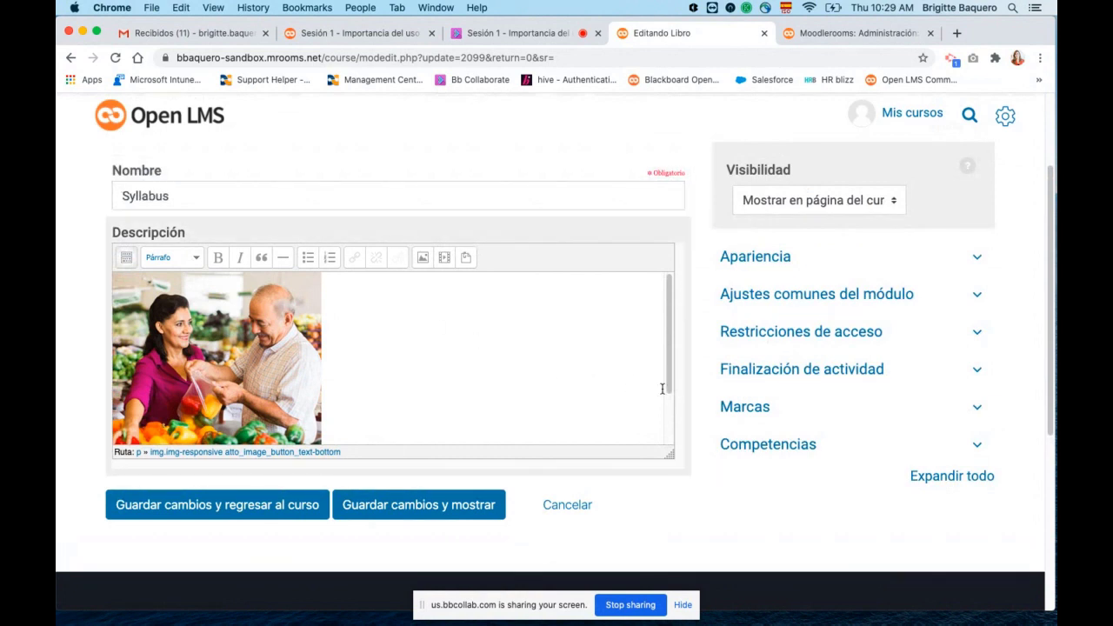
{"action": "scroll", "coordinate": [833, 407], "scroll_direction": "down", "scroll_amount": 1}
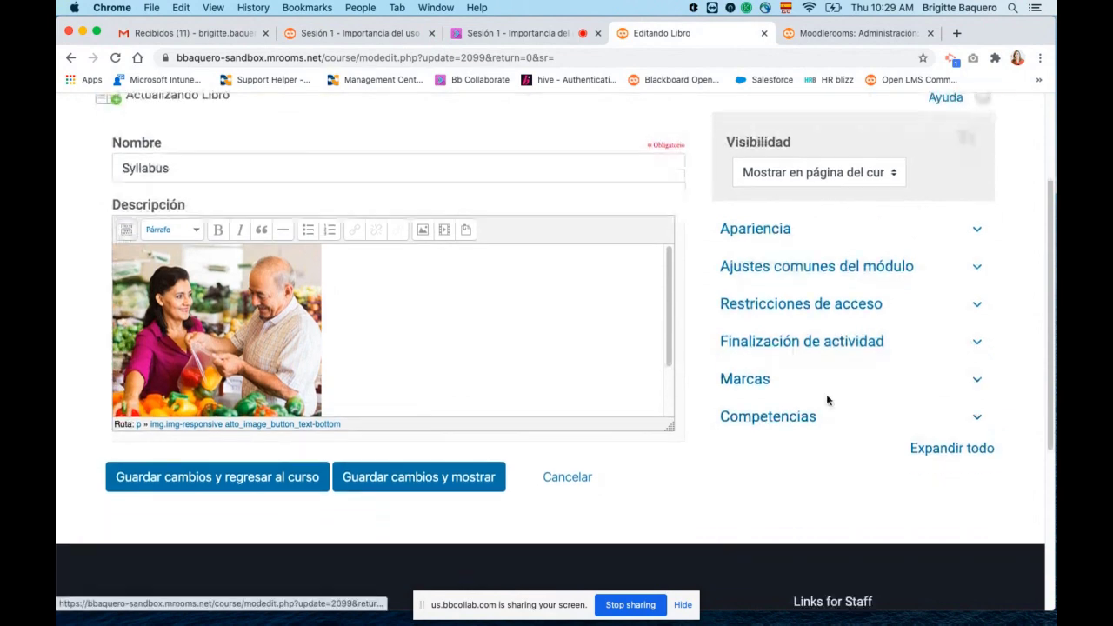
{"action": "left_click", "coordinate": [746, 342]}
{"action": "scroll", "coordinate": [392, 331], "scroll_direction": "down", "scroll_amount": 1}
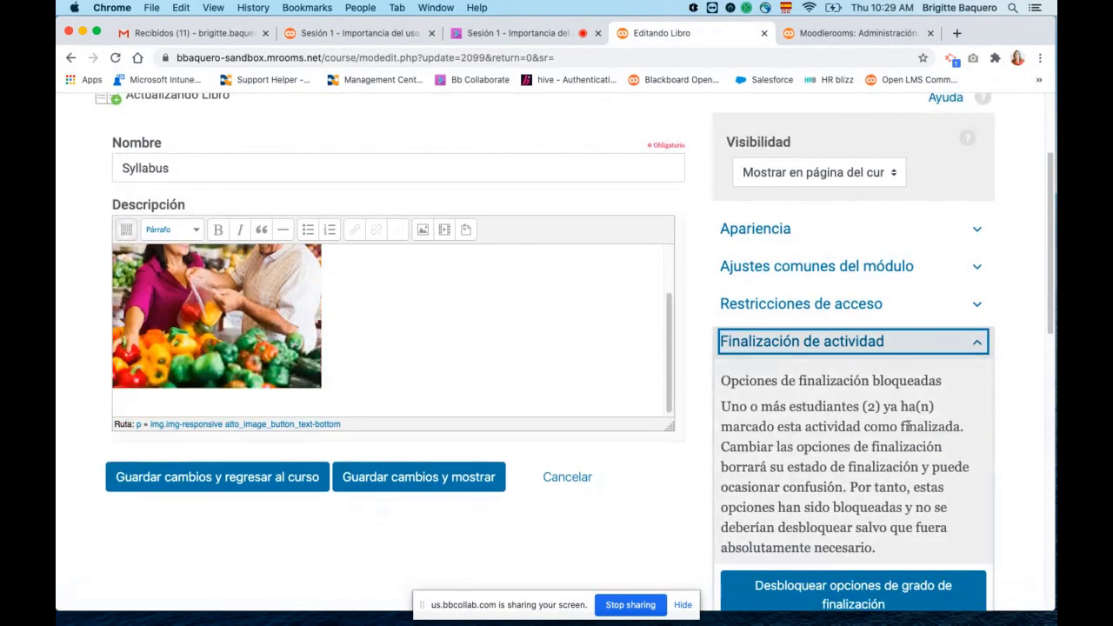
{"action": "scroll", "coordinate": [870, 409], "scroll_direction": "down", "scroll_amount": 1}
{"action": "scroll", "coordinate": [937, 420], "scroll_direction": "down", "scroll_amount": 5}
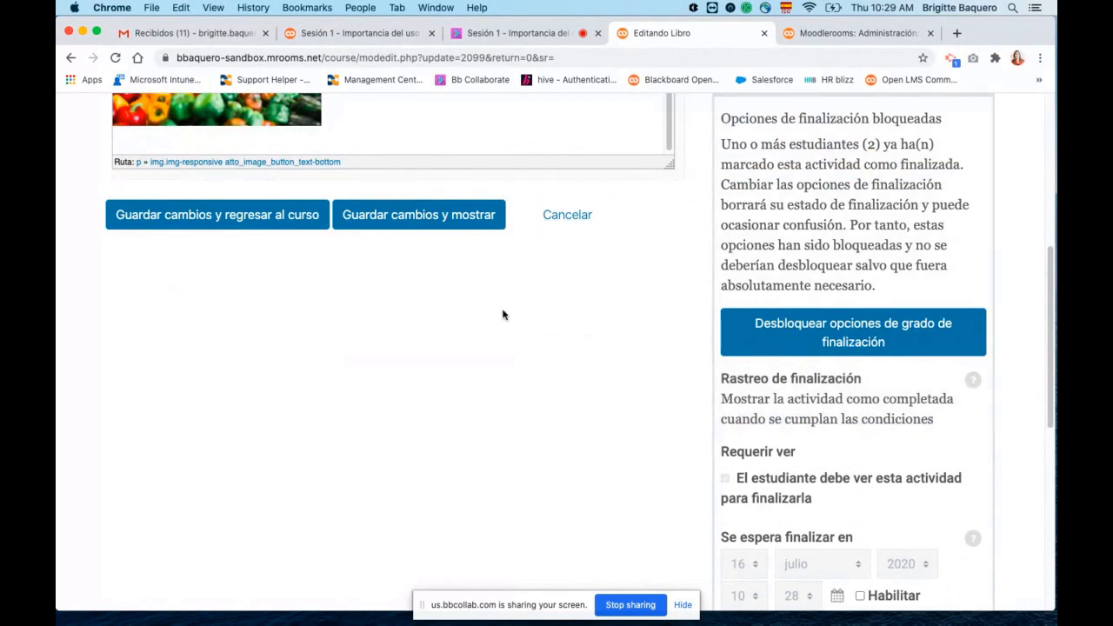
Open the HEHL course page in a new browser tab, keeping the Syllabus settings open
{"action": "scroll", "coordinate": [311, 214], "scroll_direction": "up", "scroll_amount": 10}
{"action": "right_click", "coordinate": [235, 154]}
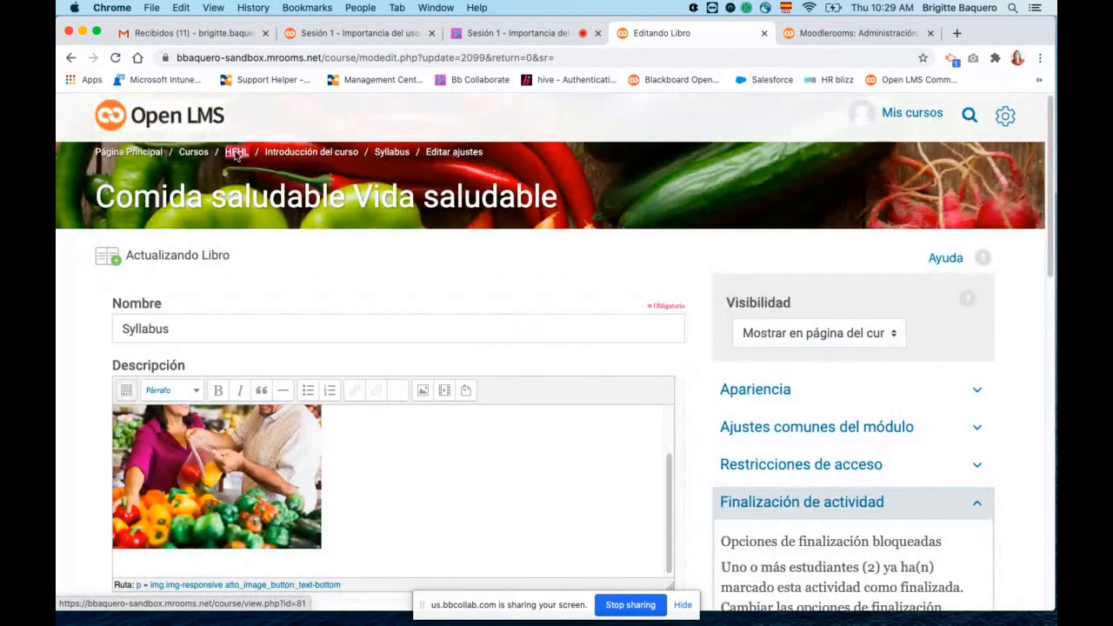
{"action": "left_click", "coordinate": [299, 158]}
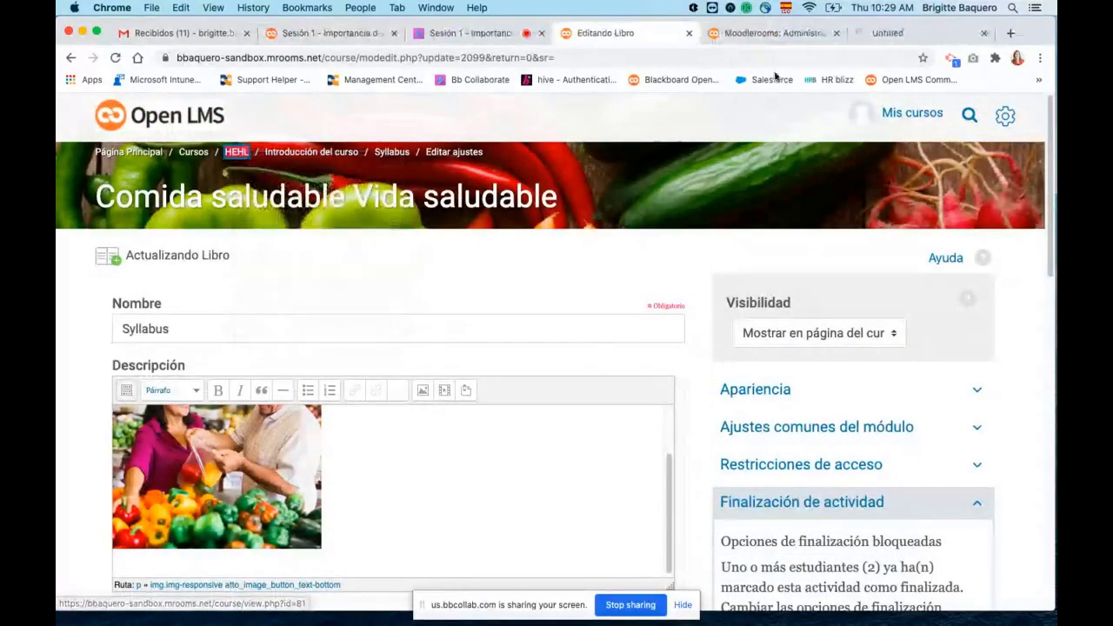
Place the new course tab beside the Syllabus settings and start adding a Tarea activity to Introducción del curso
{"action": "left_click", "coordinate": [888, 32]}
{"action": "left_click_drag", "start_coordinate": [908, 35], "coordinate": [757, 47]}
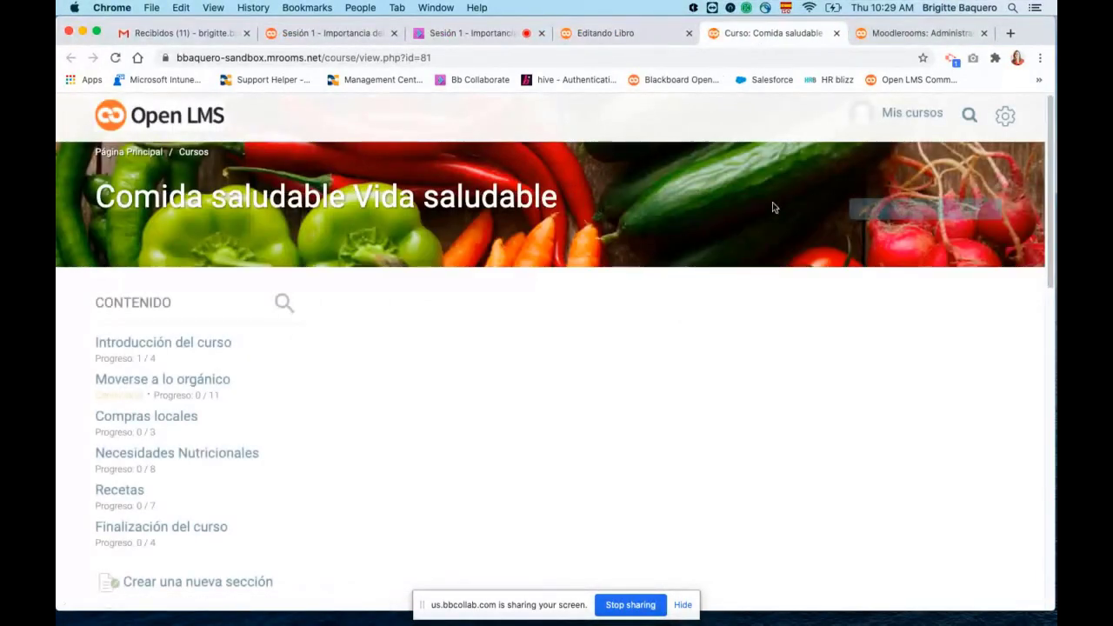
{"action": "scroll", "coordinate": [713, 359], "scroll_direction": "down", "scroll_amount": 20}
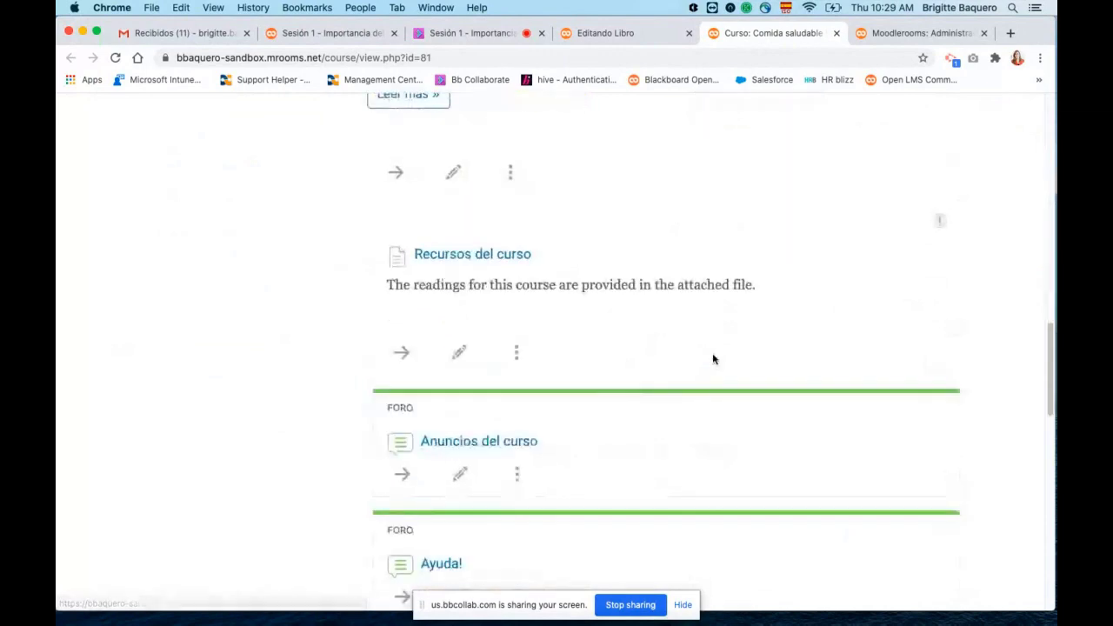
{"action": "scroll", "coordinate": [714, 360], "scroll_direction": "down", "scroll_amount": 3}
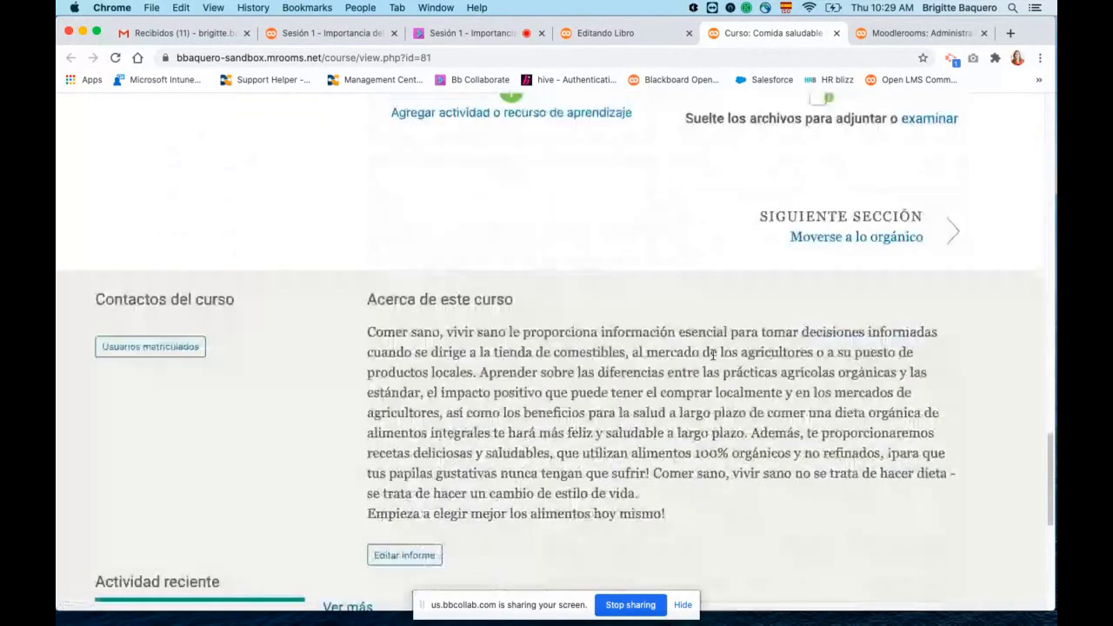
{"action": "left_click", "coordinate": [589, 114]}
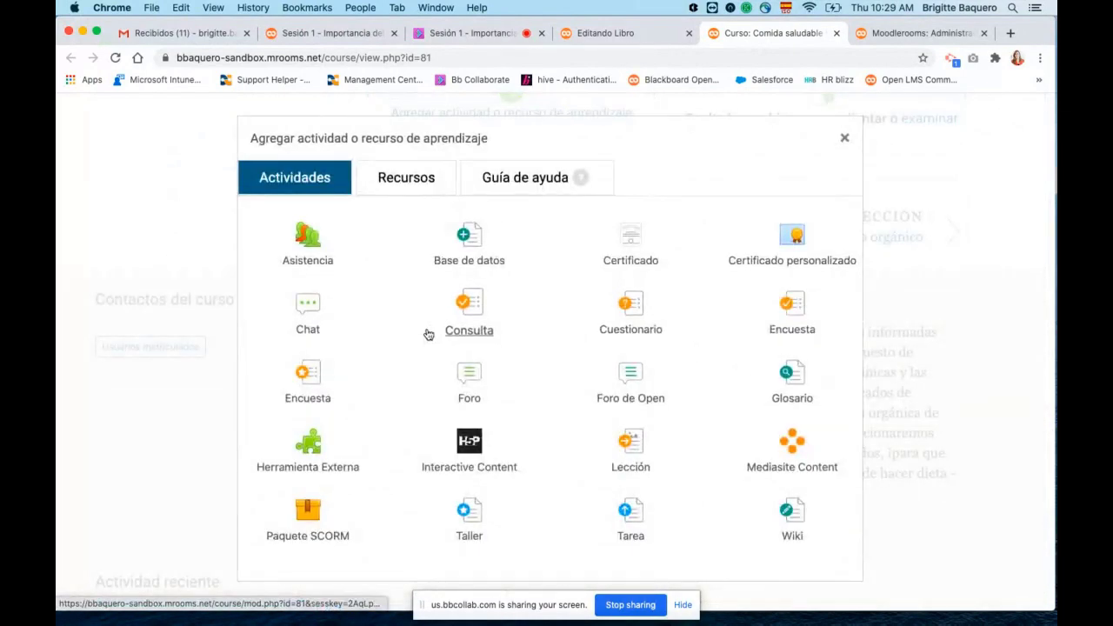
{"action": "left_click", "coordinate": [634, 514]}
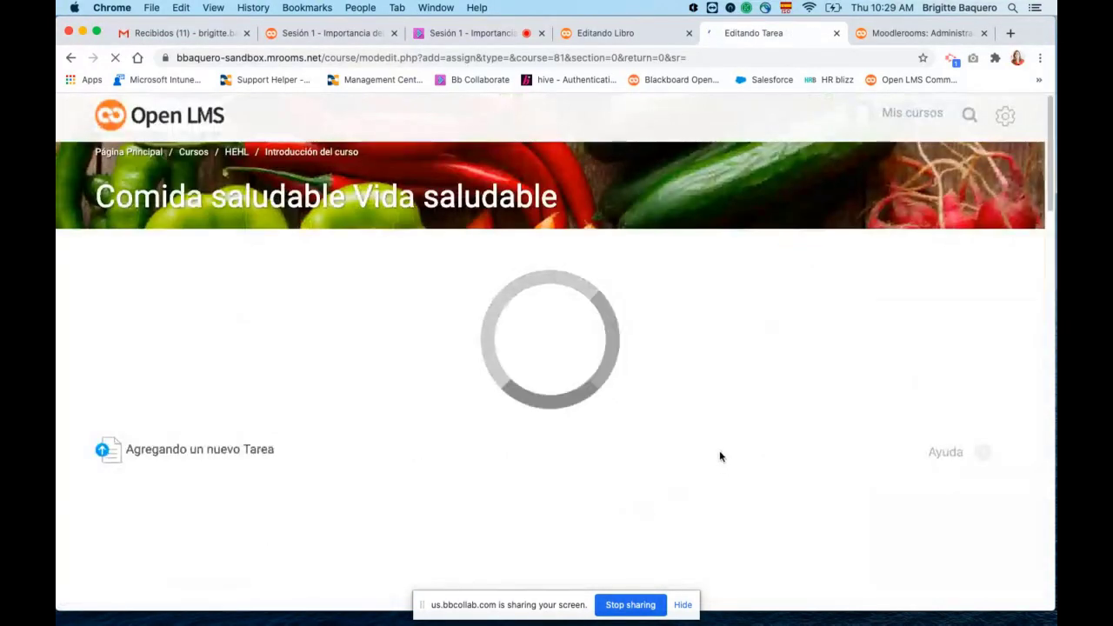
Set the new Tarea's Rastreo de finalización to "Mostrar la actividad como completada cuando se cumplan las condiciones" and review its conditions
{"action": "scroll", "coordinate": [858, 459], "scroll_direction": "down", "scroll_amount": 10}
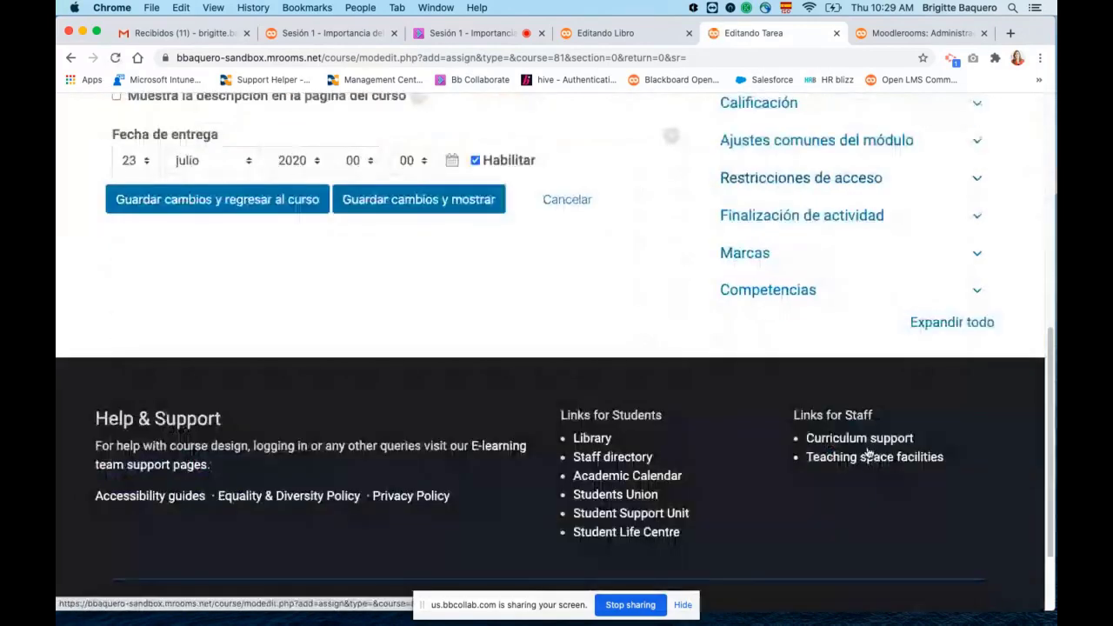
{"action": "left_click", "coordinate": [776, 219]}
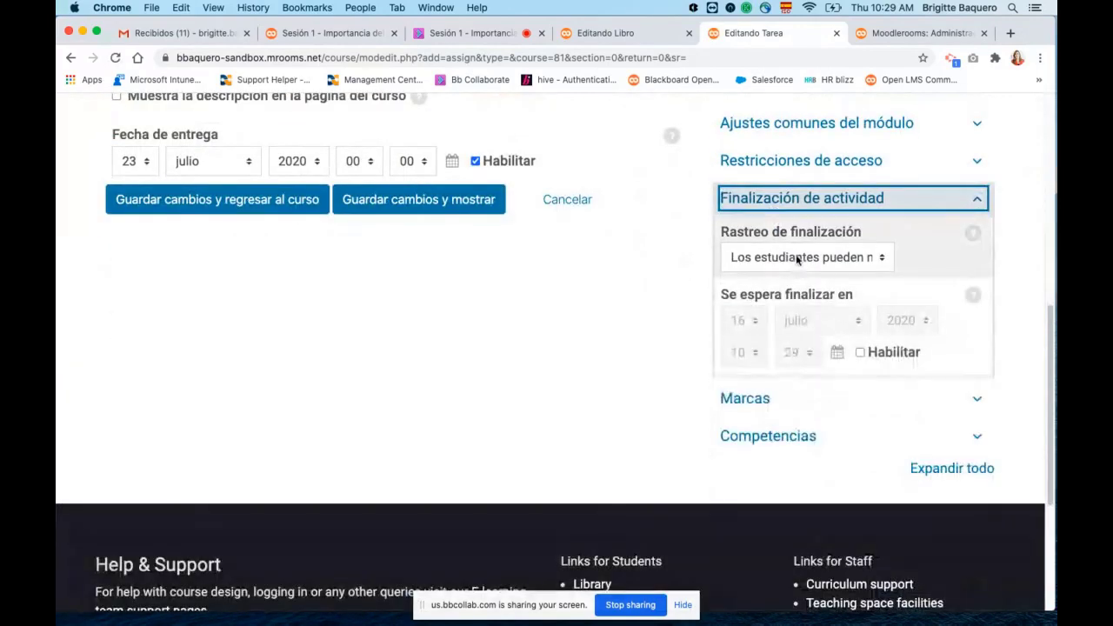
{"action": "left_click", "coordinate": [798, 258]}
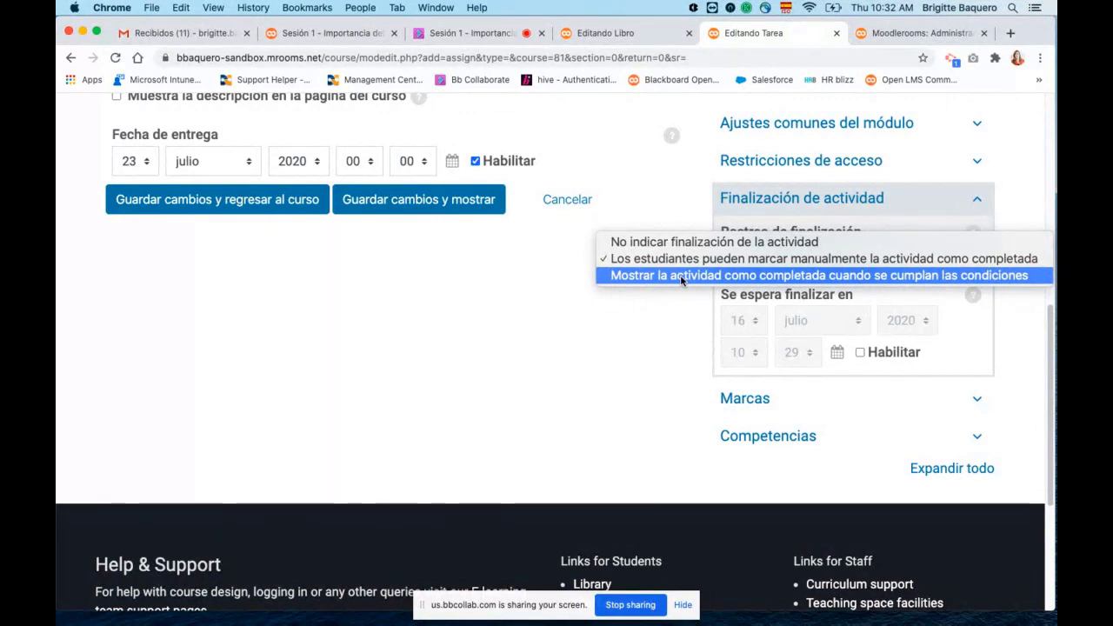
{"action": "left_click", "coordinate": [683, 277]}
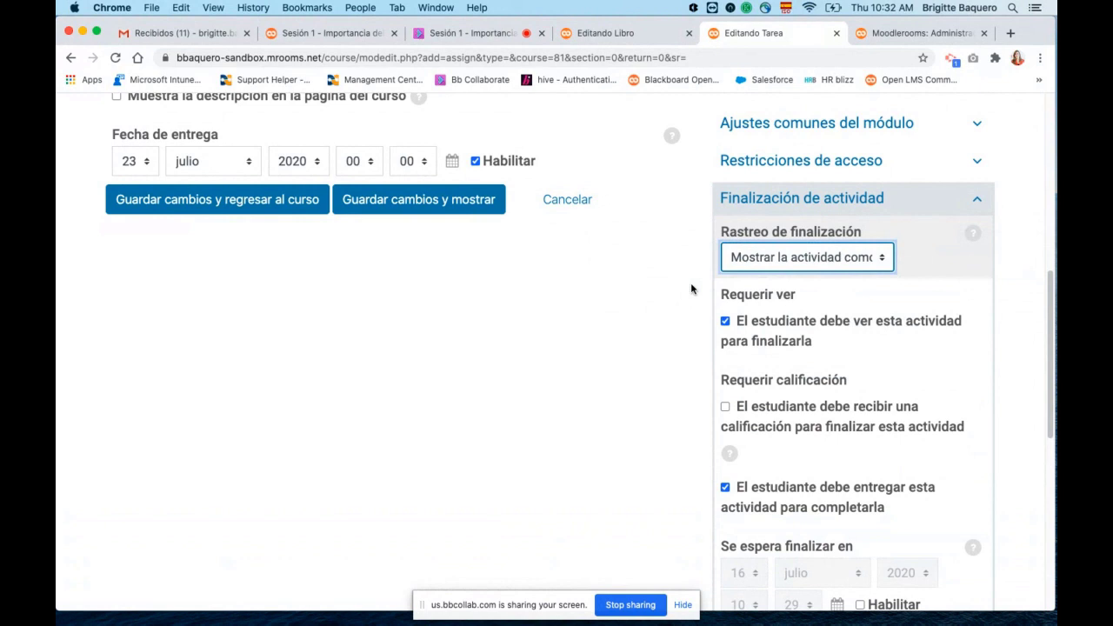
{"action": "scroll", "coordinate": [587, 315], "scroll_direction": "down", "scroll_amount": 2}
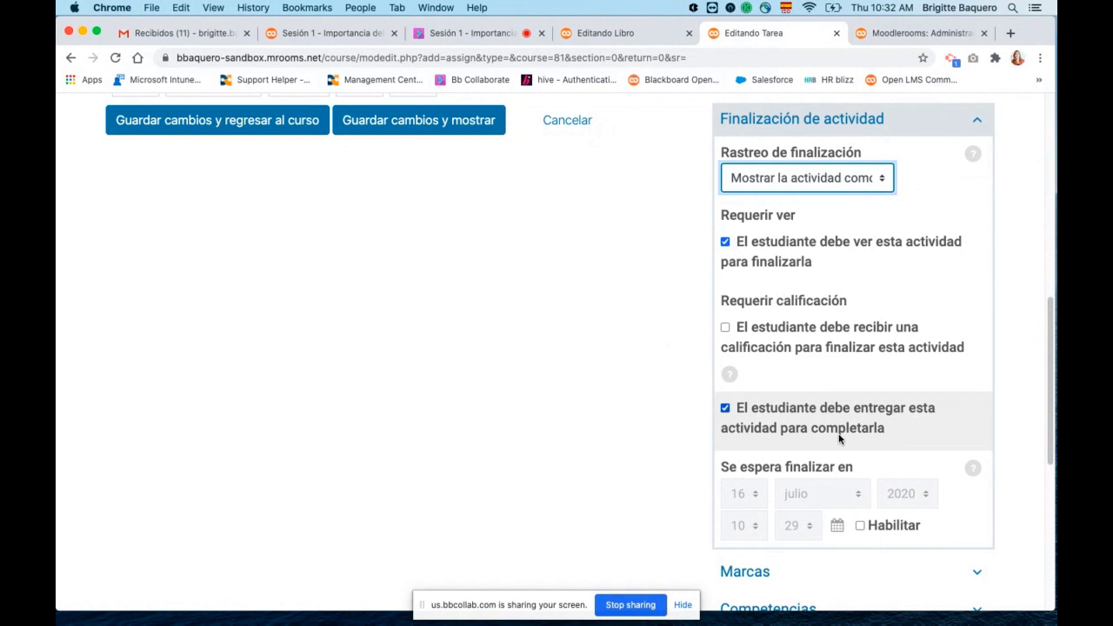
{"action": "left_click", "coordinate": [807, 184]}
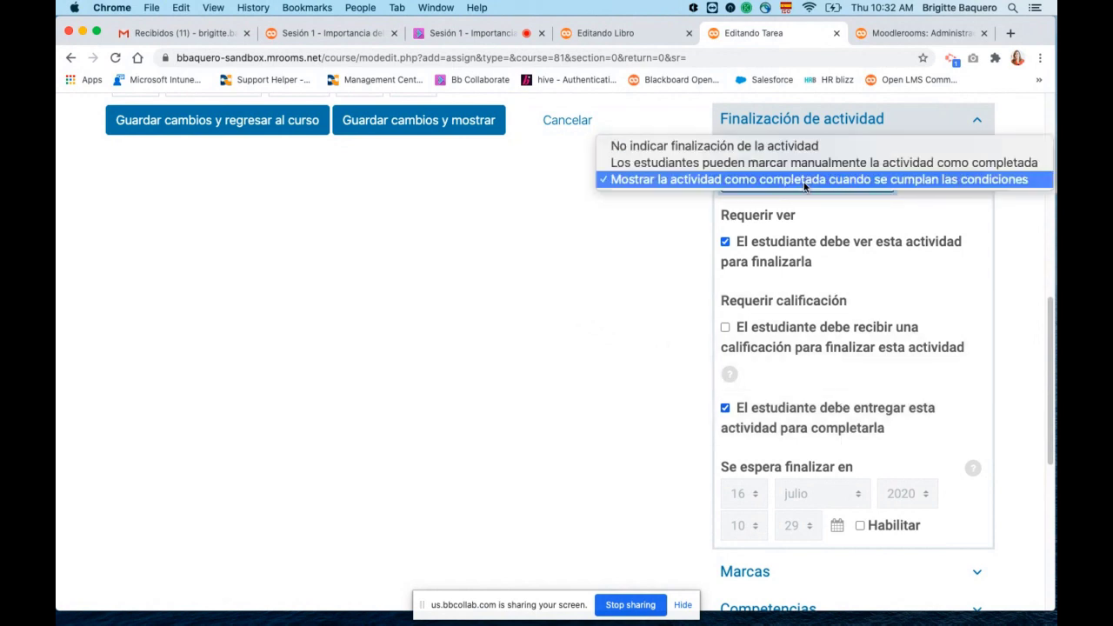
{"action": "left_click", "coordinate": [595, 36]}
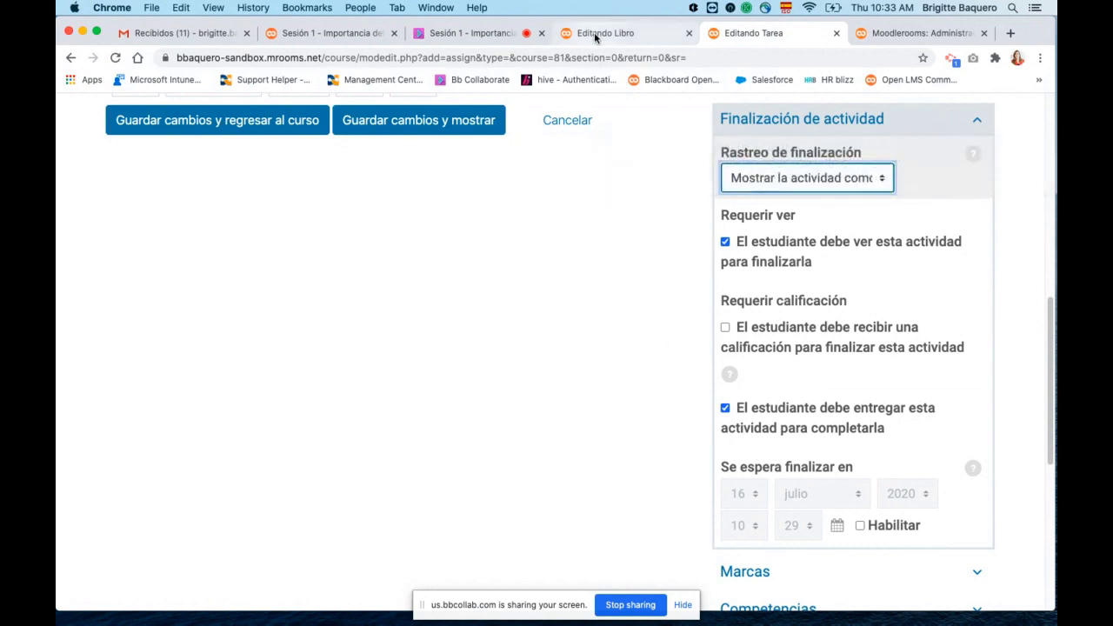
Return to the Syllabus settings and review the locked completion options and the Restricciones de acceso section
{"action": "left_click", "coordinate": [595, 36]}
{"action": "scroll", "coordinate": [861, 409], "scroll_direction": "down", "scroll_amount": 3}
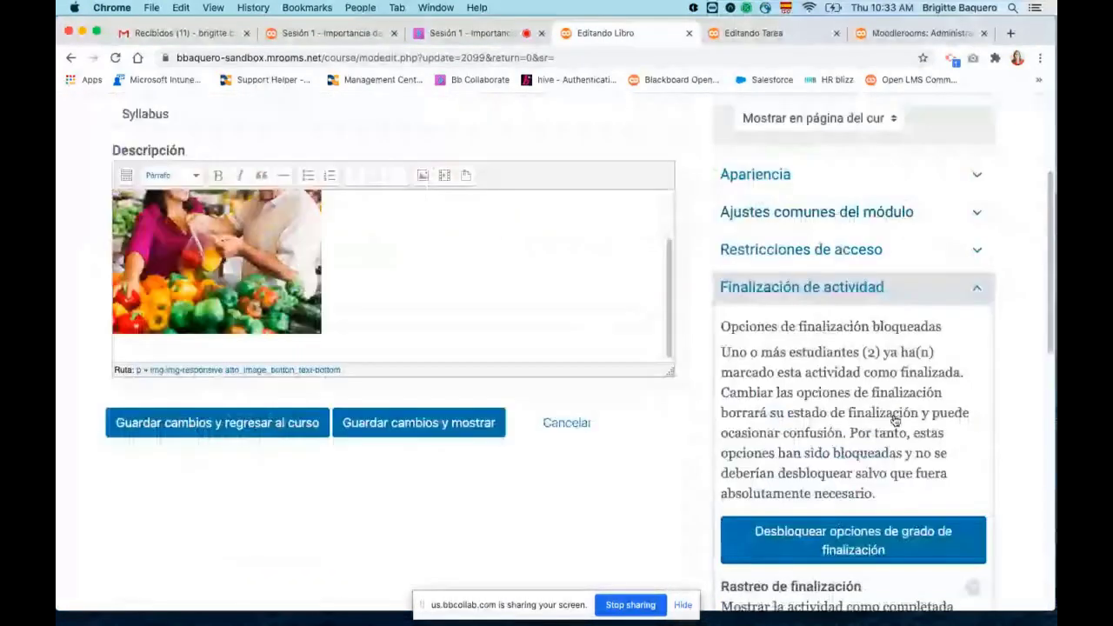
{"action": "scroll", "coordinate": [896, 421], "scroll_direction": "down", "scroll_amount": 2}
{"action": "scroll", "coordinate": [517, 429], "scroll_direction": "up", "scroll_amount": 3}
{"action": "scroll", "coordinate": [503, 418], "scroll_direction": "down", "scroll_amount": 2}
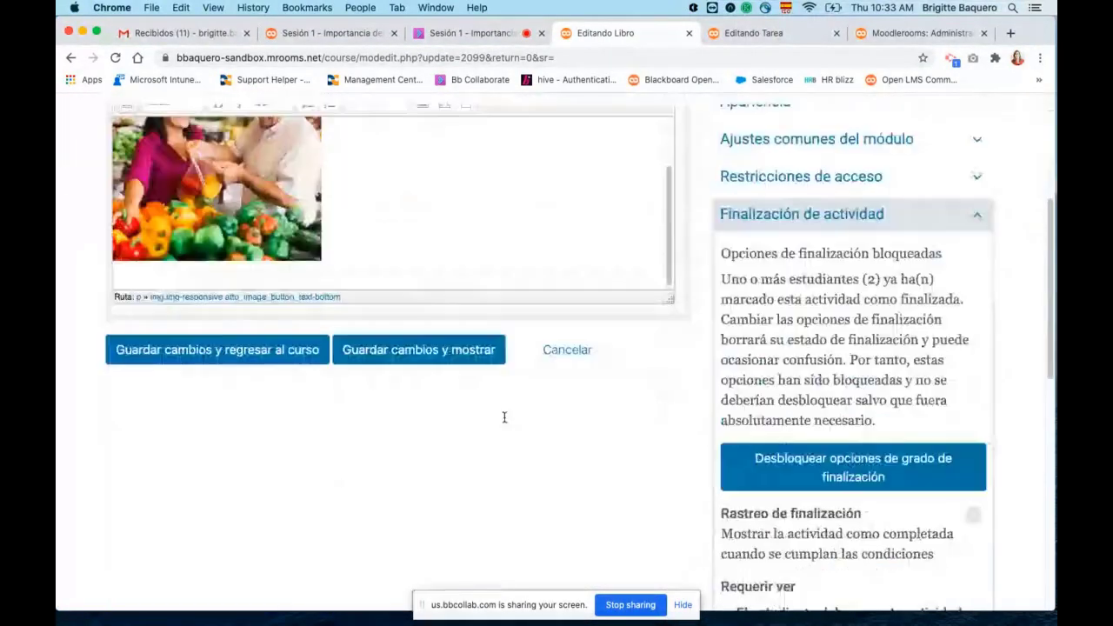
{"action": "scroll", "coordinate": [504, 418], "scroll_direction": "up", "scroll_amount": 5}
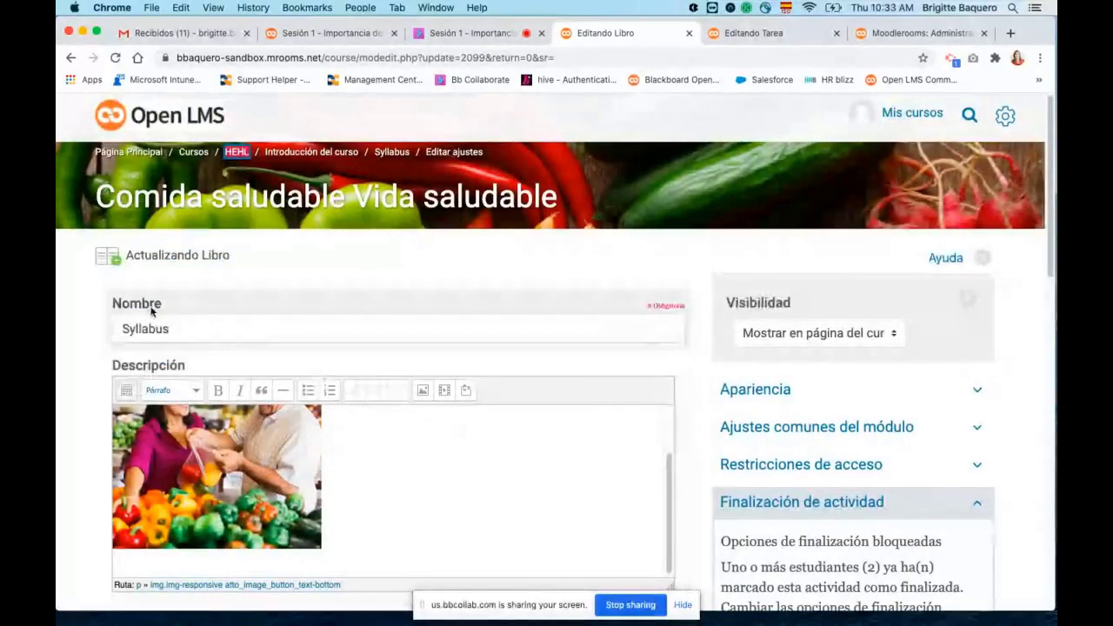
{"action": "scroll", "coordinate": [578, 372], "scroll_direction": "down", "scroll_amount": 5}
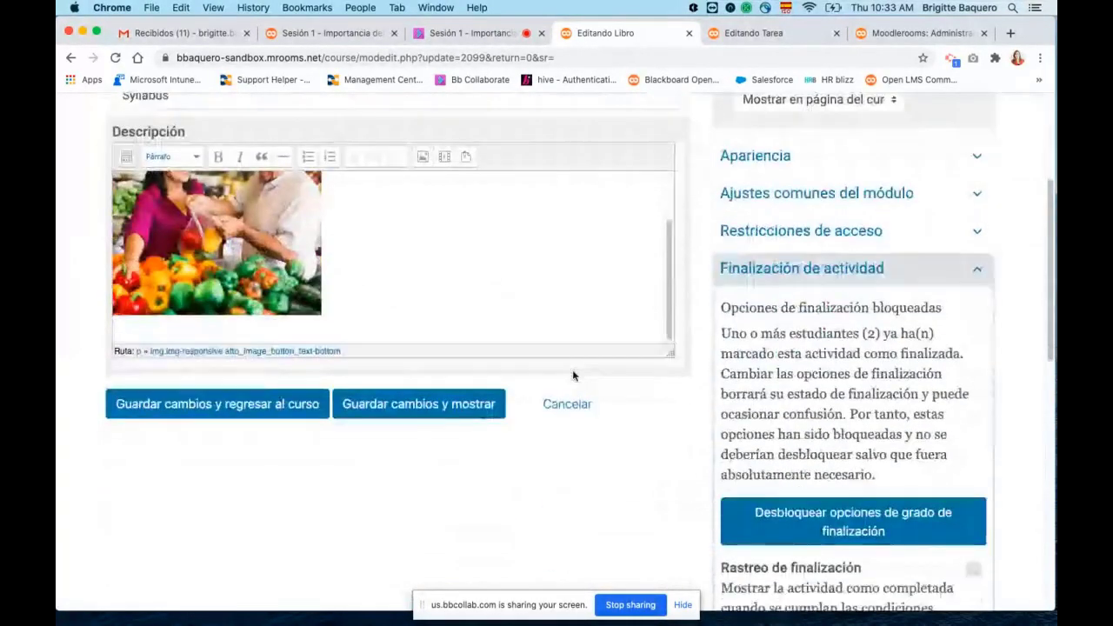
{"action": "scroll", "coordinate": [574, 376], "scroll_direction": "down", "scroll_amount": 5}
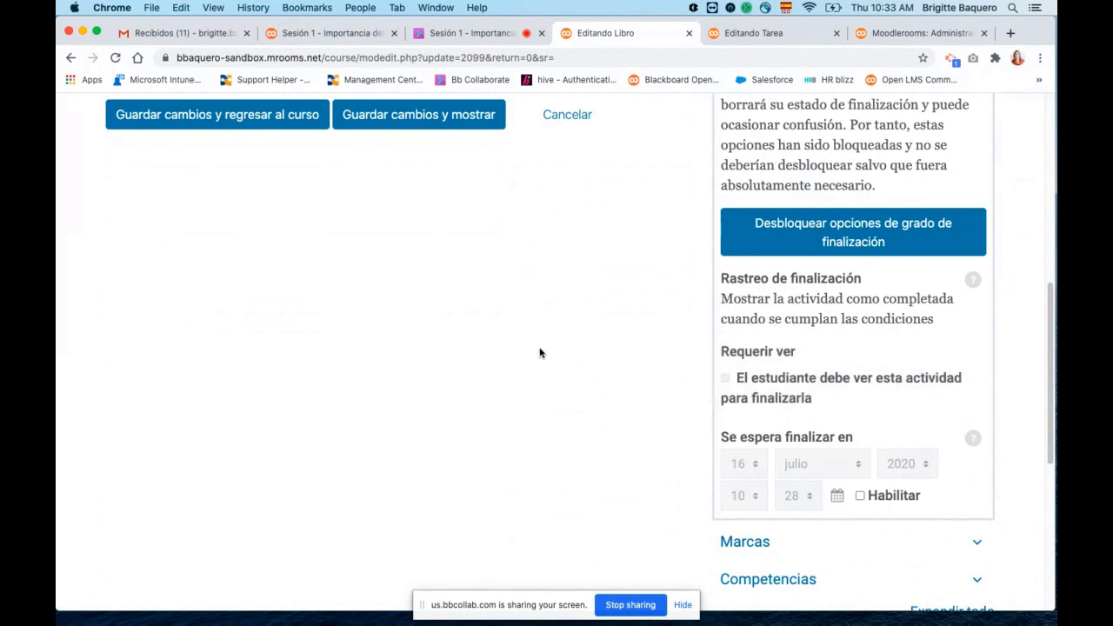
{"action": "scroll", "coordinate": [548, 357], "scroll_direction": "up", "scroll_amount": 3}
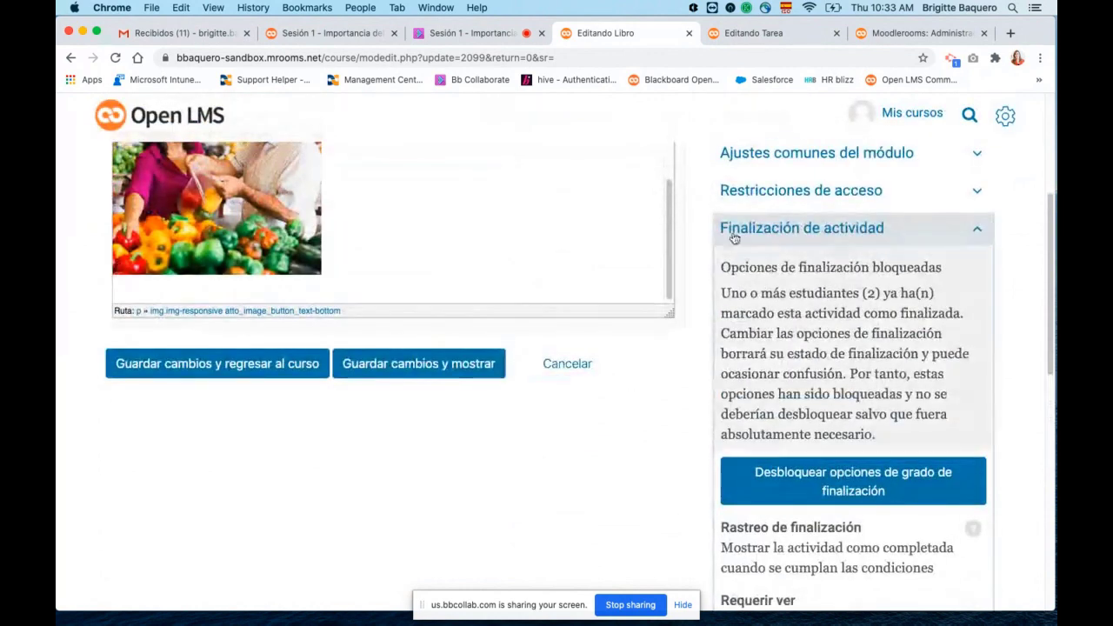
{"action": "left_click", "coordinate": [762, 193]}
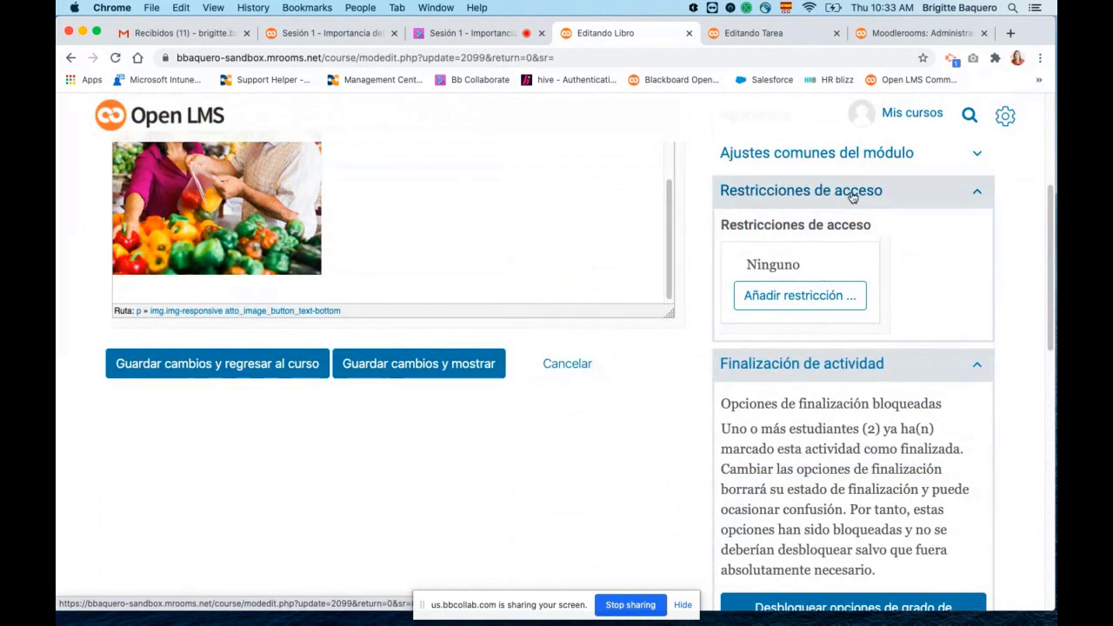
{"action": "left_click", "coordinate": [767, 203]}
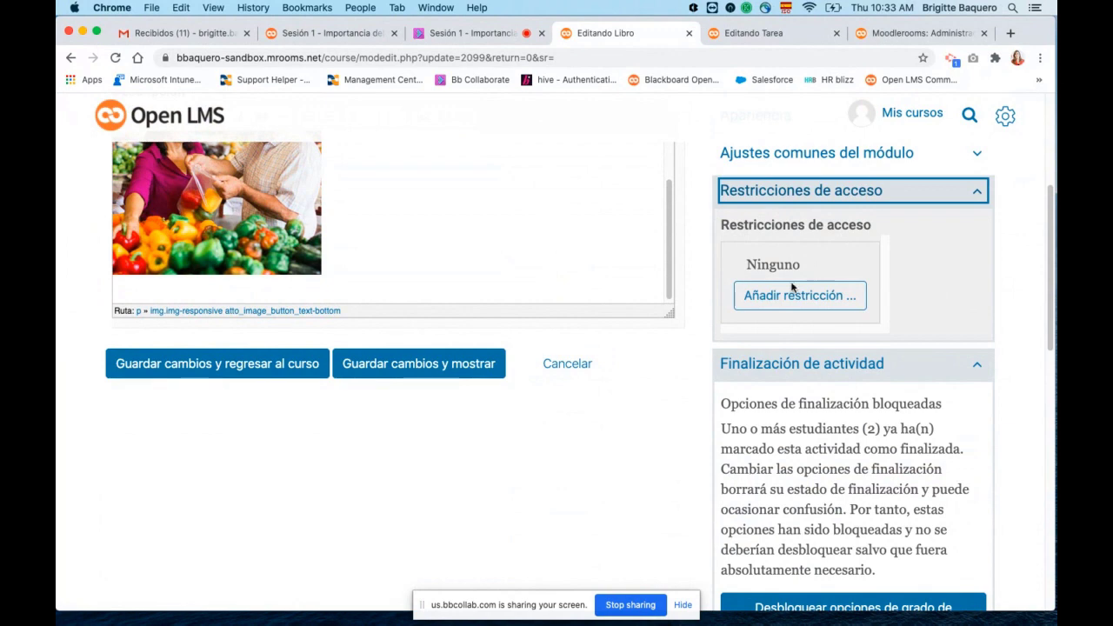
Return to the HEHL course page and open the settings of the Ayuda! forum for editing
{"action": "scroll", "coordinate": [641, 380], "scroll_direction": "up", "scroll_amount": 2}
{"action": "scroll", "coordinate": [637, 383], "scroll_direction": "up", "scroll_amount": 4}
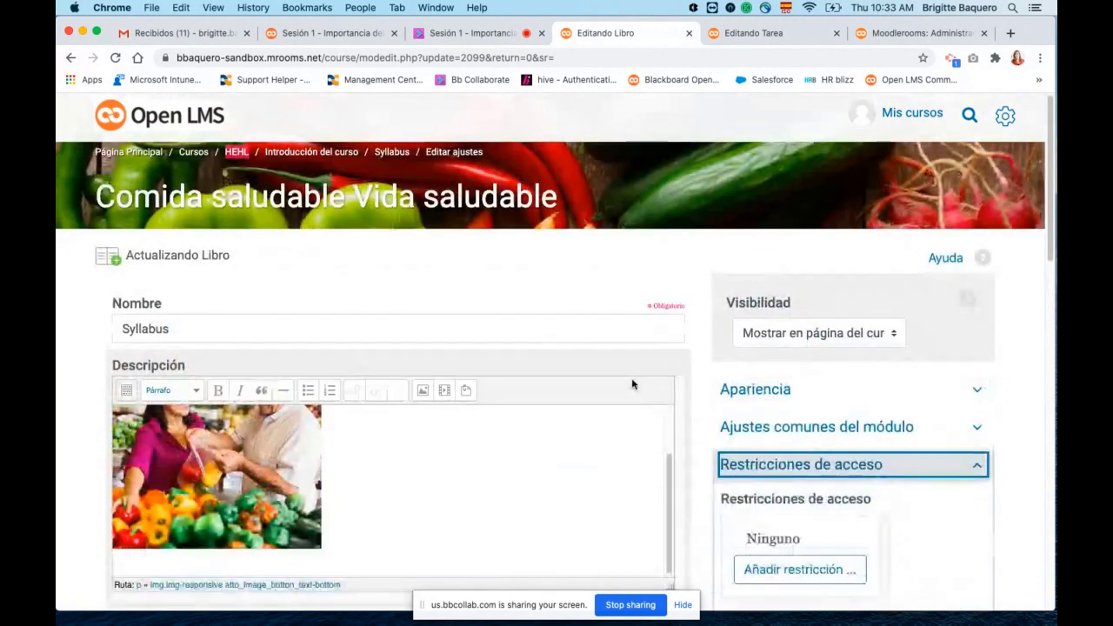
{"action": "left_click", "coordinate": [230, 156]}
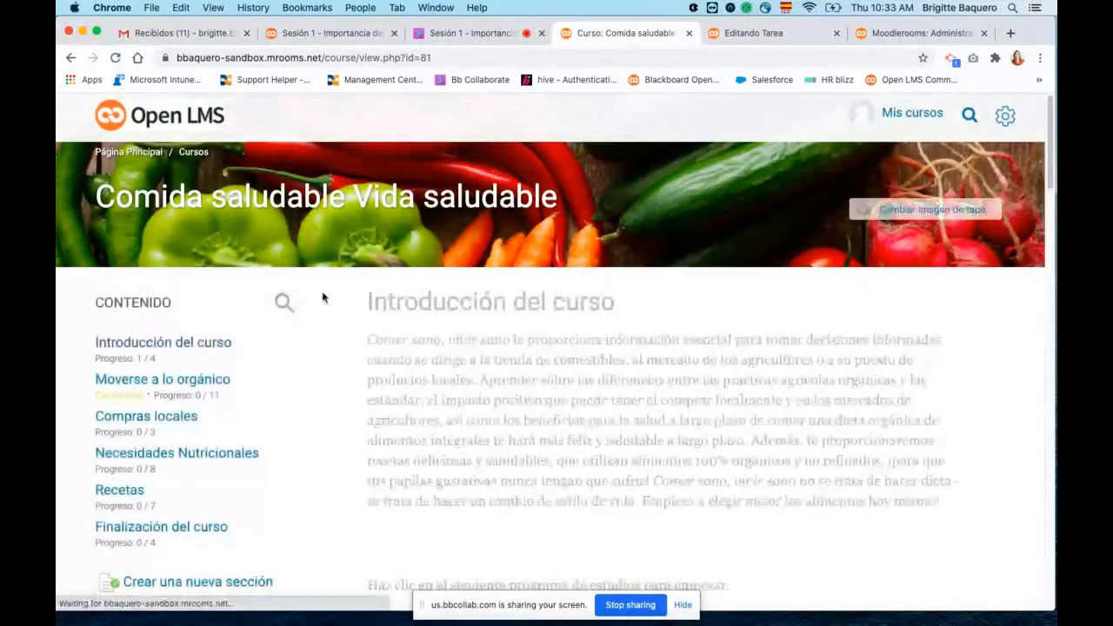
{"action": "scroll", "coordinate": [630, 394], "scroll_direction": "down", "scroll_amount": 10}
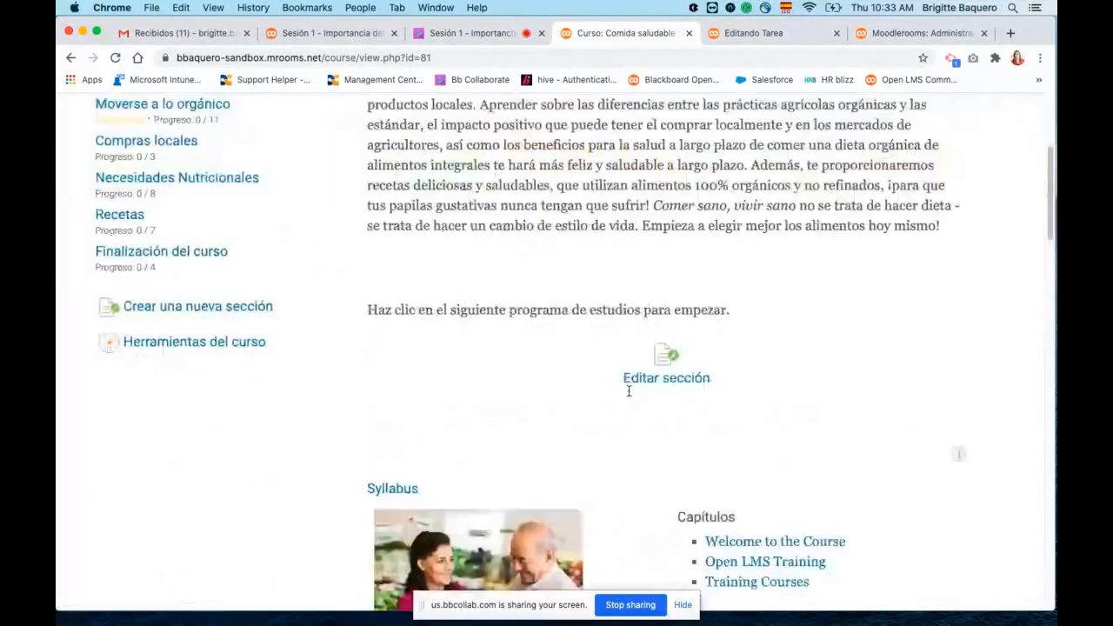
{"action": "scroll", "coordinate": [631, 396], "scroll_direction": "down", "scroll_amount": 3}
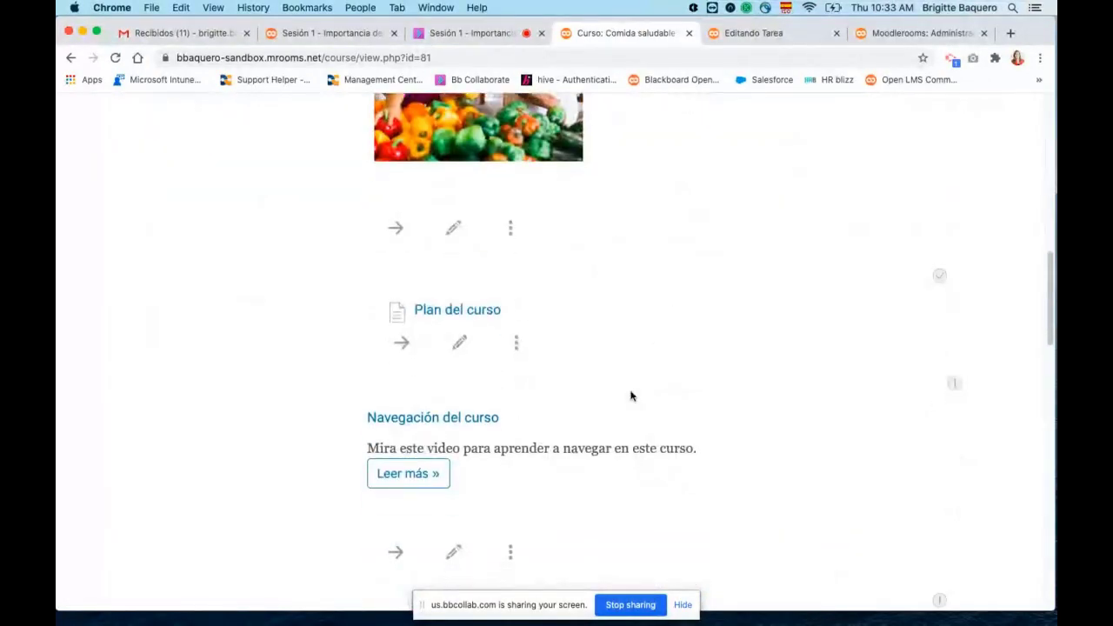
{"action": "scroll", "coordinate": [671, 328], "scroll_direction": "down", "scroll_amount": 2}
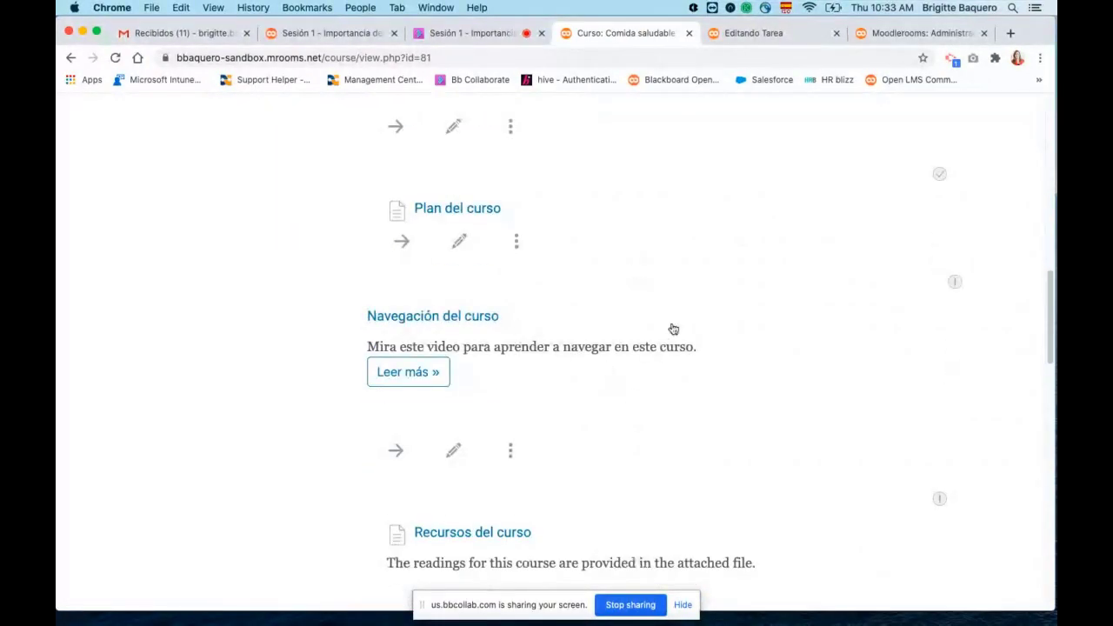
{"action": "scroll", "coordinate": [723, 354], "scroll_direction": "down", "scroll_amount": 6}
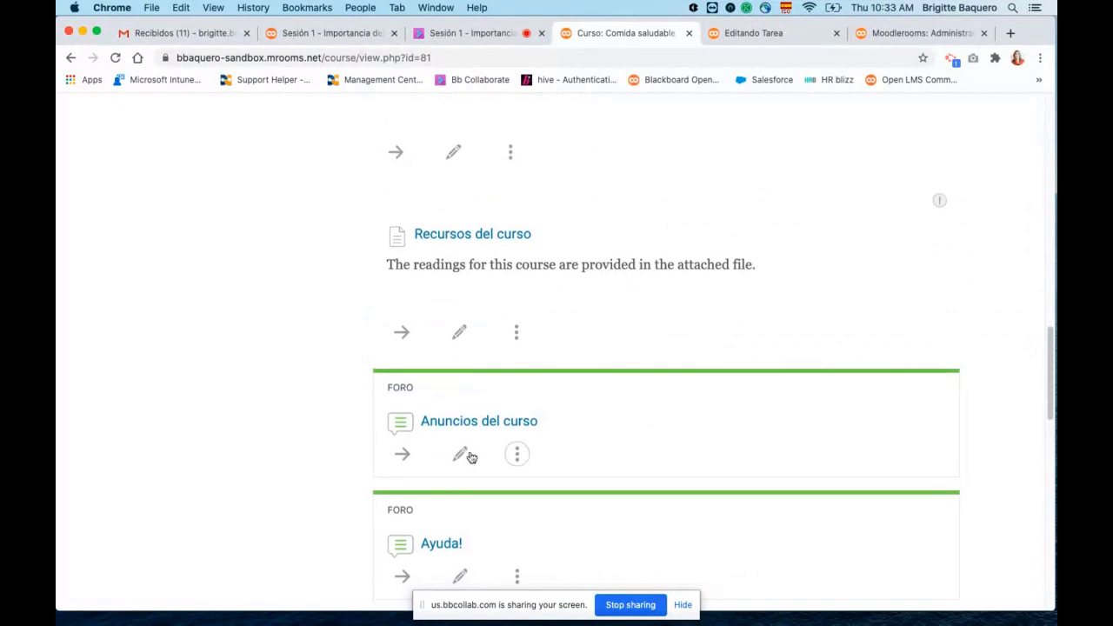
{"action": "scroll", "coordinate": [478, 457], "scroll_direction": "down", "scroll_amount": 2}
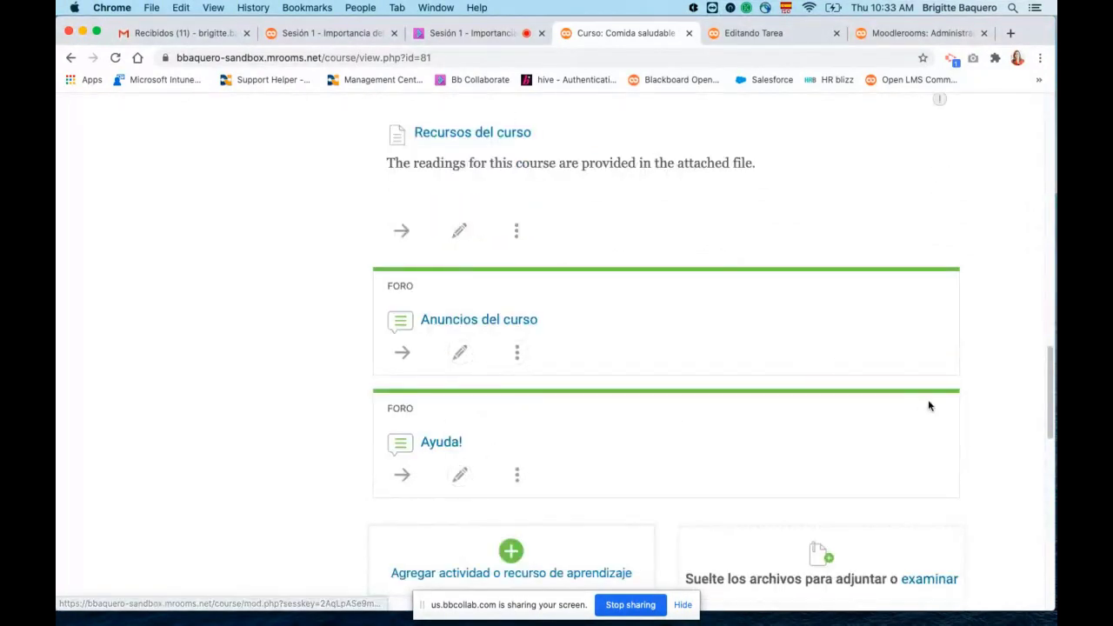
{"action": "left_click", "coordinate": [461, 475]}
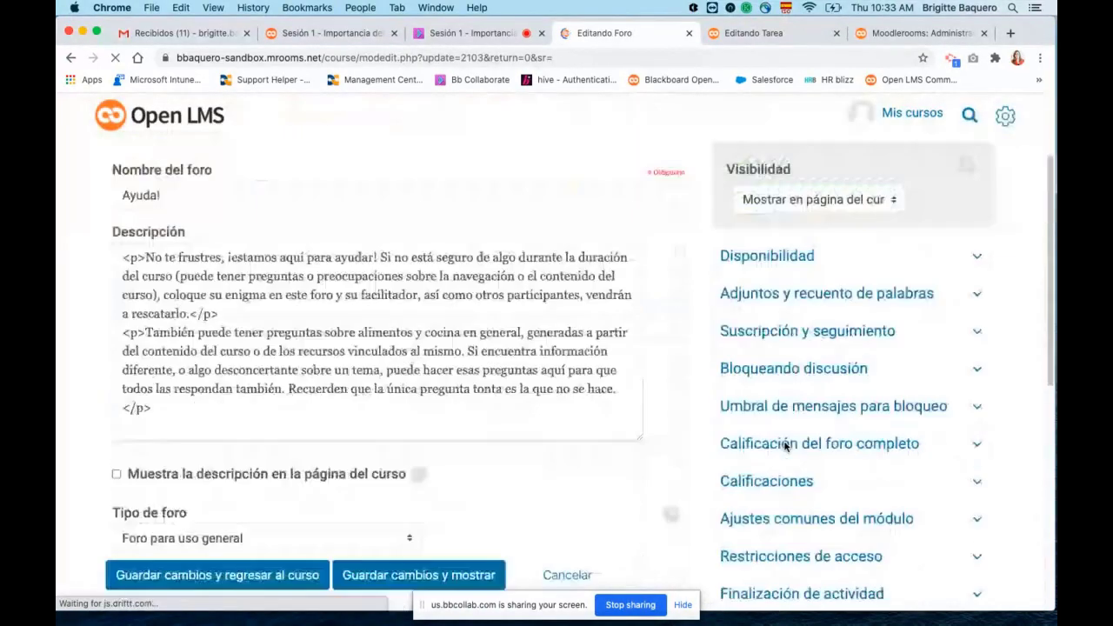
Expand Finalización de actividad in the Ayuda! forum settings and review the Rastreo de finalización choices
{"action": "scroll", "coordinate": [786, 445], "scroll_direction": "down", "scroll_amount": 3}
{"action": "scroll", "coordinate": [786, 445], "scroll_direction": "down", "scroll_amount": 3}
{"action": "left_click", "coordinate": [800, 273]}
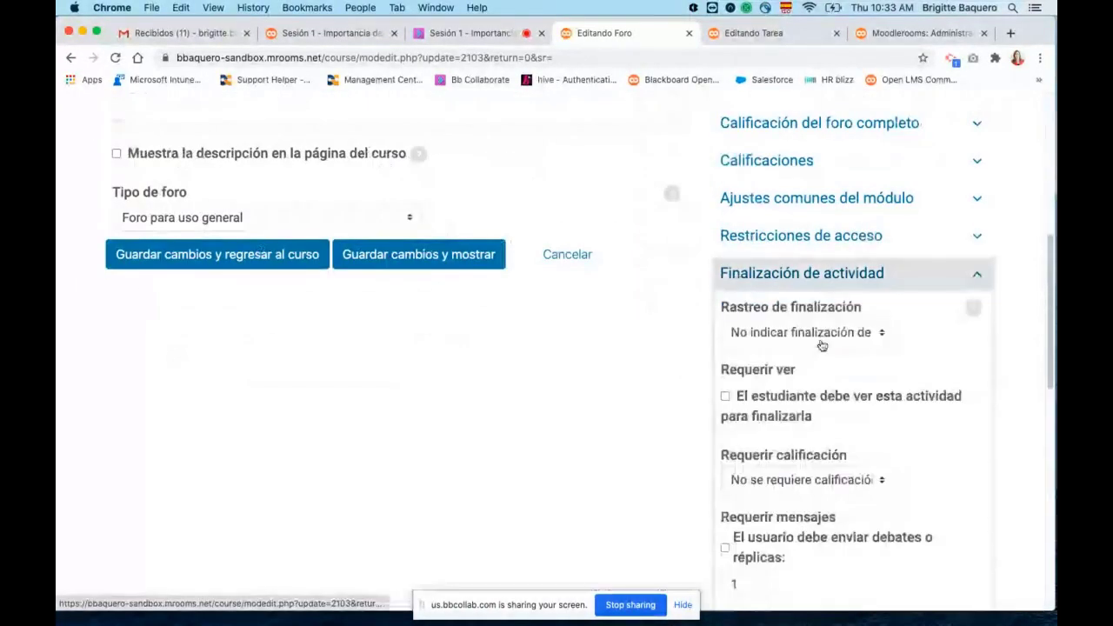
{"action": "left_click", "coordinate": [809, 332]}
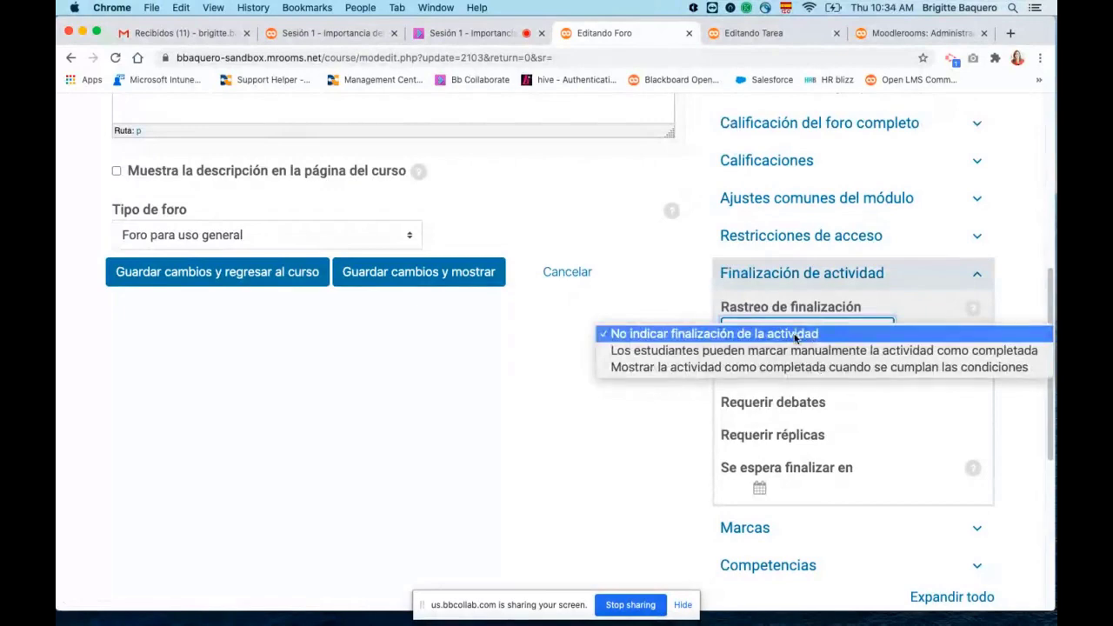
{"action": "left_click", "coordinate": [569, 371]}
Return to the HEHL course, open its Usuarios matriculados list and examine the participants' roles and status
{"action": "scroll", "coordinate": [568, 373], "scroll_direction": "up", "scroll_amount": 5}
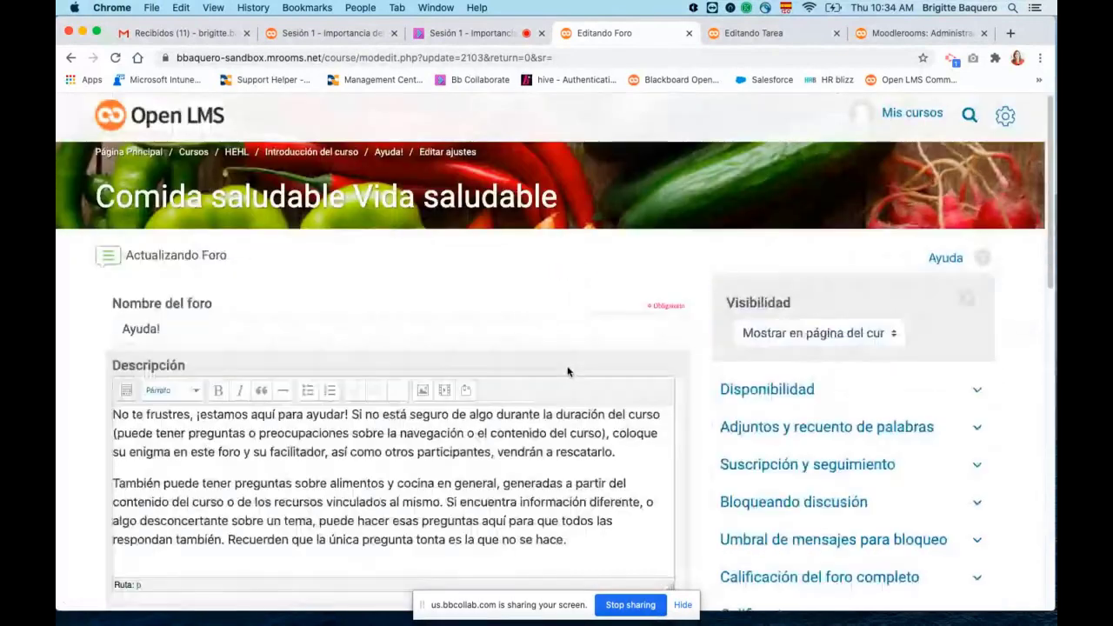
{"action": "left_click", "coordinate": [237, 152]}
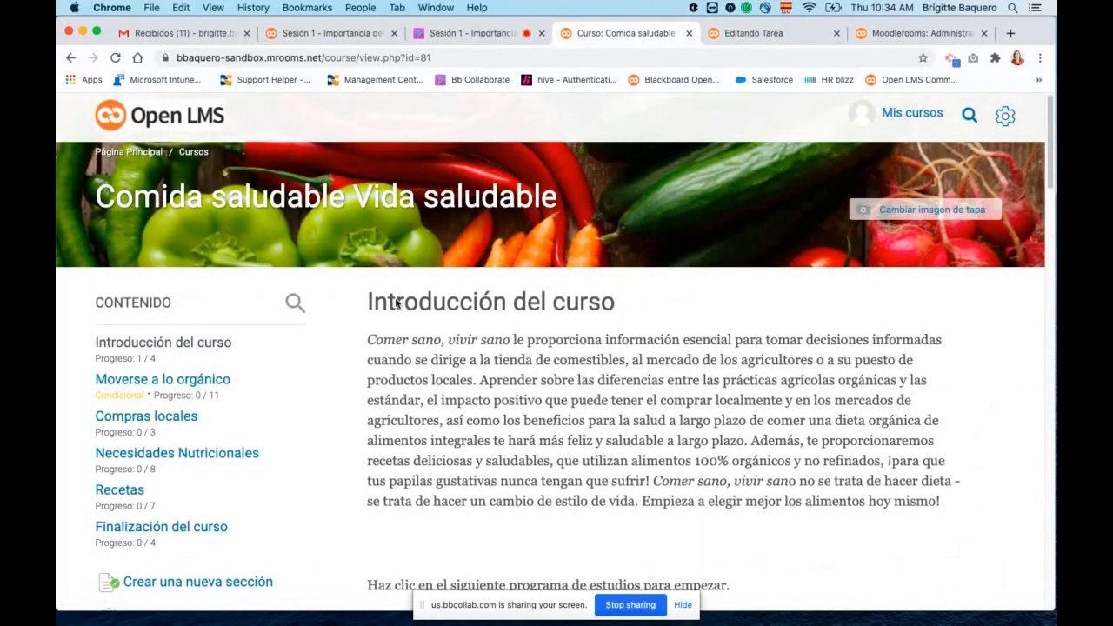
{"action": "left_click", "coordinate": [1005, 118]}
{"action": "left_click", "coordinate": [903, 231]}
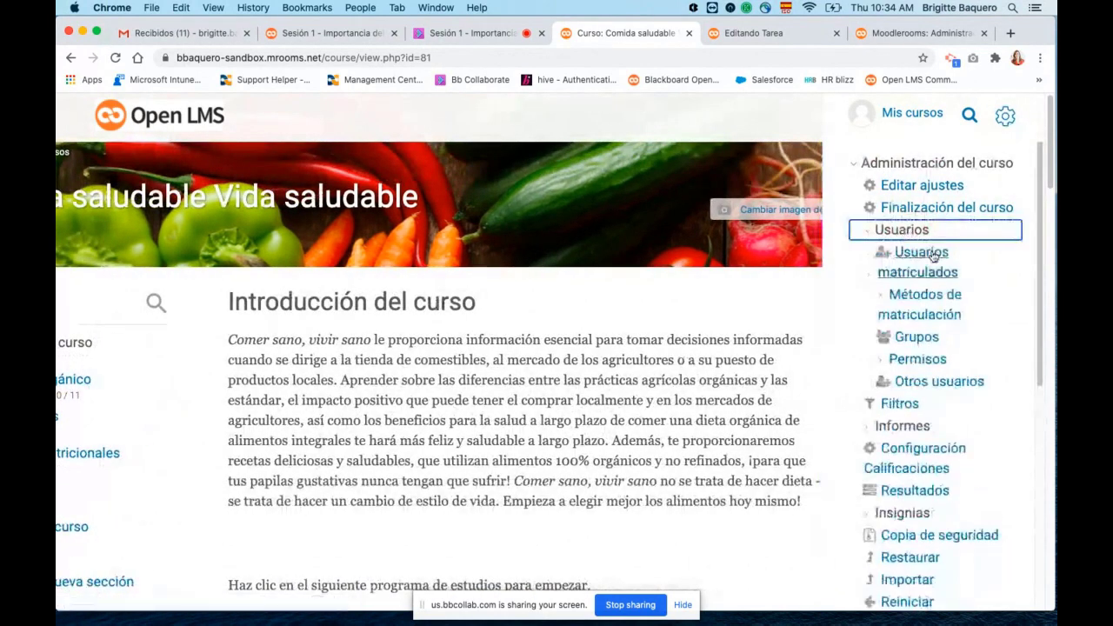
{"action": "left_click", "coordinate": [918, 254]}
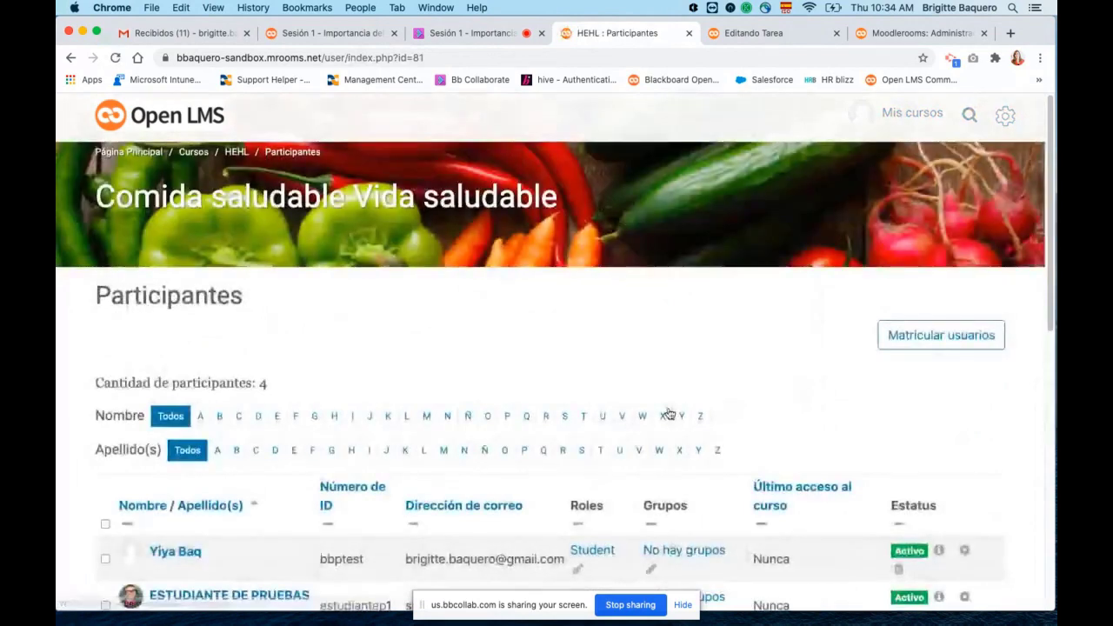
{"action": "scroll", "coordinate": [671, 407], "scroll_direction": "down", "scroll_amount": 4}
{"action": "scroll", "coordinate": [671, 406], "scroll_direction": "down", "scroll_amount": 1}
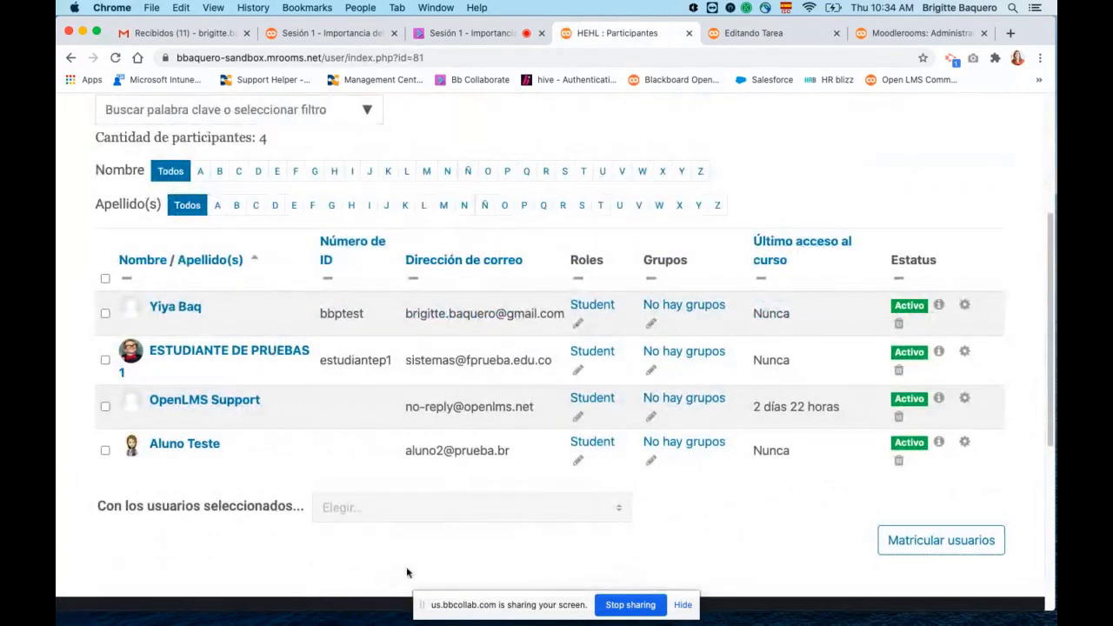
Open the profile of the last student listed among the HEHL course participants
{"action": "left_click", "coordinate": [192, 446]}
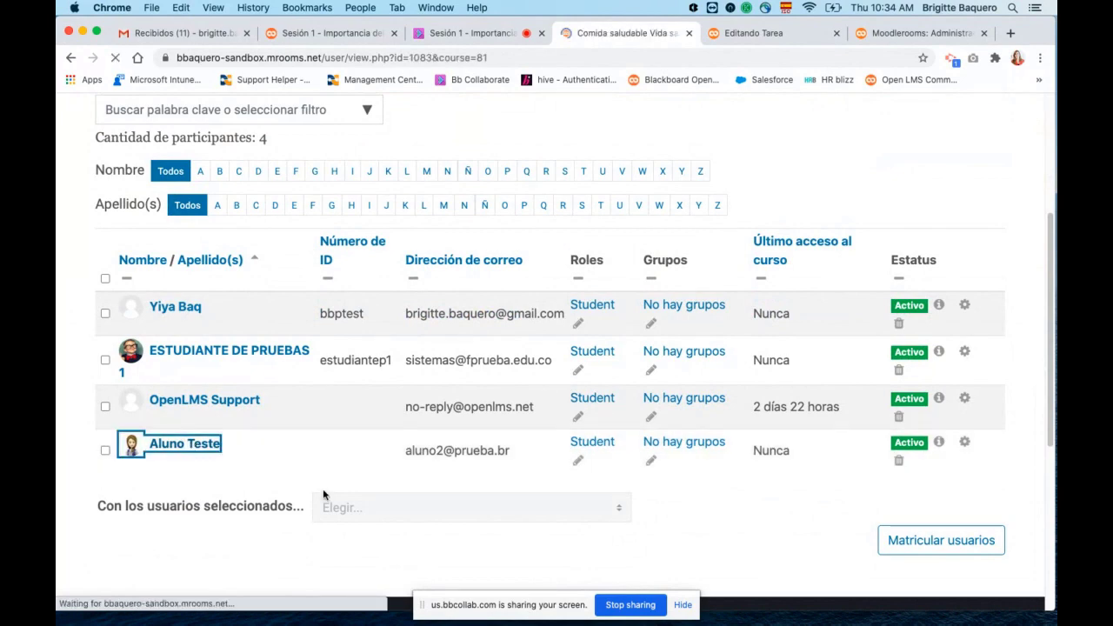
{"action": "scroll", "coordinate": [577, 441], "scroll_direction": "down", "scroll_amount": 5}
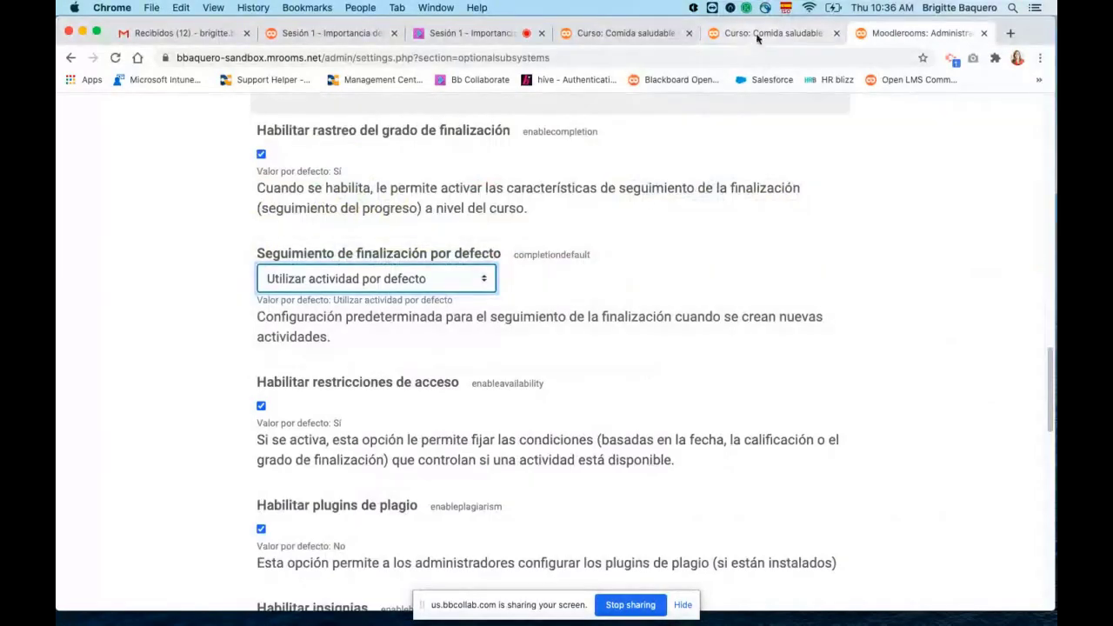
Switch to the student view of the Comida saludable Vida saludable course and examine the section progress counters and the Syllabus completion icon
{"action": "left_click", "coordinate": [757, 37]}
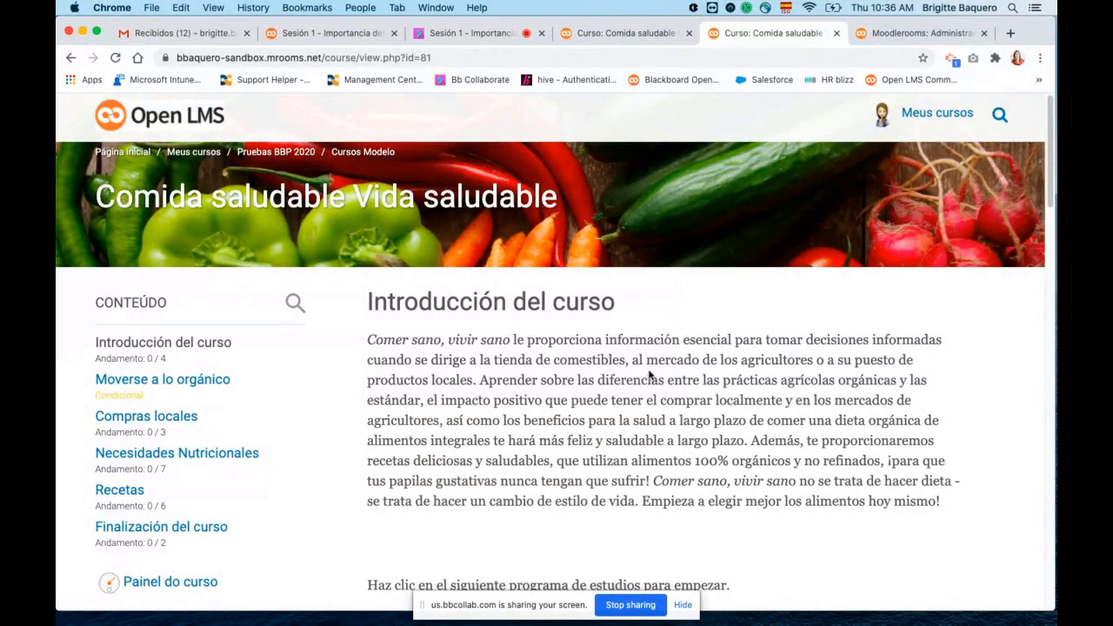
{"action": "scroll", "coordinate": [651, 377], "scroll_direction": "down", "scroll_amount": 3}
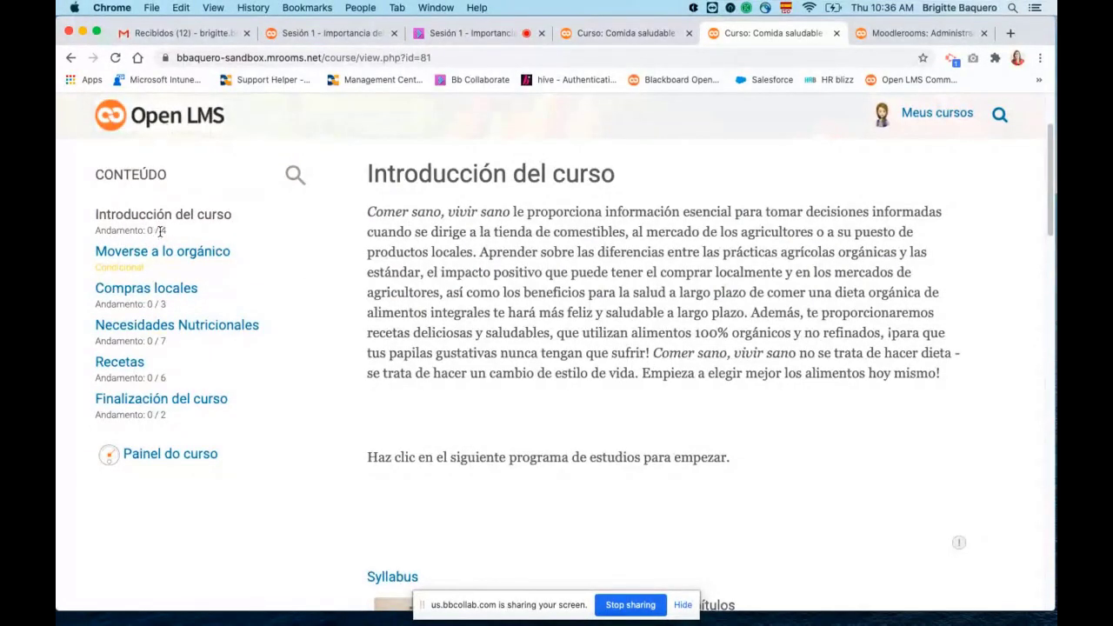
{"action": "double_click", "coordinate": [162, 303]}
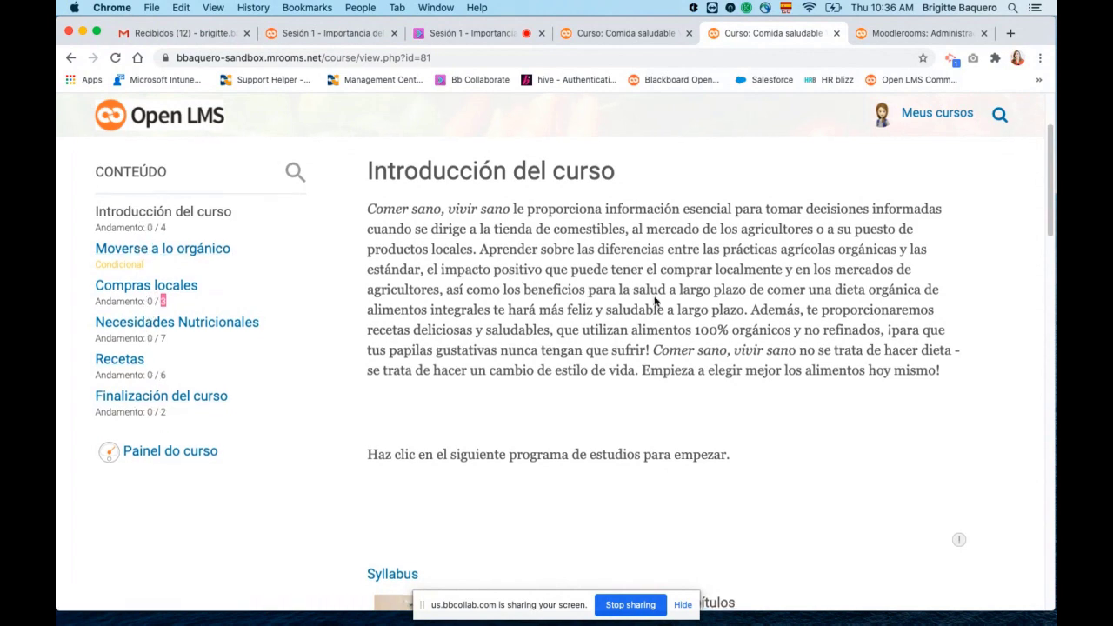
{"action": "scroll", "coordinate": [643, 296], "scroll_direction": "down", "scroll_amount": 5}
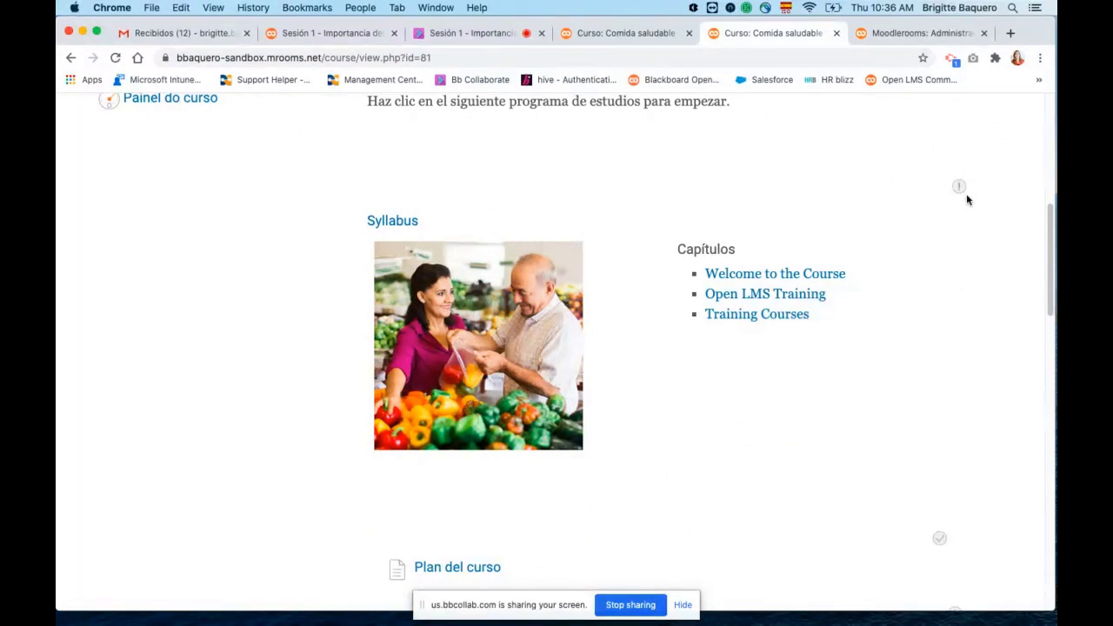
{"action": "scroll", "coordinate": [913, 313], "scroll_direction": "down", "scroll_amount": 2}
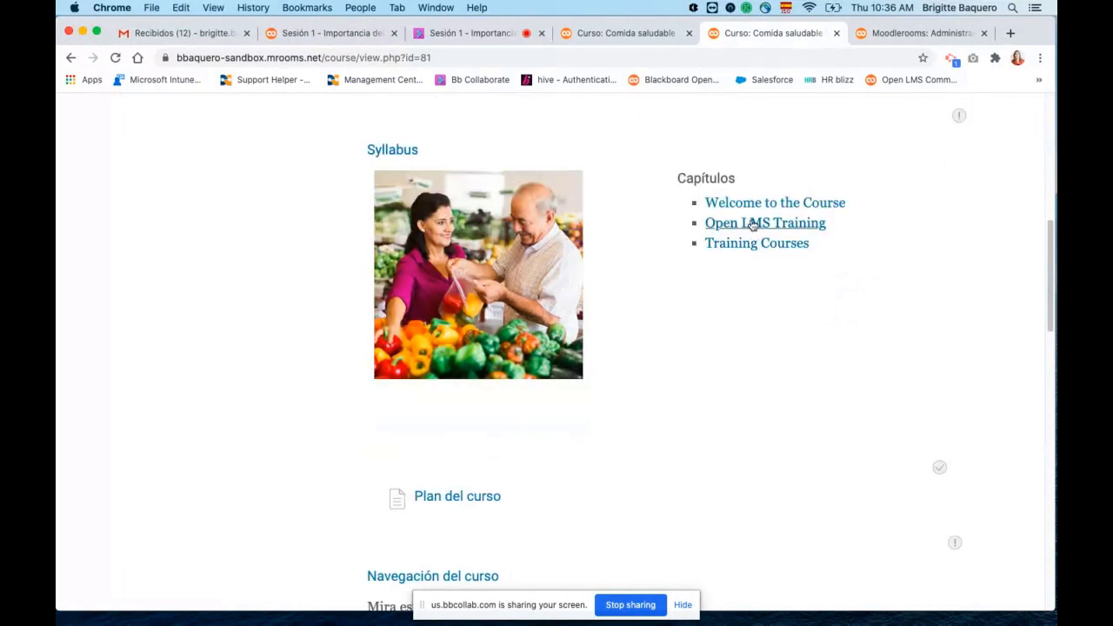
Open the Welcome to the Course chapter of the Syllabus book and look through its content
{"action": "left_click", "coordinate": [729, 205]}
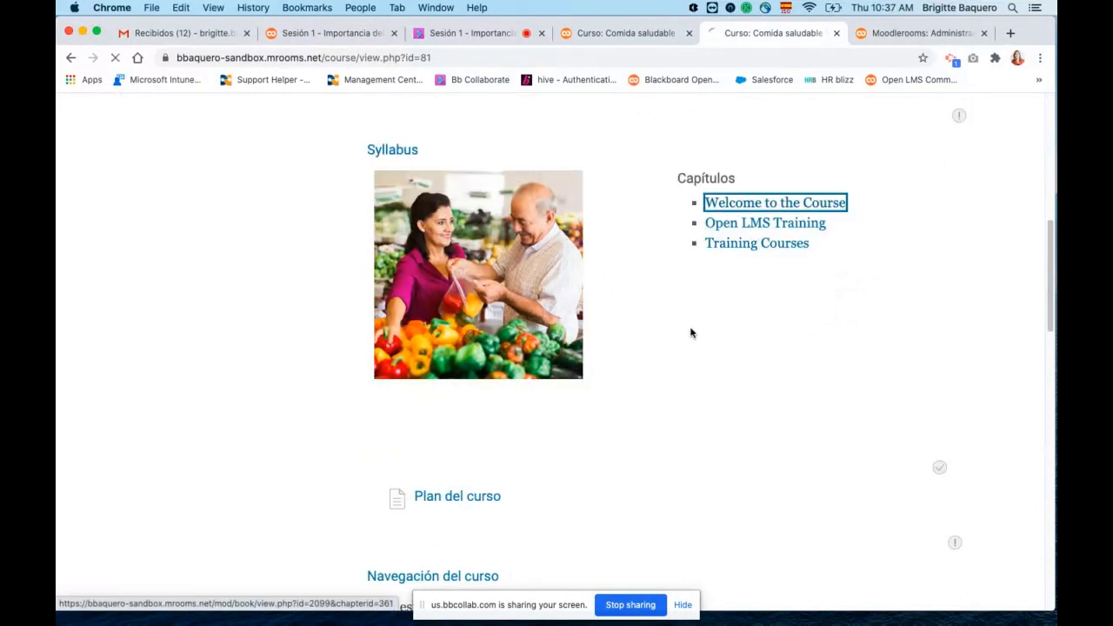
{"action": "scroll", "coordinate": [736, 343], "scroll_direction": "down", "scroll_amount": 5}
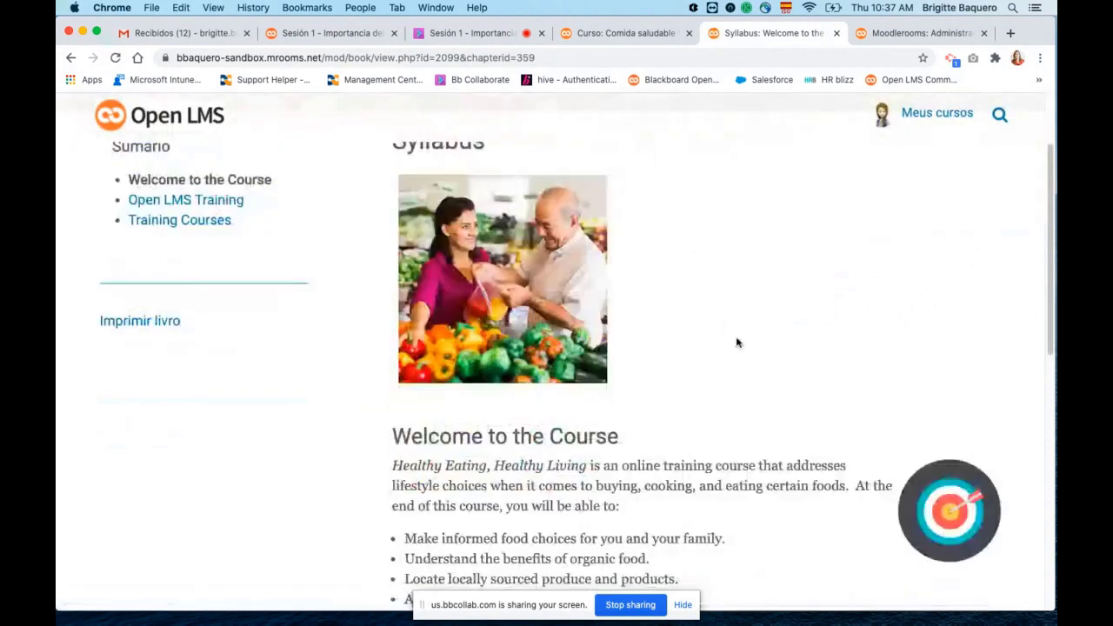
{"action": "scroll", "coordinate": [711, 304], "scroll_direction": "up", "scroll_amount": 4}
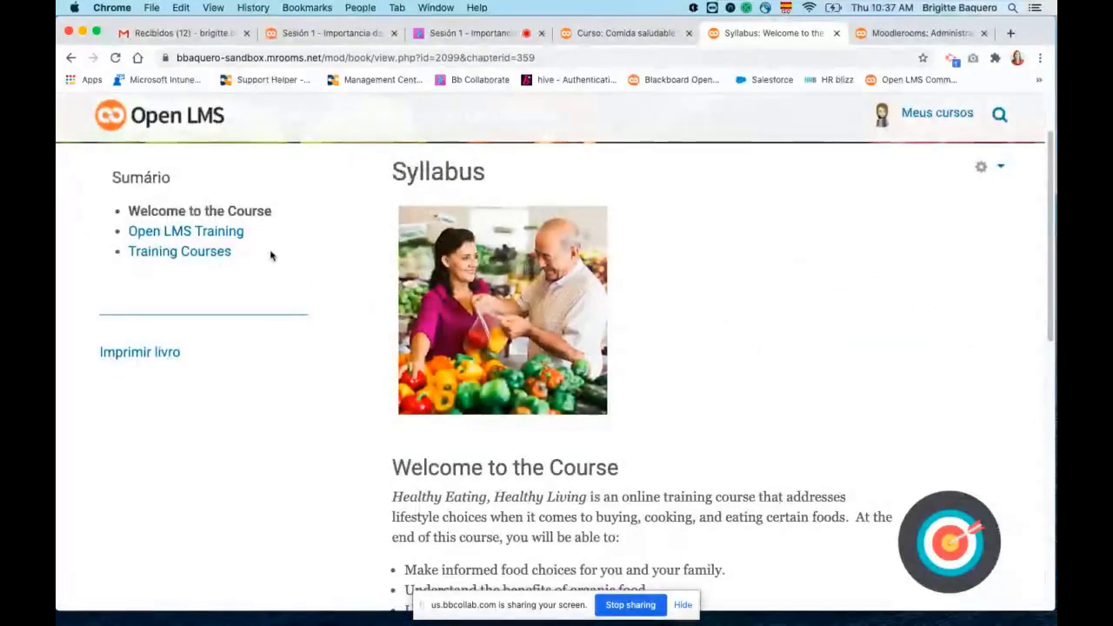
{"action": "scroll", "coordinate": [635, 330], "scroll_direction": "down", "scroll_amount": 3}
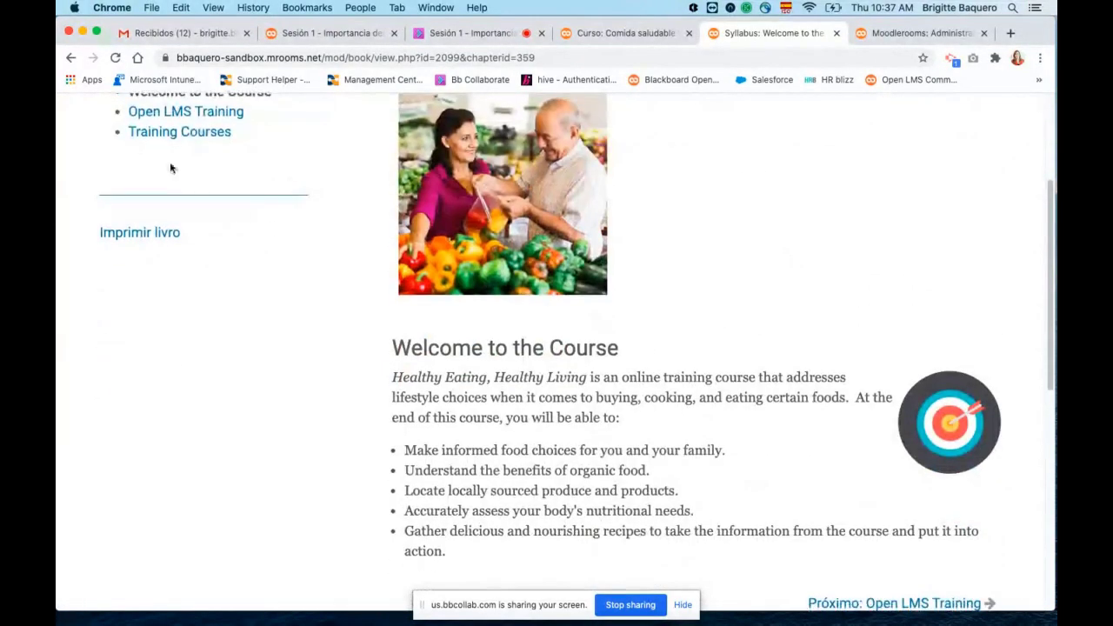
Go through the Open LMS Training and Training Courses chapters of the Syllabus book, reading to the end of the last one
{"action": "left_click", "coordinate": [188, 114]}
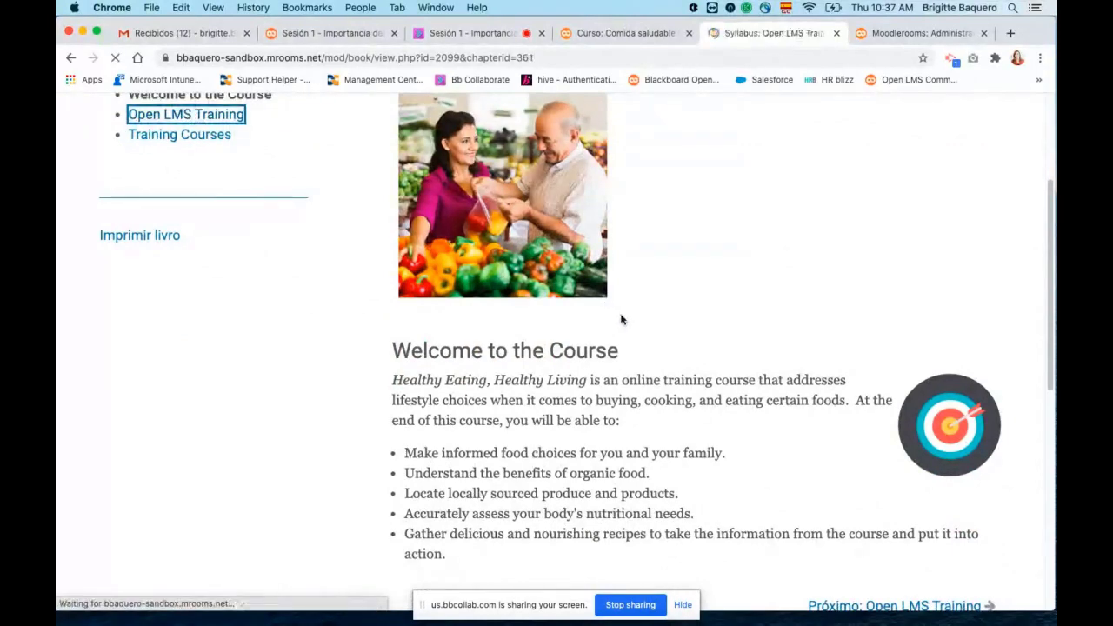
{"action": "scroll", "coordinate": [469, 278], "scroll_direction": "down", "scroll_amount": 2}
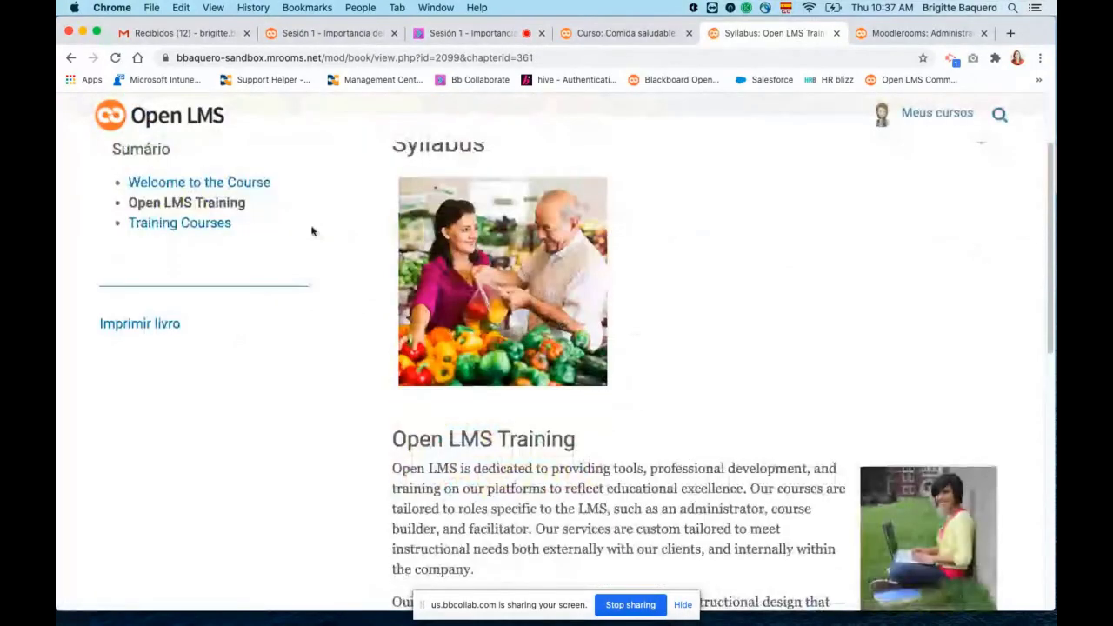
{"action": "left_click", "coordinate": [203, 230]}
{"action": "scroll", "coordinate": [783, 375], "scroll_direction": "down", "scroll_amount": 8}
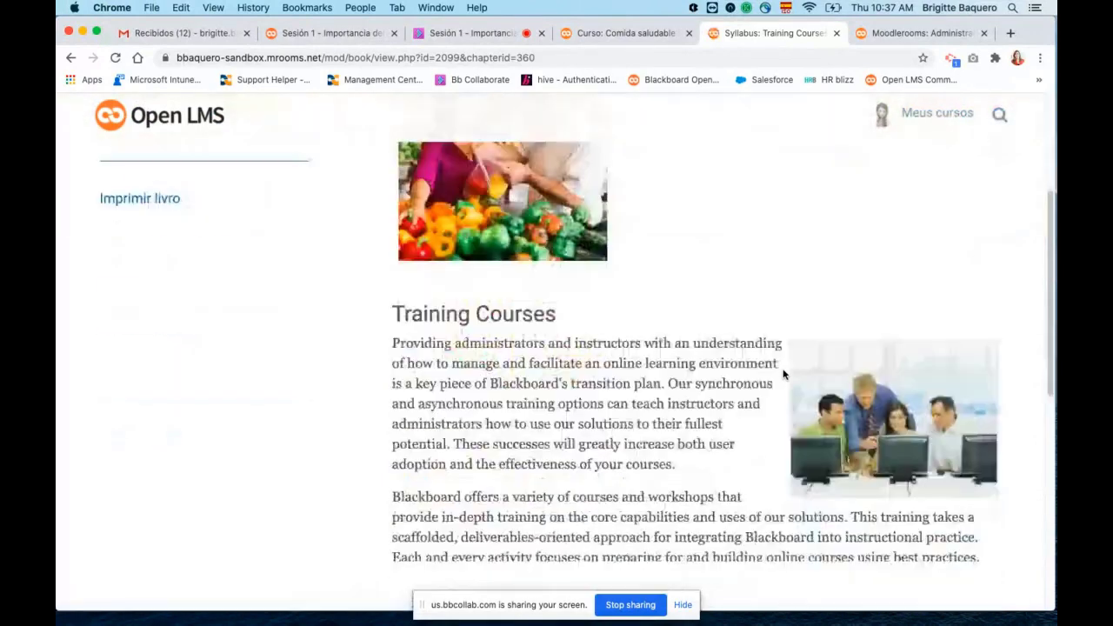
{"action": "scroll", "coordinate": [803, 343], "scroll_direction": "up", "scroll_amount": 8}
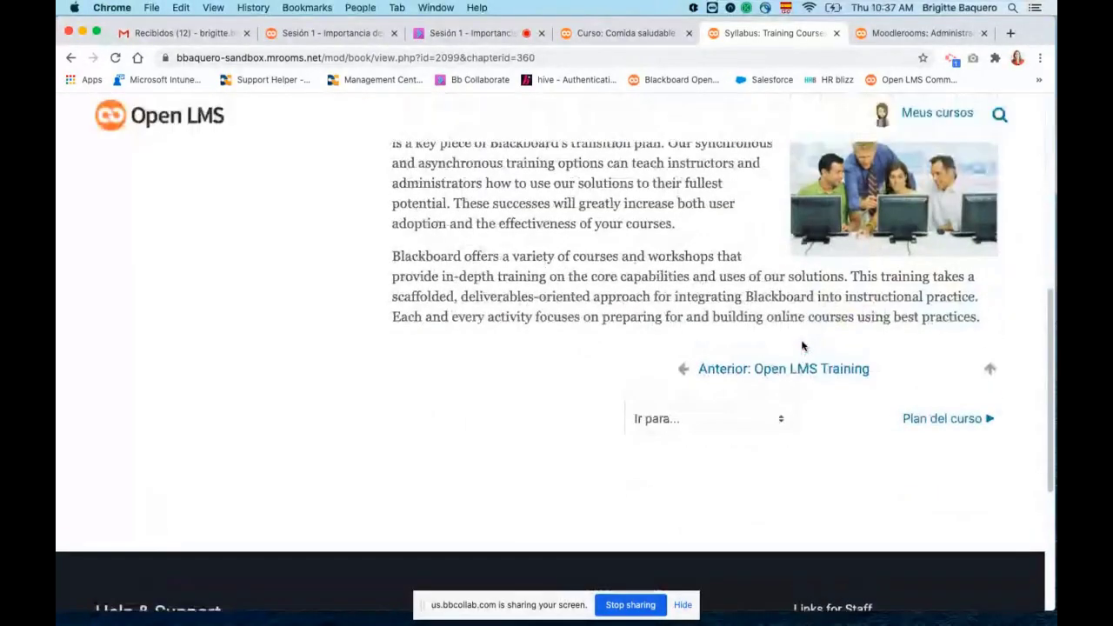
{"action": "scroll", "coordinate": [802, 346], "scroll_direction": "down", "scroll_amount": 1}
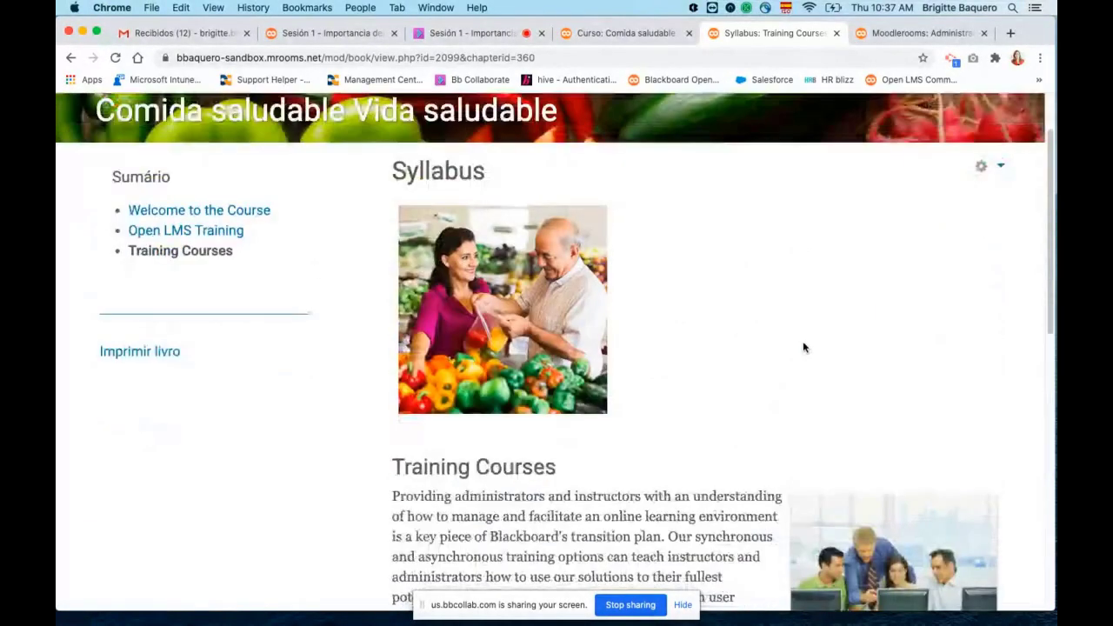
{"action": "scroll", "coordinate": [661, 324], "scroll_direction": "down", "scroll_amount": 8}
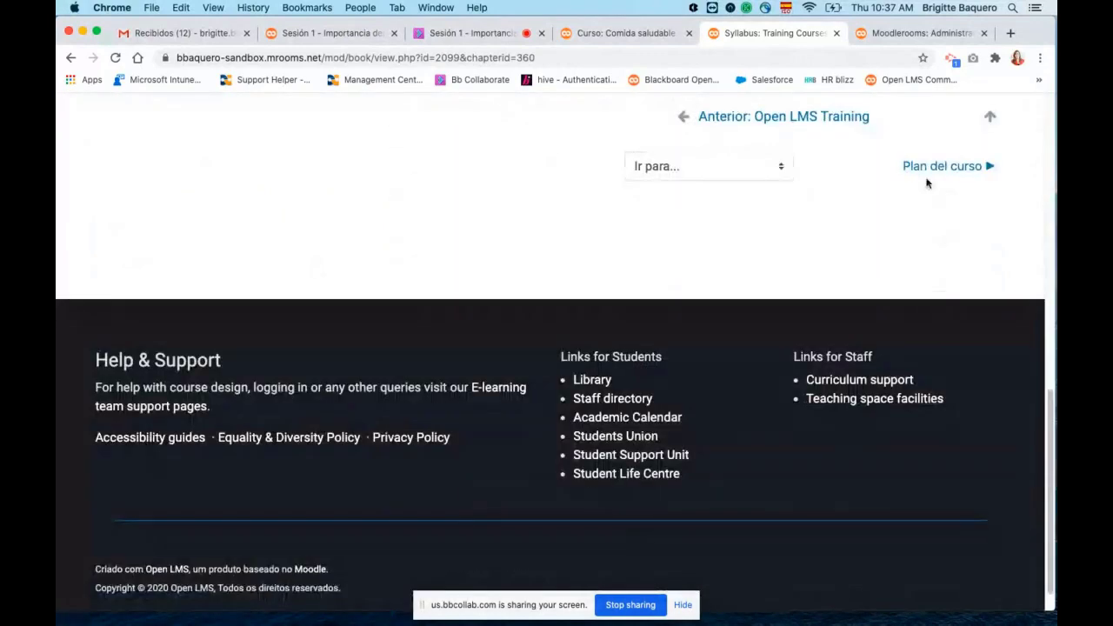
{"action": "scroll", "coordinate": [635, 252], "scroll_direction": "up", "scroll_amount": 10}
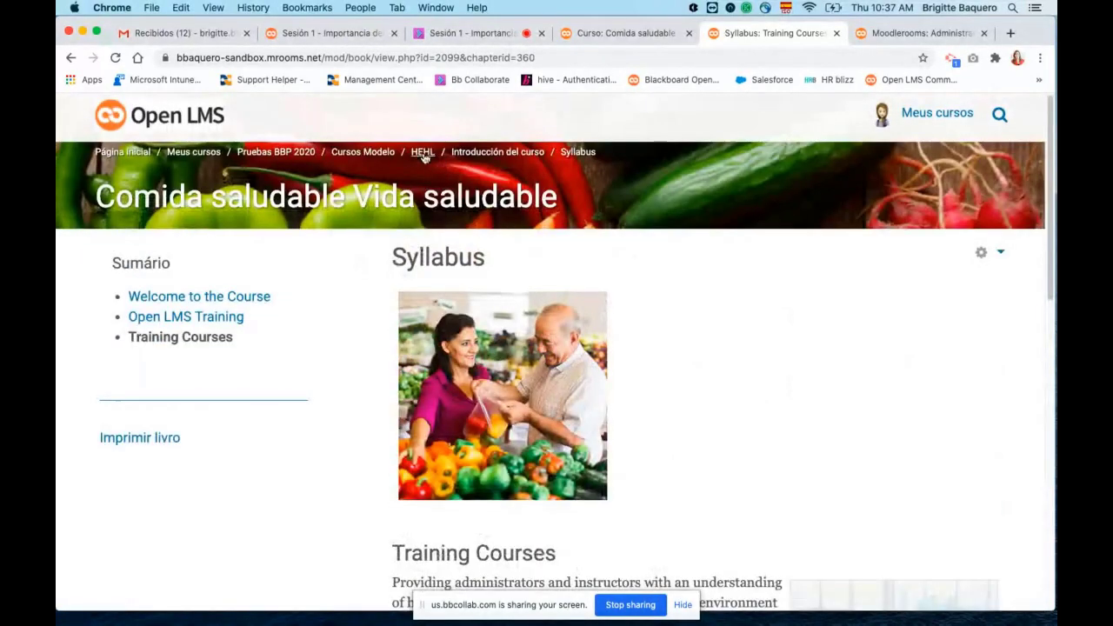
Return to the HEHL course page and check the Syllabus completion icon and the progress of Introducción del curso
{"action": "left_click", "coordinate": [423, 152]}
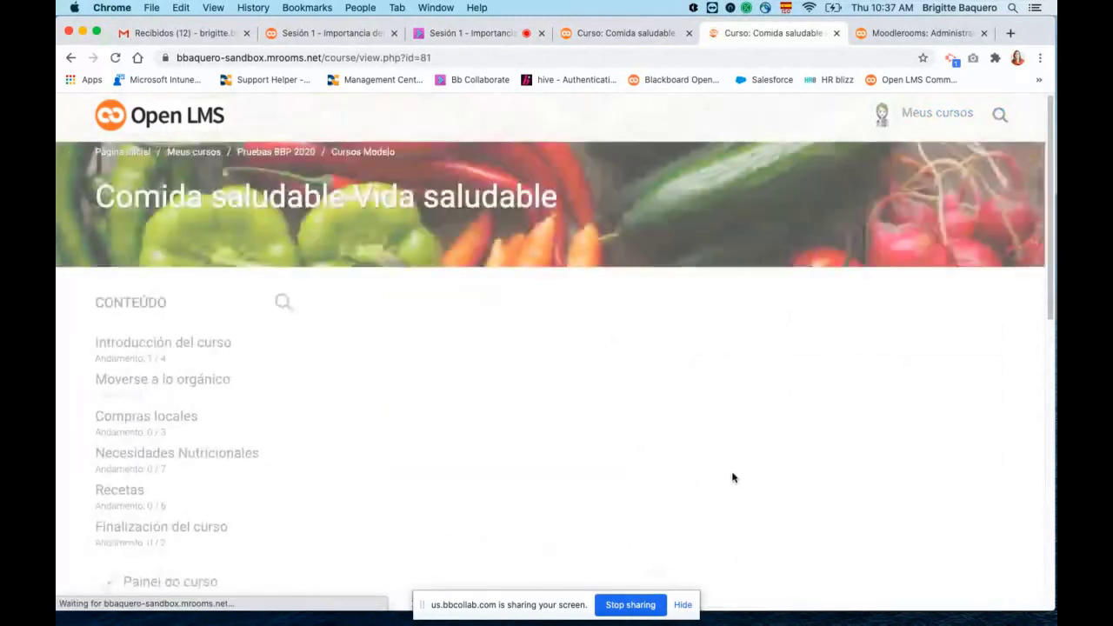
{"action": "scroll", "coordinate": [725, 428], "scroll_direction": "down", "scroll_amount": 3}
{"action": "scroll", "coordinate": [726, 432], "scroll_direction": "down", "scroll_amount": 2}
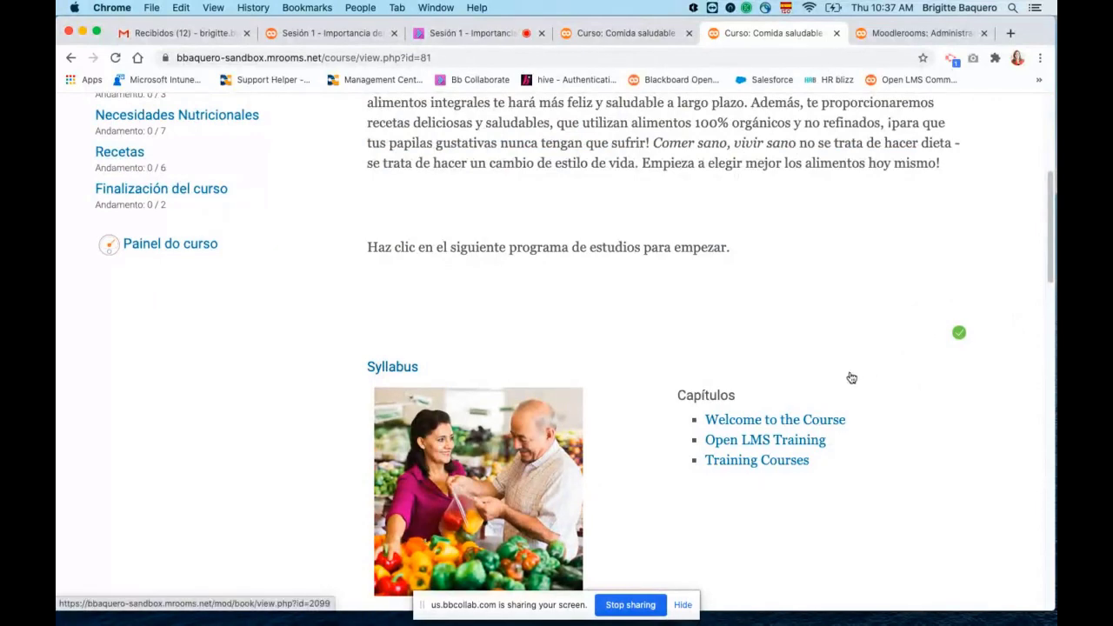
{"action": "scroll", "coordinate": [848, 377], "scroll_direction": "up", "scroll_amount": 4}
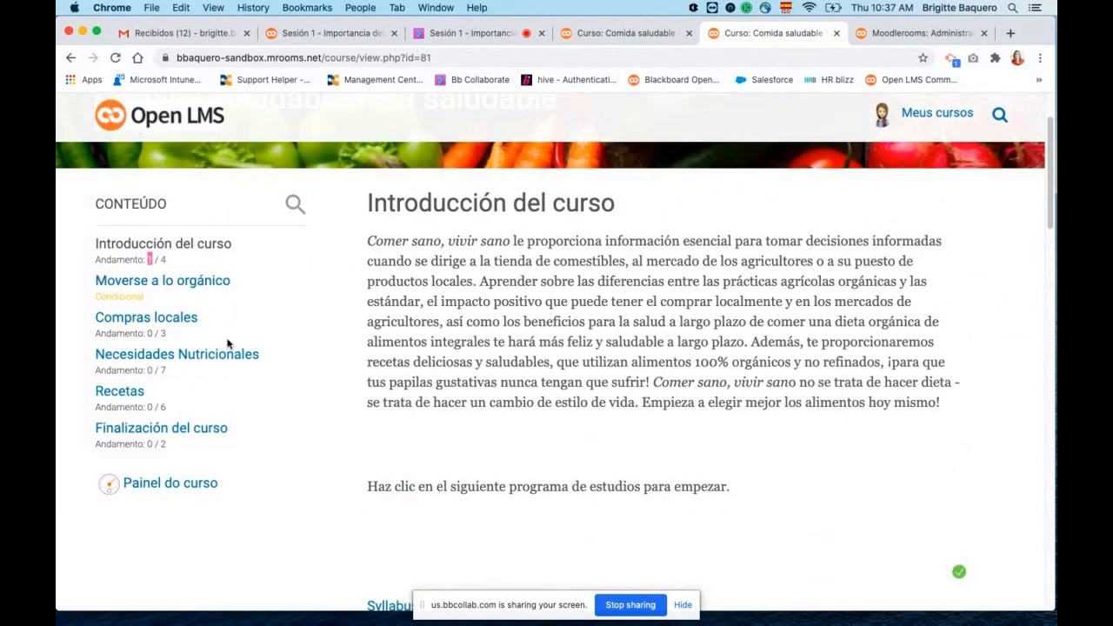
{"action": "scroll", "coordinate": [500, 340], "scroll_direction": "up", "scroll_amount": 1}
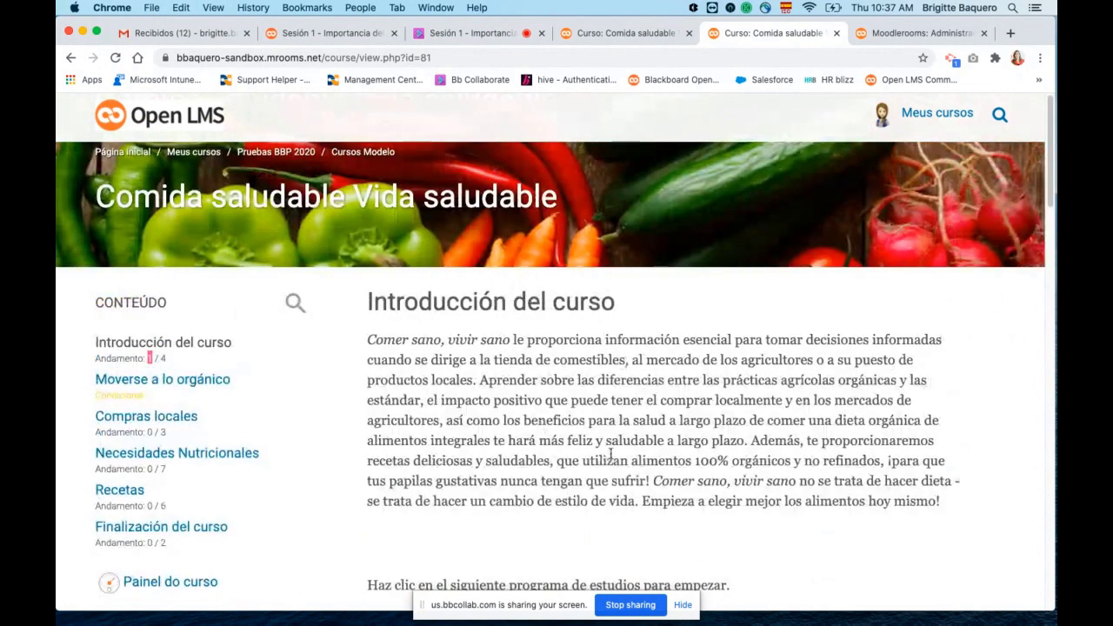
Examine the completion icons of Plan del curso, Navegación del curso and Recursos del curso in the introduction section
{"action": "scroll", "coordinate": [604, 431], "scroll_direction": "down", "scroll_amount": 2}
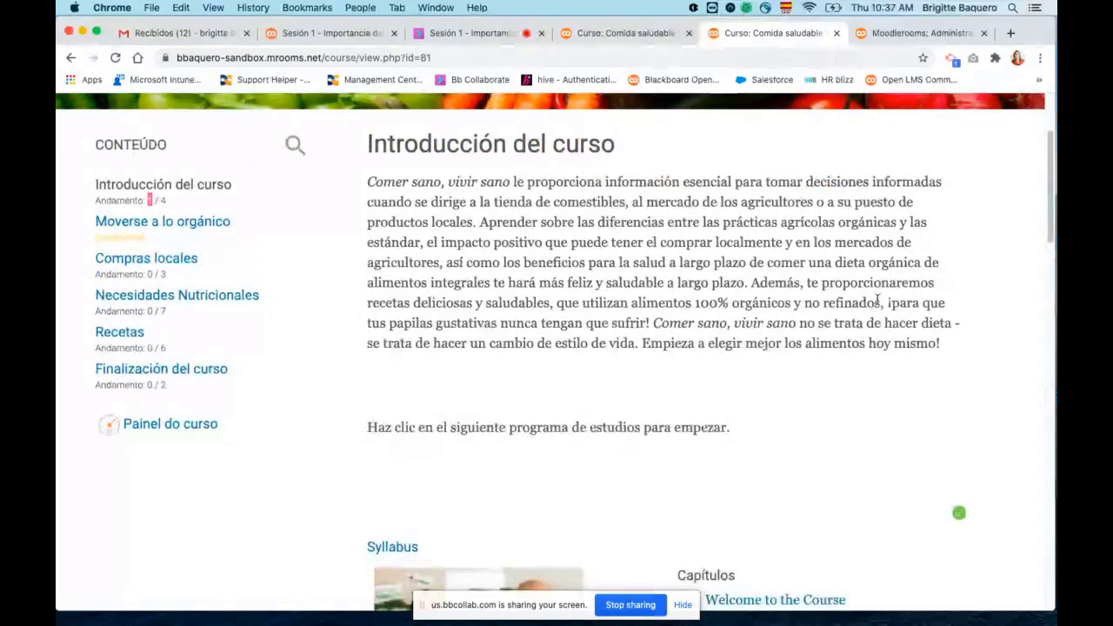
{"action": "scroll", "coordinate": [933, 129], "scroll_direction": "up", "scroll_amount": 2}
{"action": "scroll", "coordinate": [720, 328], "scroll_direction": "down", "scroll_amount": 8}
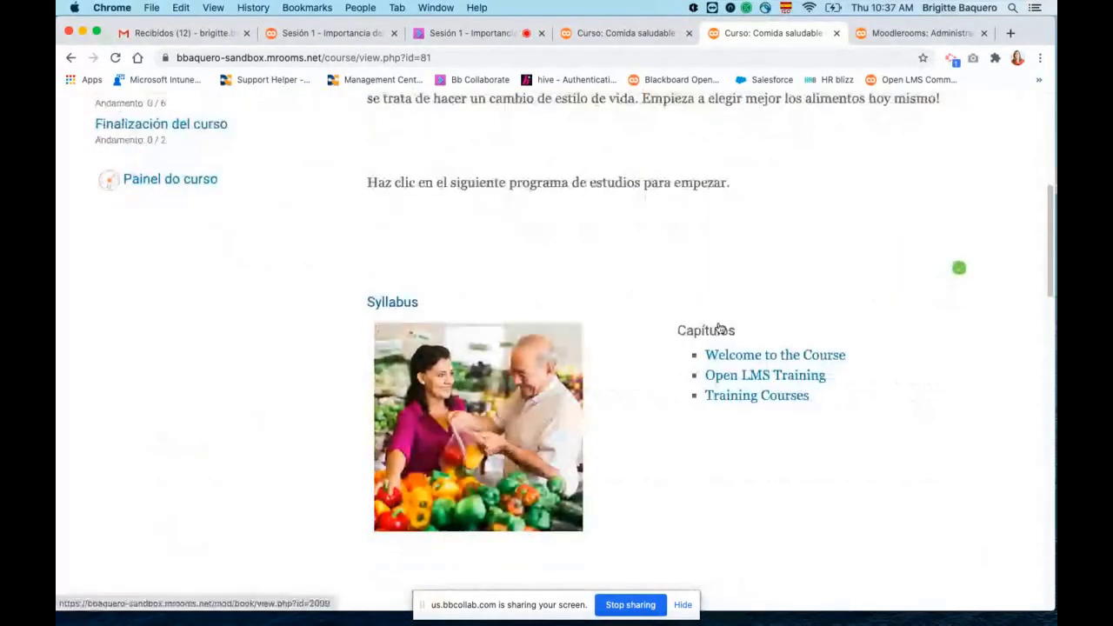
{"action": "scroll", "coordinate": [720, 327], "scroll_direction": "down", "scroll_amount": 3}
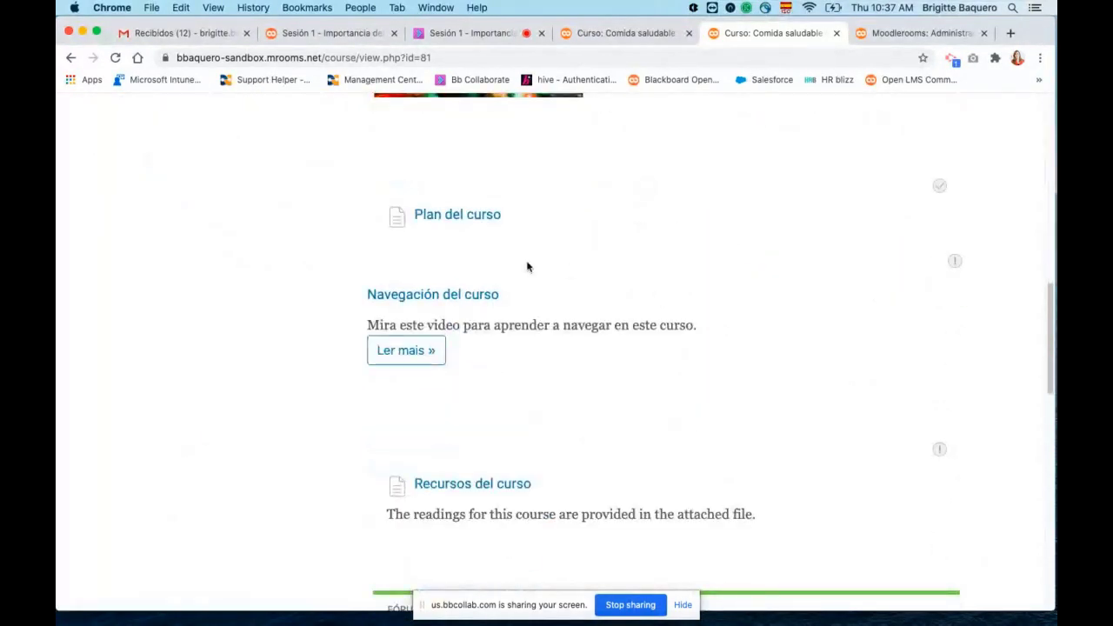
{"action": "scroll", "coordinate": [590, 273], "scroll_direction": "up", "scroll_amount": 2}
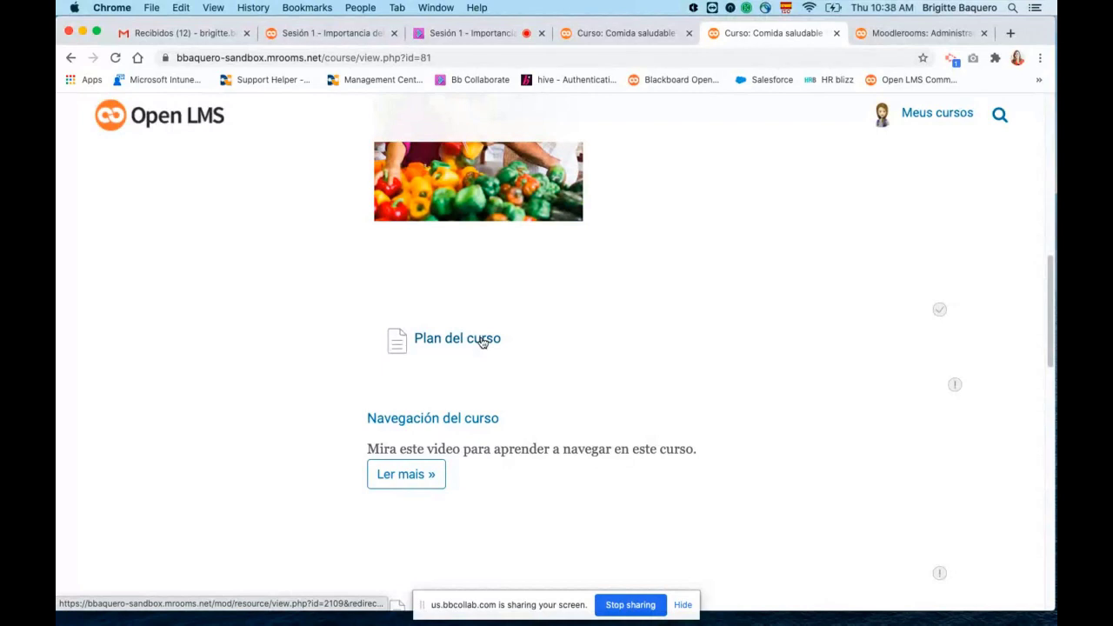
Check the raised-hand notification in the Bb Collaborate session and switch to the other open Comida saludable course page
{"action": "left_click", "coordinate": [454, 35]}
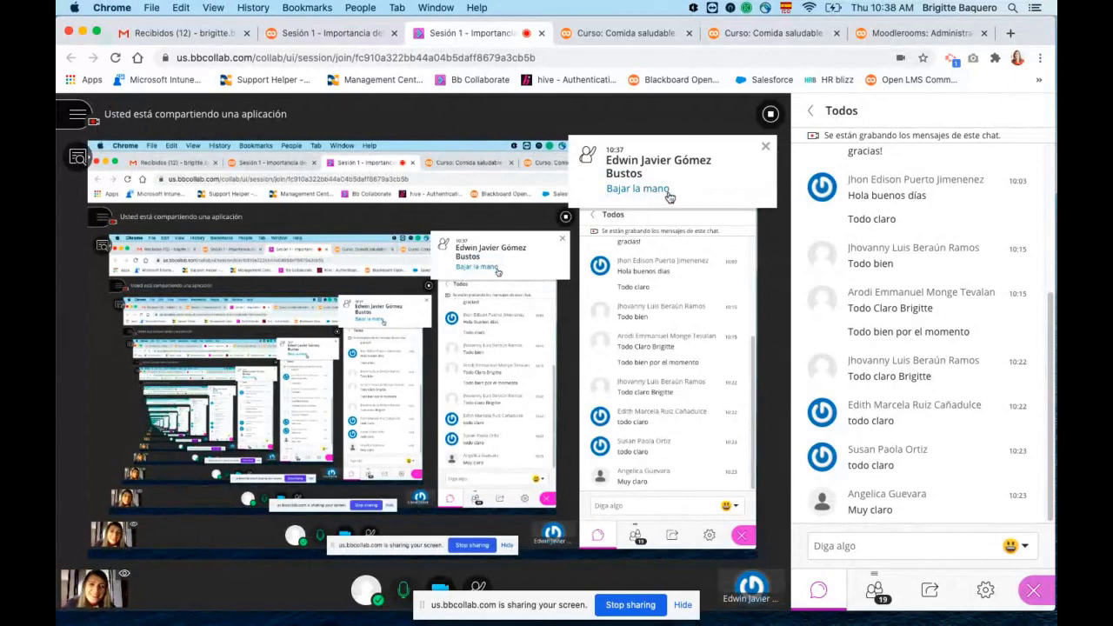
{"action": "left_click", "coordinate": [630, 35]}
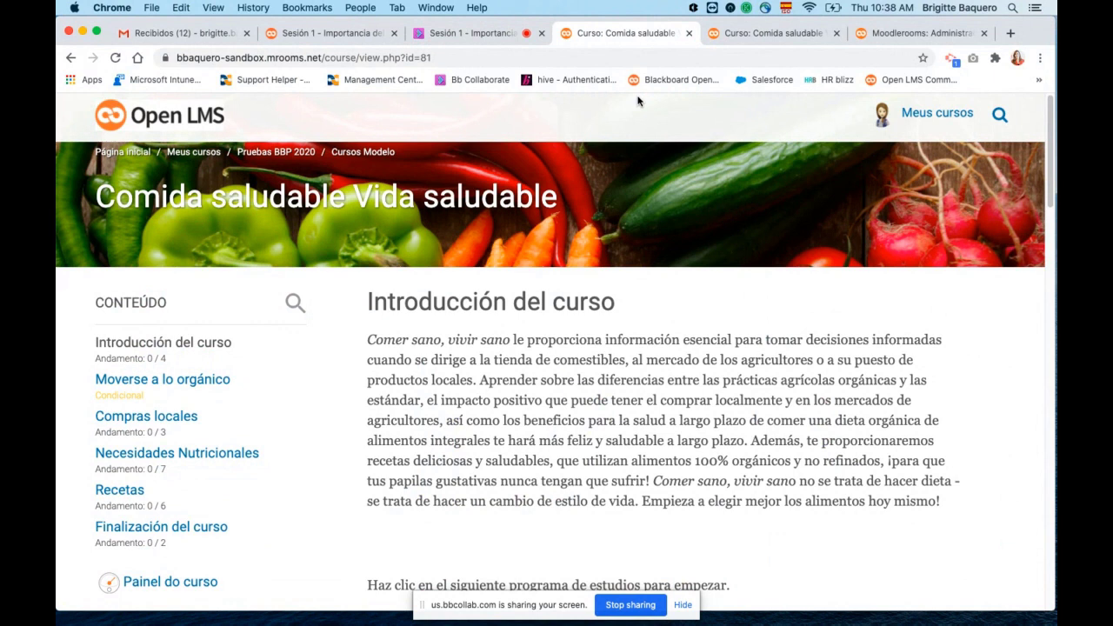
Open the Syllabus book at Welcome to the Course from the course page and continue to the Open LMS Training chapter
{"action": "scroll", "coordinate": [628, 269], "scroll_direction": "down", "scroll_amount": 2}
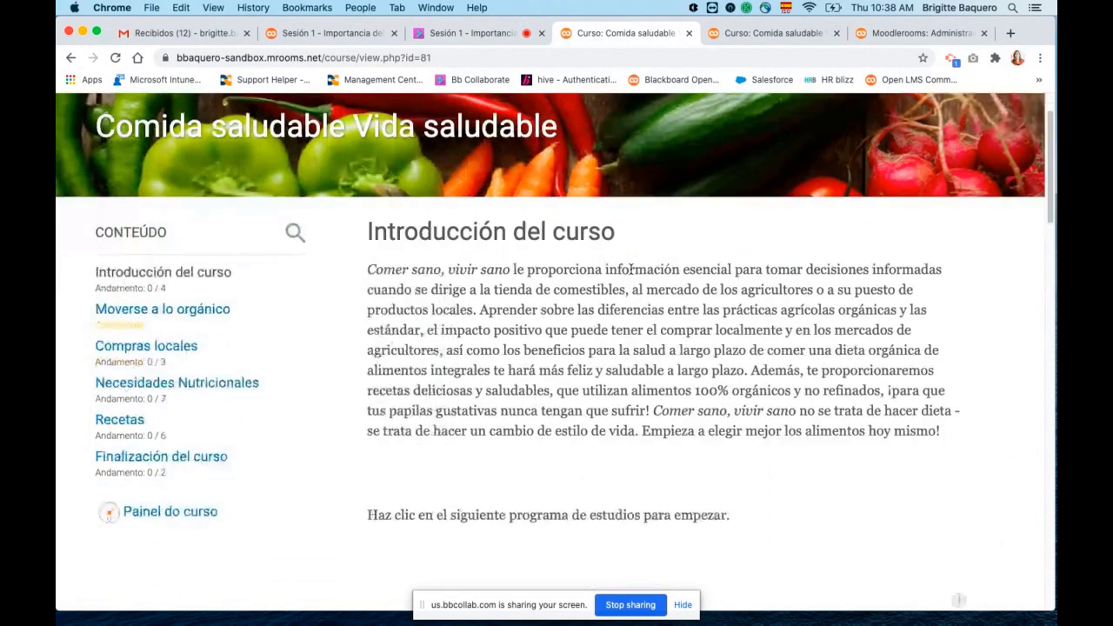
{"action": "scroll", "coordinate": [623, 300], "scroll_direction": "down", "scroll_amount": 10}
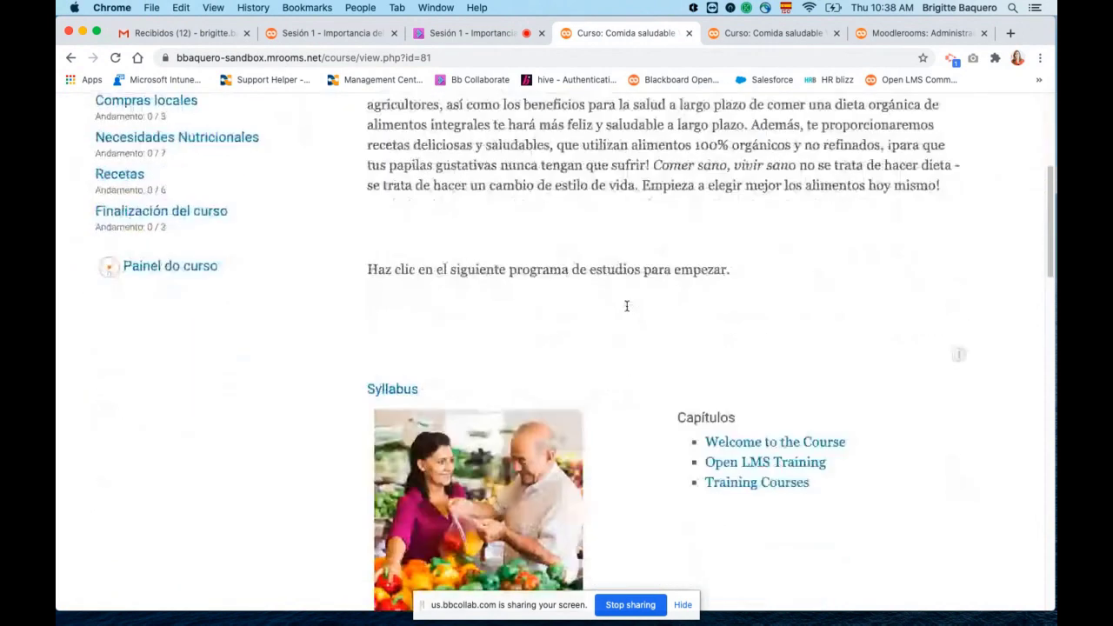
{"action": "scroll", "coordinate": [627, 306], "scroll_direction": "down", "scroll_amount": 4}
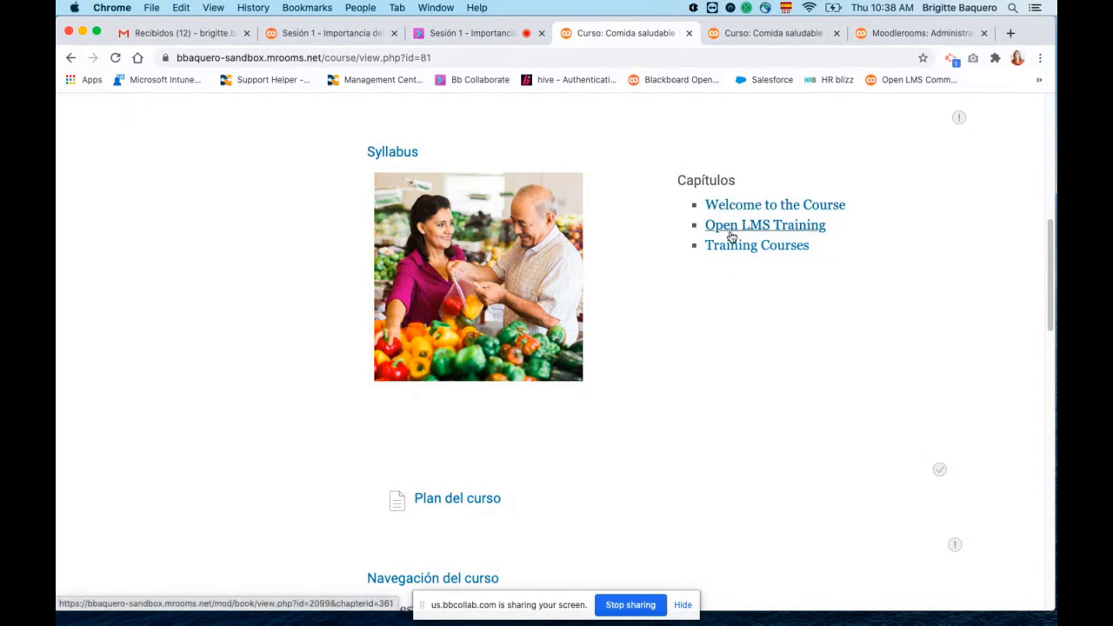
{"action": "left_click", "coordinate": [733, 206]}
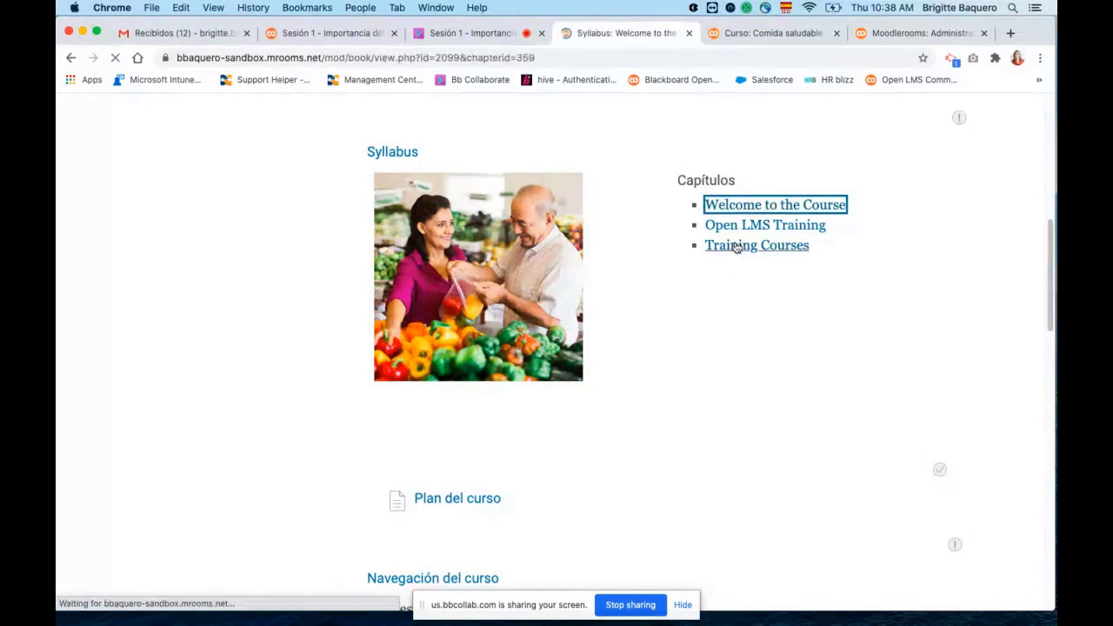
{"action": "scroll", "coordinate": [722, 249], "scroll_direction": "down", "scroll_amount": 2}
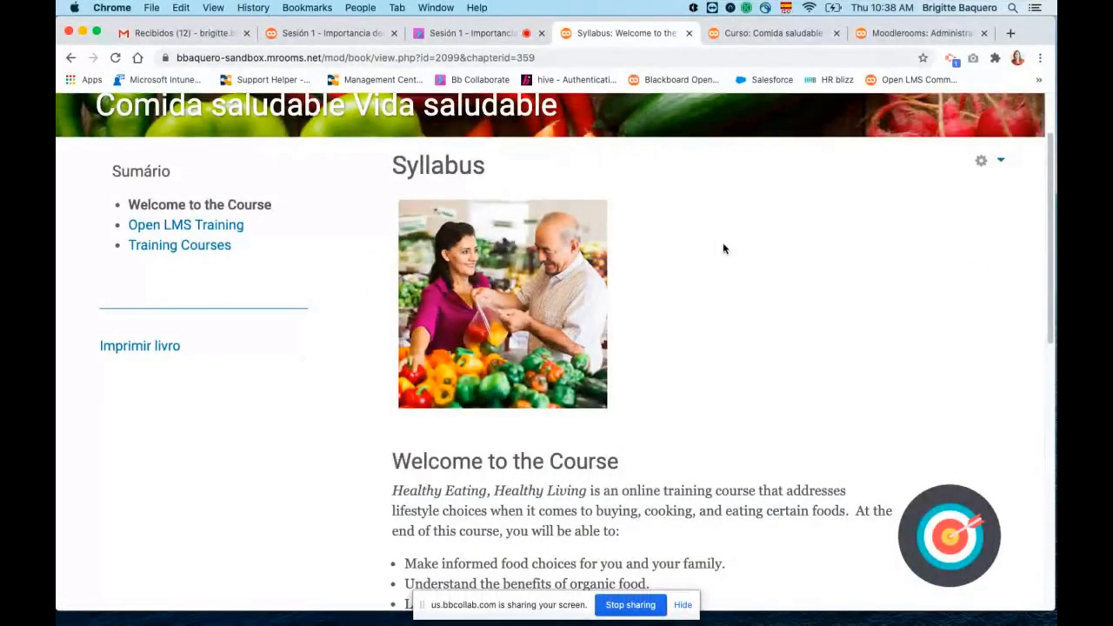
{"action": "left_click", "coordinate": [220, 226]}
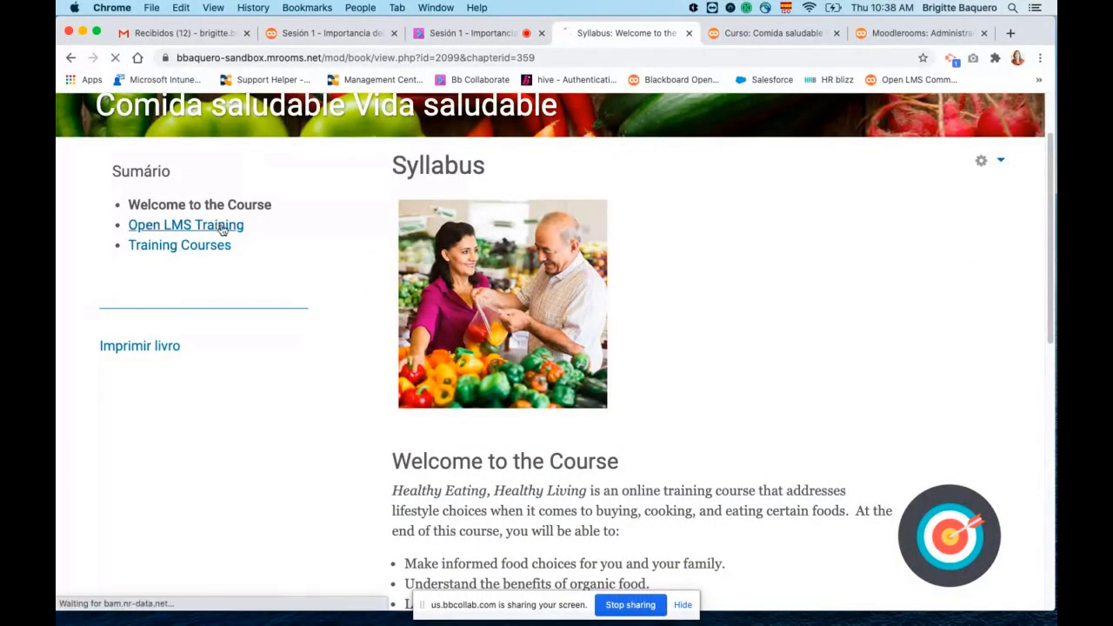
{"action": "scroll", "coordinate": [462, 308], "scroll_direction": "down", "scroll_amount": 3}
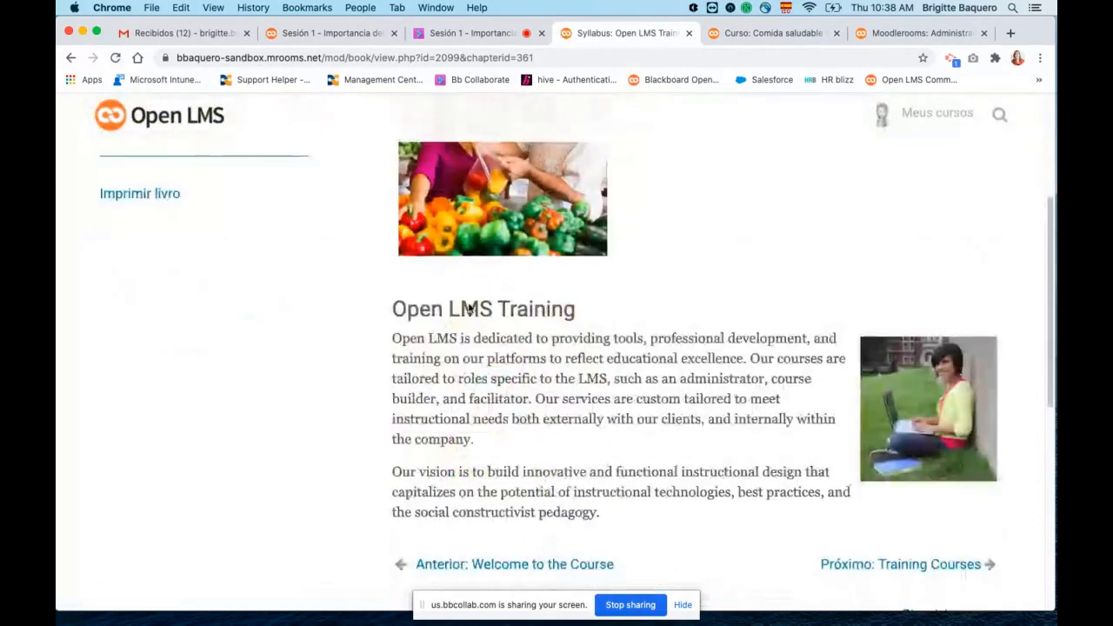
Open the Training Courses chapter of the Syllabus book and return to the HEHL course page
{"action": "scroll", "coordinate": [208, 201], "scroll_direction": "up", "scroll_amount": 2}
{"action": "left_click", "coordinate": [209, 210]}
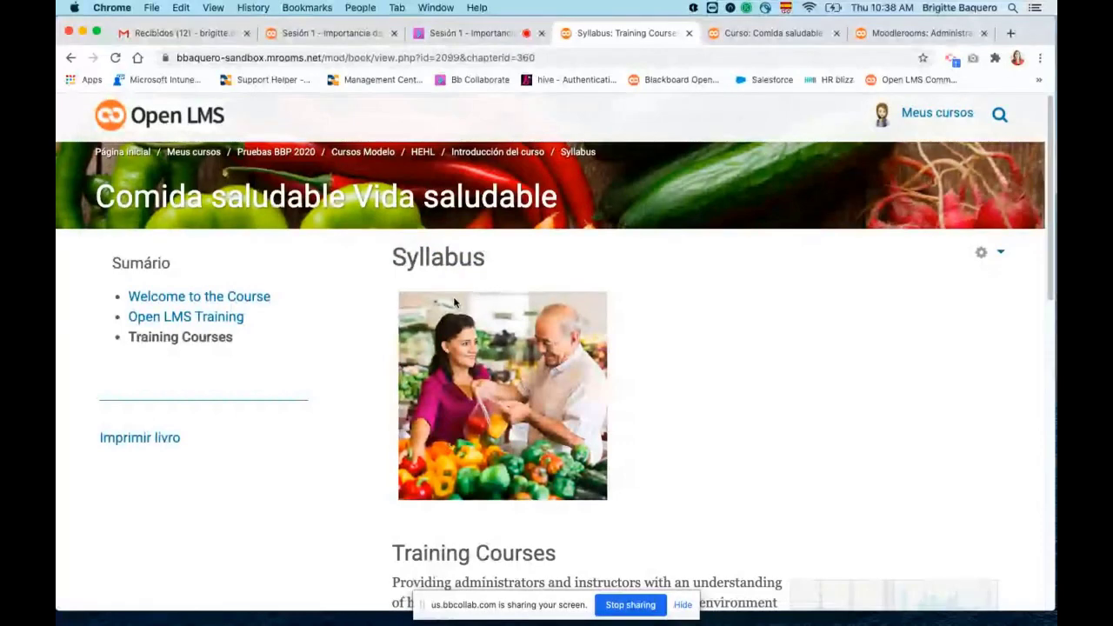
{"action": "left_click", "coordinate": [423, 152]}
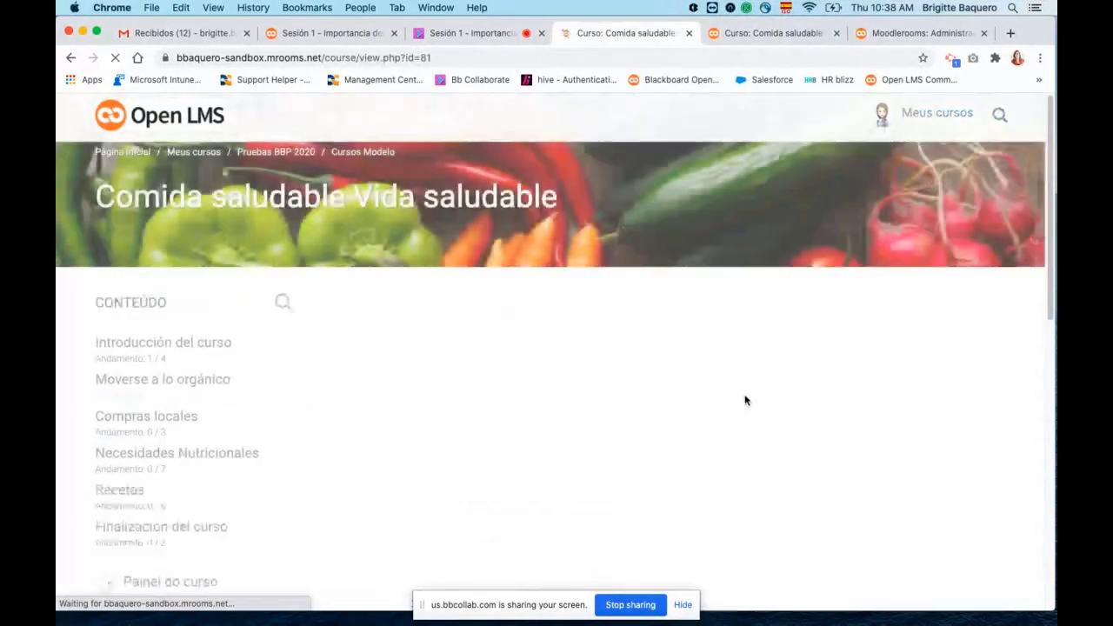
Open the Plan del curso file from the introduction section and return to the course page
{"action": "scroll", "coordinate": [692, 351], "scroll_direction": "down", "scroll_amount": 10}
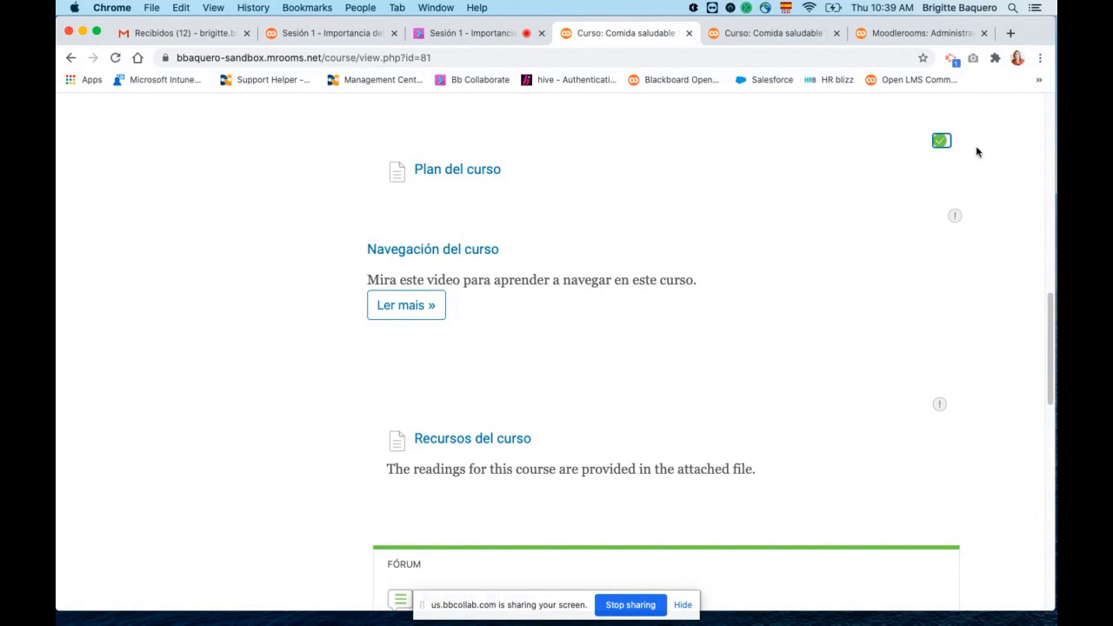
{"action": "left_click", "coordinate": [457, 171]}
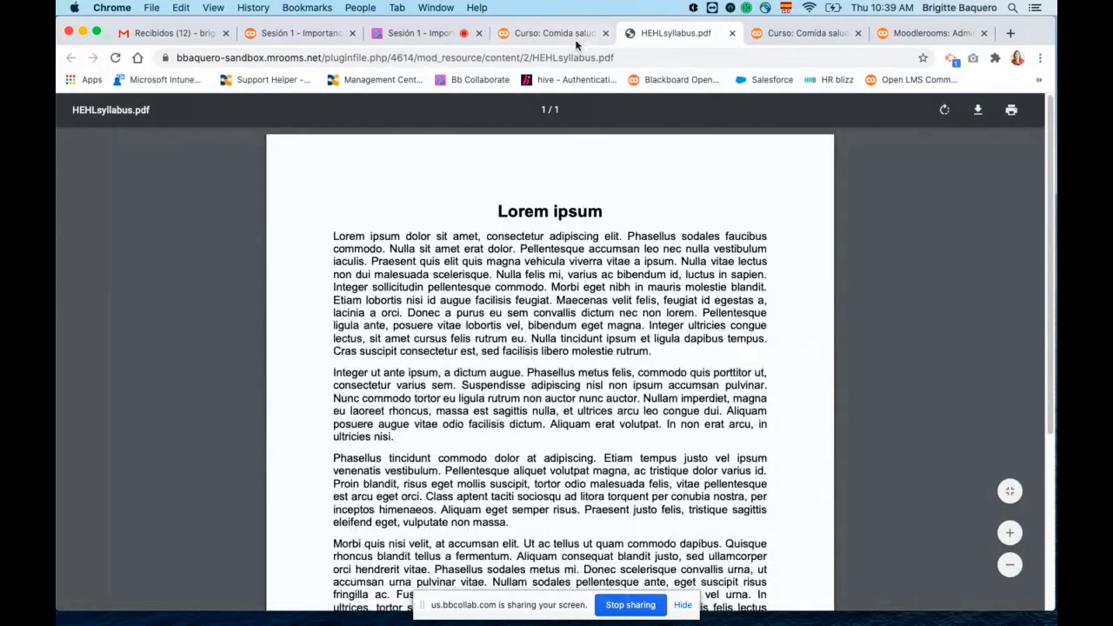
{"action": "left_click", "coordinate": [576, 42]}
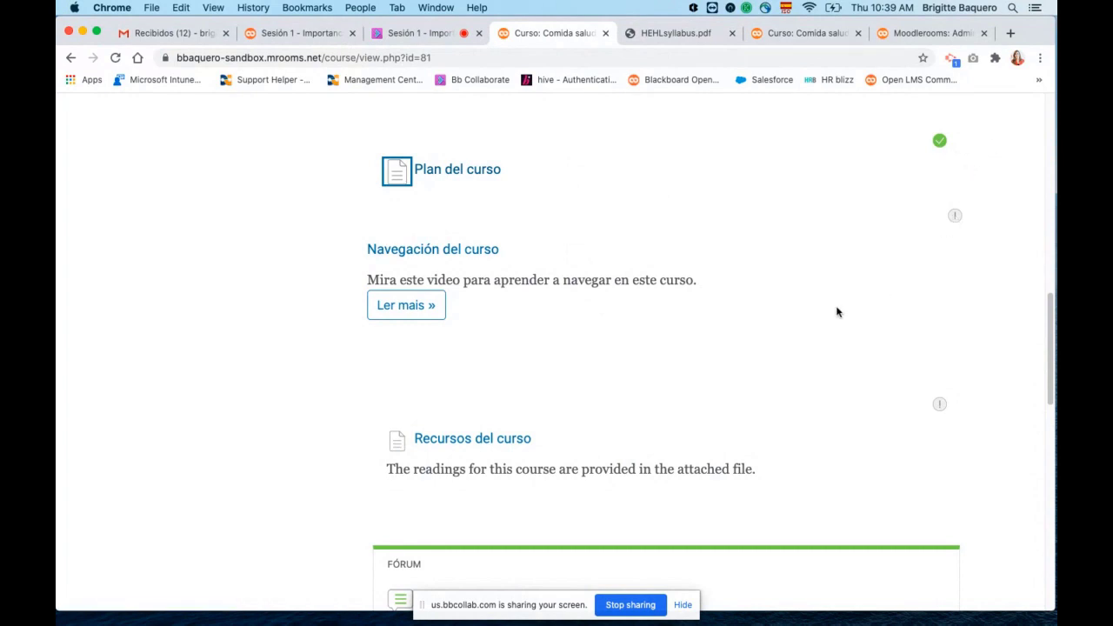
Expand the Navegación del curso page content within the introduction section and close it again
{"action": "scroll", "coordinate": [837, 311], "scroll_direction": "down", "scroll_amount": 1}
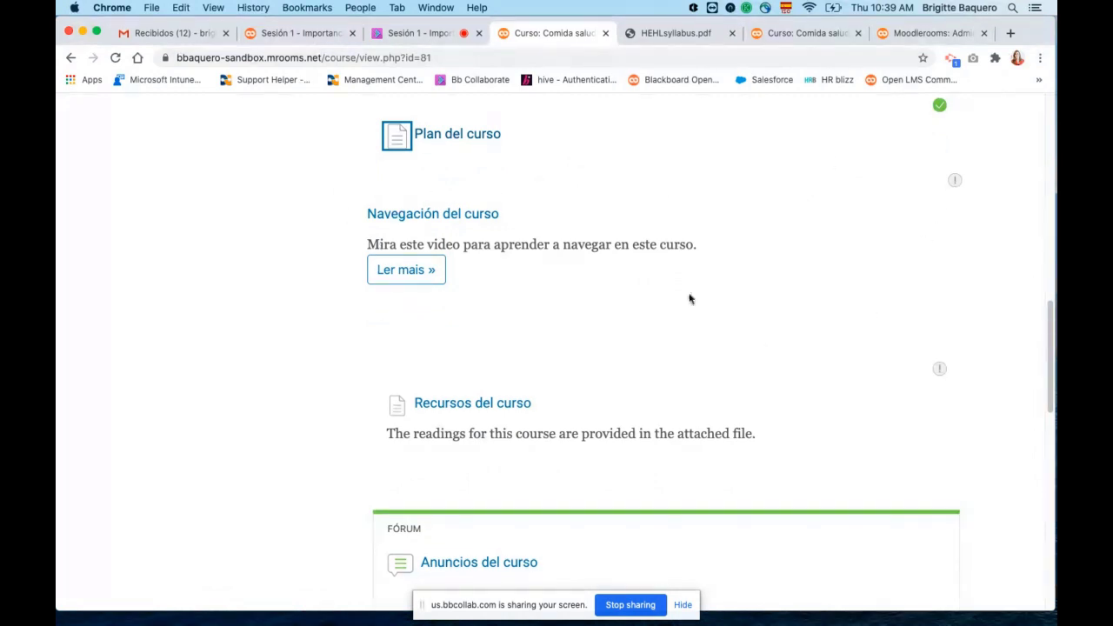
{"action": "left_click", "coordinate": [388, 272]}
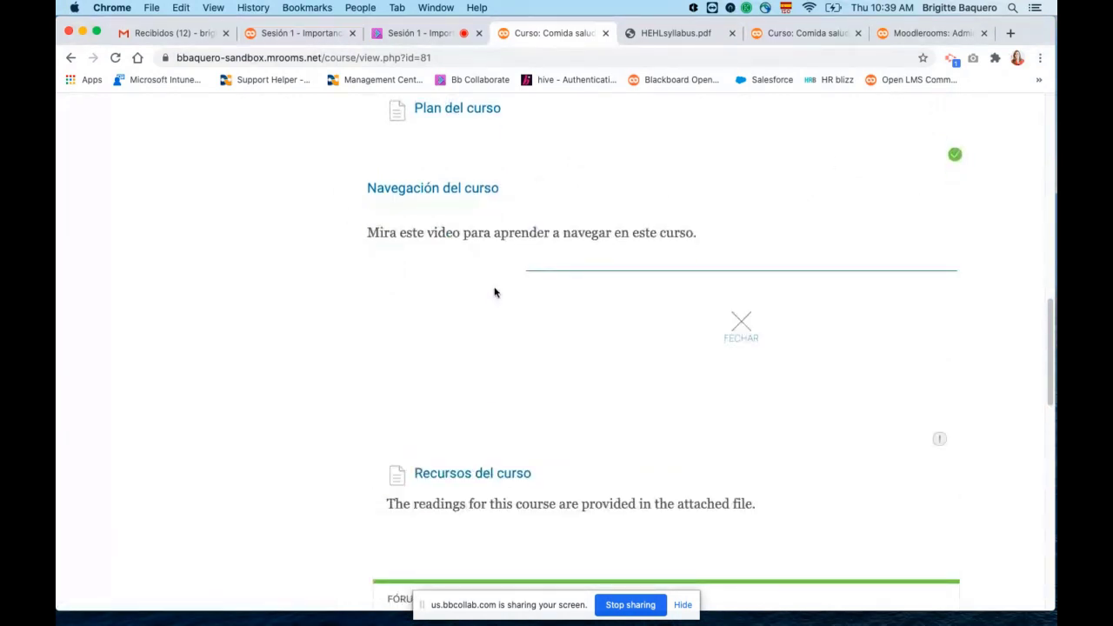
{"action": "left_click", "coordinate": [743, 327]}
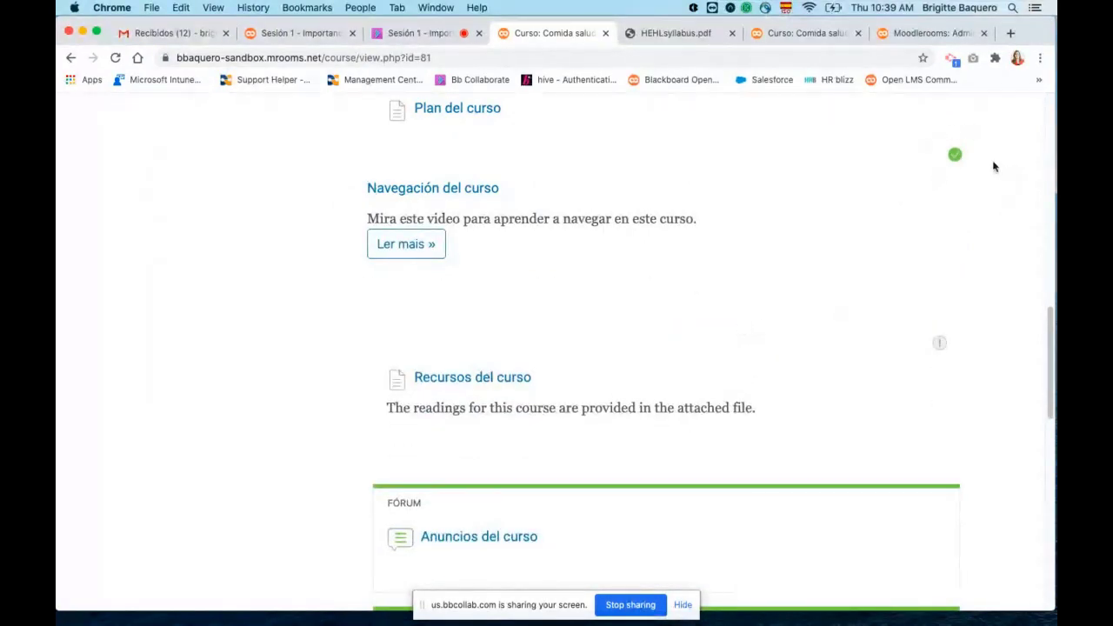
Open the Recursos del curso file, then return to the course page and reload it
{"action": "scroll", "coordinate": [862, 258], "scroll_direction": "down", "scroll_amount": 3}
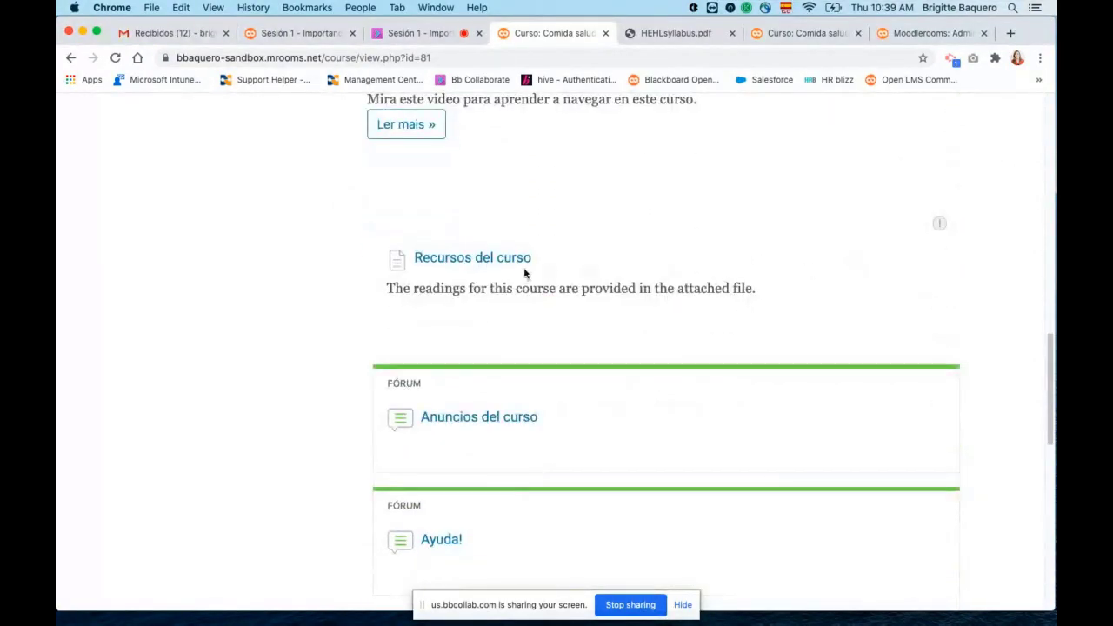
{"action": "left_click", "coordinate": [475, 258]}
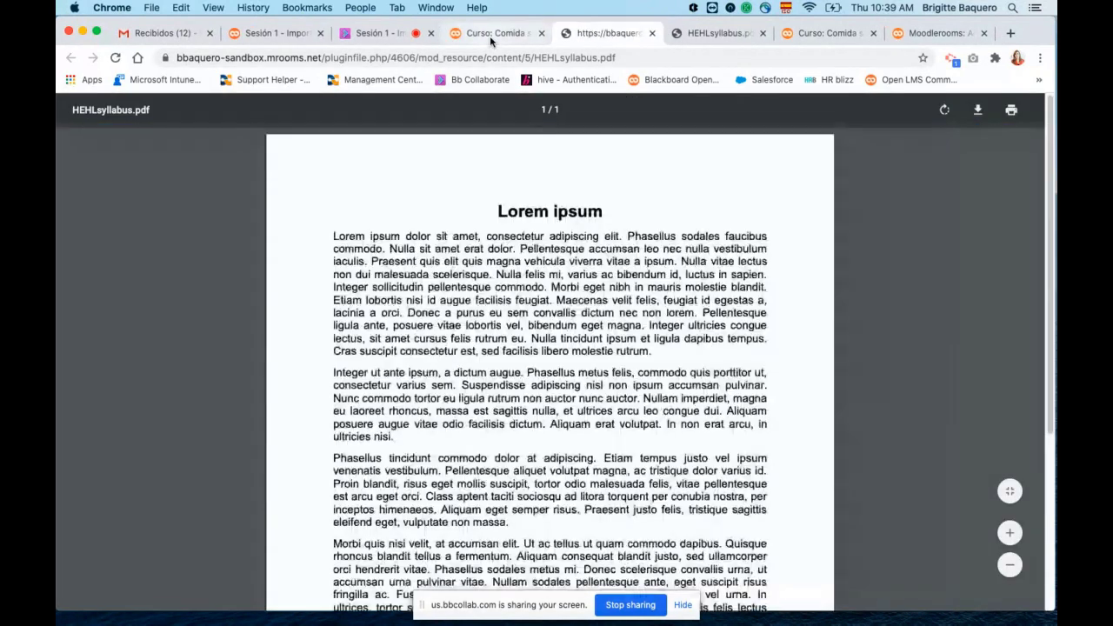
{"action": "left_click", "coordinate": [490, 35]}
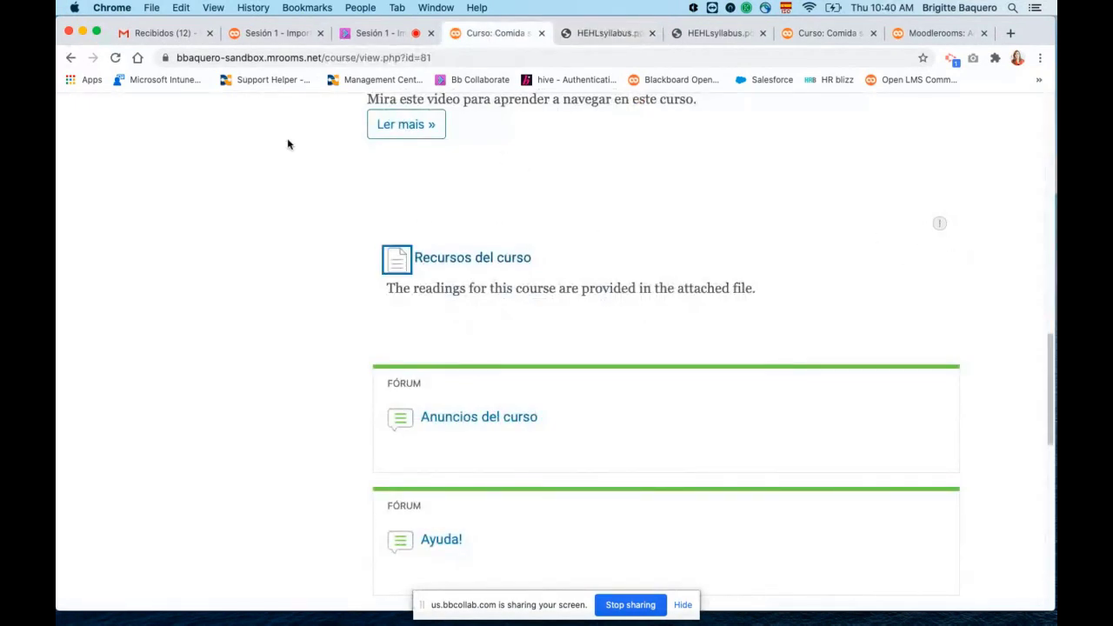
{"action": "left_click", "coordinate": [116, 58]}
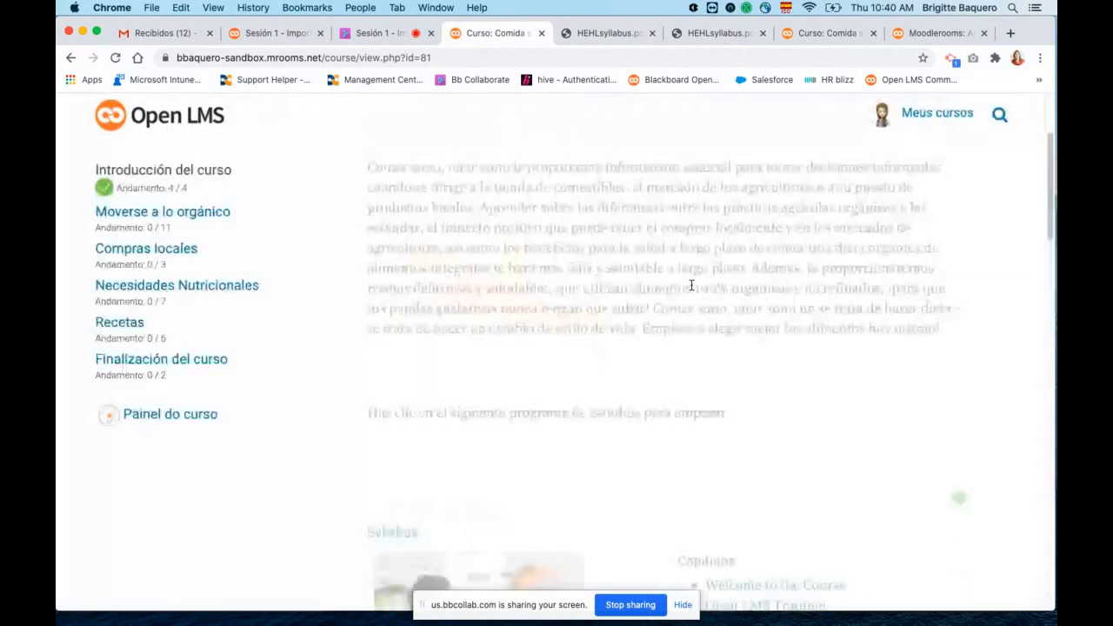
Check the completion icons of the introduction activities and forums, and highlight the progress count of Introducción del curso
{"action": "scroll", "coordinate": [692, 289], "scroll_direction": "down", "scroll_amount": 10}
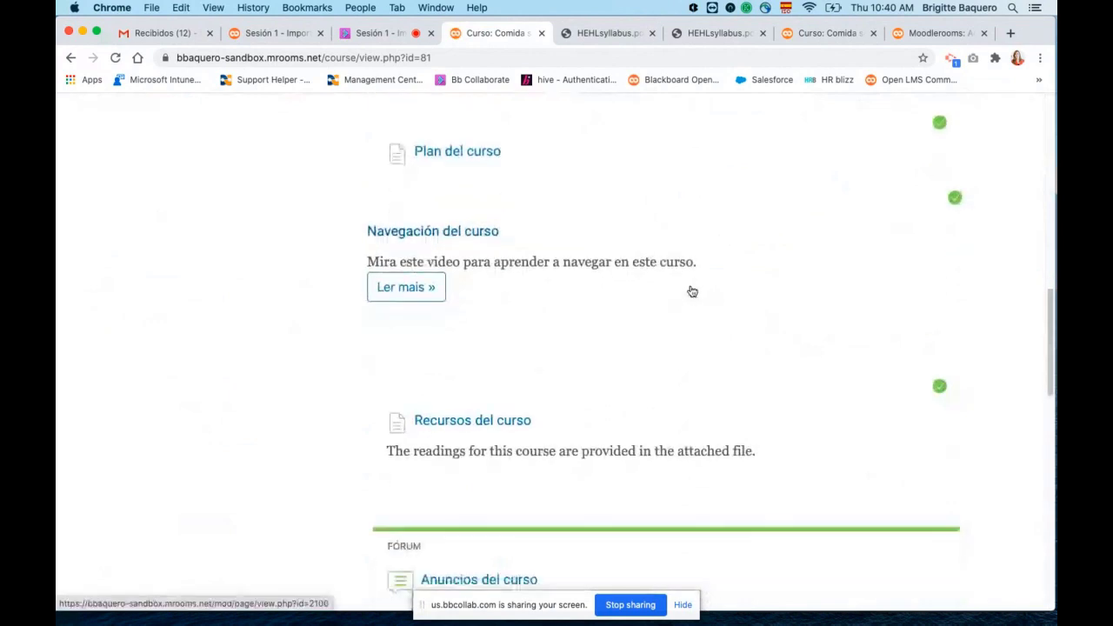
{"action": "scroll", "coordinate": [693, 291], "scroll_direction": "down", "scroll_amount": 3}
{"action": "scroll", "coordinate": [691, 294], "scroll_direction": "up", "scroll_amount": 2}
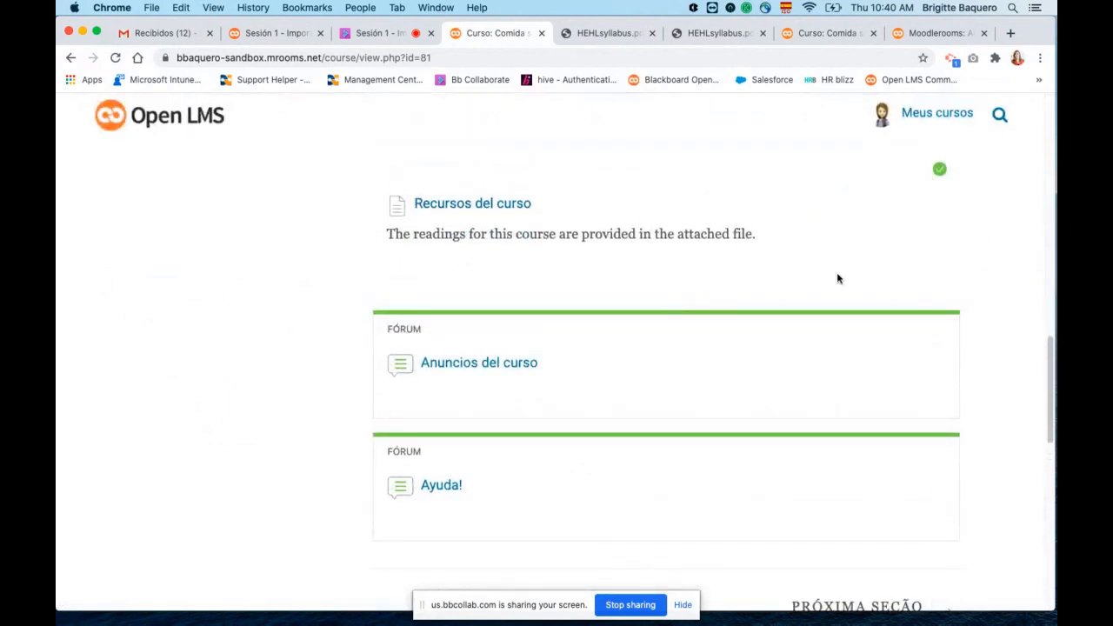
{"action": "scroll", "coordinate": [822, 275], "scroll_direction": "down", "scroll_amount": 1}
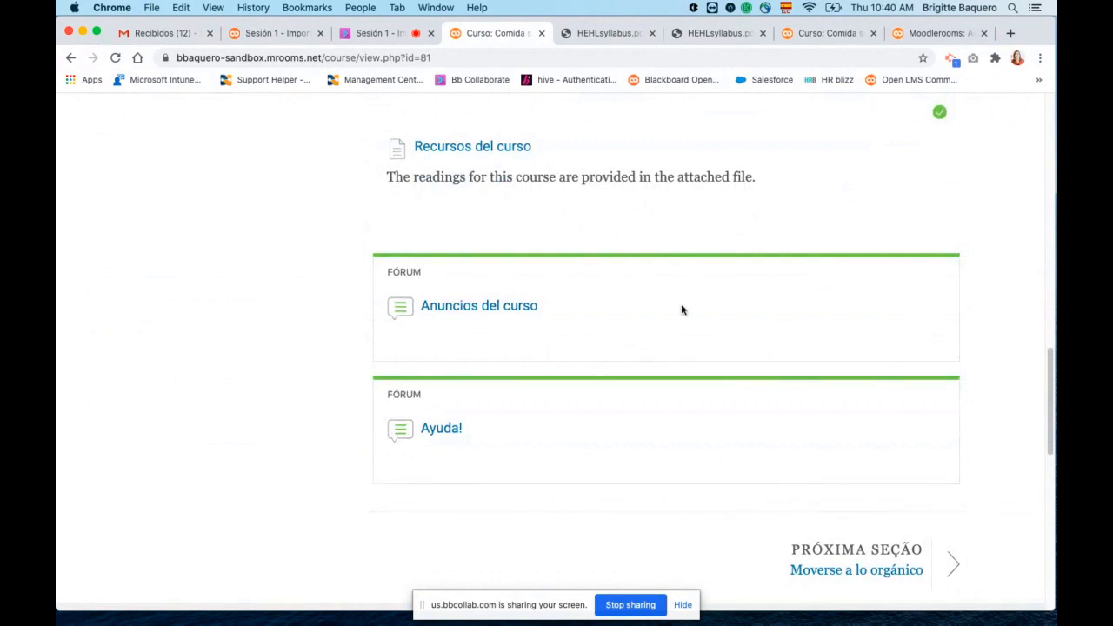
{"action": "scroll", "coordinate": [748, 355], "scroll_direction": "up", "scroll_amount": 10}
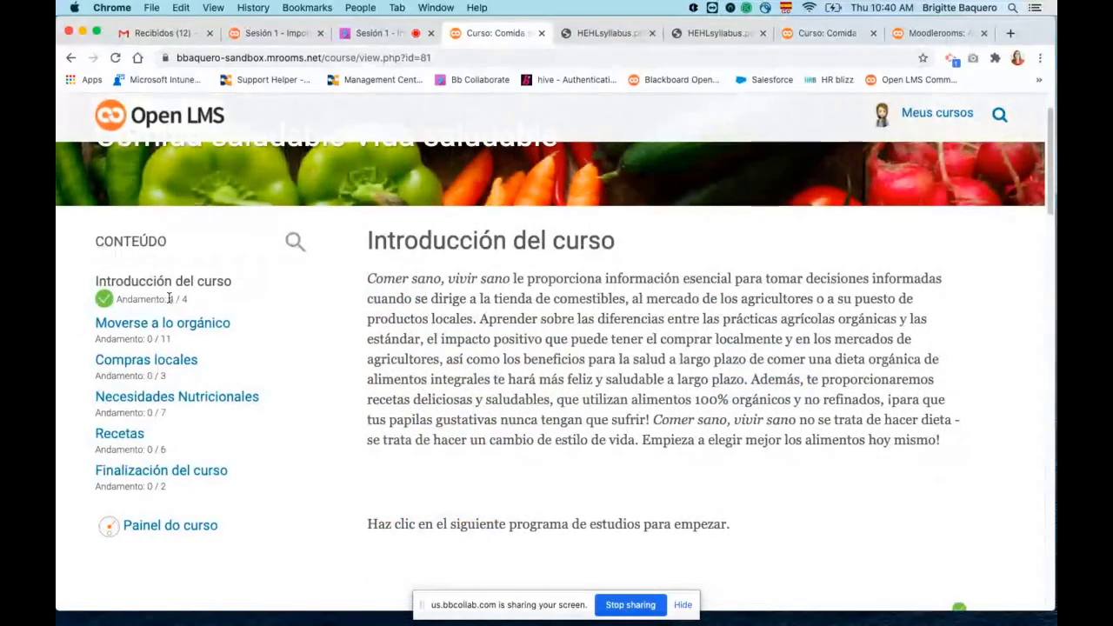
{"action": "left_click_drag", "start_coordinate": [169, 298], "coordinate": [187, 299]}
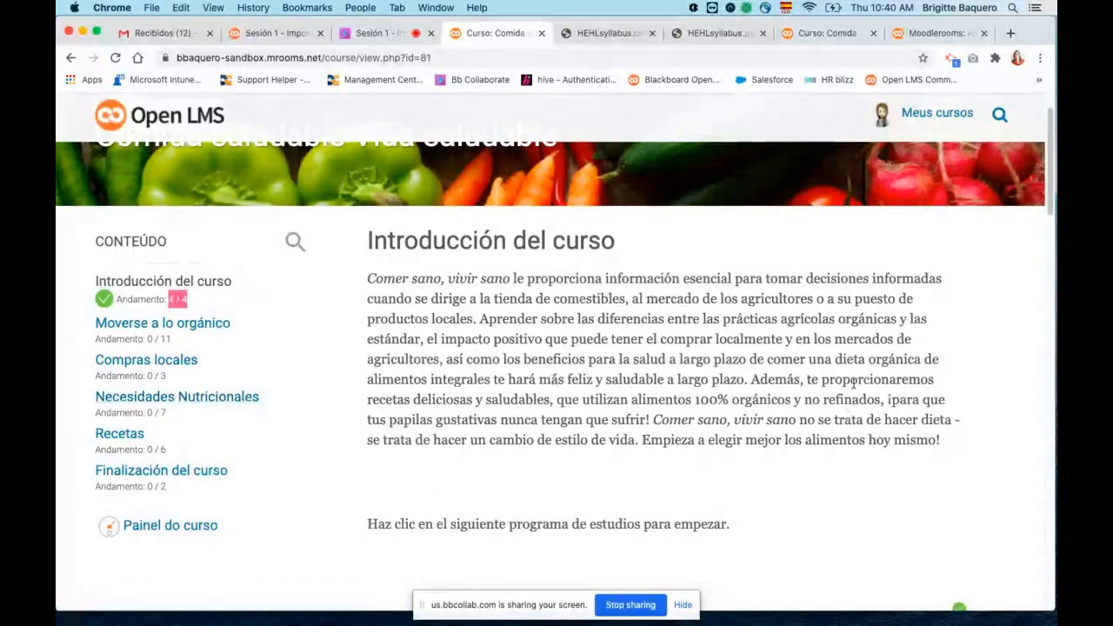
{"action": "scroll", "coordinate": [849, 409], "scroll_direction": "down", "scroll_amount": 10}
{"action": "scroll", "coordinate": [839, 376], "scroll_direction": "up", "scroll_amount": 10}
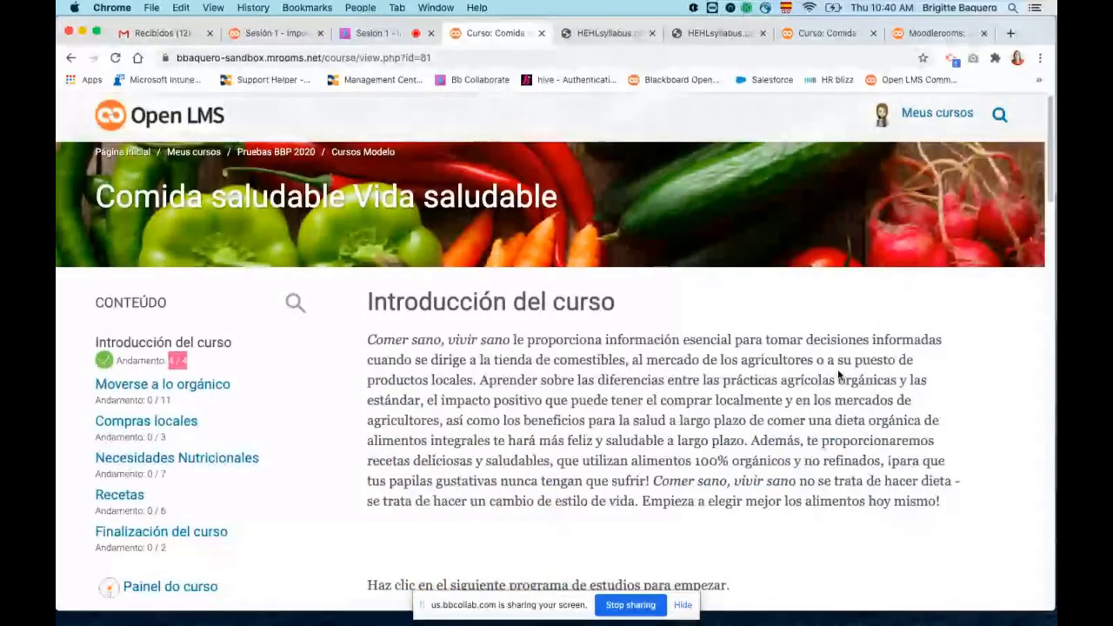
Switch between the Moverse a lo orgánico and Introducción del curso sections, ending on Moverse a lo orgánico
{"action": "left_click", "coordinate": [174, 388]}
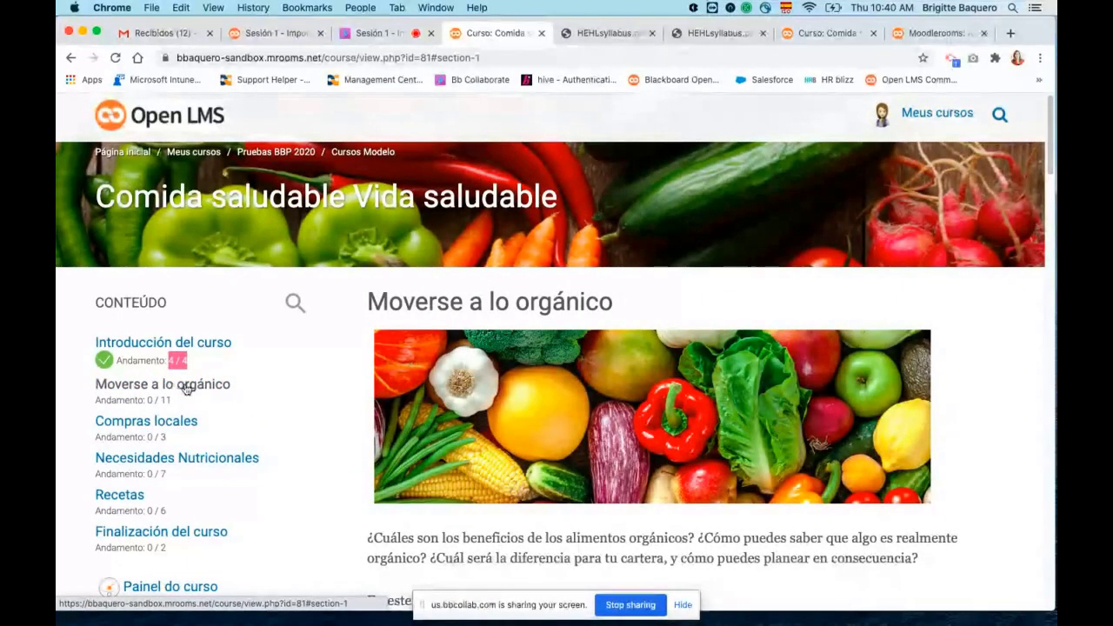
{"action": "left_click", "coordinate": [213, 344]}
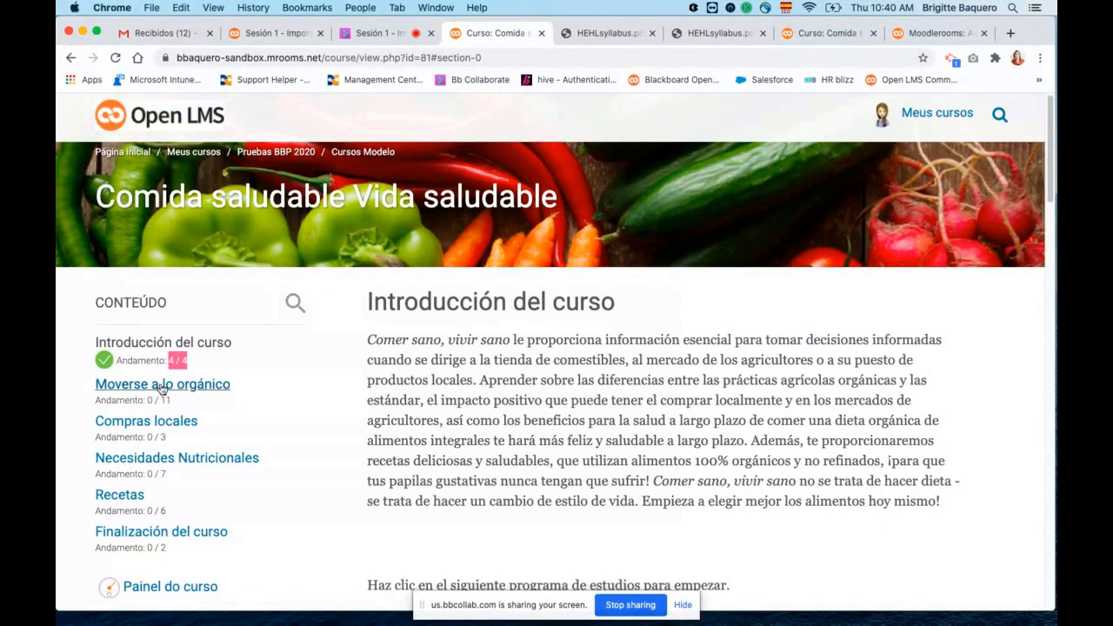
{"action": "scroll", "coordinate": [748, 373], "scroll_direction": "down", "scroll_amount": 5}
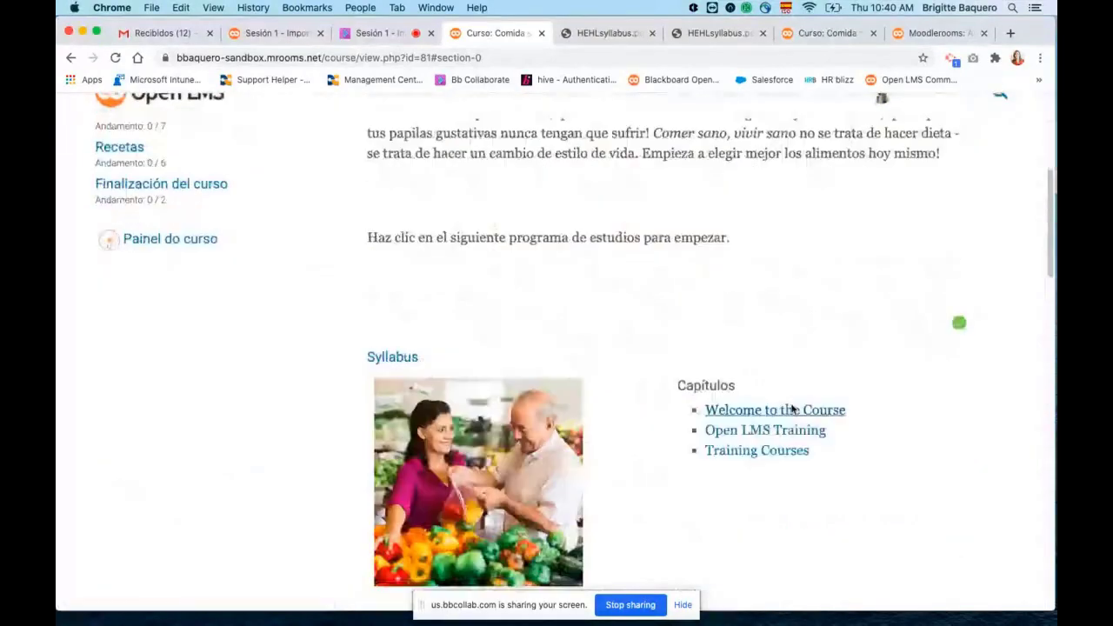
{"action": "left_click", "coordinate": [792, 410]}
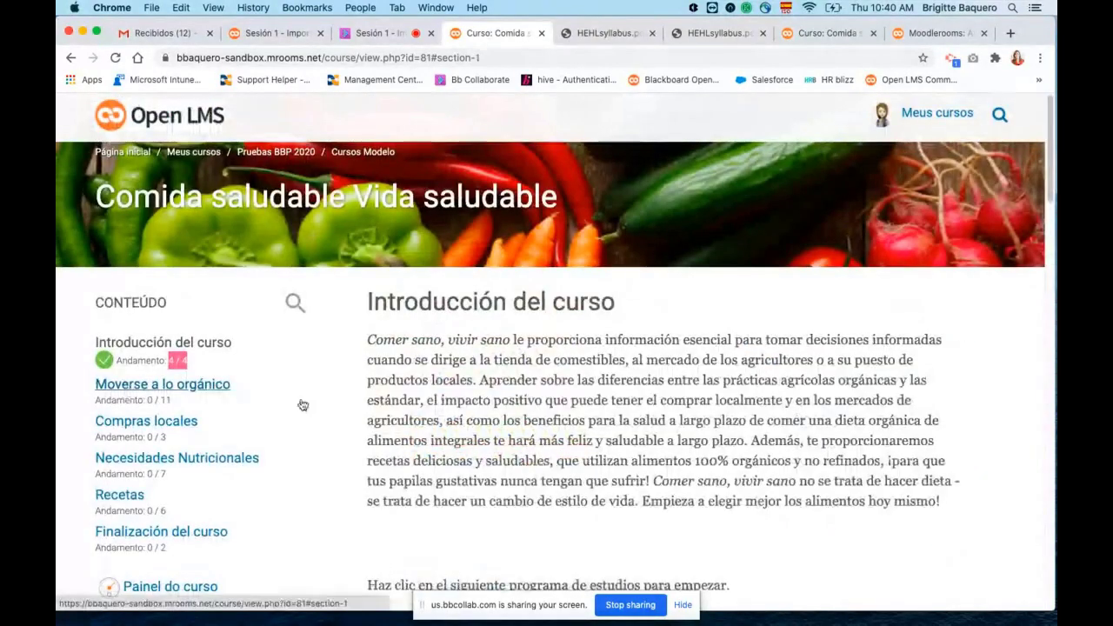
{"action": "left_click", "coordinate": [302, 406]}
Look through the activities of Moverse a lo orgánico, open Writing Assignment and return to the course section
{"action": "scroll", "coordinate": [661, 401], "scroll_direction": "down", "scroll_amount": 5}
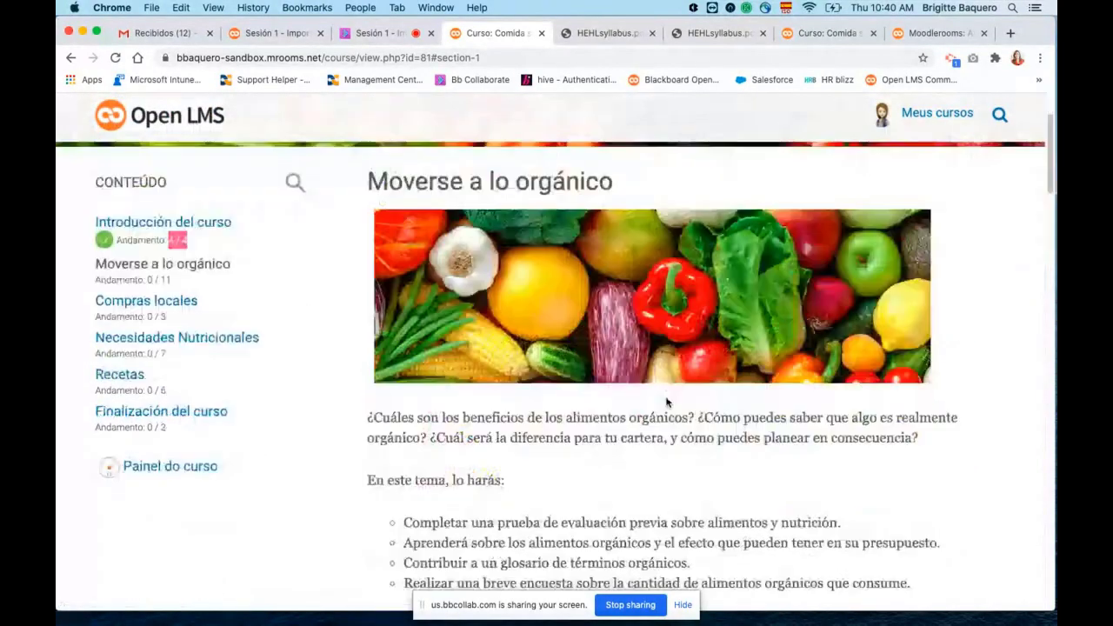
{"action": "scroll", "coordinate": [666, 402], "scroll_direction": "up", "scroll_amount": 4}
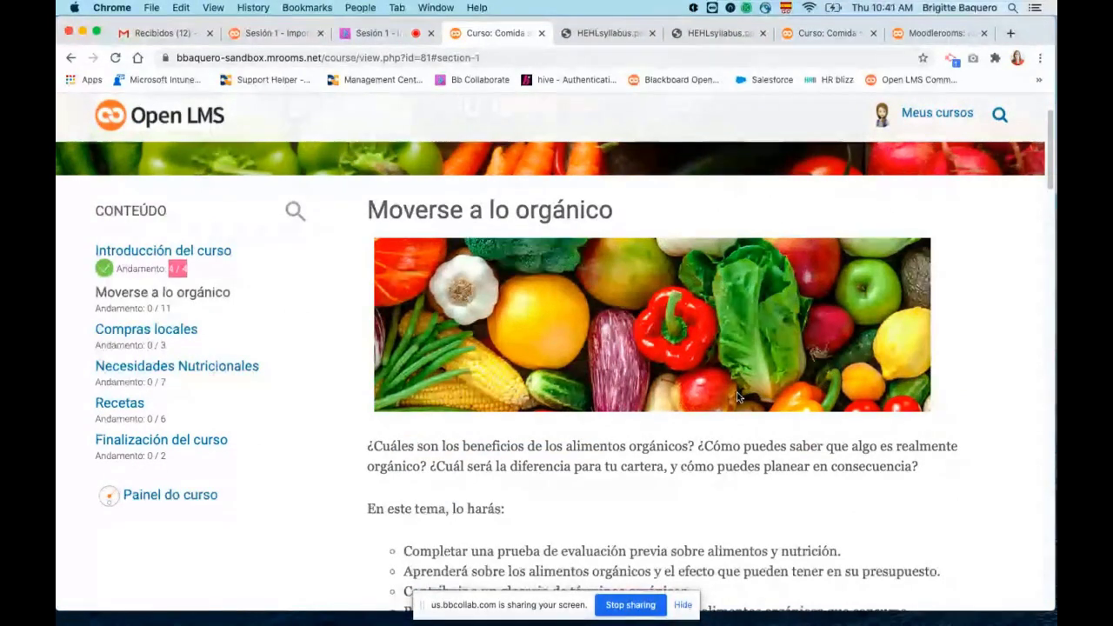
{"action": "scroll", "coordinate": [736, 398], "scroll_direction": "down", "scroll_amount": 4}
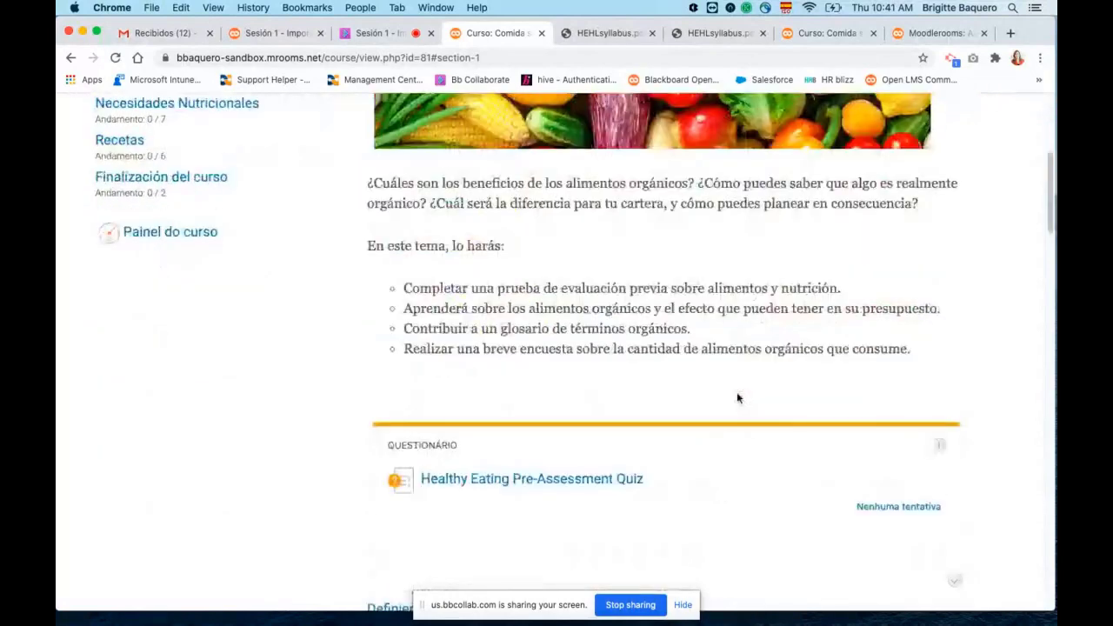
{"action": "scroll", "coordinate": [674, 402], "scroll_direction": "down", "scroll_amount": 10}
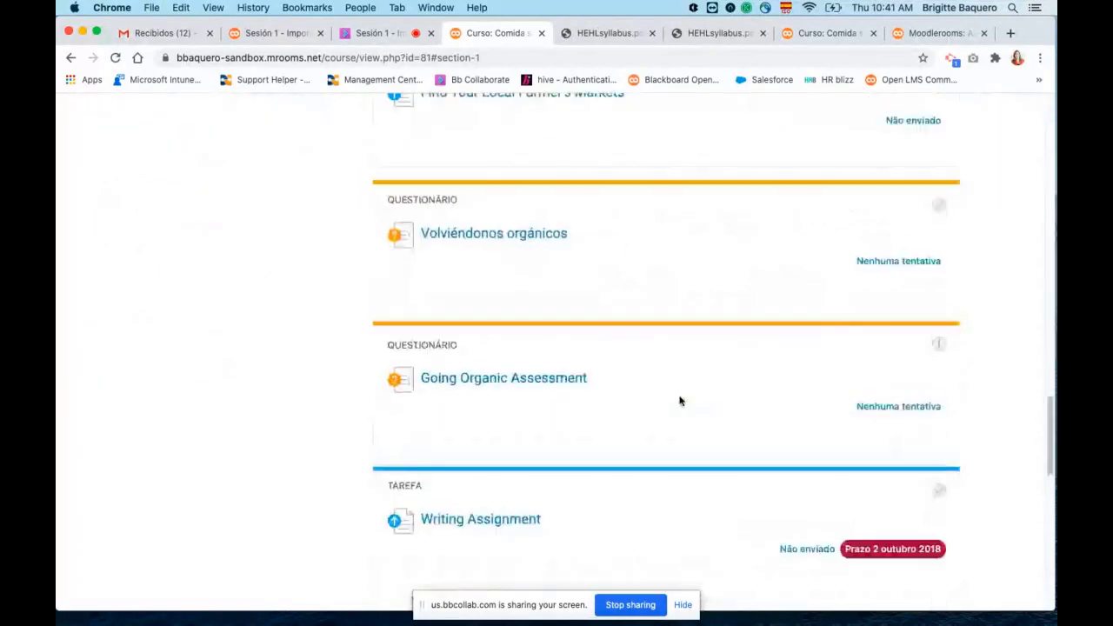
{"action": "scroll", "coordinate": [681, 401], "scroll_direction": "down", "scroll_amount": 4}
{"action": "left_click", "coordinate": [509, 224]}
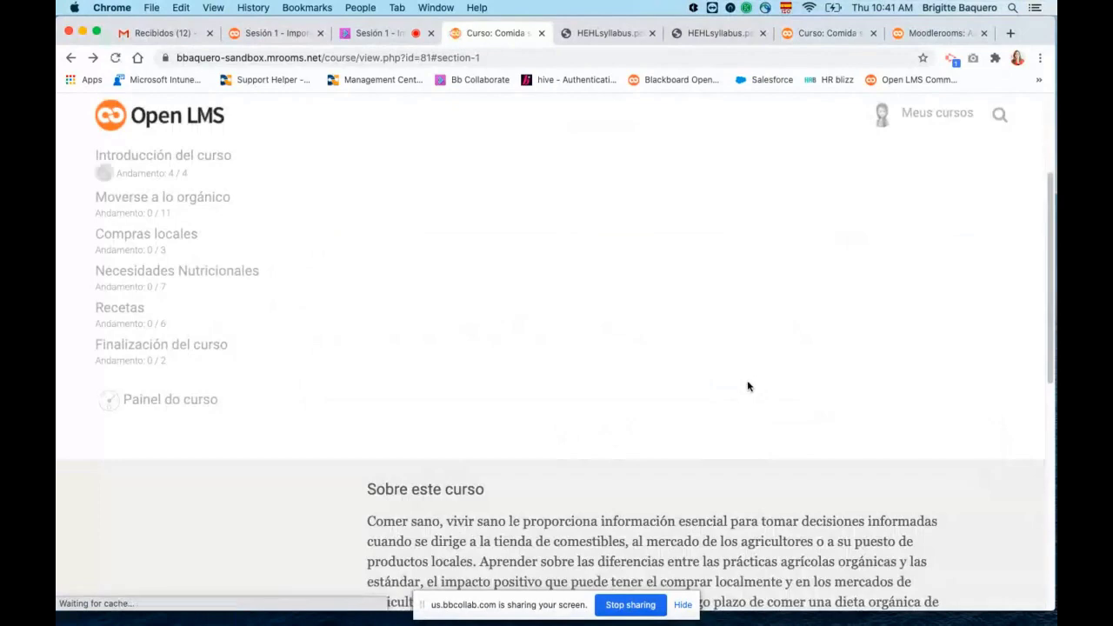
Open Glosario de términos sostenibles, look over its page and return to the activities of Moverse a lo orgánico
{"action": "scroll", "coordinate": [531, 276], "scroll_direction": "up", "scroll_amount": 10}
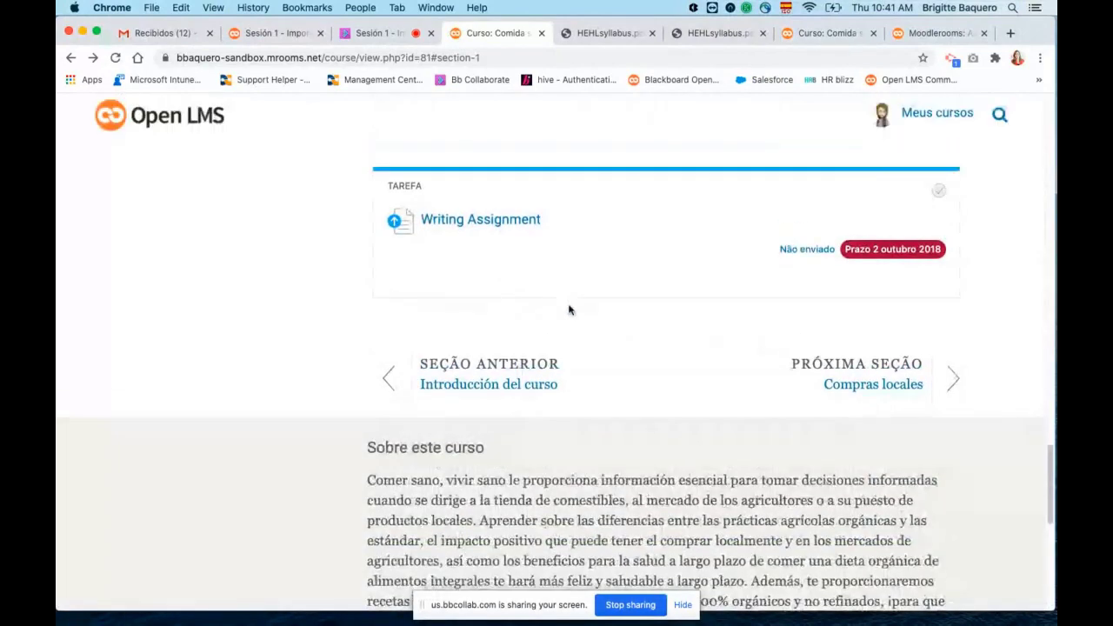
{"action": "scroll", "coordinate": [570, 311], "scroll_direction": "up", "scroll_amount": 8}
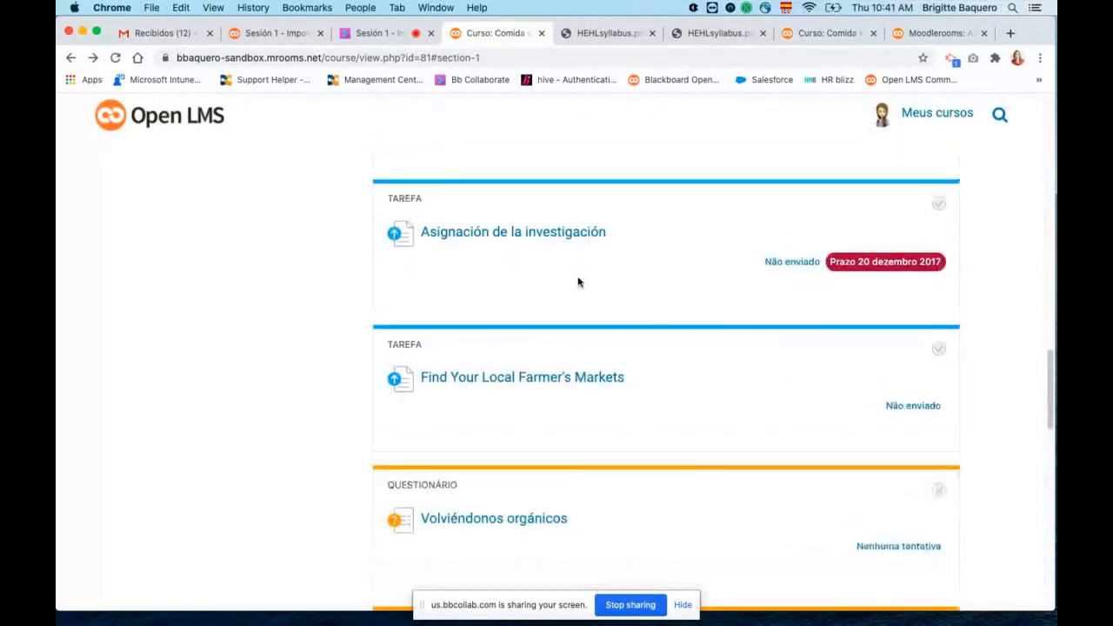
{"action": "scroll", "coordinate": [609, 348], "scroll_direction": "up", "scroll_amount": 3}
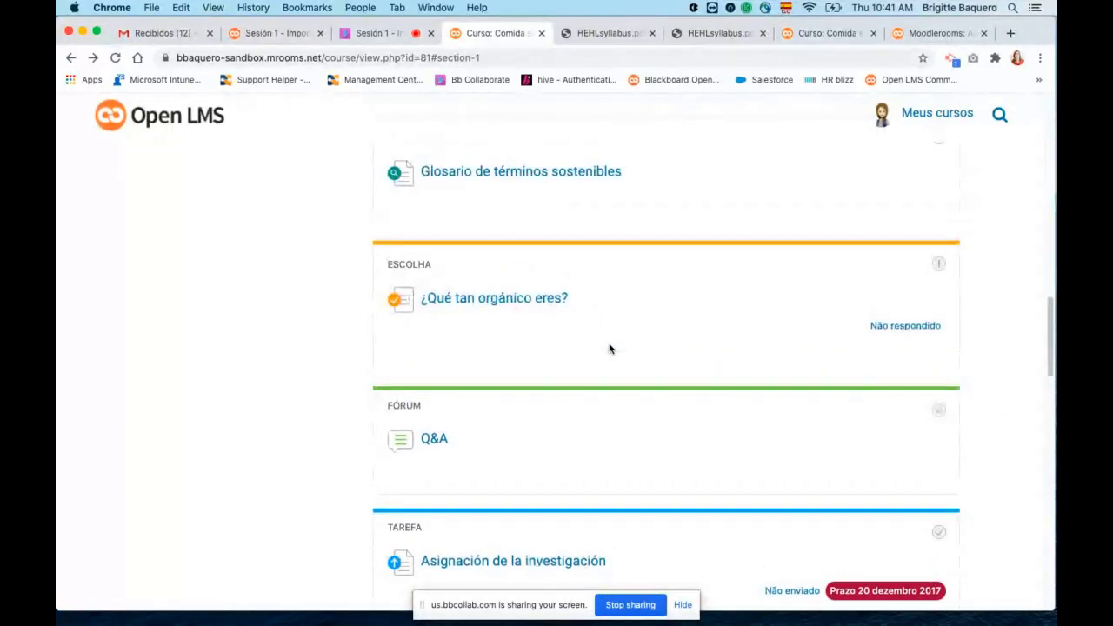
{"action": "left_click", "coordinate": [526, 208]}
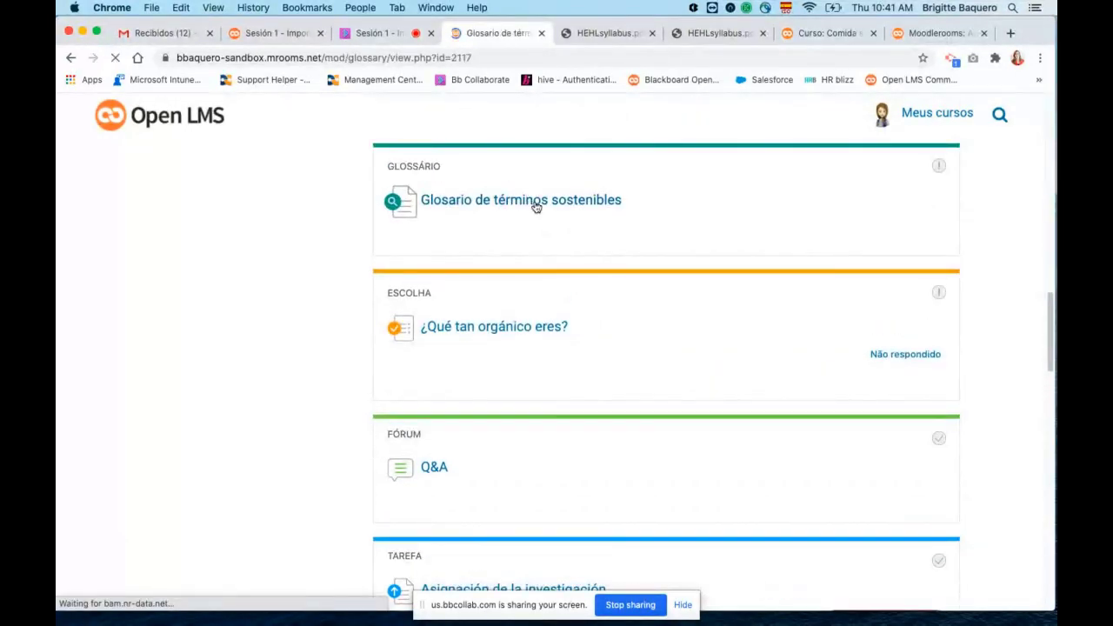
{"action": "scroll", "coordinate": [618, 370], "scroll_direction": "down", "scroll_amount": 5}
{"action": "scroll", "coordinate": [617, 376], "scroll_direction": "up", "scroll_amount": 5}
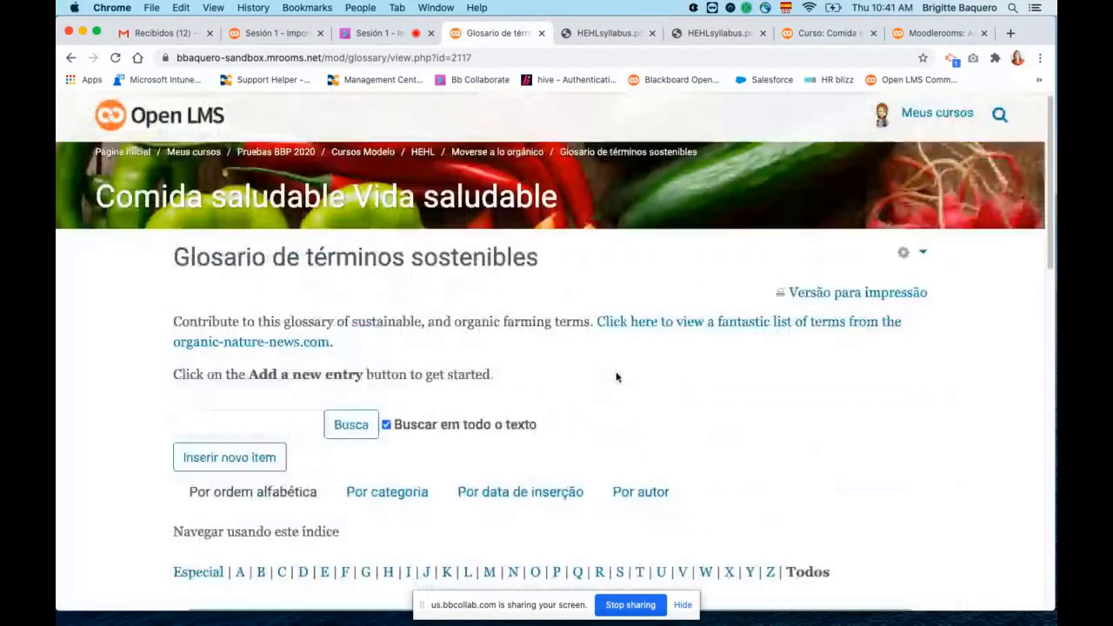
{"action": "left_click", "coordinate": [69, 59]}
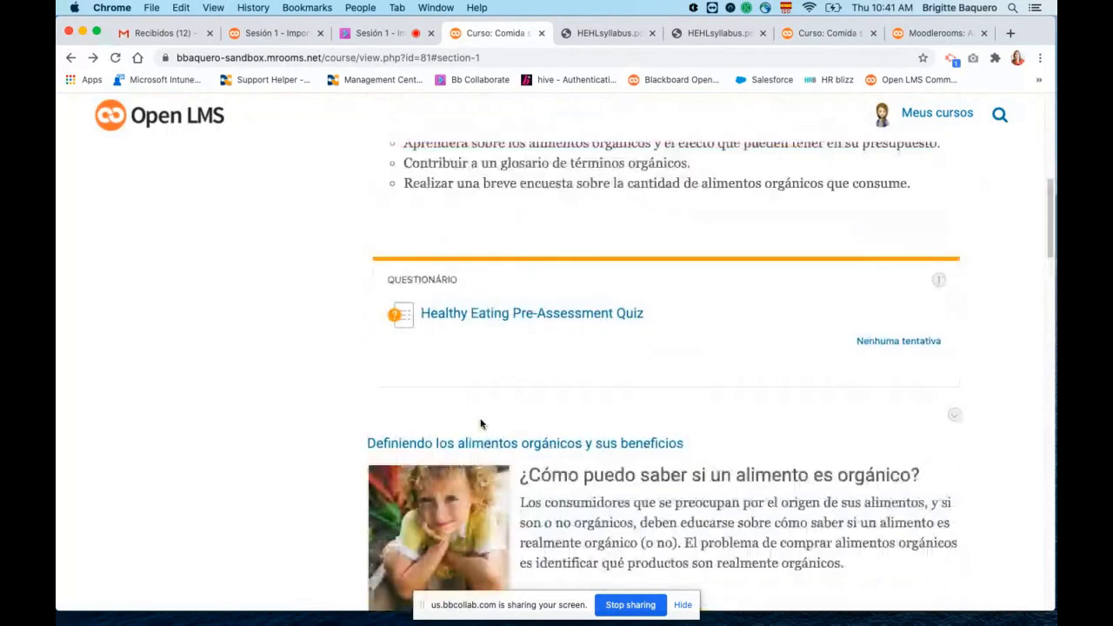
{"action": "scroll", "coordinate": [514, 420], "scroll_direction": "up", "scroll_amount": 10}
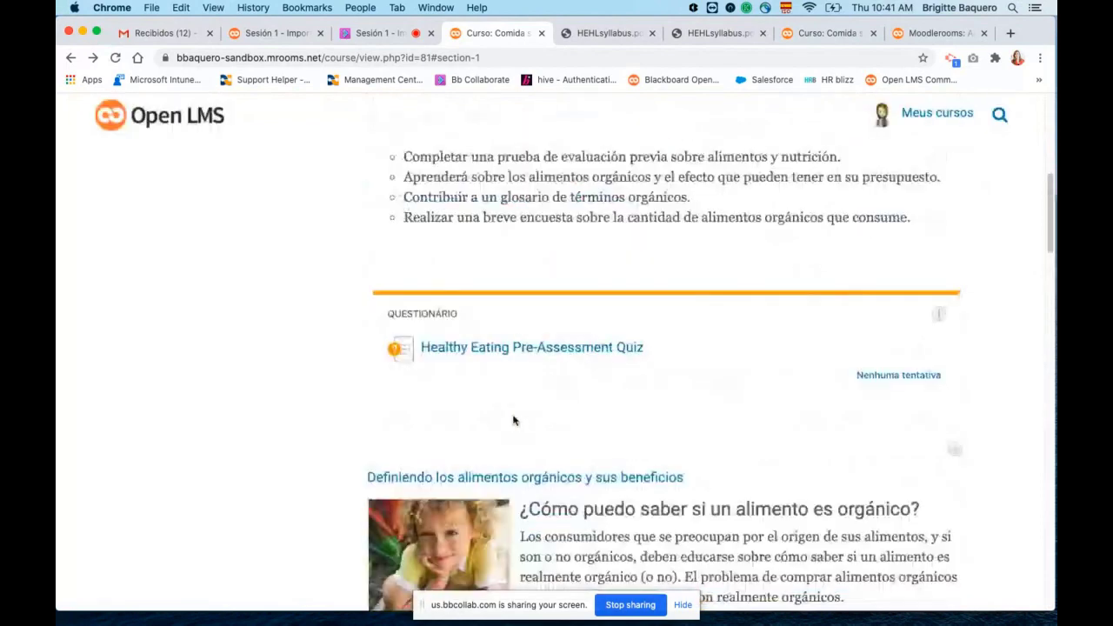
{"action": "scroll", "coordinate": [514, 420], "scroll_direction": "down", "scroll_amount": 10}
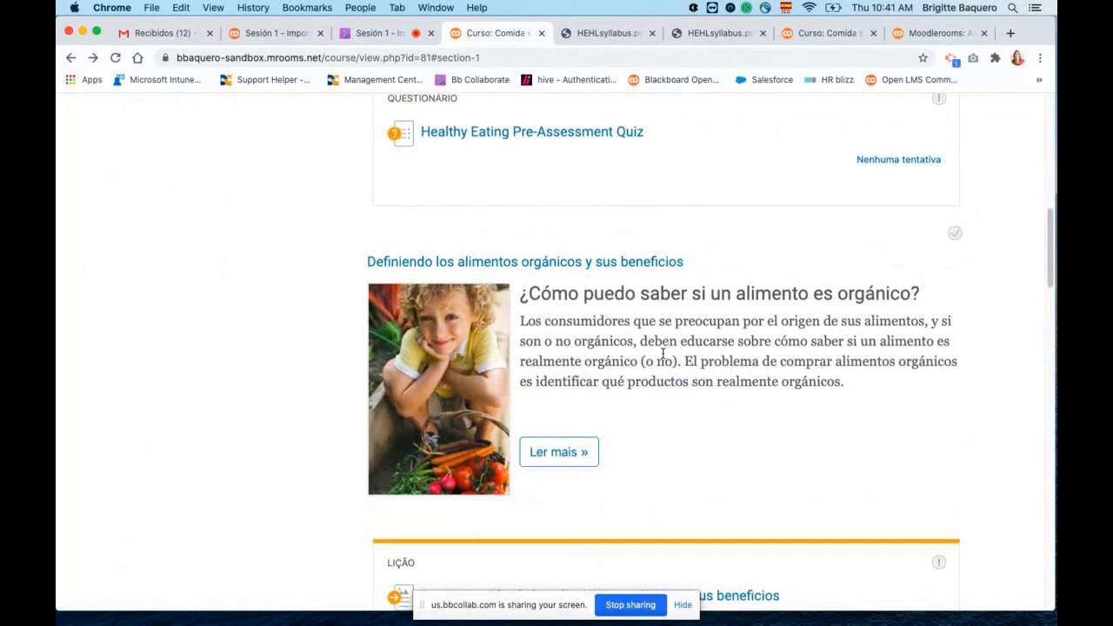
Log out of the student test account and sign back in with the saved administrator credentials
{"action": "scroll", "coordinate": [663, 352], "scroll_direction": "up", "scroll_amount": 10}
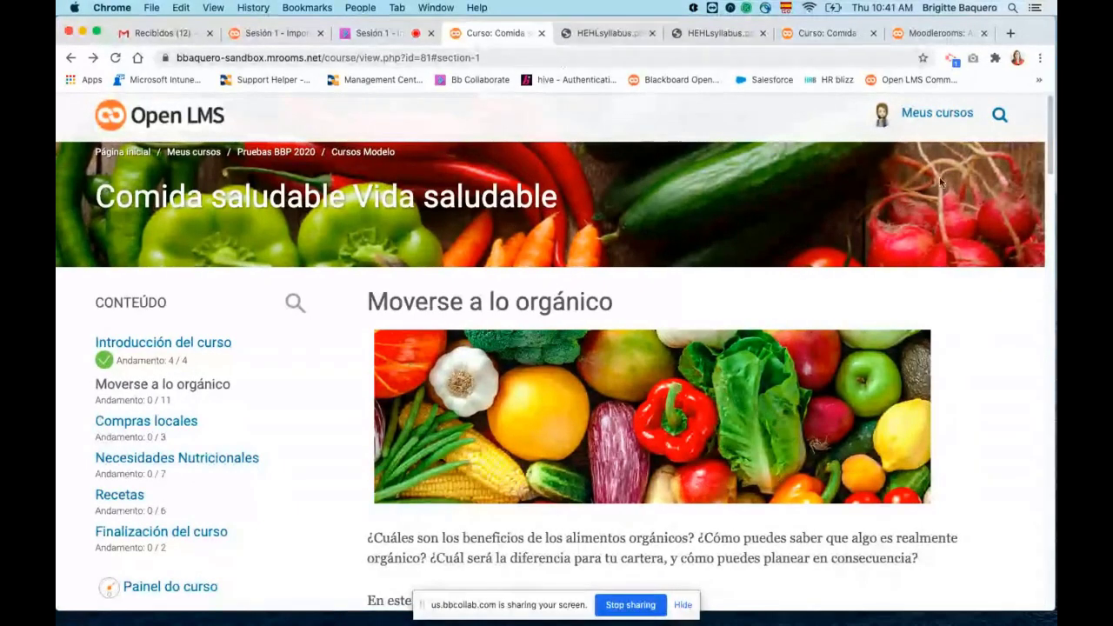
{"action": "left_click", "coordinate": [927, 114]}
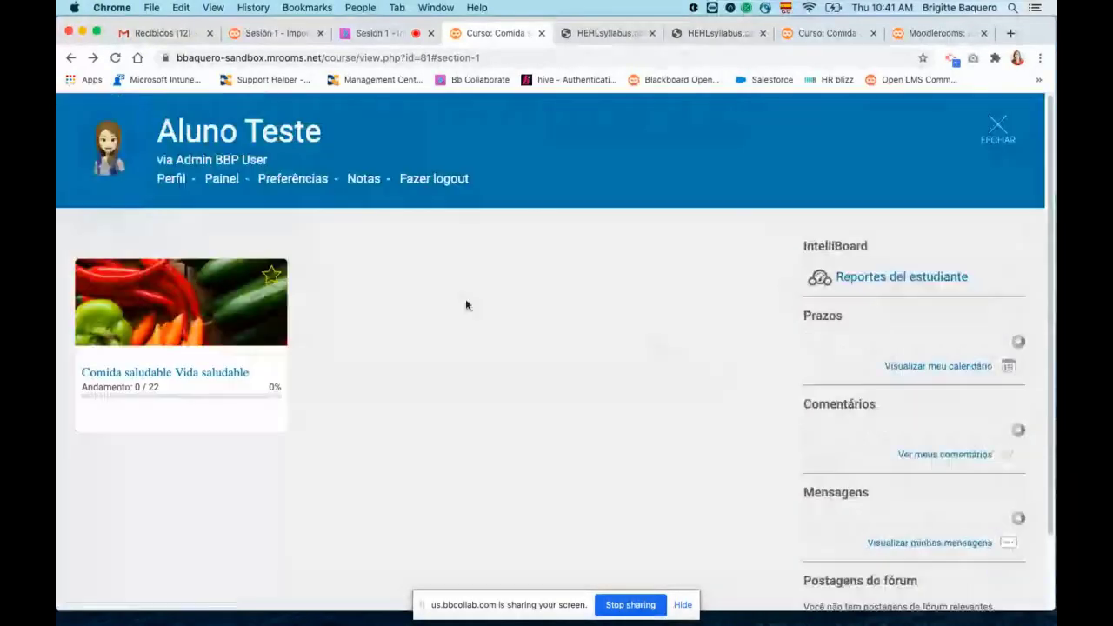
{"action": "left_click", "coordinate": [425, 180]}
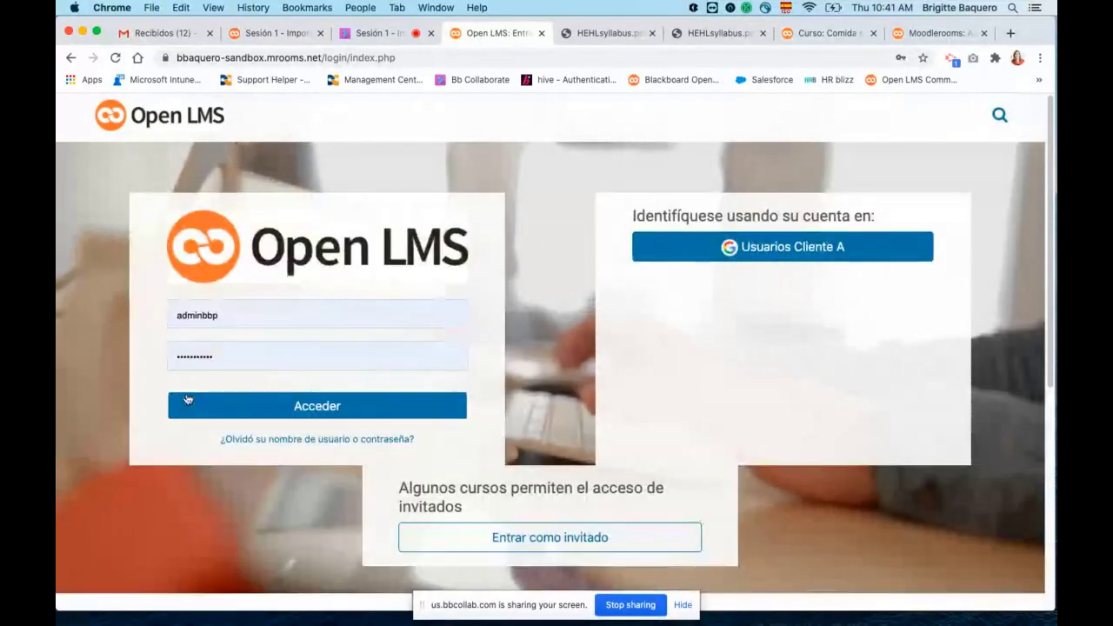
{"action": "left_click", "coordinate": [188, 401]}
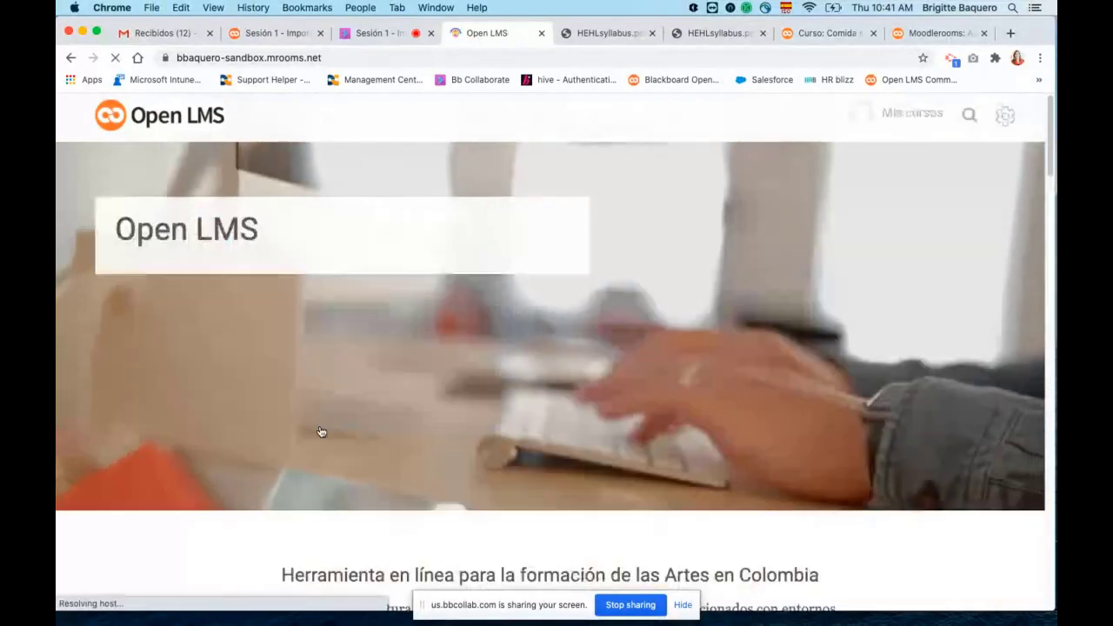
Go to the site's /course page with the list of course categories
{"action": "left_click", "coordinate": [362, 55]}
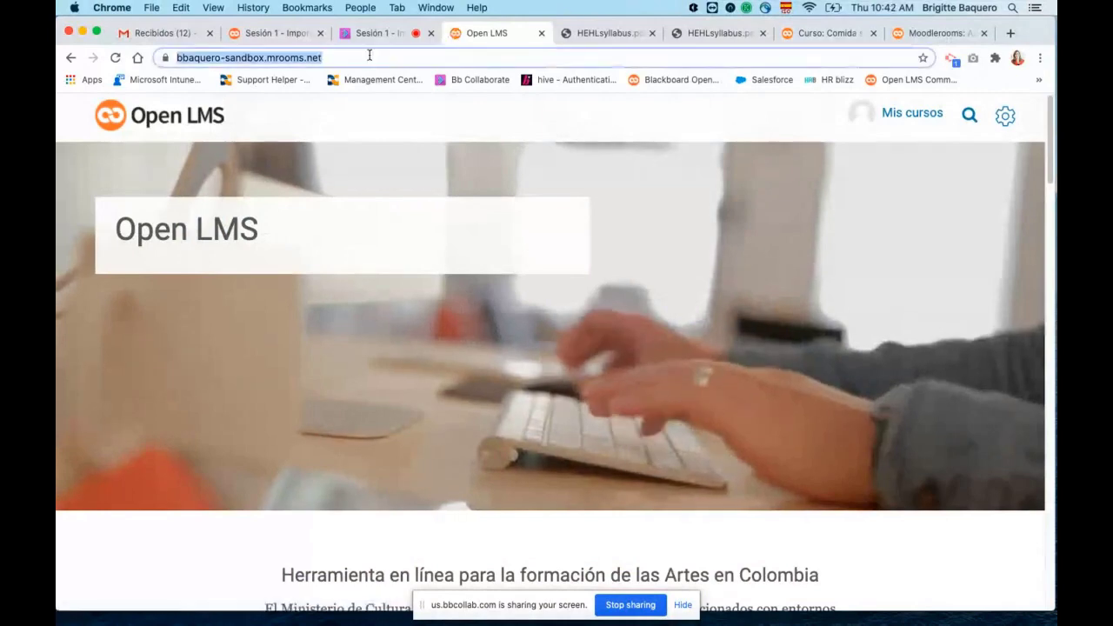
{"action": "left_click", "coordinate": [370, 58]}
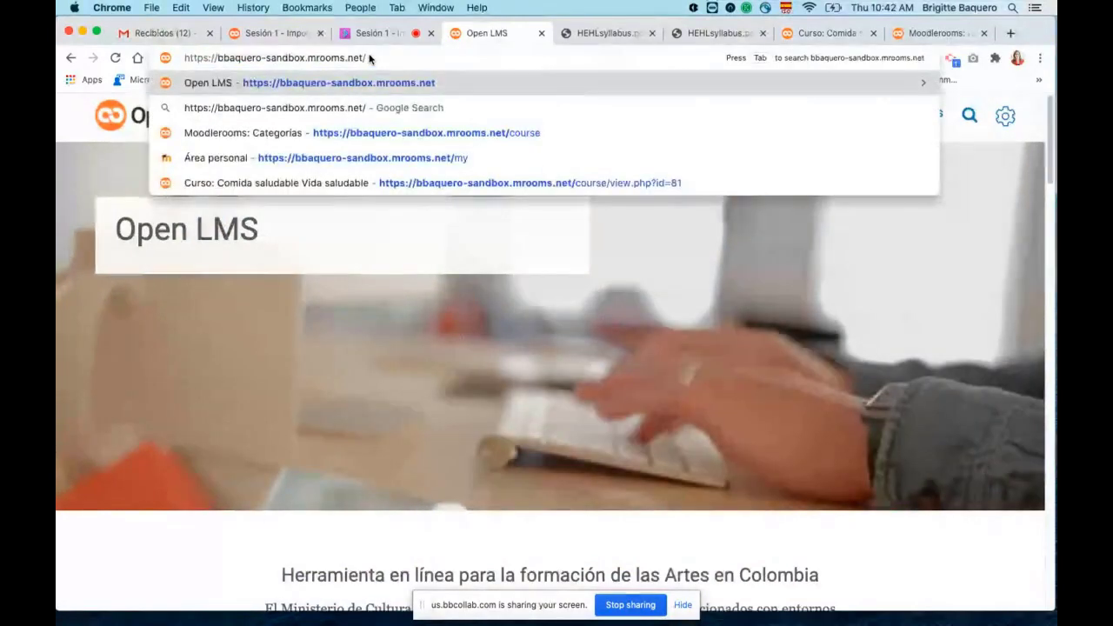
{"action": "type", "text": "course"}
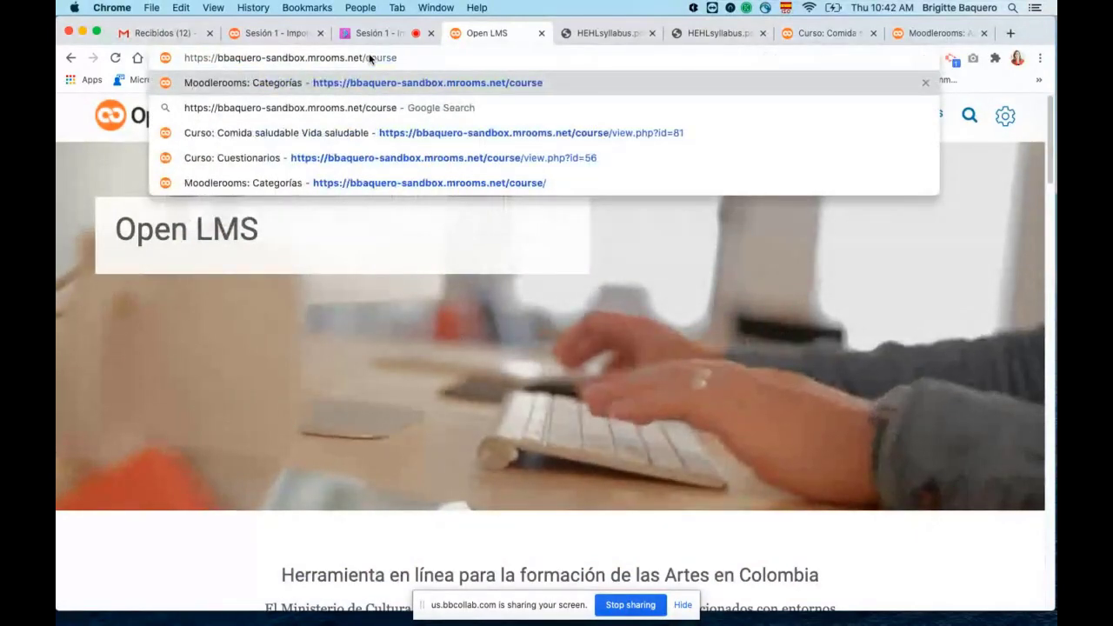
{"action": "key", "text": "Return"}
Open the course Comida saludable Vida saludable from the Cursos Modelo subcategory of Pruebas BBP 2020
{"action": "scroll", "coordinate": [335, 345], "scroll_direction": "down", "scroll_amount": 5}
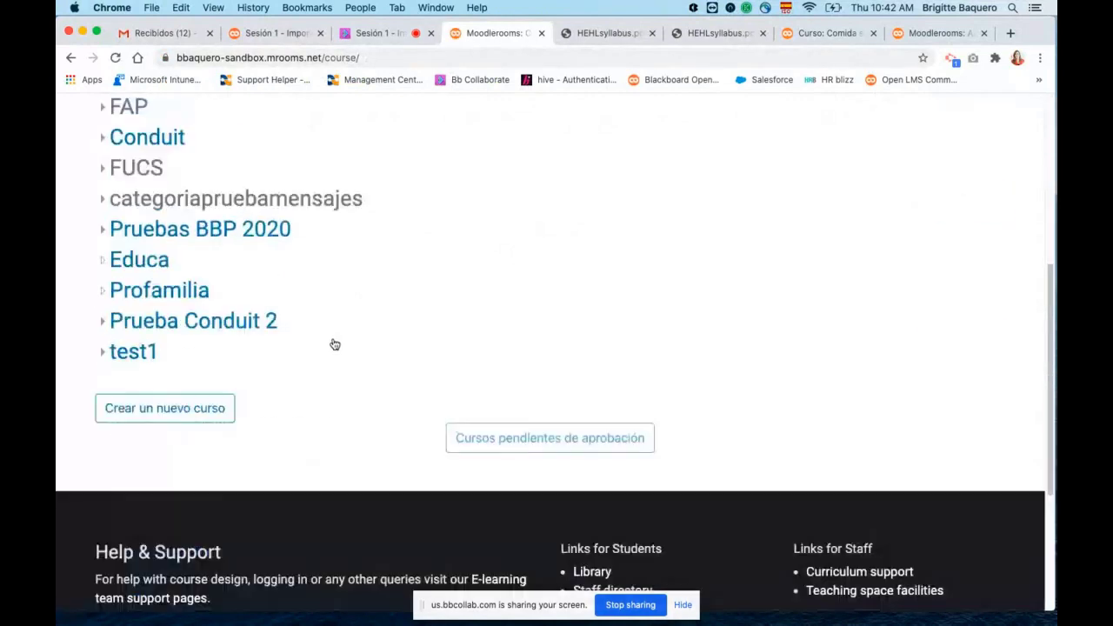
{"action": "left_click", "coordinate": [155, 231]}
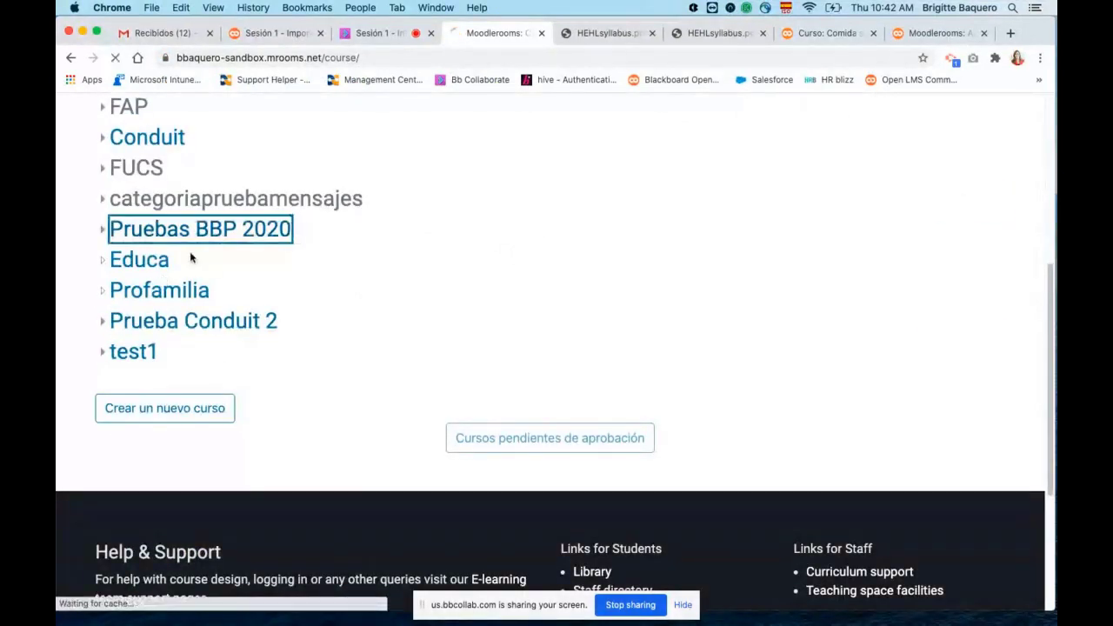
{"action": "left_click", "coordinate": [166, 430]}
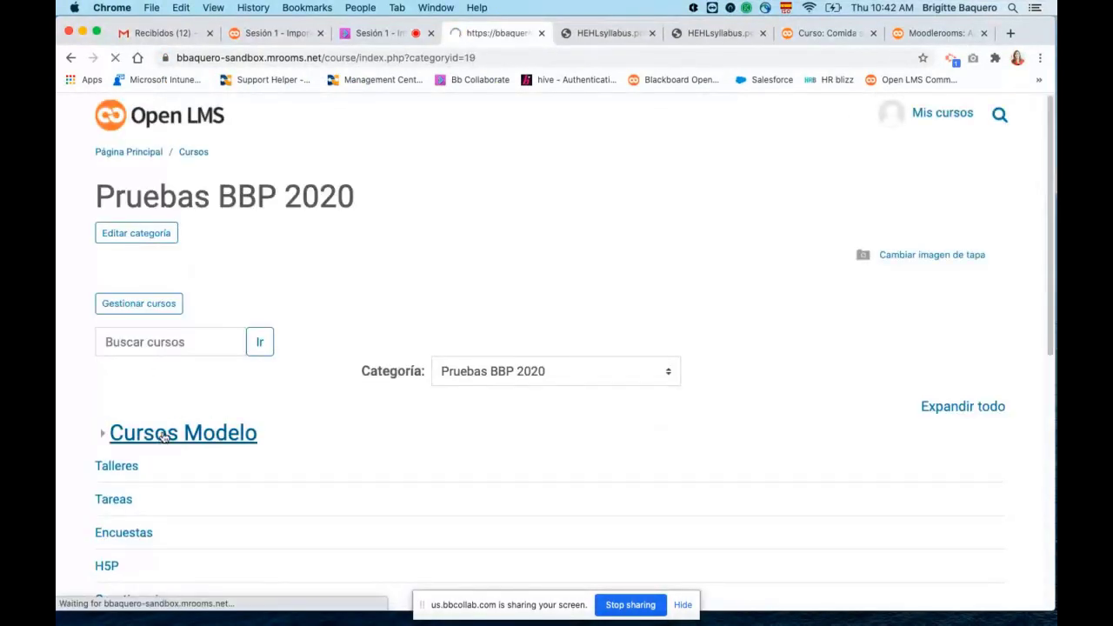
{"action": "left_click", "coordinate": [180, 419]}
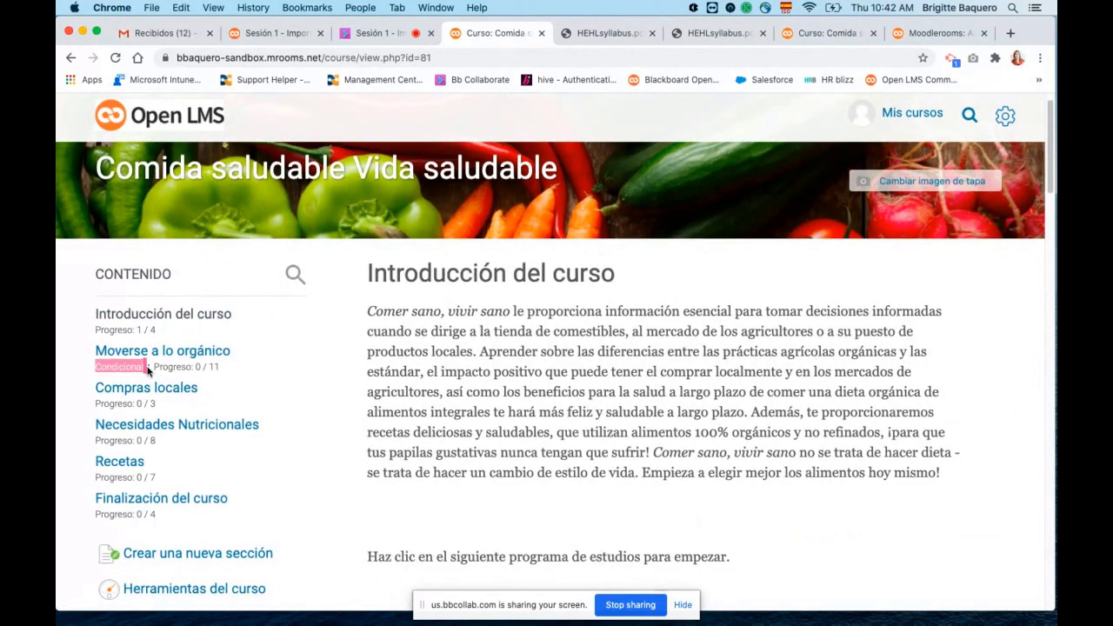
Open the Moverse a lo orgánico section and check its access conditions
{"action": "left_click", "coordinate": [150, 355]}
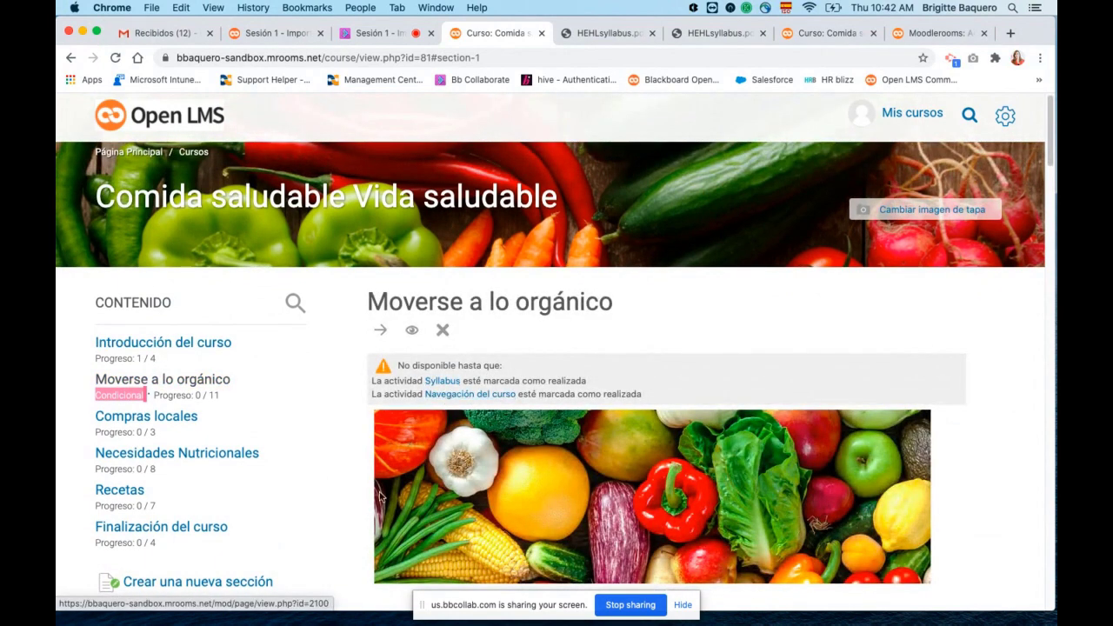
{"action": "scroll", "coordinate": [501, 412], "scroll_direction": "down", "scroll_amount": 3}
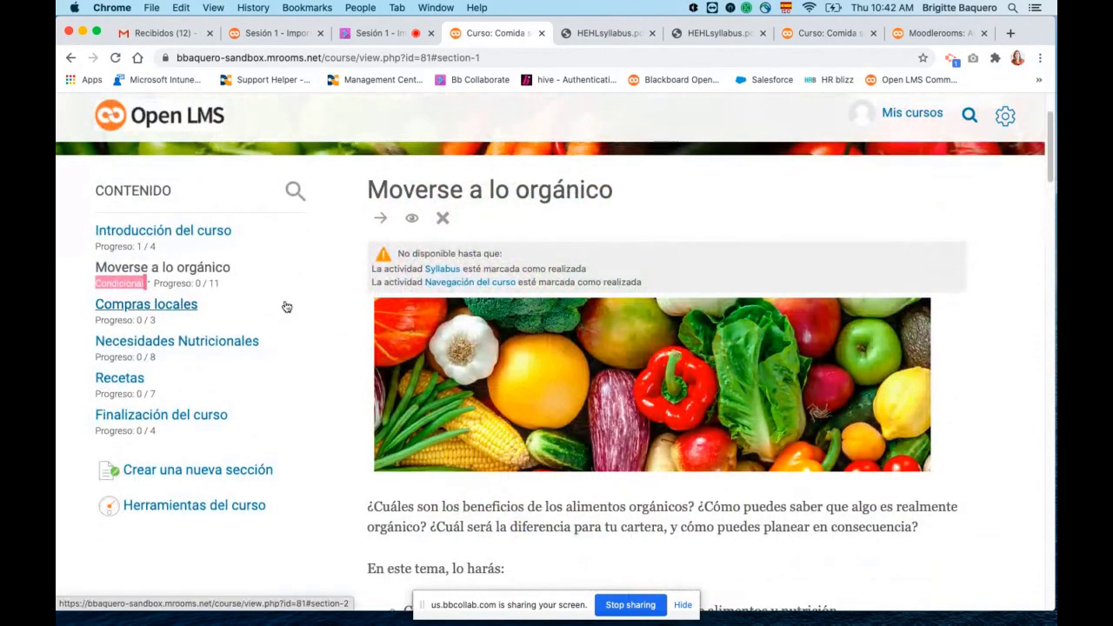
{"action": "scroll", "coordinate": [252, 300], "scroll_direction": "up", "scroll_amount": 1}
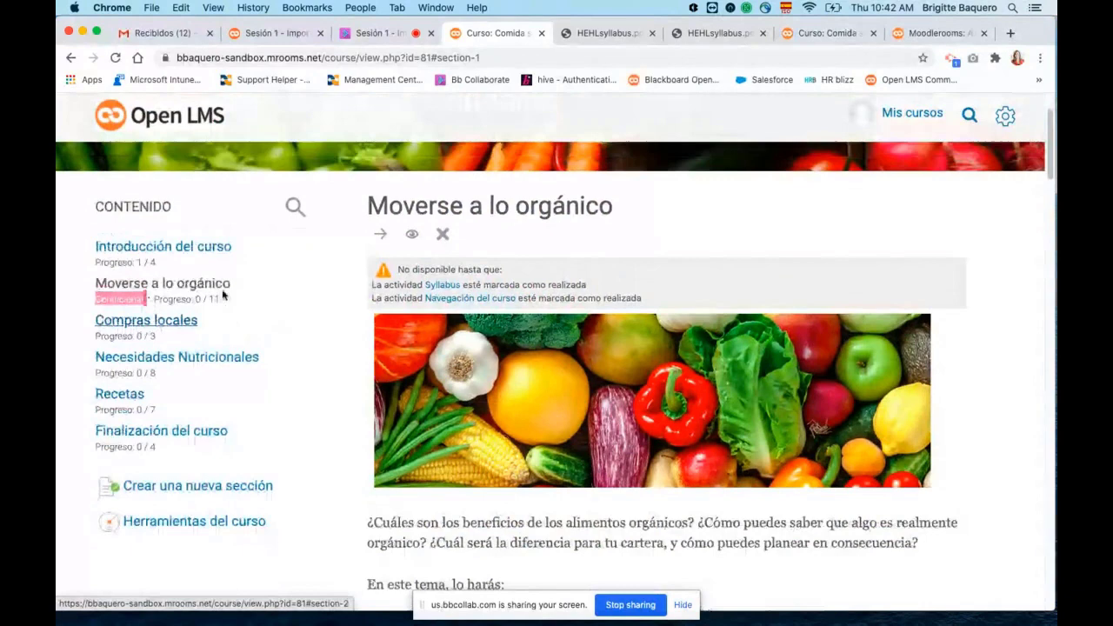
Open Introducción del curso and look through its activities and their completion icons
{"action": "left_click", "coordinate": [177, 250]}
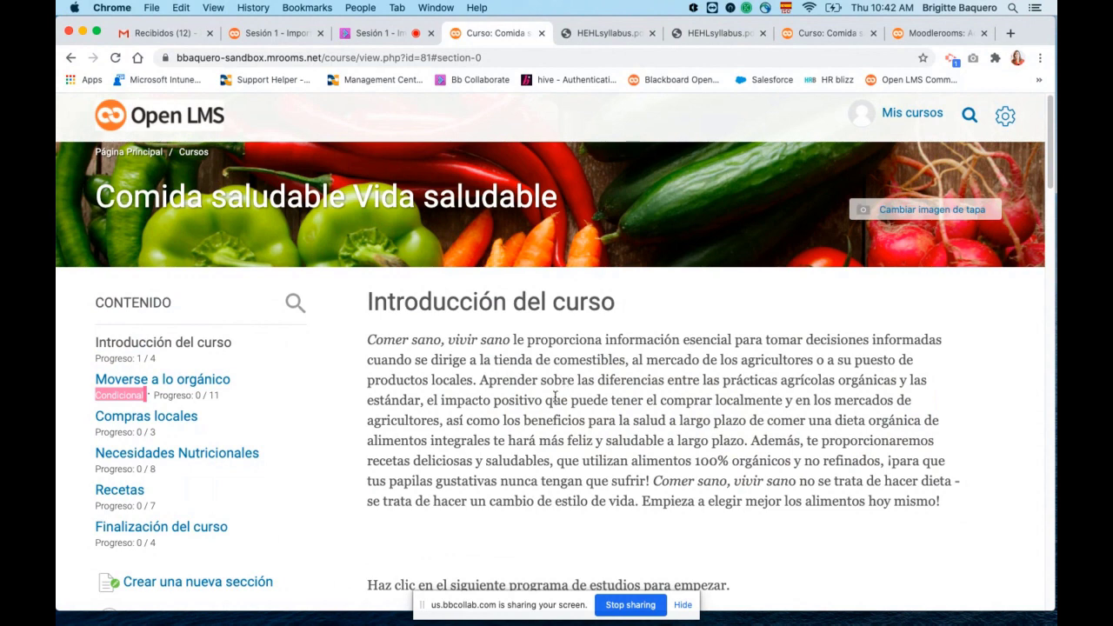
{"action": "scroll", "coordinate": [555, 397], "scroll_direction": "down", "scroll_amount": 7}
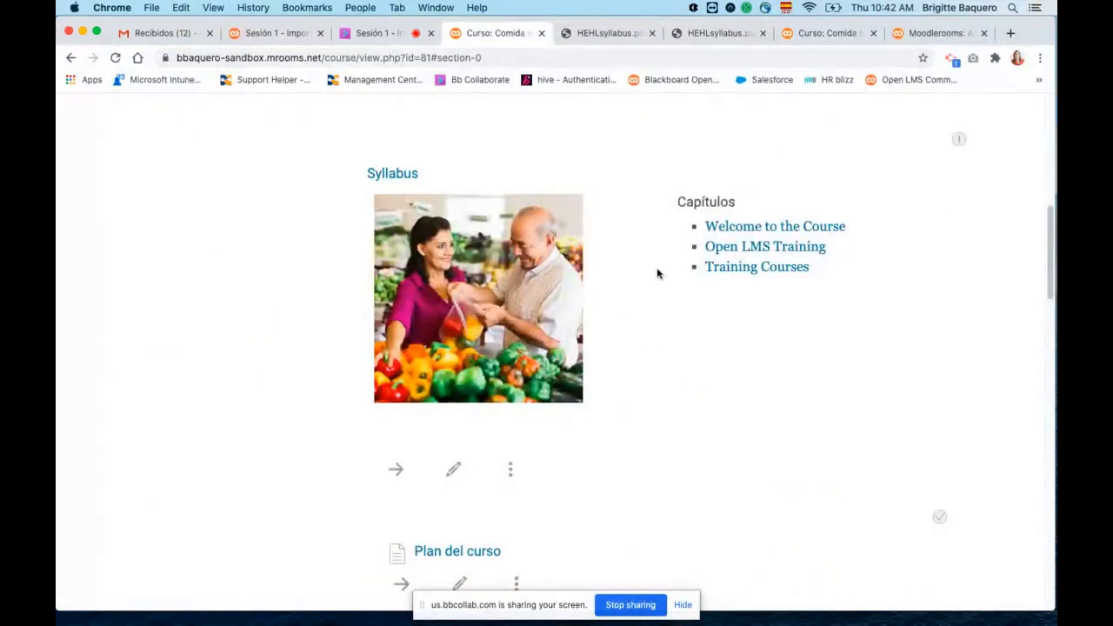
{"action": "scroll", "coordinate": [658, 330], "scroll_direction": "down", "scroll_amount": 4}
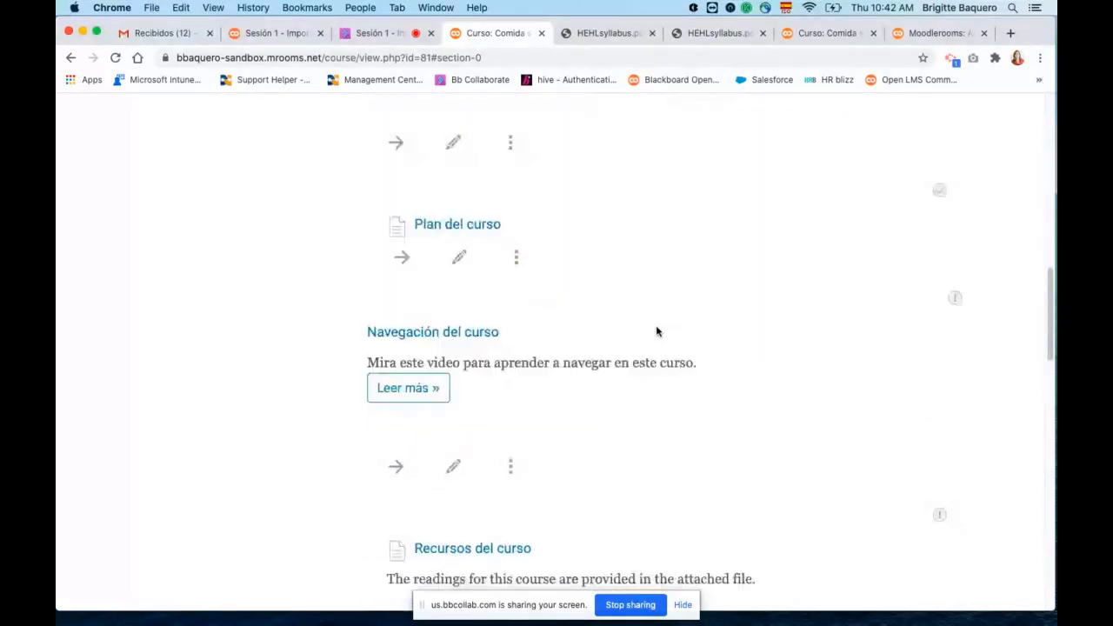
{"action": "scroll", "coordinate": [659, 334], "scroll_direction": "down", "scroll_amount": 4}
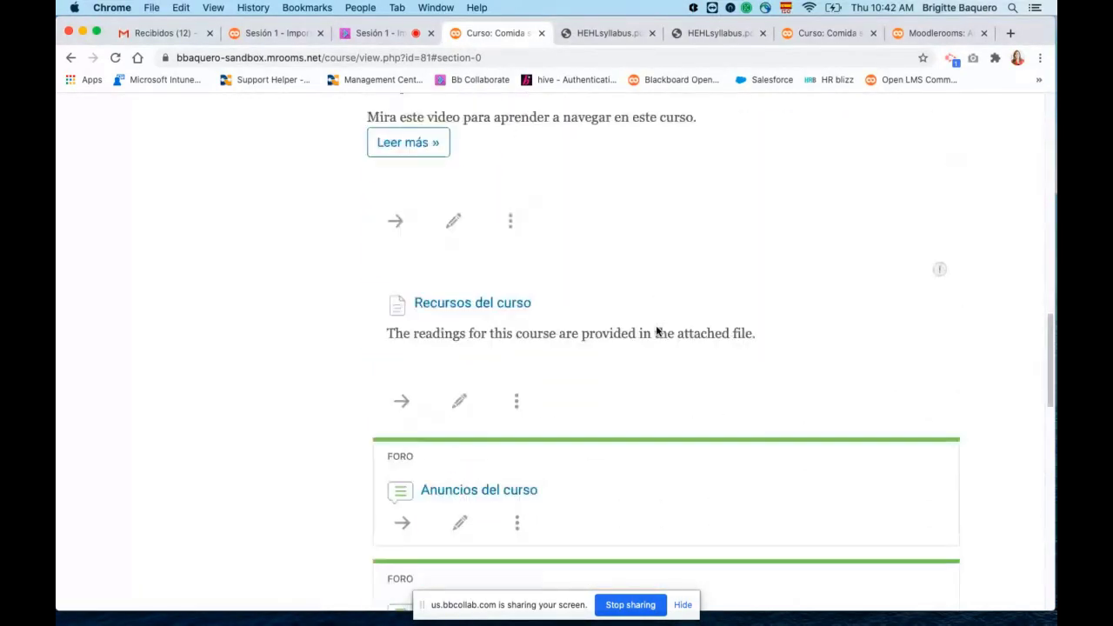
{"action": "scroll", "coordinate": [658, 331], "scroll_direction": "down", "scroll_amount": 4}
{"action": "scroll", "coordinate": [658, 331], "scroll_direction": "up", "scroll_amount": 8}
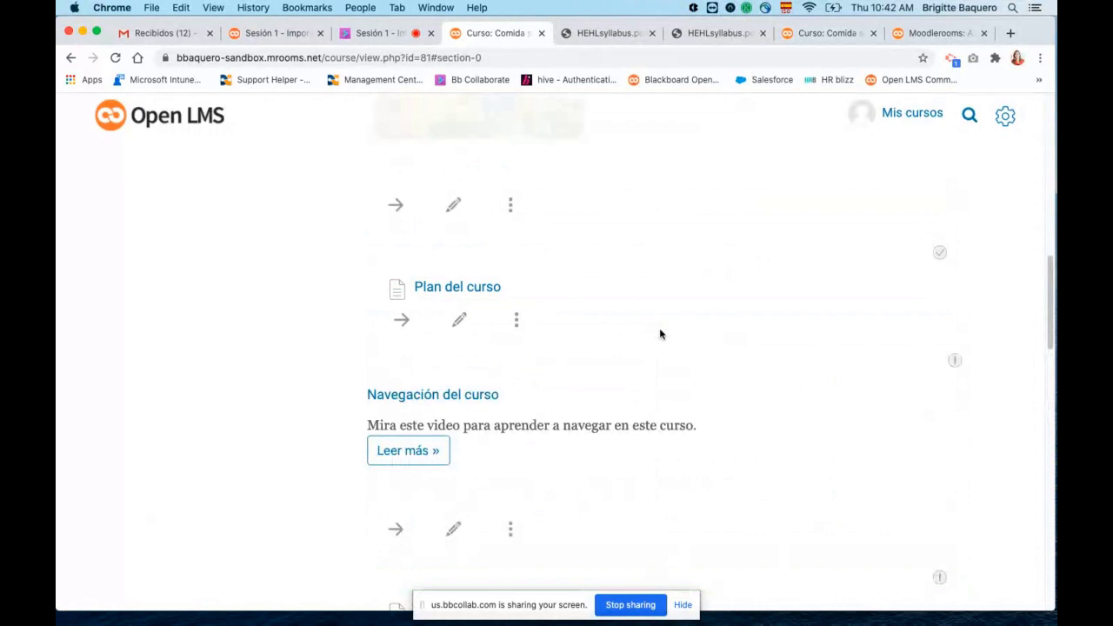
{"action": "scroll", "coordinate": [660, 335], "scroll_direction": "up", "scroll_amount": 10}
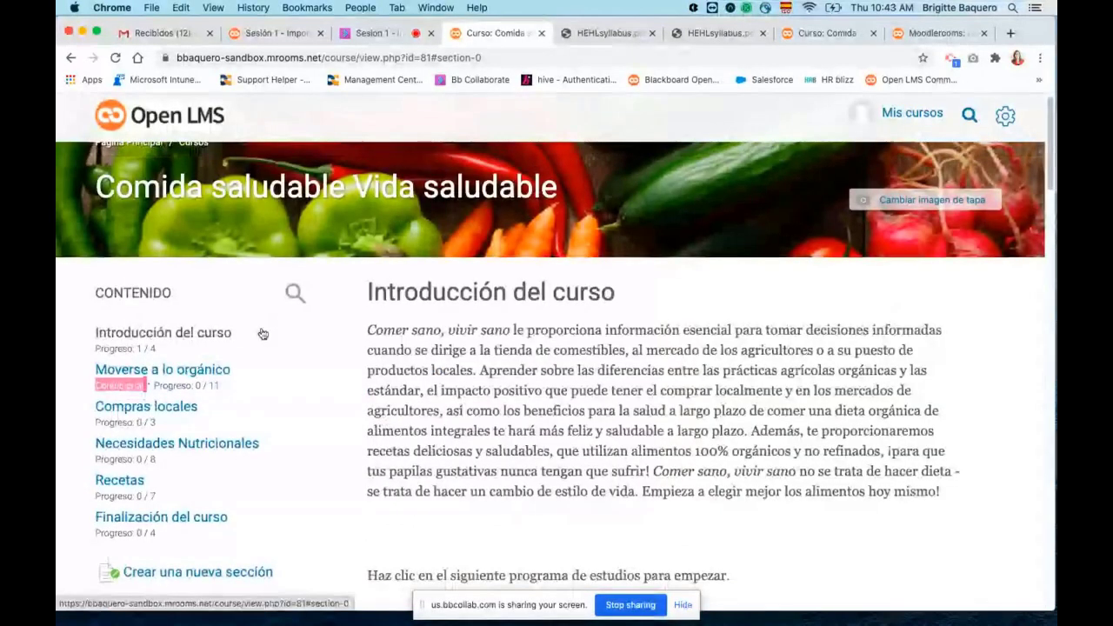
Open the edit settings of the Healthy Eating Pre-Assessment Quiz in the Moverse a lo orgánico section
{"action": "left_click", "coordinate": [195, 372]}
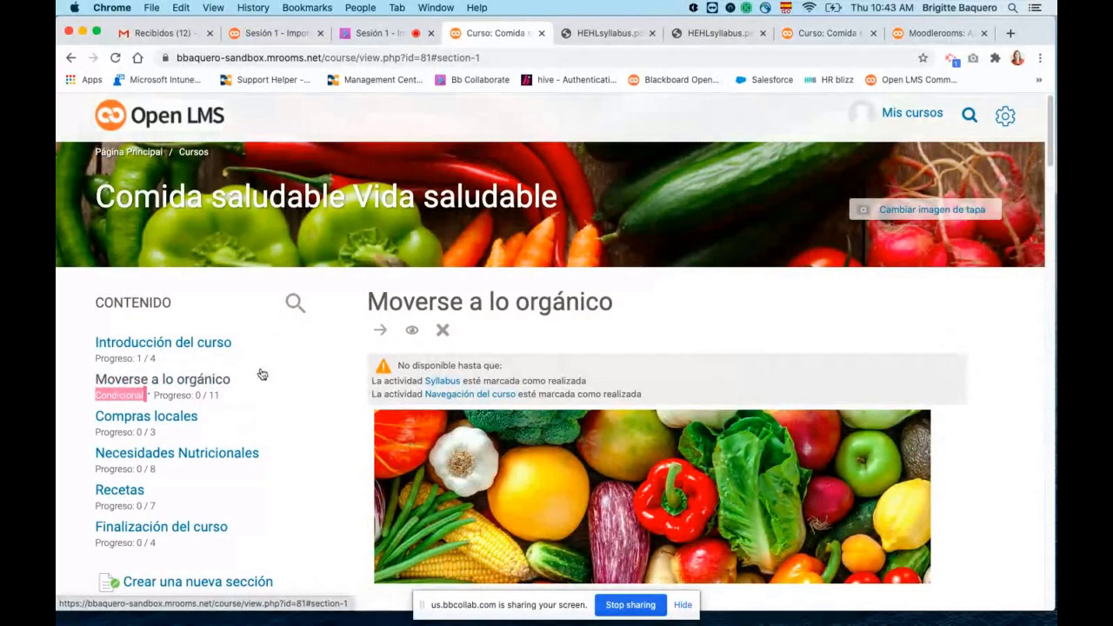
{"action": "scroll", "coordinate": [549, 388], "scroll_direction": "down", "scroll_amount": 5}
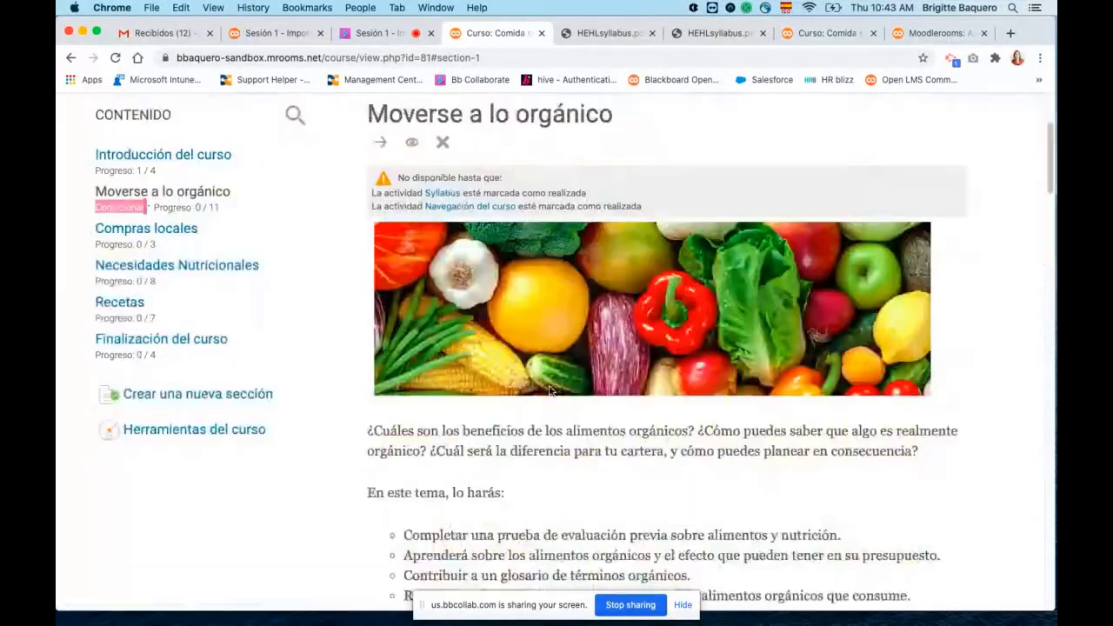
{"action": "scroll", "coordinate": [549, 388], "scroll_direction": "down", "scroll_amount": 3}
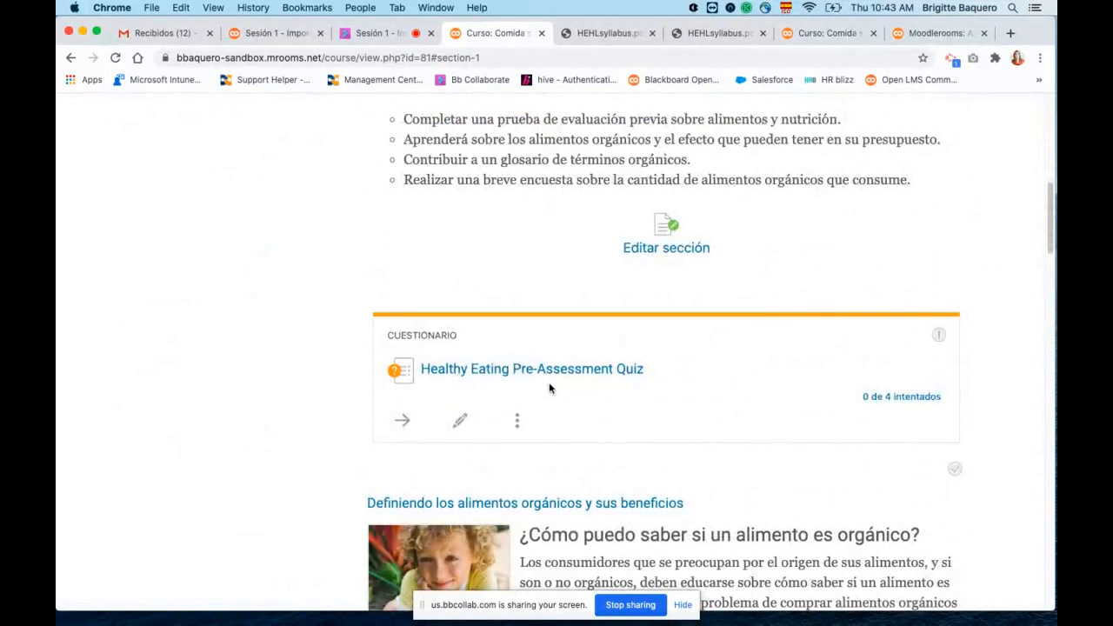
{"action": "scroll", "coordinate": [549, 385], "scroll_direction": "down", "scroll_amount": 1}
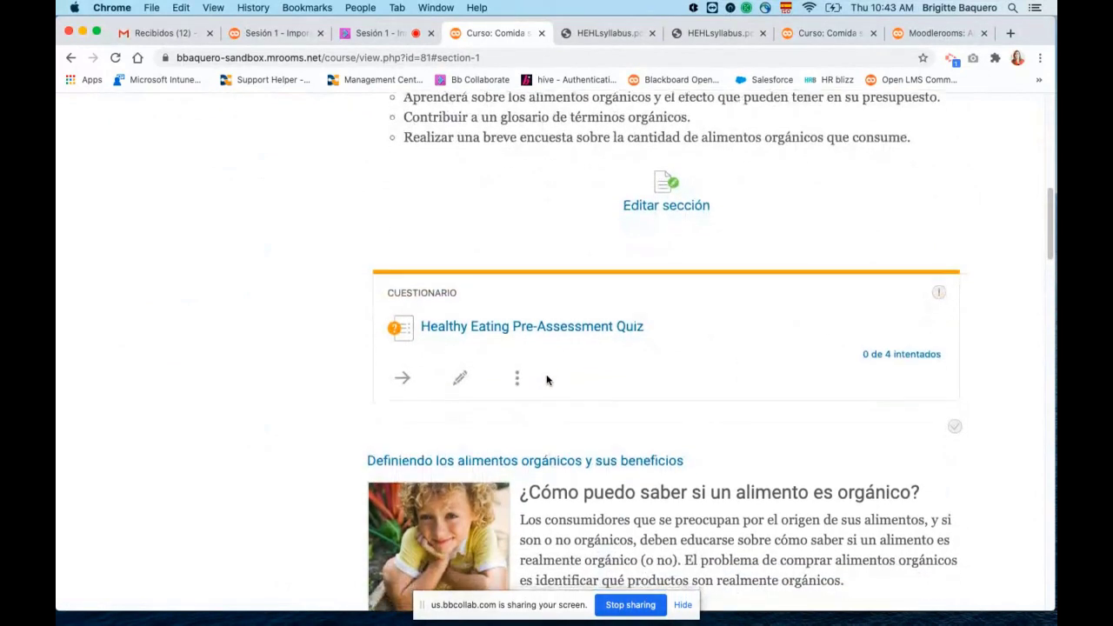
{"action": "scroll", "coordinate": [546, 383], "scroll_direction": "down", "scroll_amount": 1}
{"action": "scroll", "coordinate": [545, 383], "scroll_direction": "down", "scroll_amount": 1}
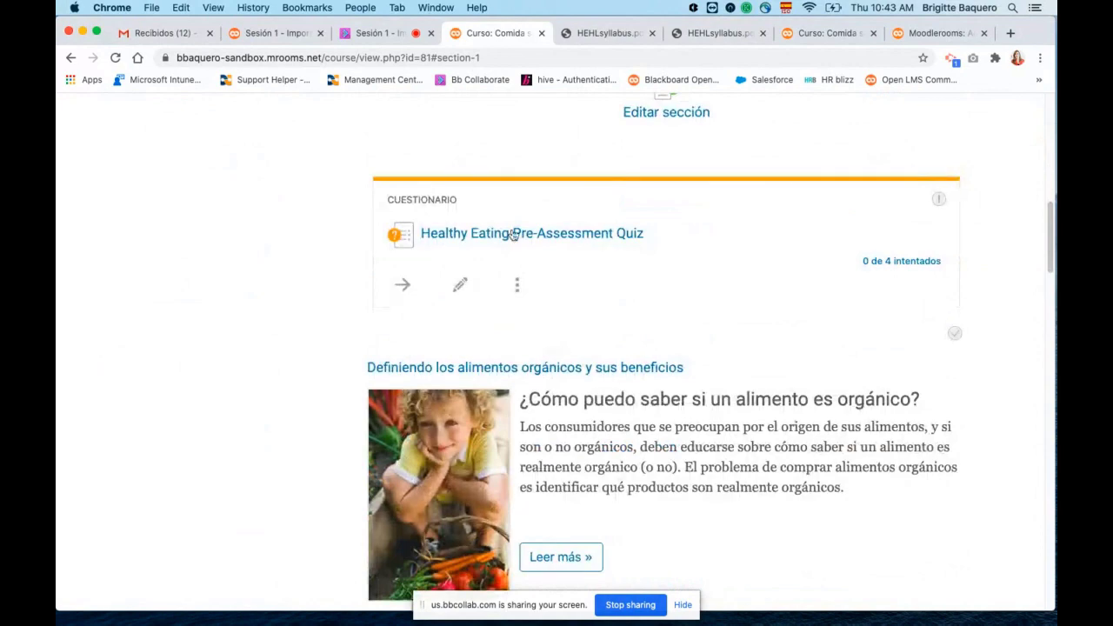
{"action": "left_click", "coordinate": [460, 286]}
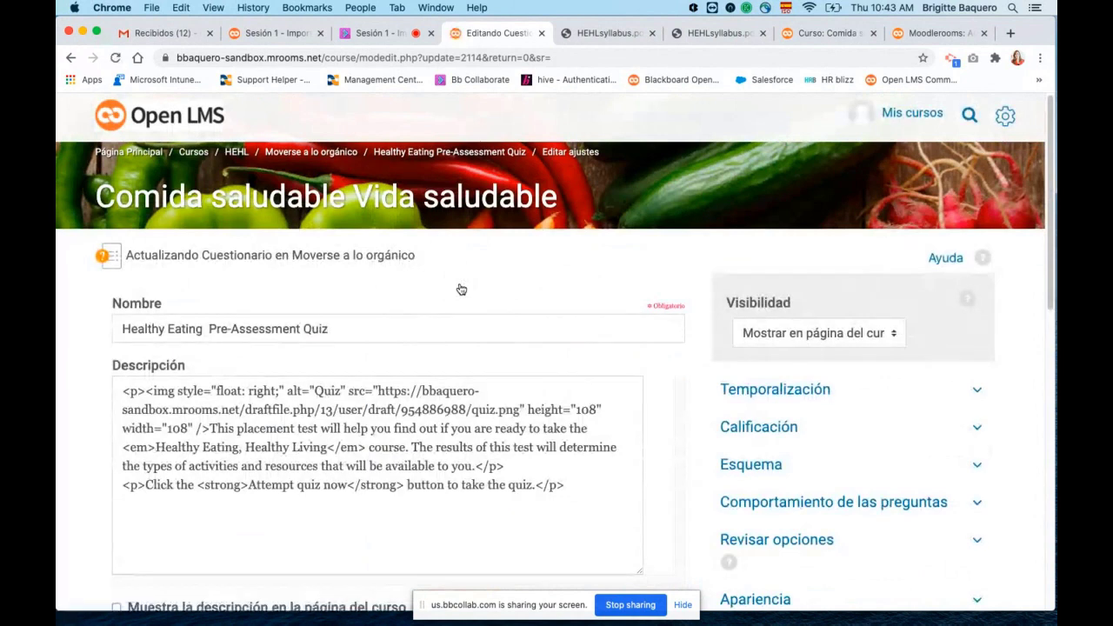
In the quiz's Finalización de actividad settings, require students to view the activity, and check the grade requirement
{"action": "scroll", "coordinate": [808, 368], "scroll_direction": "down", "scroll_amount": 5}
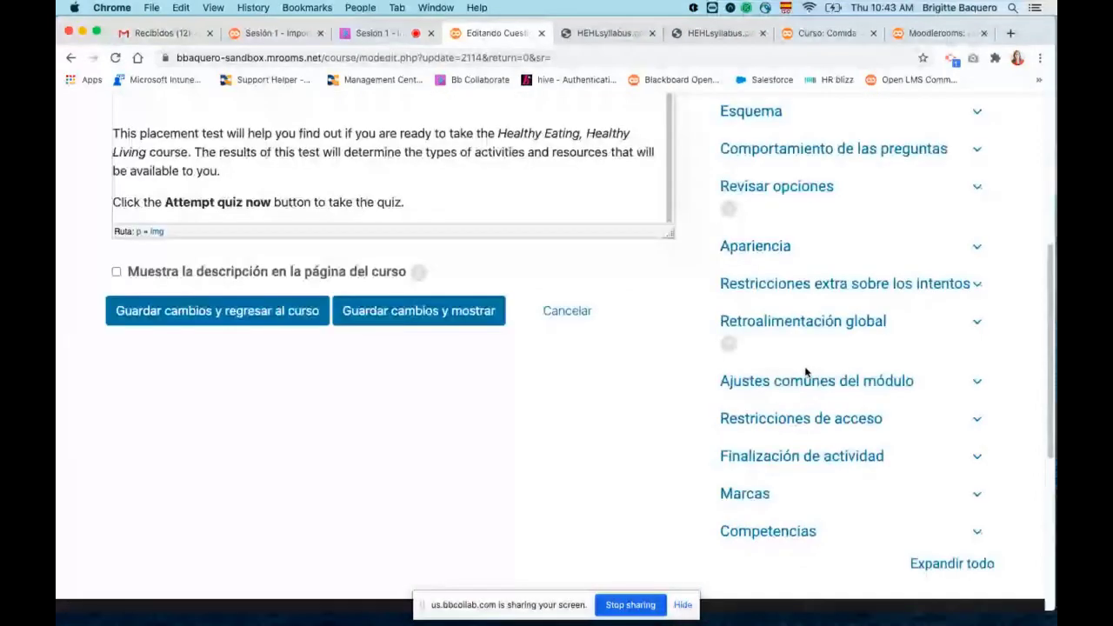
{"action": "left_click", "coordinate": [825, 435]}
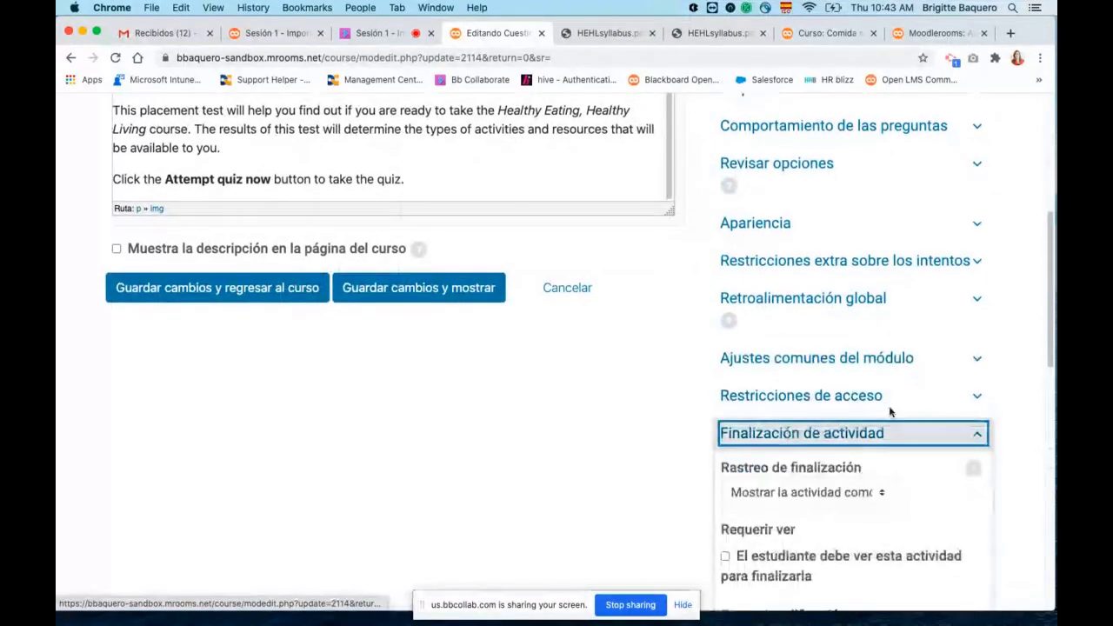
{"action": "scroll", "coordinate": [891, 413], "scroll_direction": "down", "scroll_amount": 3}
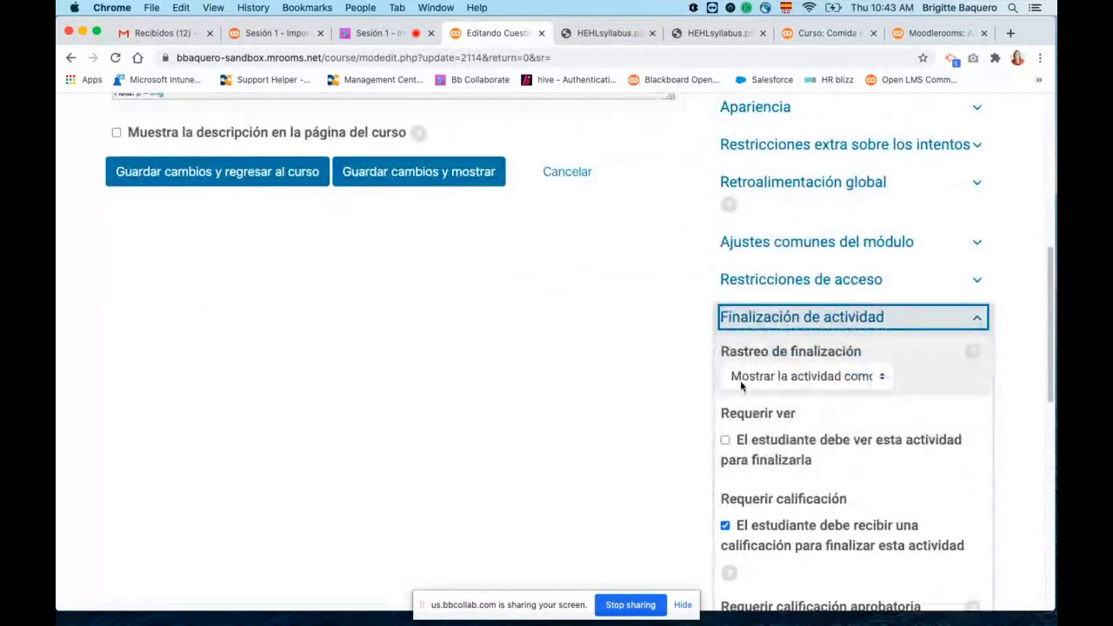
{"action": "left_click", "coordinate": [724, 442]}
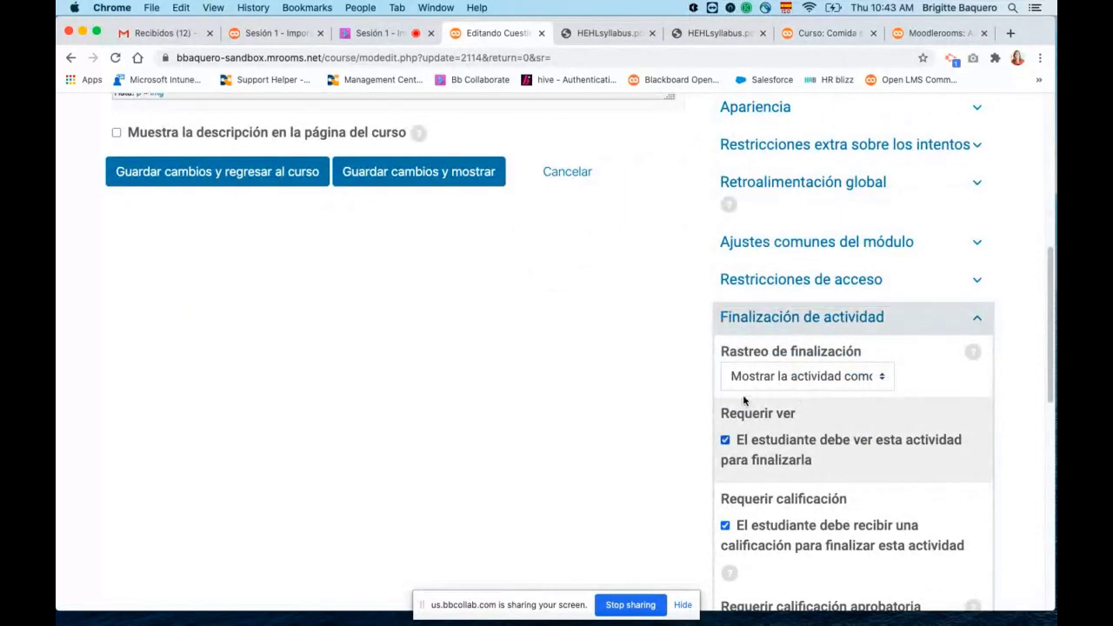
{"action": "scroll", "coordinate": [806, 497], "scroll_direction": "down", "scroll_amount": 2}
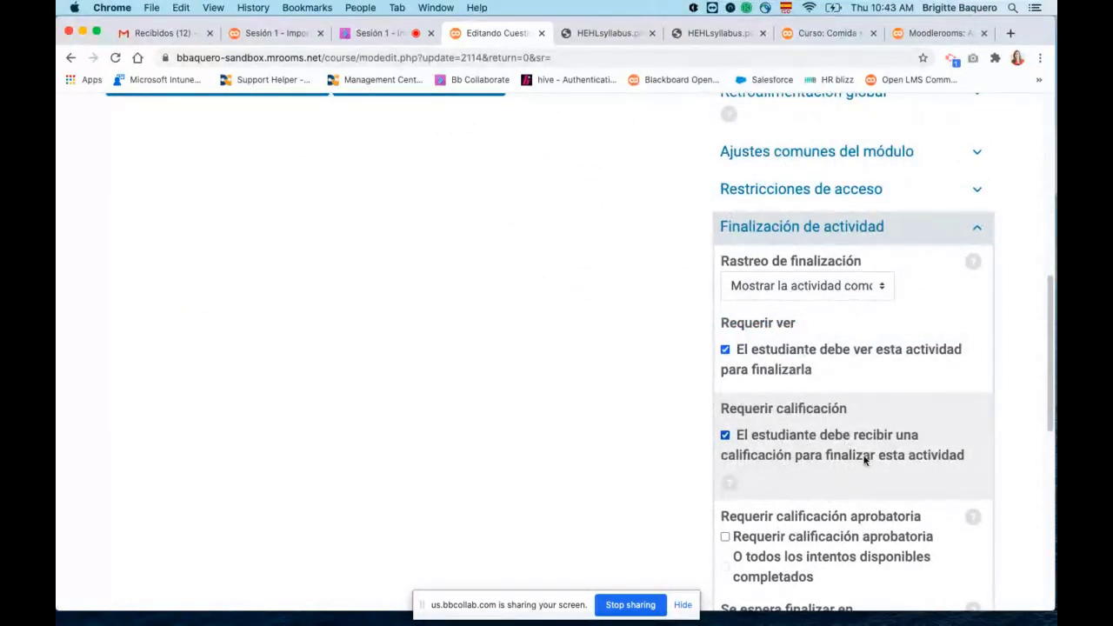
Expand the quiz's Restricciones de acceso settings and bring up the choice of restriction types to add
{"action": "scroll", "coordinate": [813, 357], "scroll_direction": "up", "scroll_amount": 2}
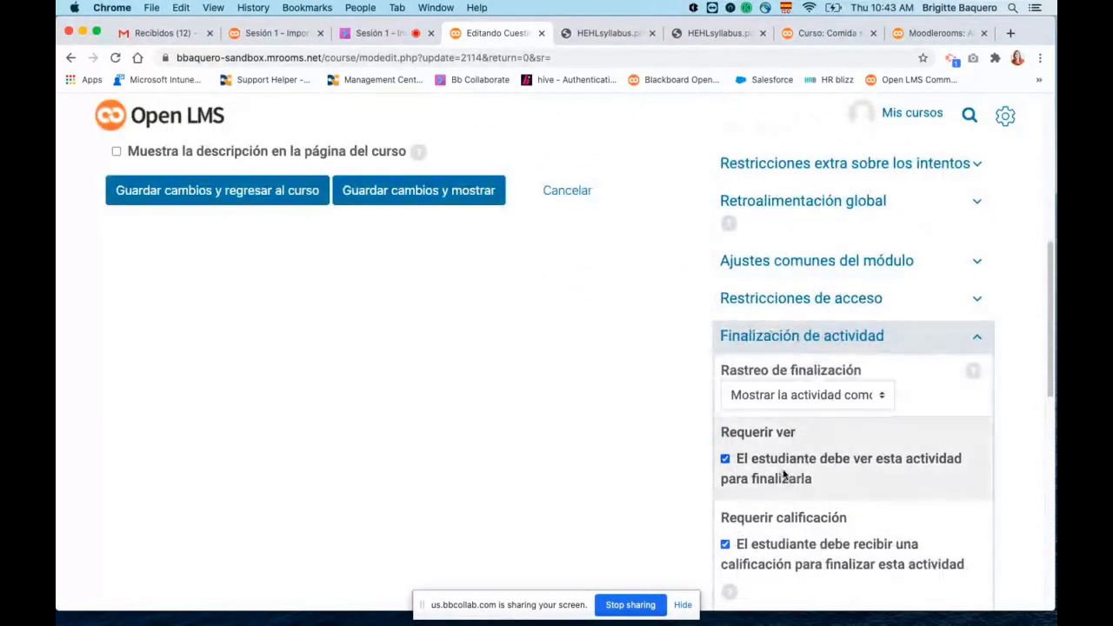
{"action": "scroll", "coordinate": [827, 348], "scroll_direction": "up", "scroll_amount": 1}
{"action": "left_click", "coordinate": [759, 305]}
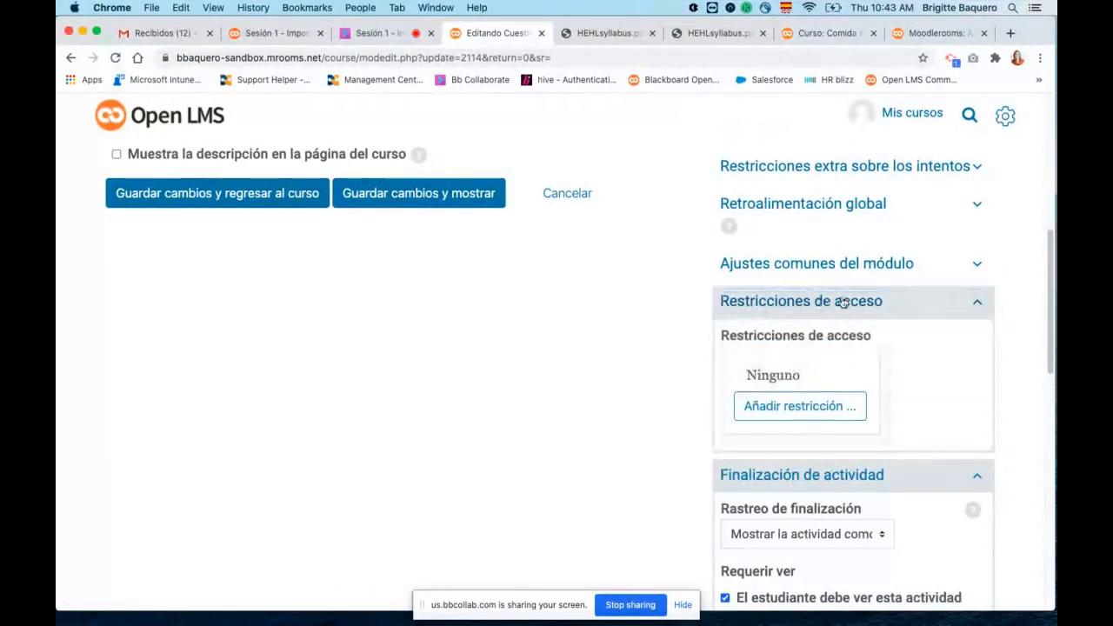
{"action": "left_click", "coordinate": [806, 410]}
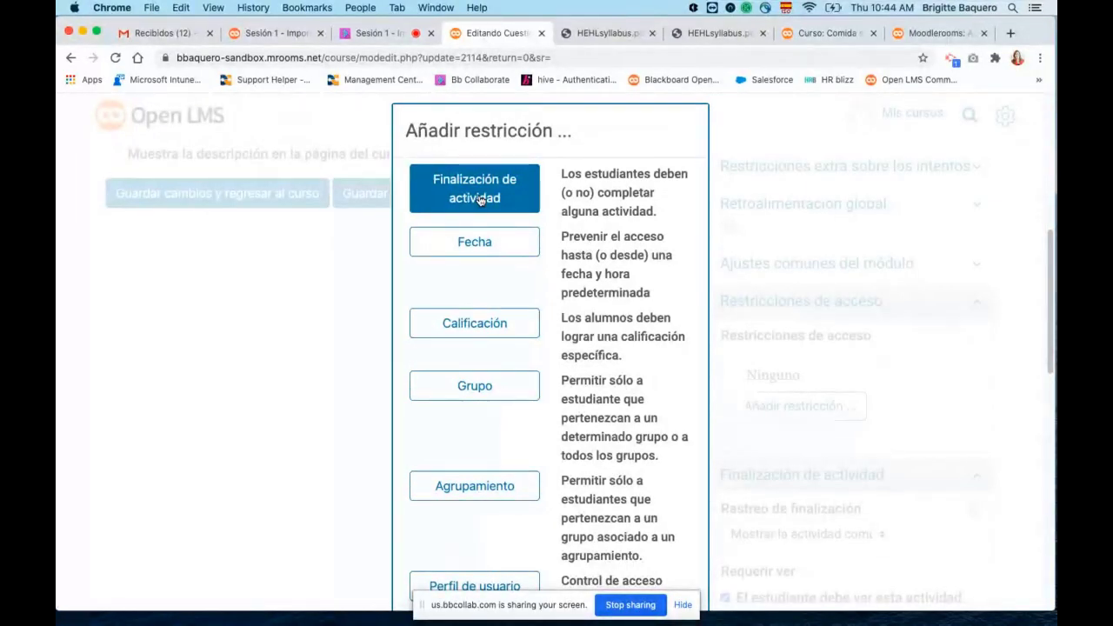
Close the two HEHLsyllabus browser tabs
{"action": "left_click", "coordinate": [652, 33]}
{"action": "left_click", "coordinate": [655, 33]}
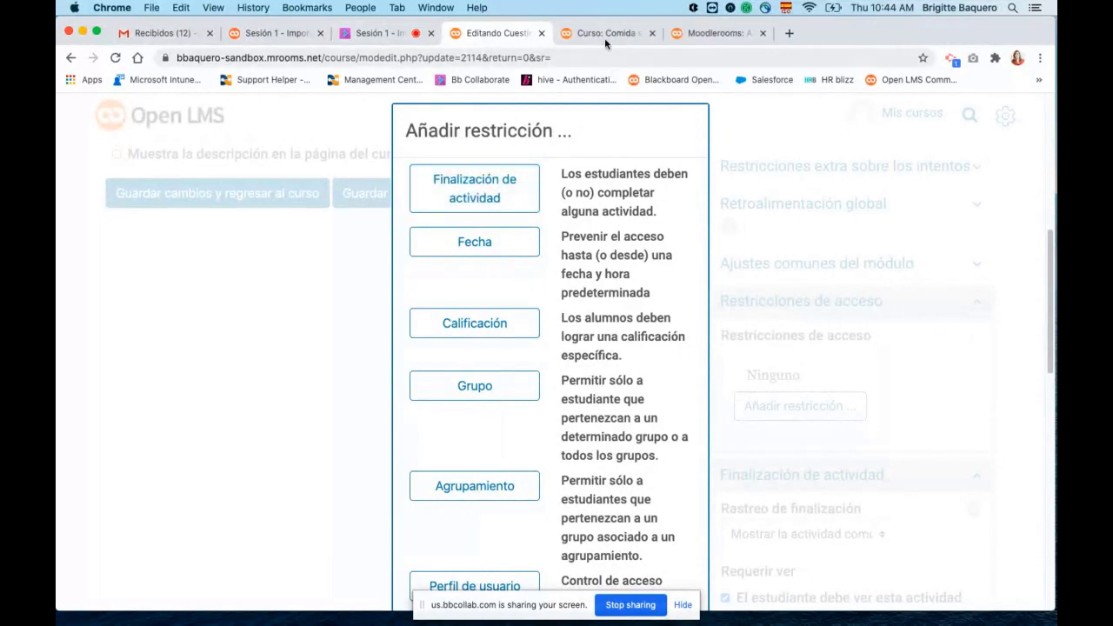
Check the Syllabus activity on the student's view of the course page, and return to the quiz's restriction type choice
{"action": "left_click", "coordinate": [607, 36]}
{"action": "scroll", "coordinate": [721, 330], "scroll_direction": "up", "scroll_amount": 5}
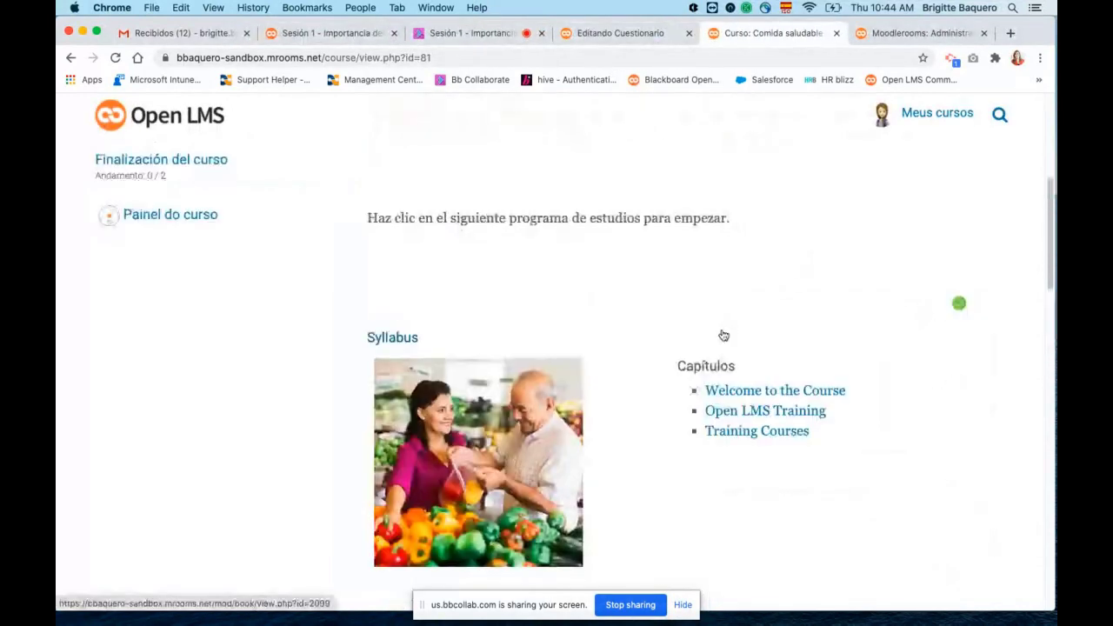
{"action": "scroll", "coordinate": [721, 335], "scroll_direction": "down", "scroll_amount": 2}
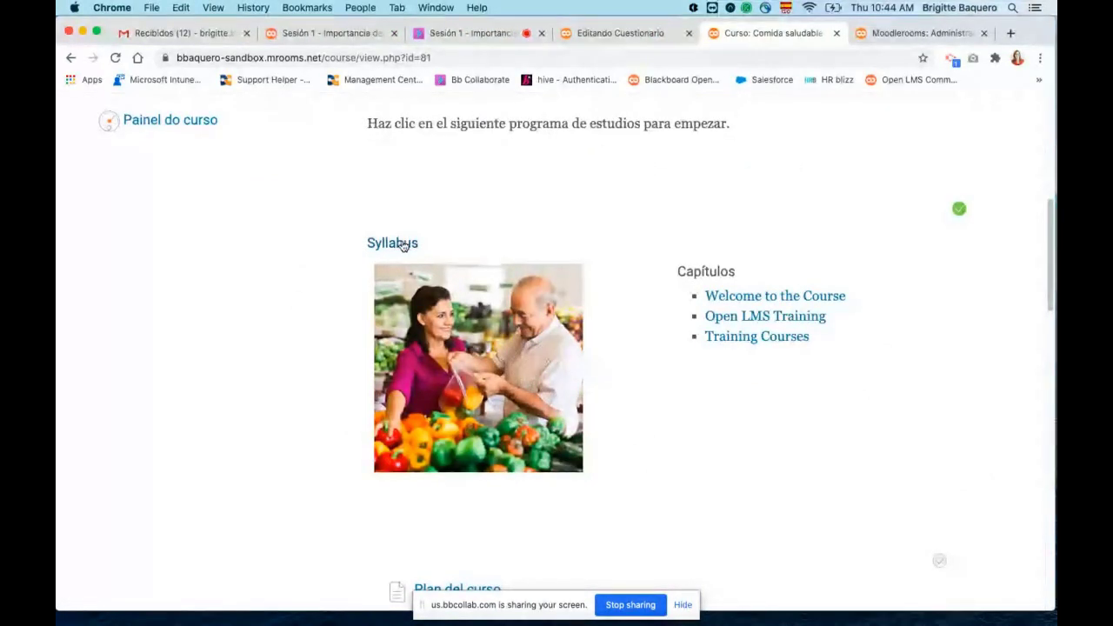
{"action": "left_click", "coordinate": [618, 35]}
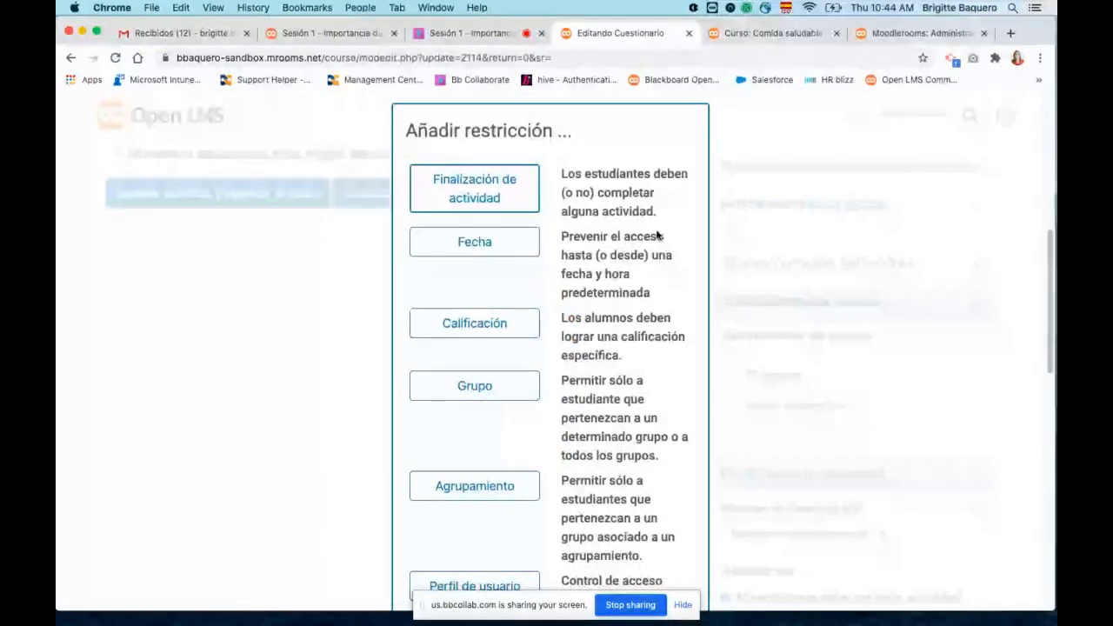
Add a Finalización de actividad restriction to the quiz requiring that Syllabus "debe marcarse como completada"
{"action": "left_click", "coordinate": [481, 195]}
{"action": "scroll", "coordinate": [850, 407], "scroll_direction": "down", "scroll_amount": 3}
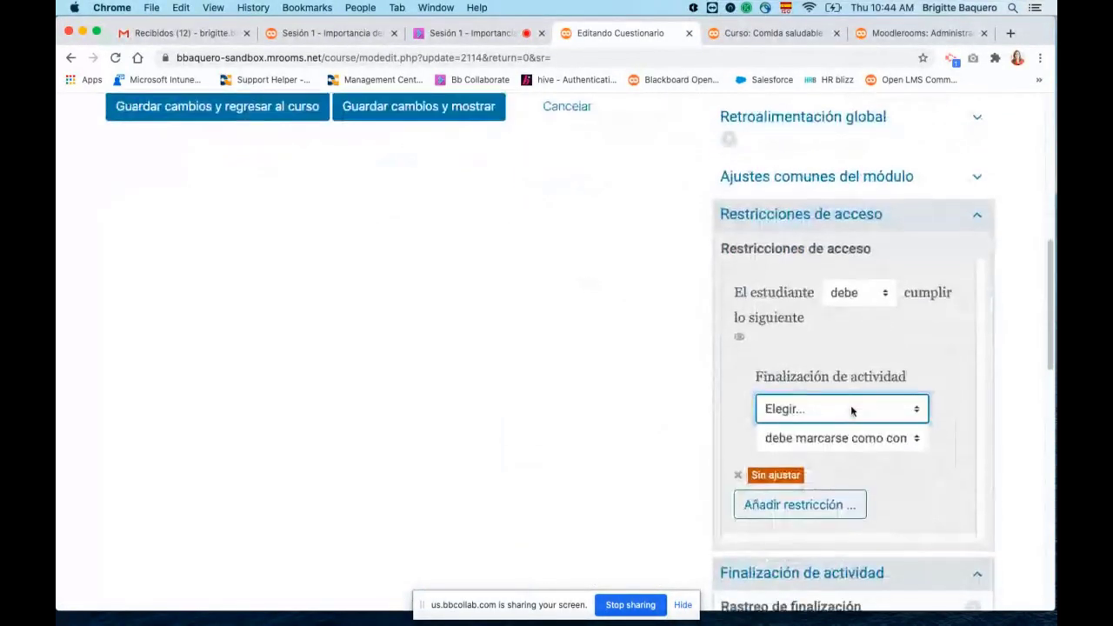
{"action": "scroll", "coordinate": [779, 389], "scroll_direction": "down", "scroll_amount": 3}
{"action": "left_click", "coordinate": [822, 290]}
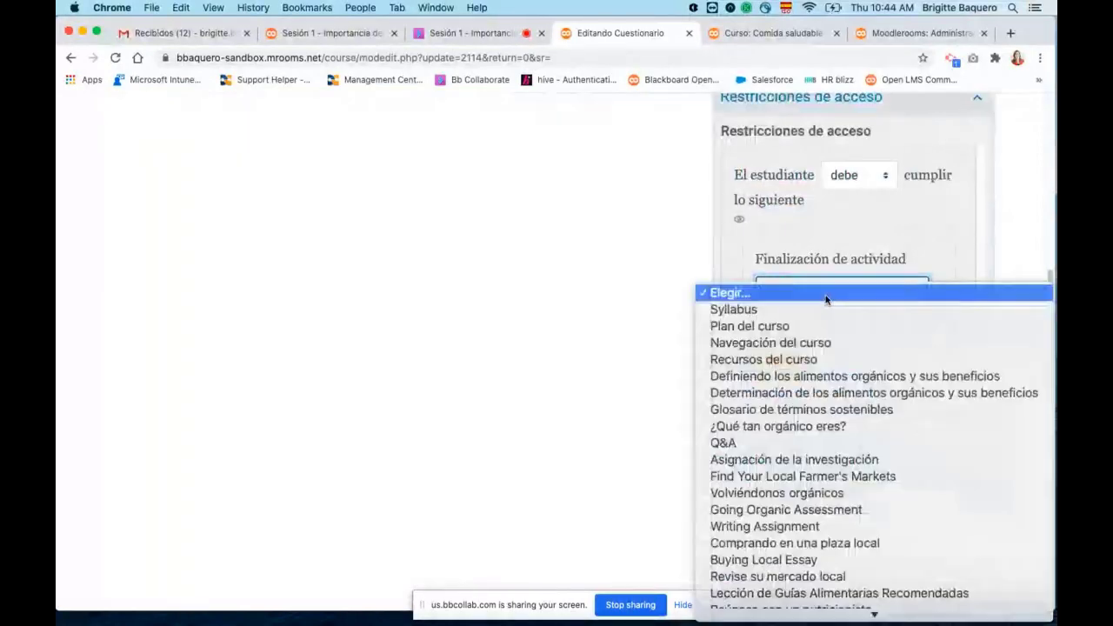
{"action": "left_click", "coordinate": [775, 310]}
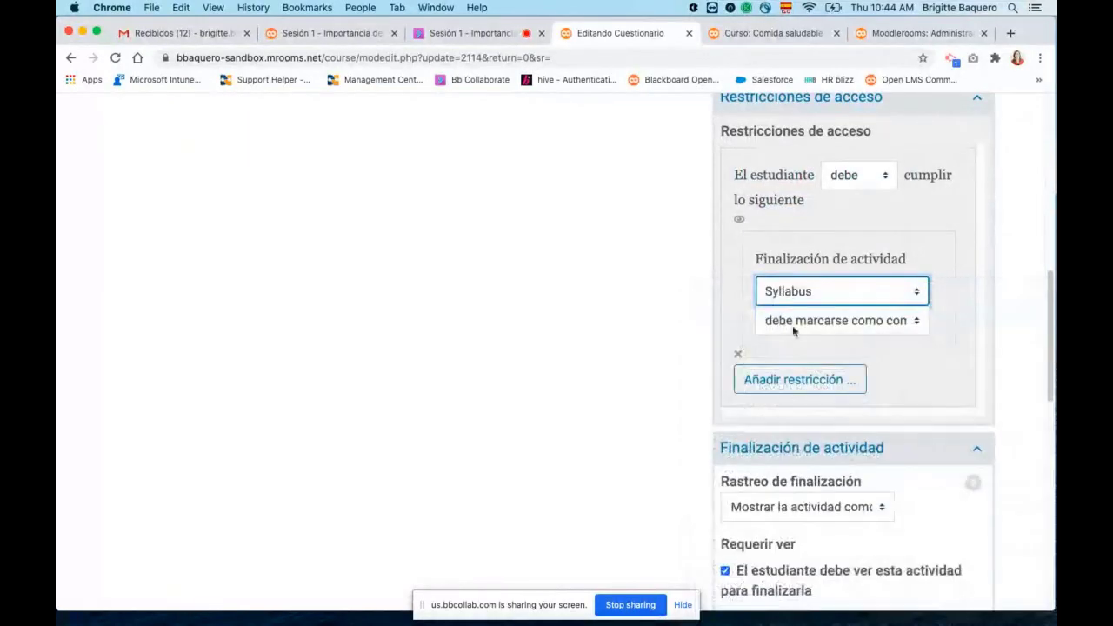
{"action": "left_click", "coordinate": [776, 322]}
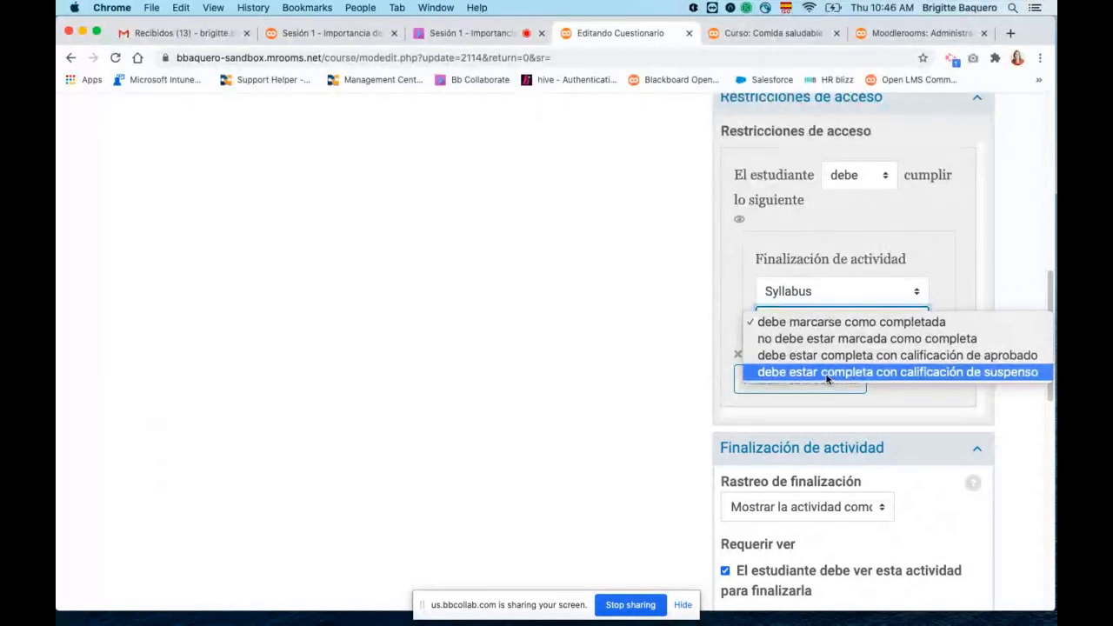
{"action": "left_click", "coordinate": [794, 323]}
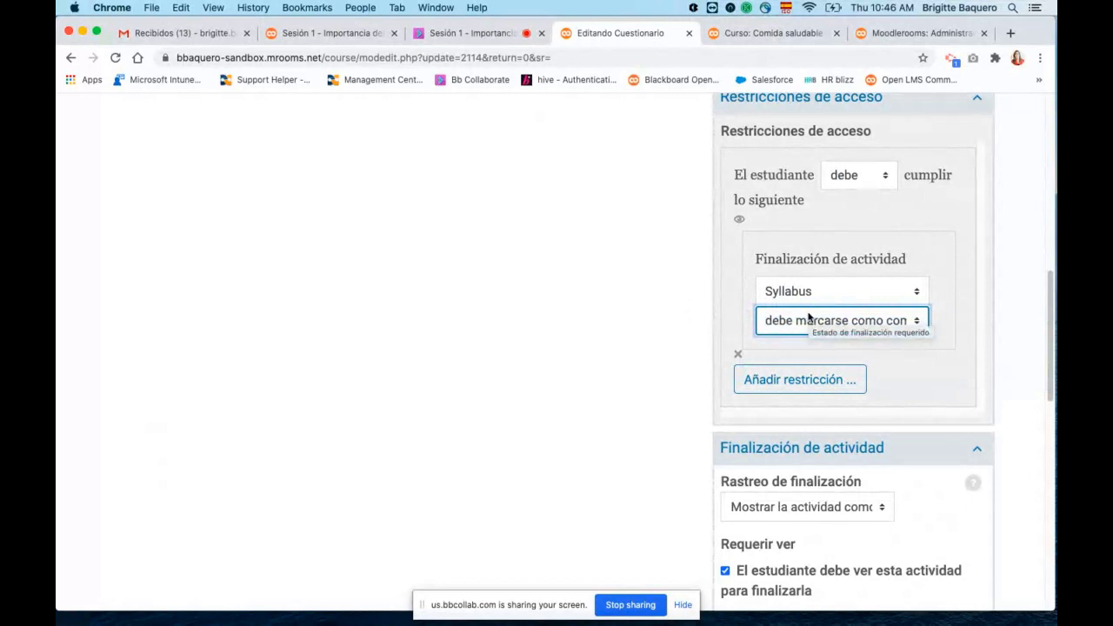
Bring up the choice of restriction types again and examine each one's description, down to Conjunto de restricciones
{"action": "left_click", "coordinate": [777, 381]}
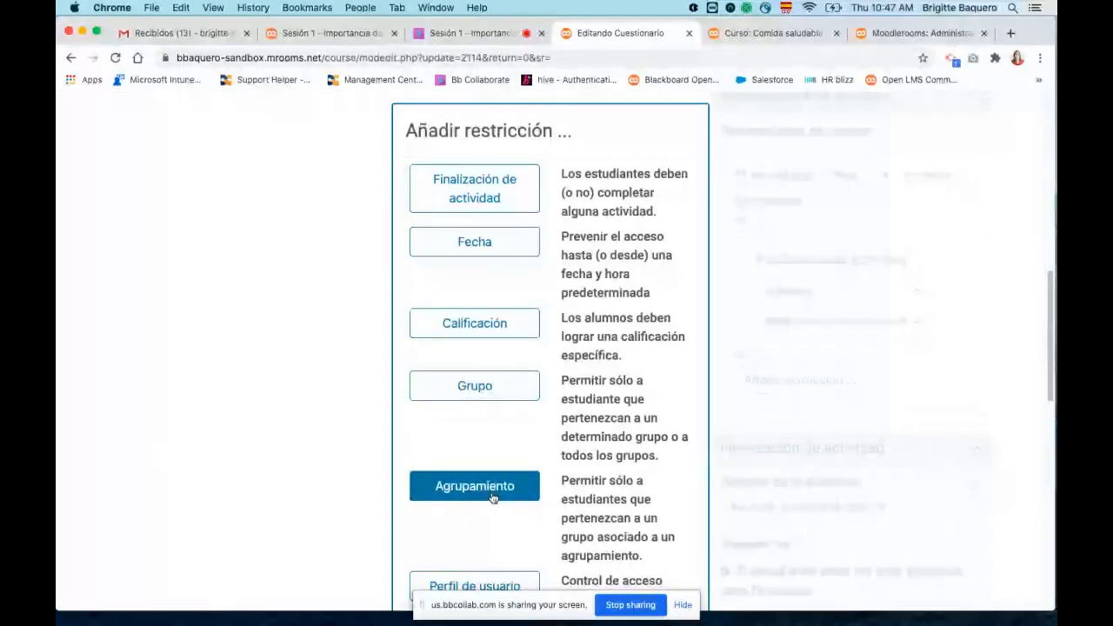
{"action": "scroll", "coordinate": [492, 498], "scroll_direction": "down", "scroll_amount": 2}
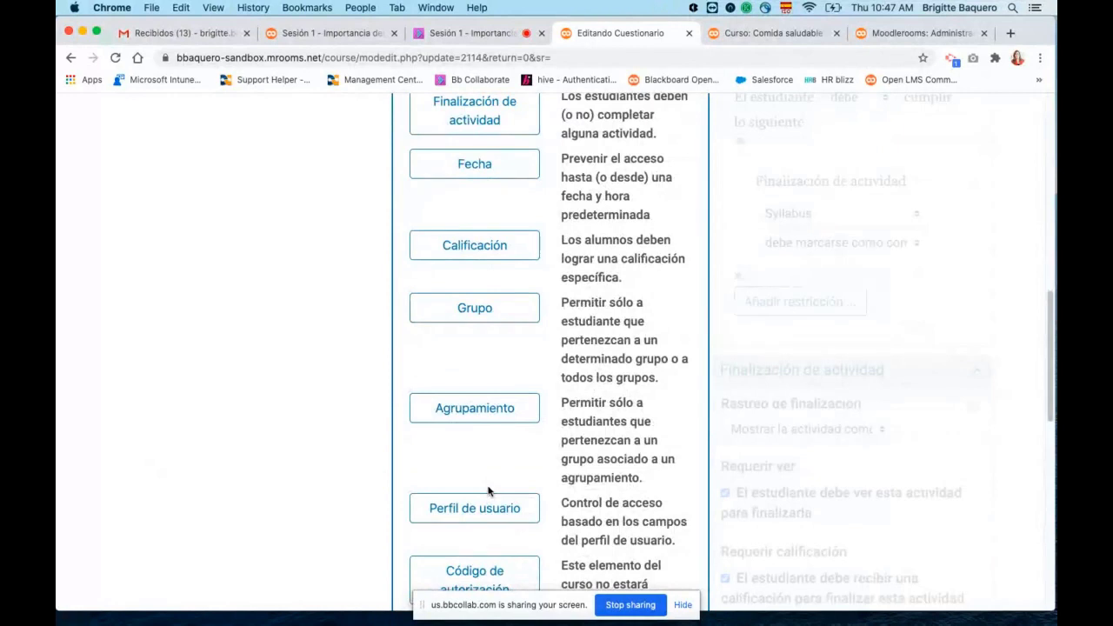
{"action": "scroll", "coordinate": [489, 492], "scroll_direction": "down", "scroll_amount": 2}
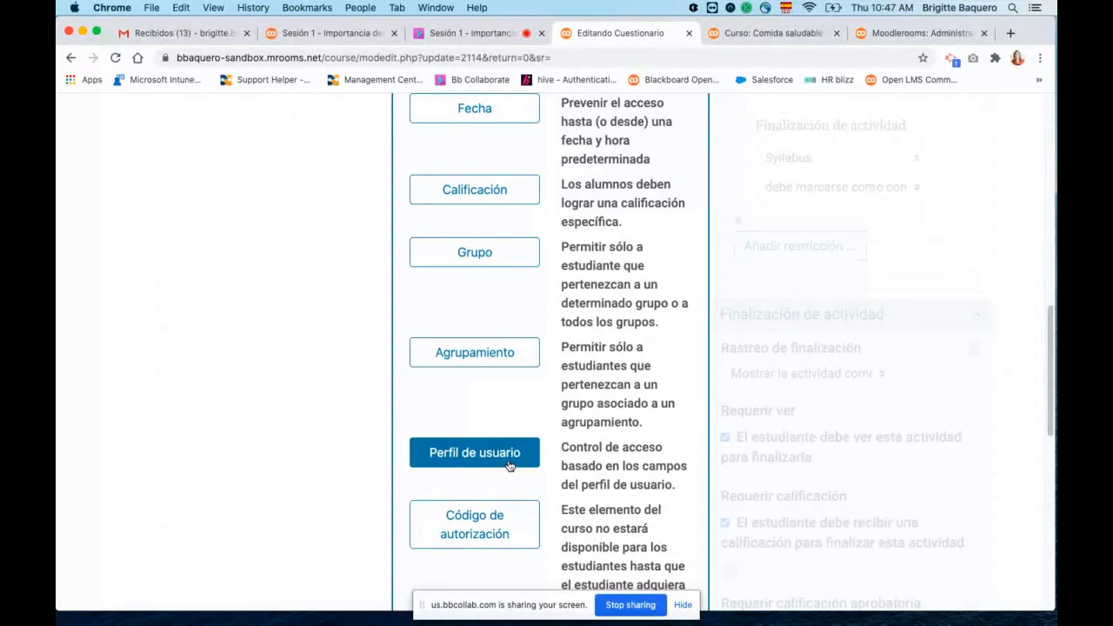
{"action": "scroll", "coordinate": [509, 466], "scroll_direction": "down", "scroll_amount": 3}
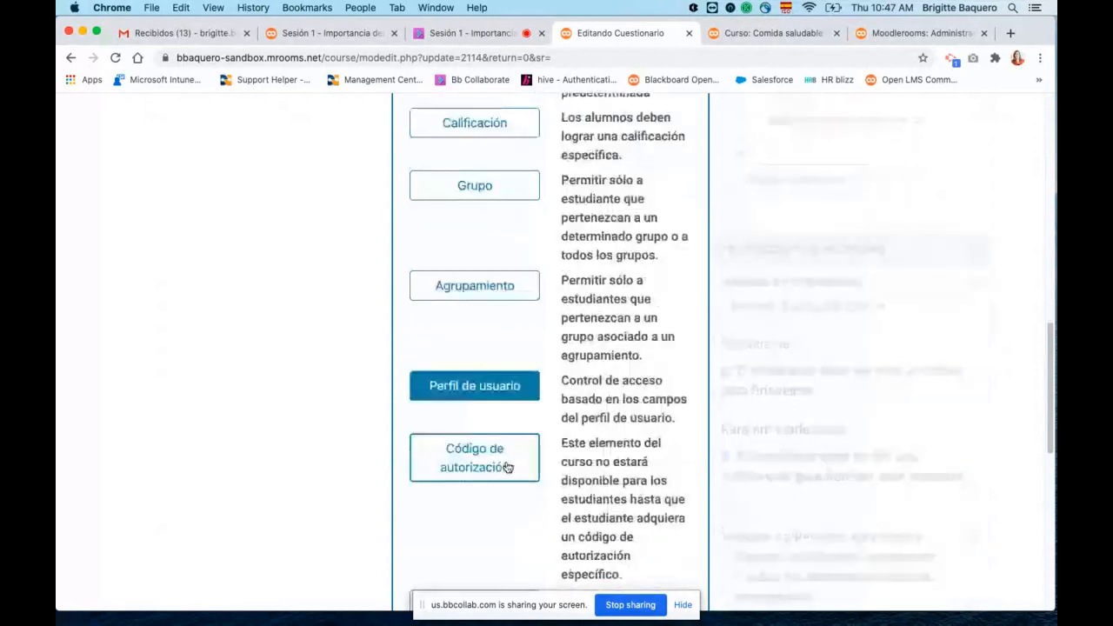
{"action": "scroll", "coordinate": [461, 496], "scroll_direction": "down", "scroll_amount": 5}
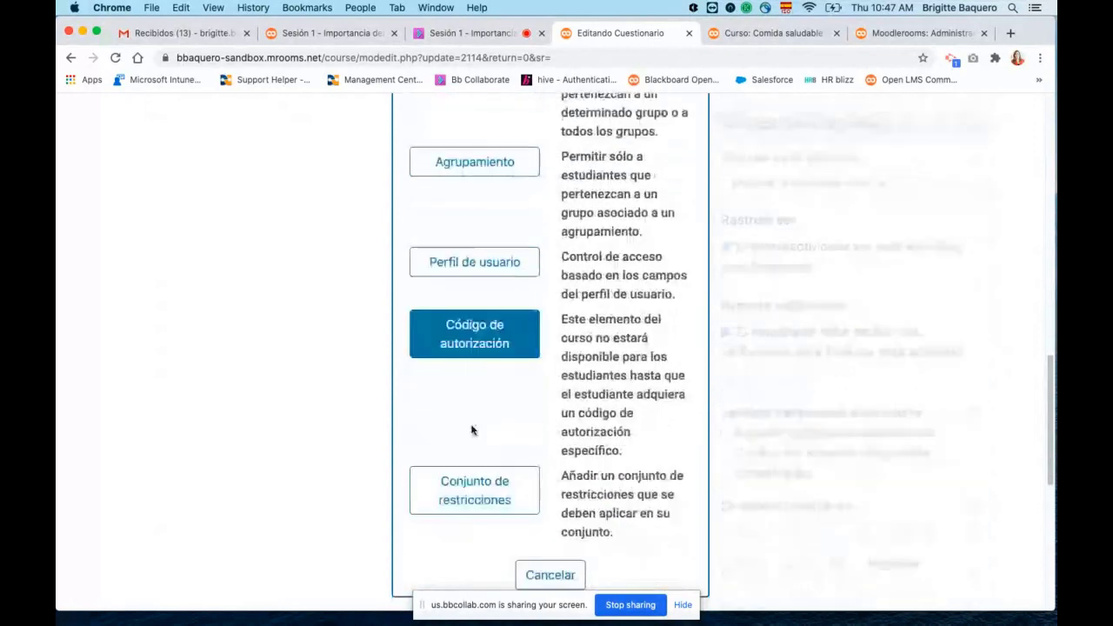
{"action": "scroll", "coordinate": [474, 365], "scroll_direction": "up", "scroll_amount": 3}
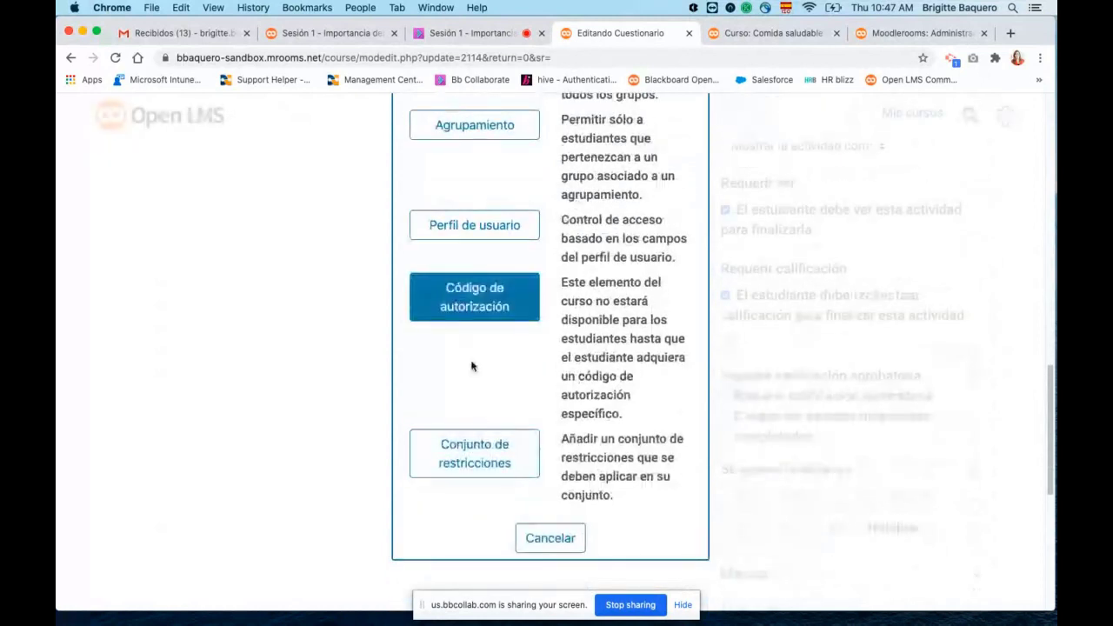
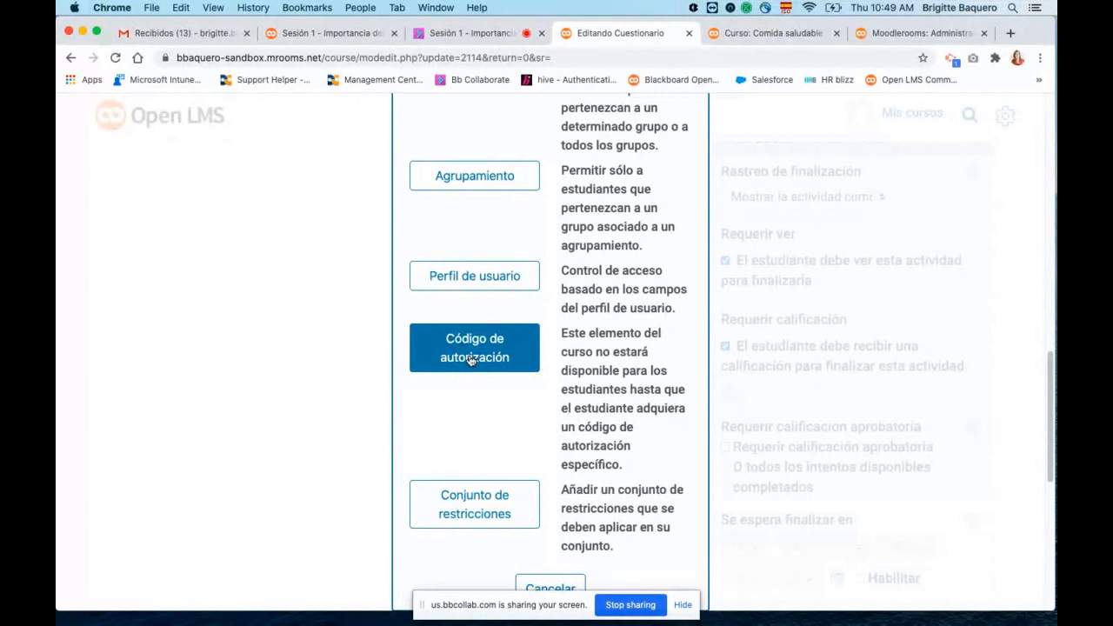
{"action": "scroll", "coordinate": [470, 360], "scroll_direction": "down", "scroll_amount": 3}
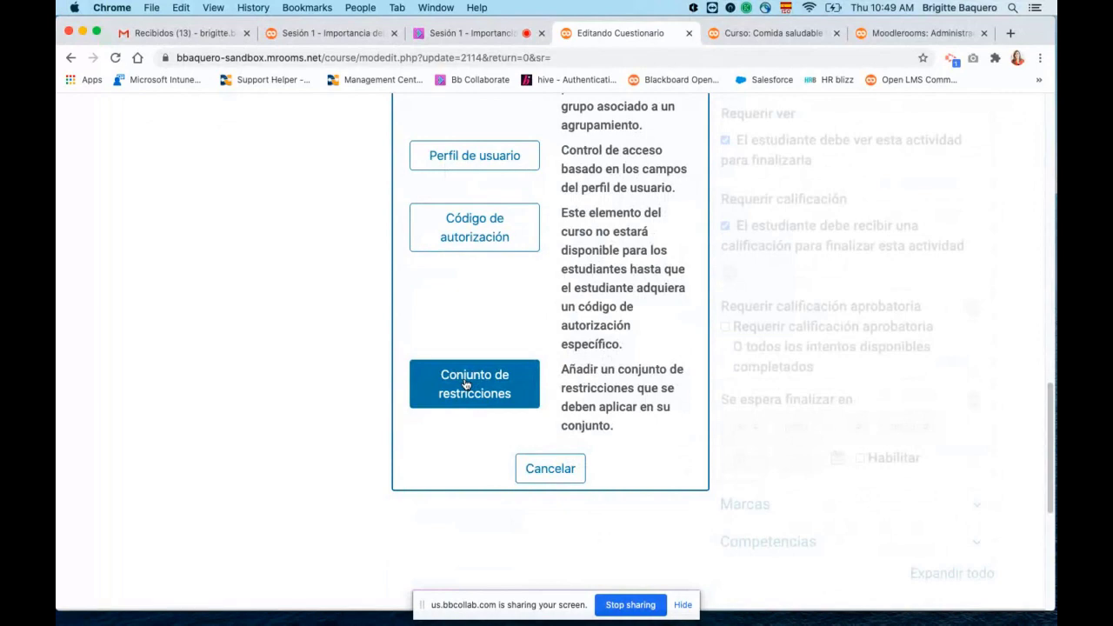
{"action": "scroll", "coordinate": [566, 322], "scroll_direction": "up", "scroll_amount": 5}
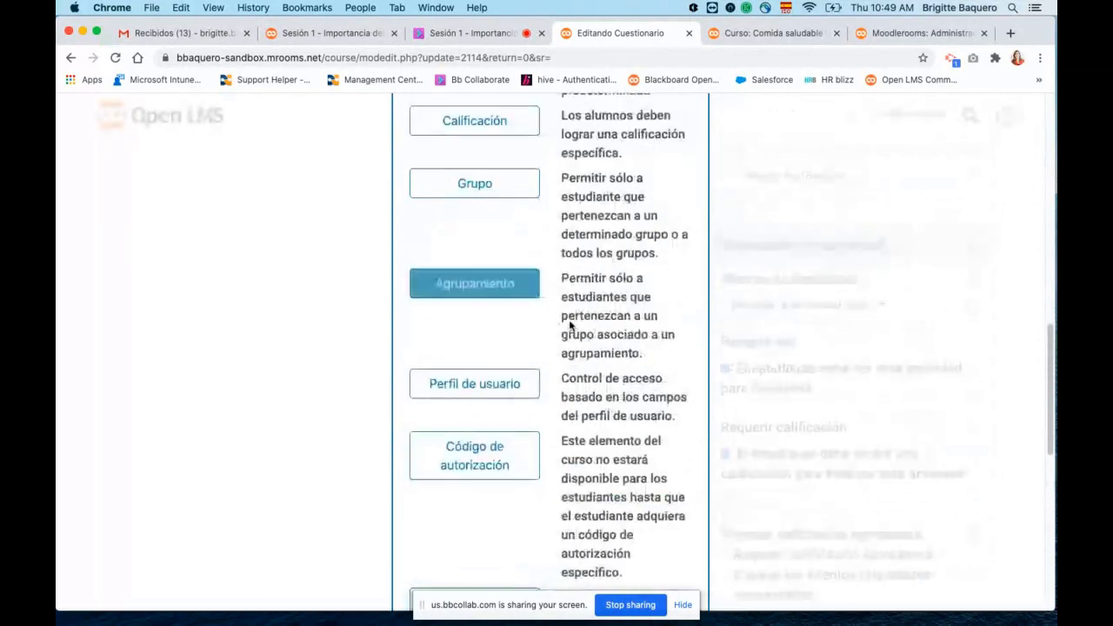
{"action": "scroll", "coordinate": [570, 324], "scroll_direction": "up", "scroll_amount": 5}
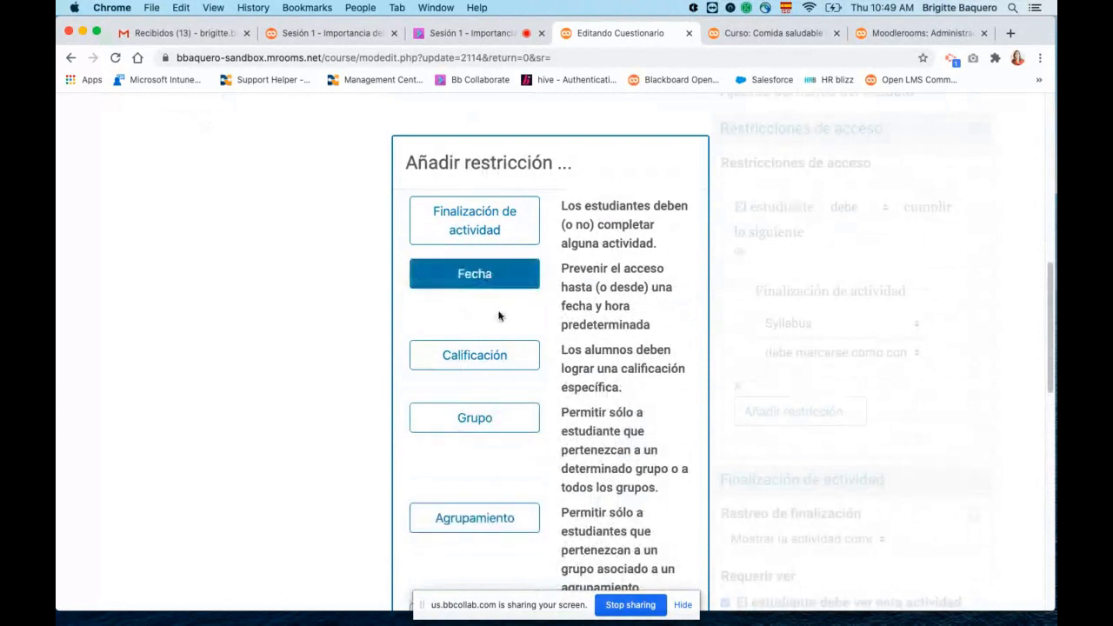
Add a second Finalización de actividad restriction that requires Navegación del curso to be marked as completed
{"action": "left_click", "coordinate": [468, 237]}
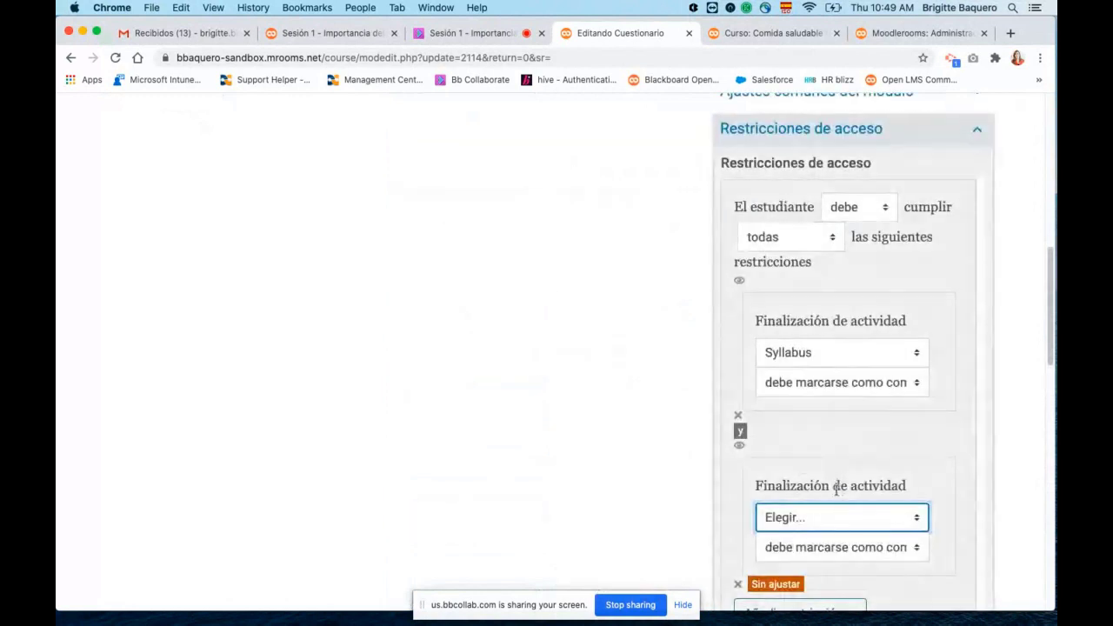
{"action": "left_click", "coordinate": [837, 515]}
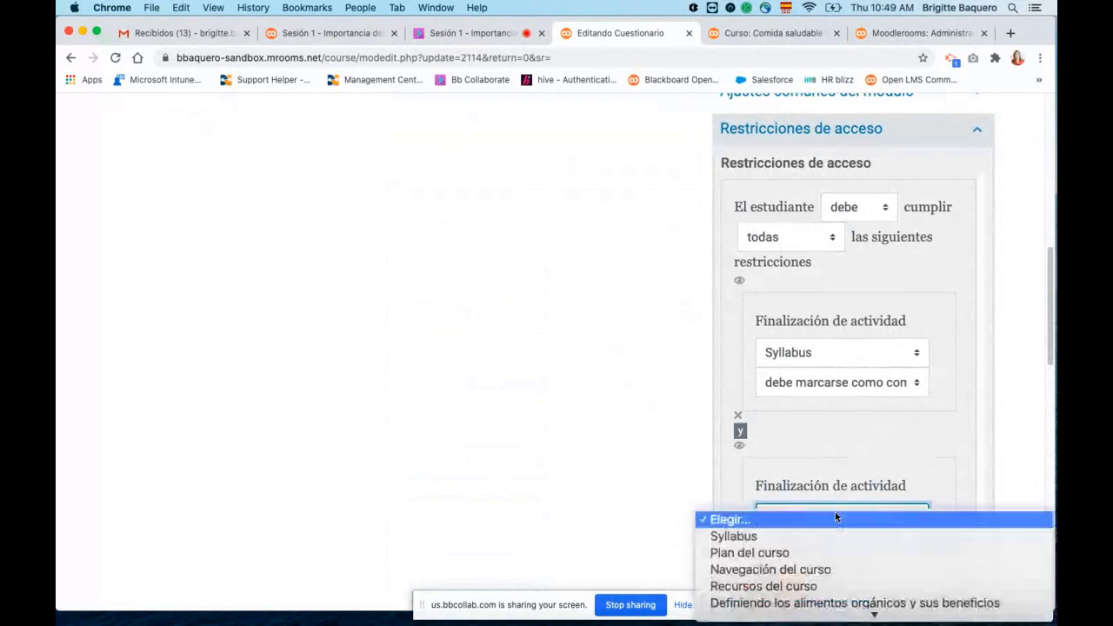
{"action": "left_click", "coordinate": [827, 569]}
{"action": "scroll", "coordinate": [944, 382], "scroll_direction": "down", "scroll_amount": 1}
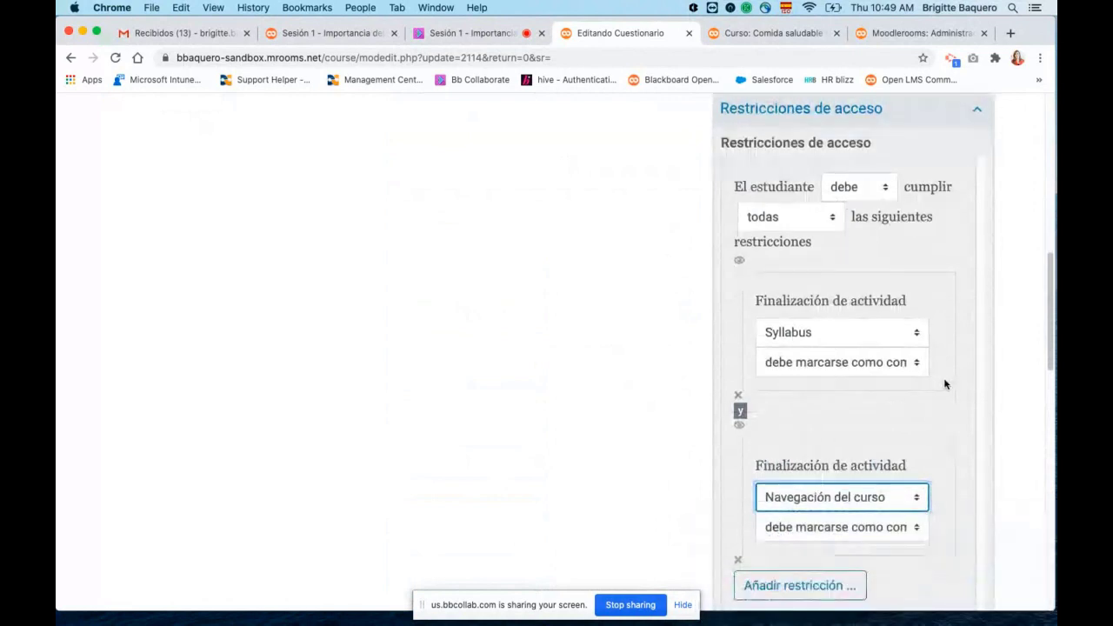
{"action": "scroll", "coordinate": [945, 384], "scroll_direction": "down", "scroll_amount": 3}
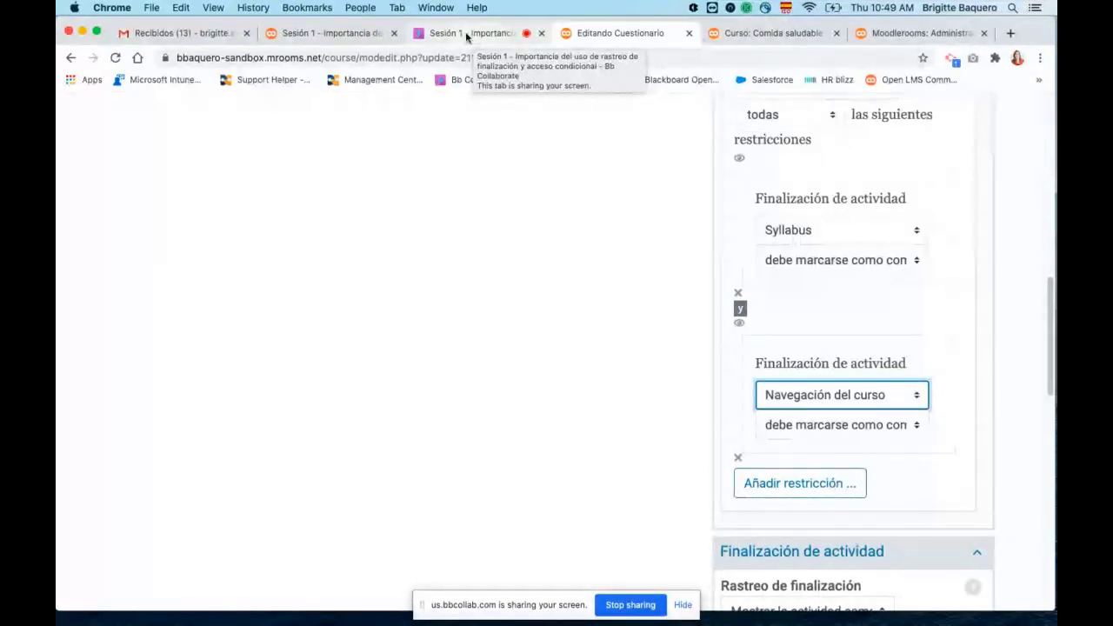
Check the Bb Collaborate session's chat and raised hands, and return to the quiz settings
{"action": "left_click", "coordinate": [466, 32]}
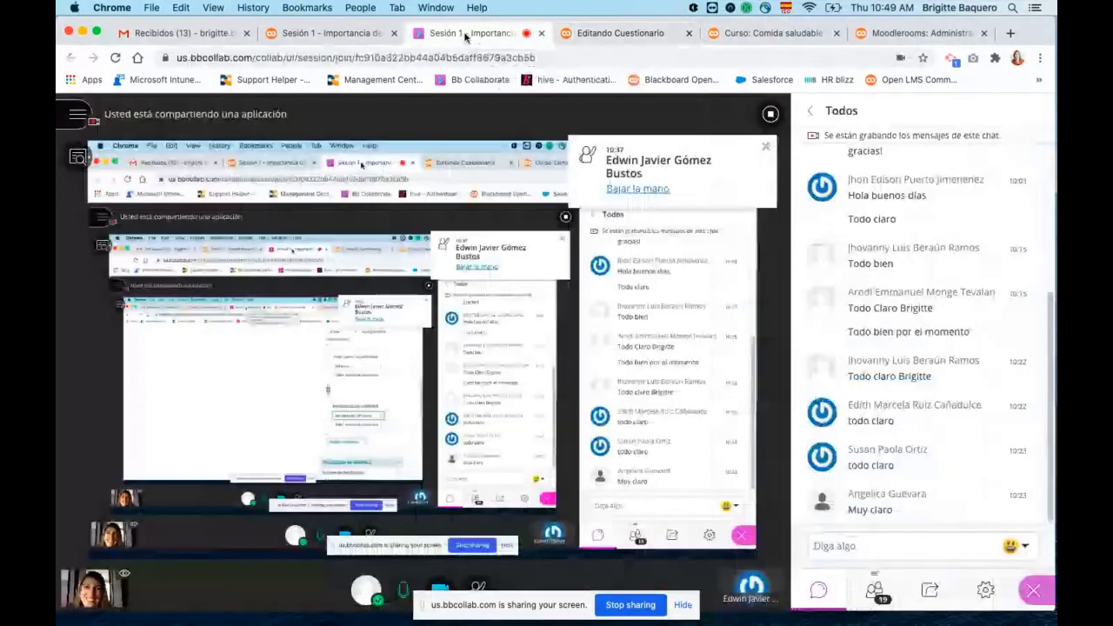
{"action": "left_click", "coordinate": [605, 35]}
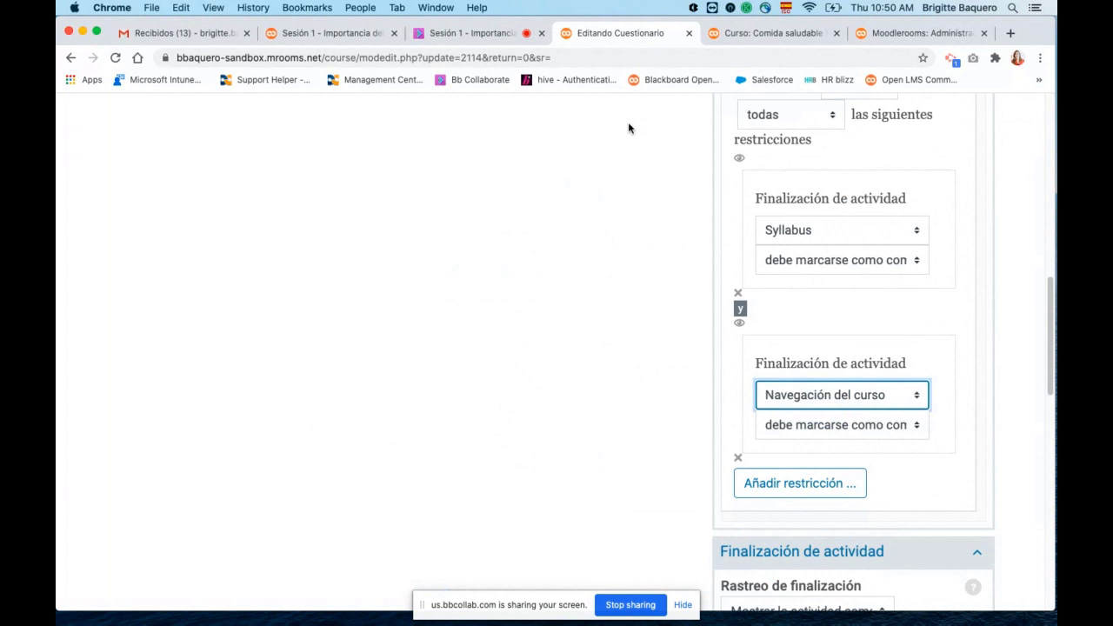
Examine the quiz's Visibilidad options without changing the setting
{"action": "scroll", "coordinate": [944, 253], "scroll_direction": "up", "scroll_amount": 5}
{"action": "scroll", "coordinate": [949, 261], "scroll_direction": "up", "scroll_amount": 10}
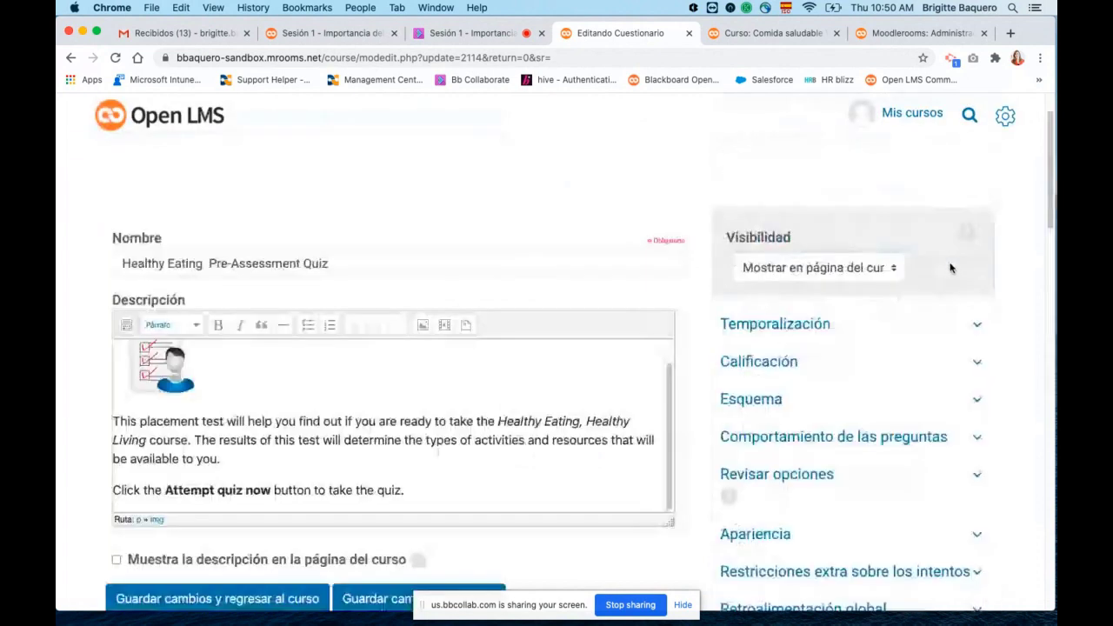
{"action": "left_click_drag", "start_coordinate": [721, 239], "coordinate": [792, 246]}
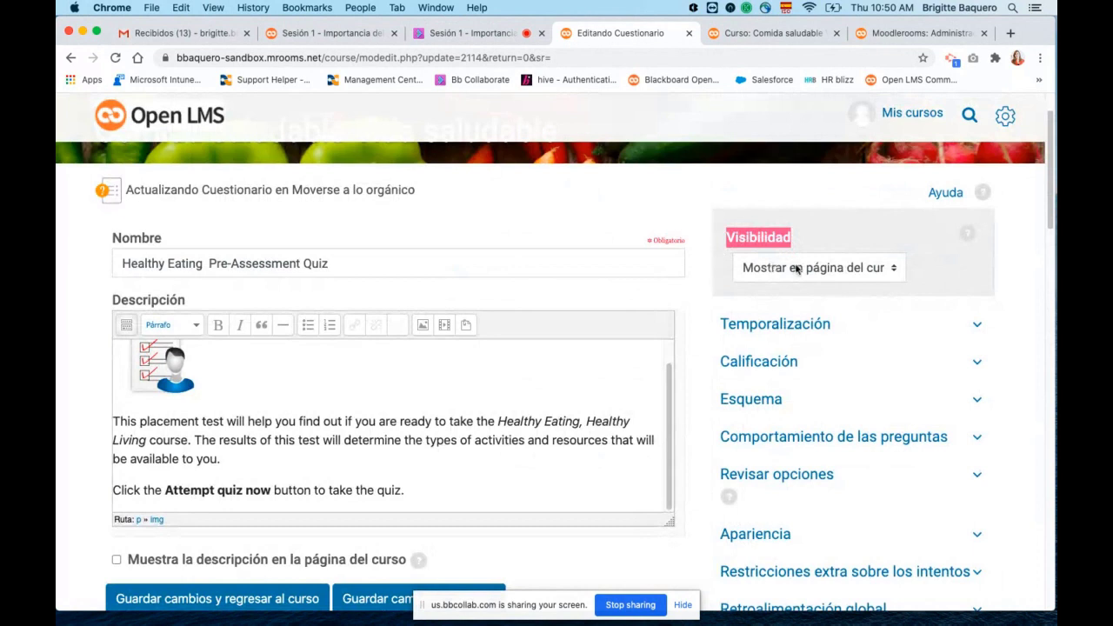
{"action": "left_click", "coordinate": [896, 267]}
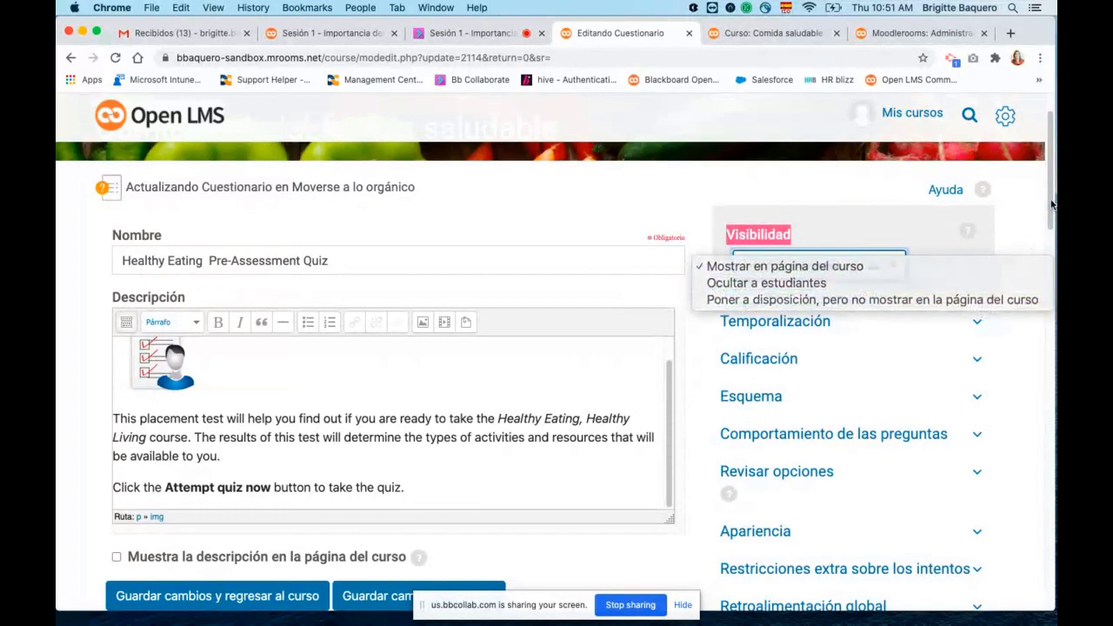
{"action": "left_click", "coordinate": [1050, 239]}
From the quiz's Restricciones de acceso, look over the Perfil de usuario and Código de autorización types, and return to the two completion restrictions
{"action": "left_click_drag", "start_coordinate": [1051, 239], "coordinate": [1047, 354]}
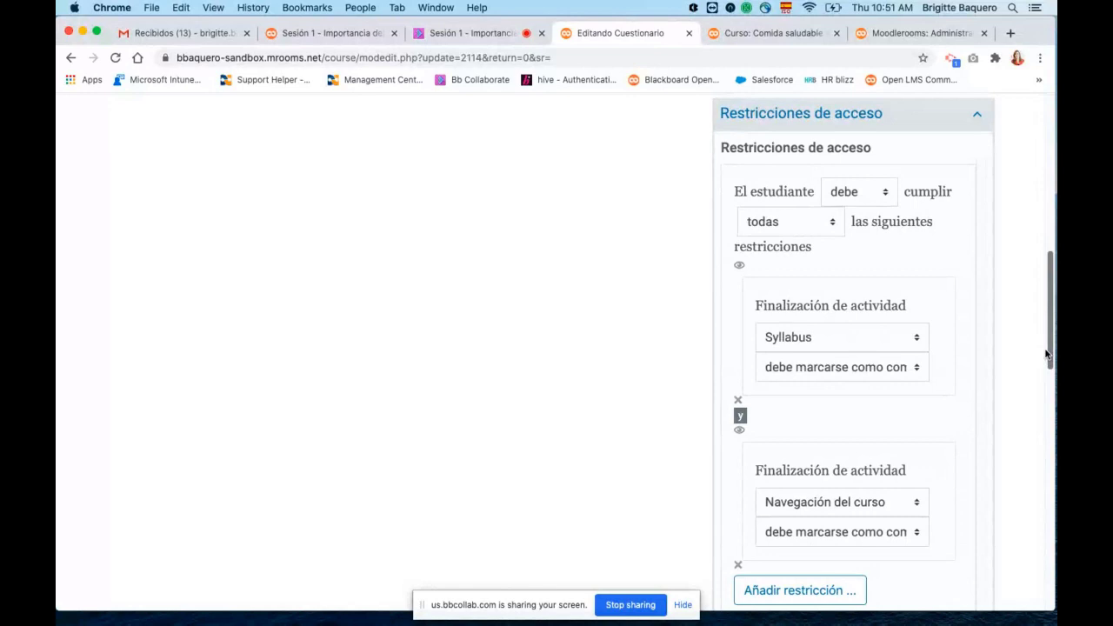
{"action": "scroll", "coordinate": [922, 370], "scroll_direction": "down", "scroll_amount": 2}
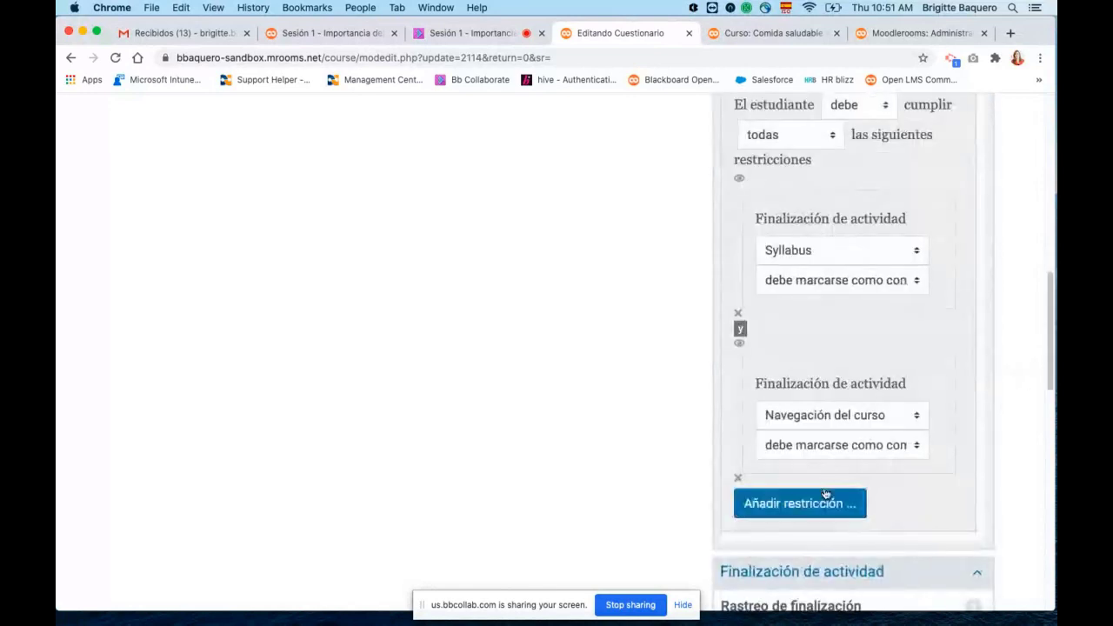
{"action": "left_click", "coordinate": [795, 505]}
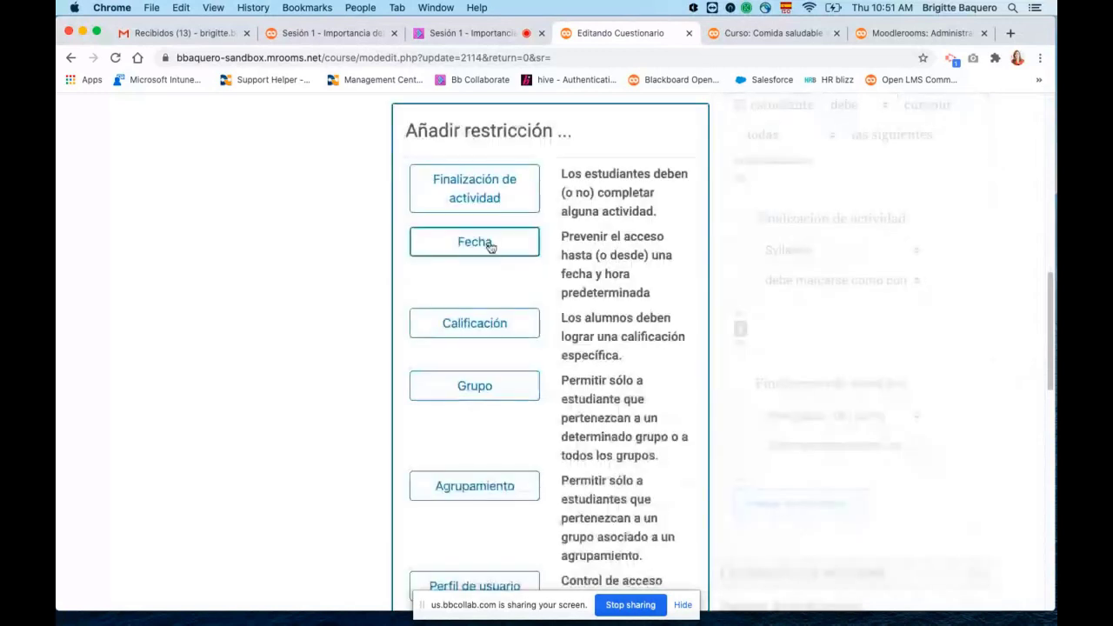
{"action": "scroll", "coordinate": [507, 424], "scroll_direction": "down", "scroll_amount": 3}
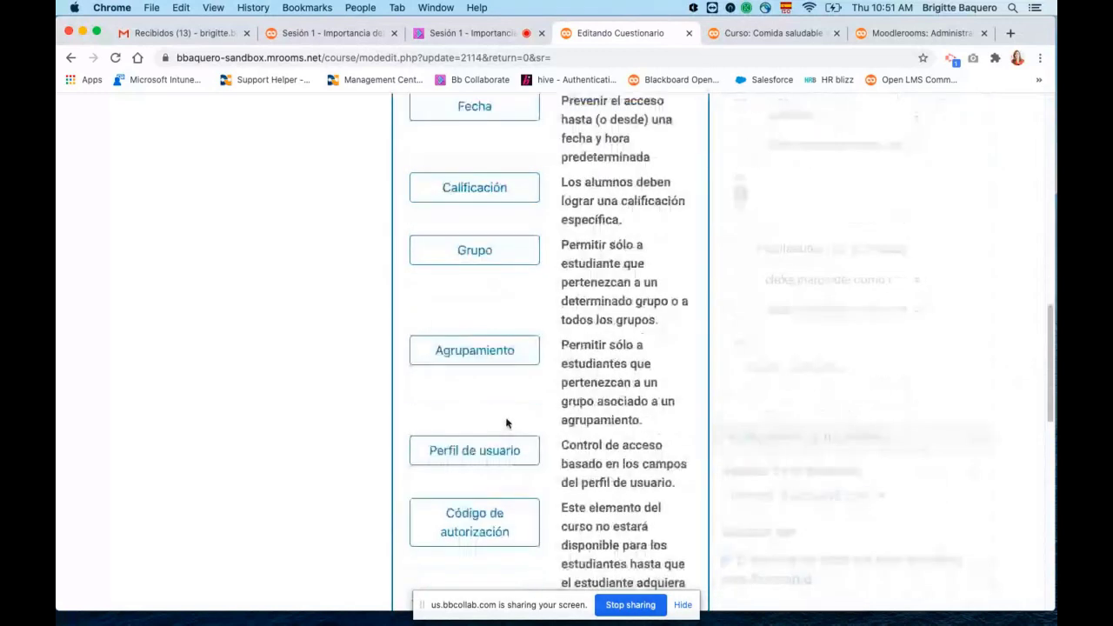
{"action": "scroll", "coordinate": [506, 424], "scroll_direction": "down", "scroll_amount": 3}
{"action": "left_click", "coordinate": [479, 306]}
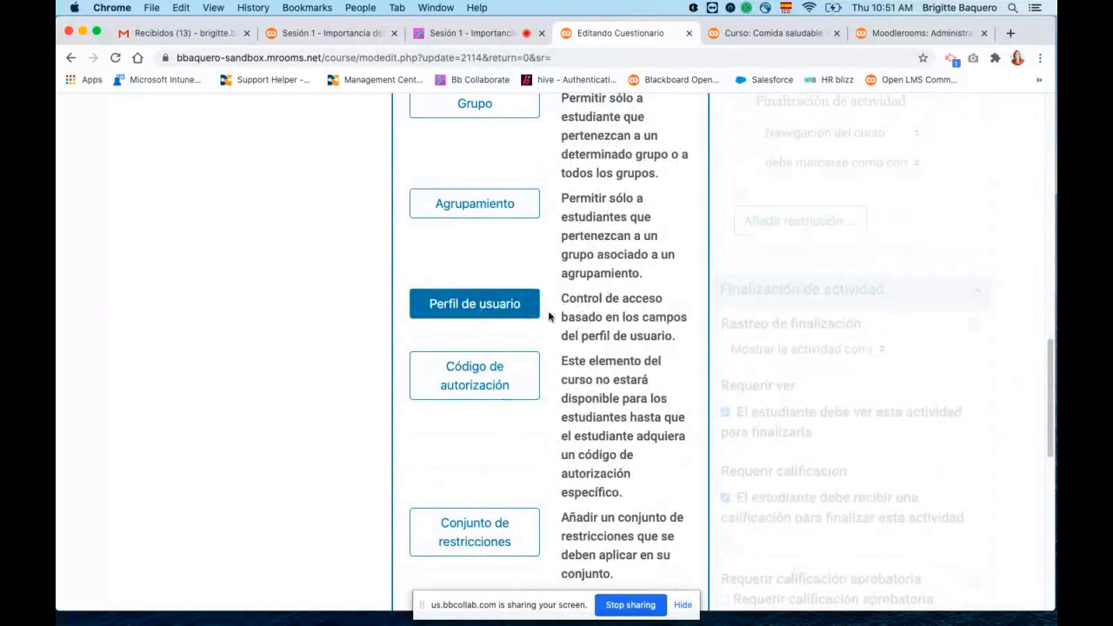
{"action": "left_click", "coordinate": [475, 372]}
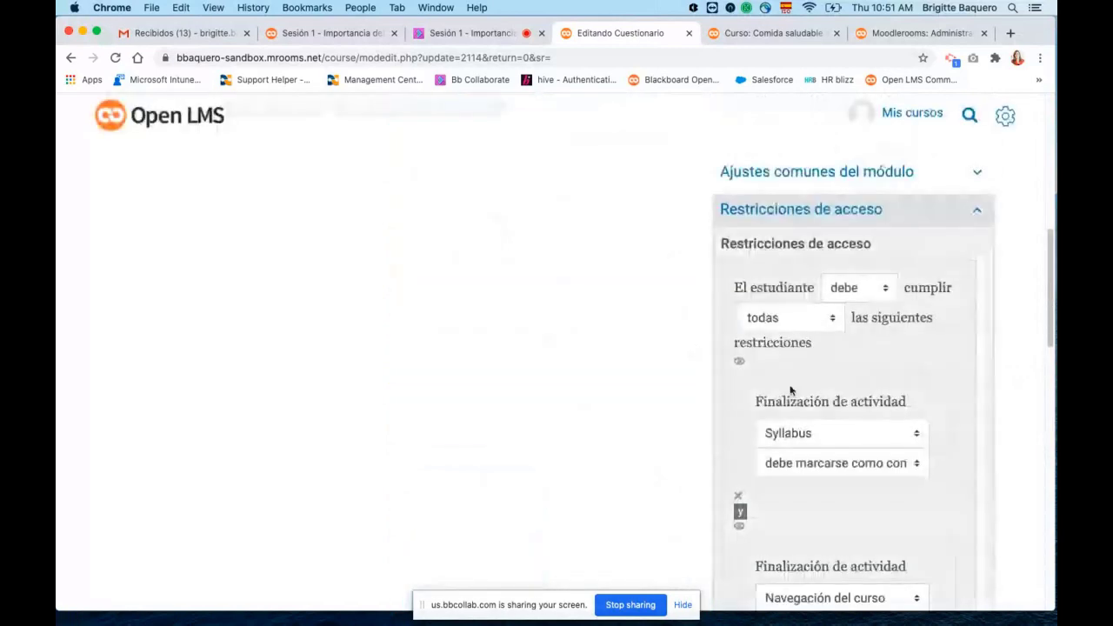
{"action": "scroll", "coordinate": [938, 425], "scroll_direction": "down", "scroll_amount": 2}
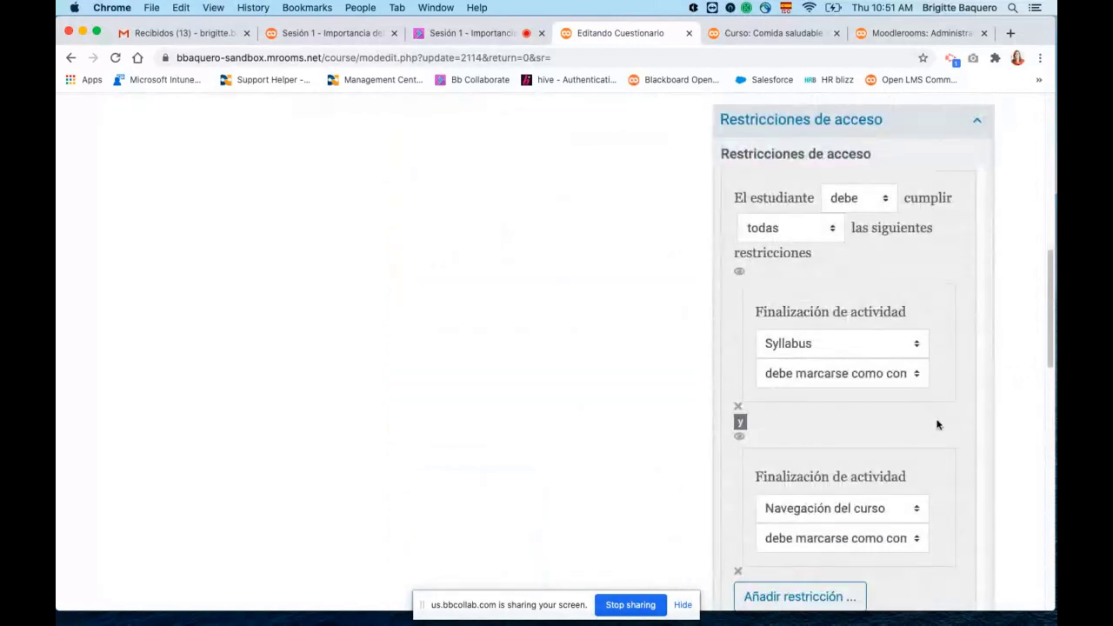
{"action": "scroll", "coordinate": [938, 425], "scroll_direction": "down", "scroll_amount": 1}
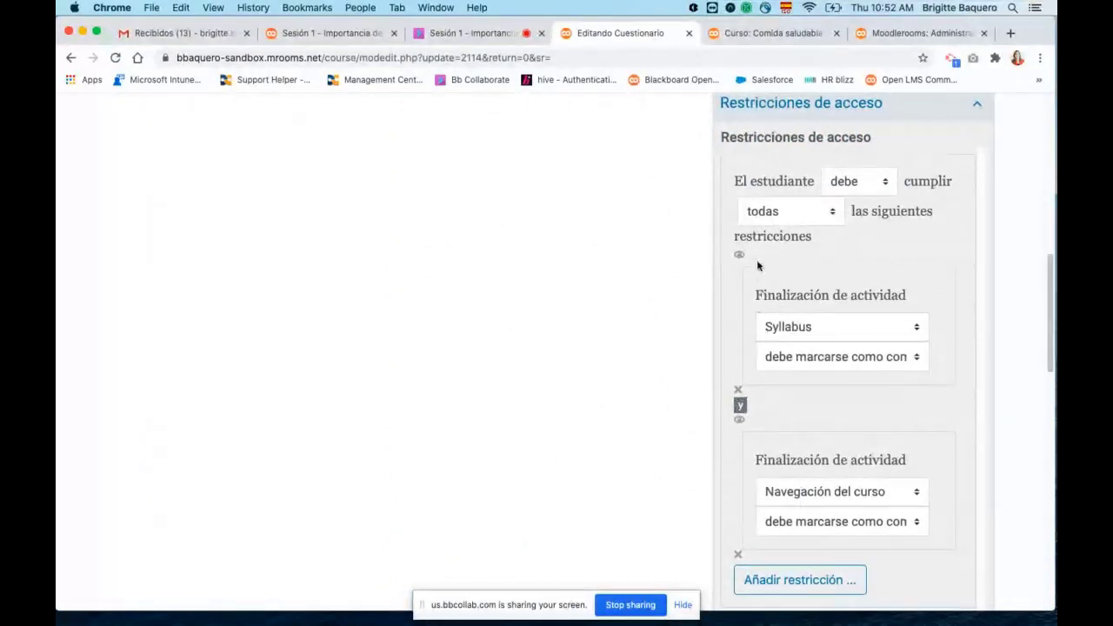
Switch the quiz's access restriction matching between todas and cualquiera de, leaving it at cualquiera de
{"action": "scroll", "coordinate": [851, 355], "scroll_direction": "down", "scroll_amount": 2}
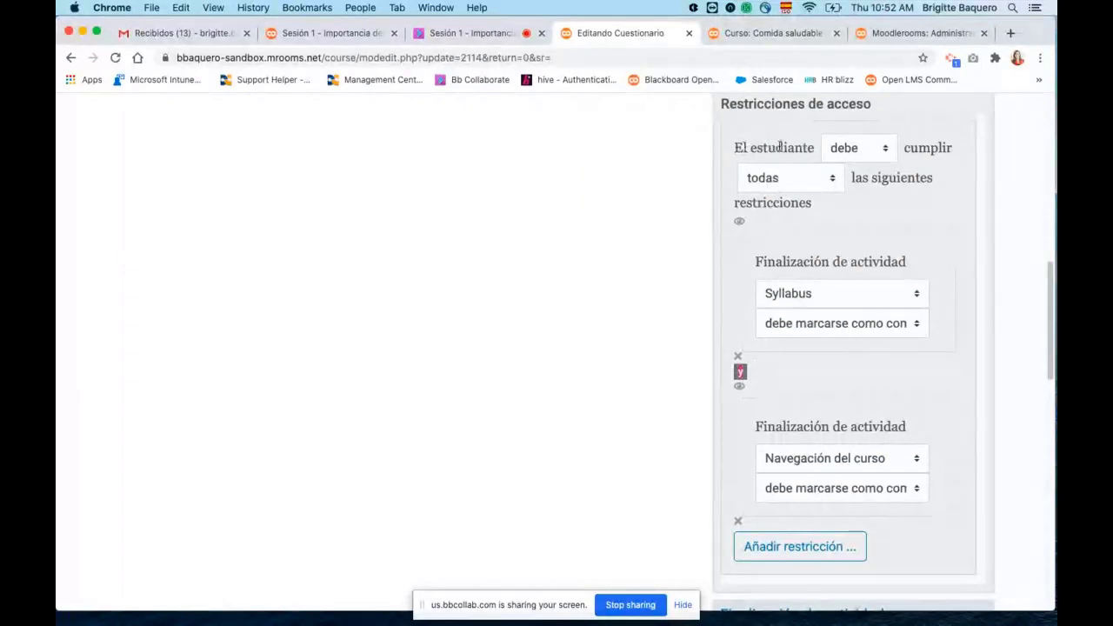
{"action": "left_click", "coordinate": [832, 181]}
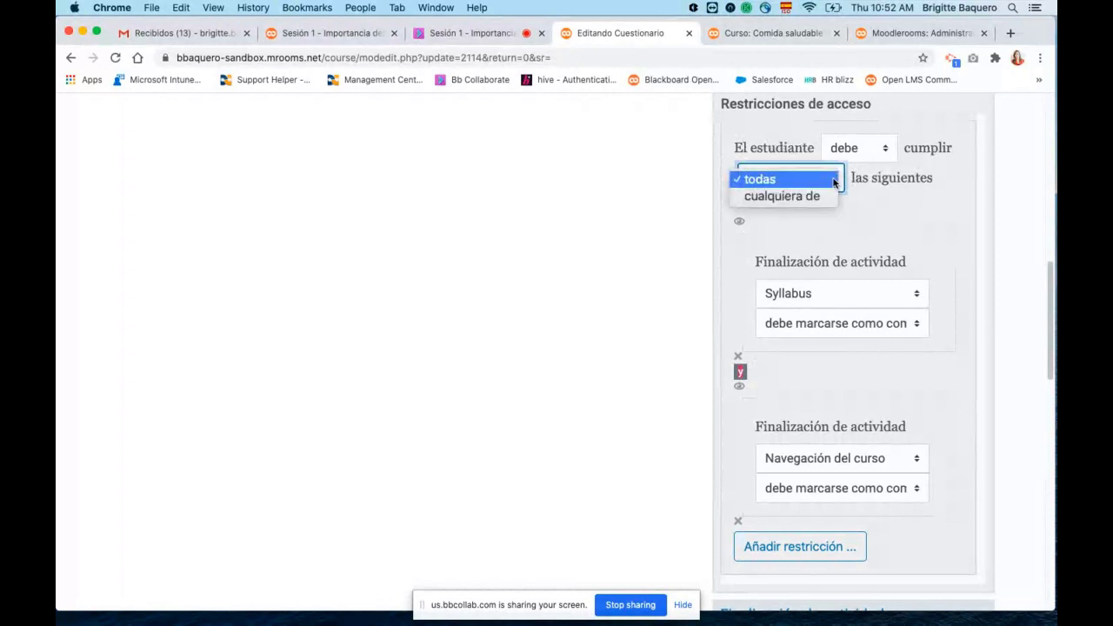
{"action": "left_click", "coordinate": [820, 196]}
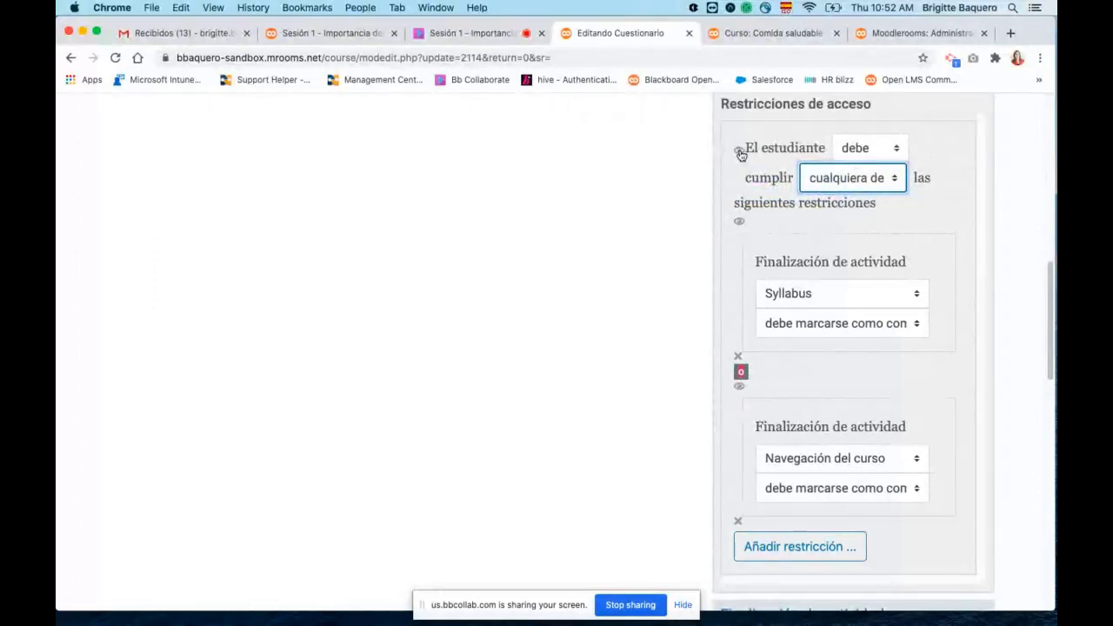
{"action": "left_click", "coordinate": [842, 181]}
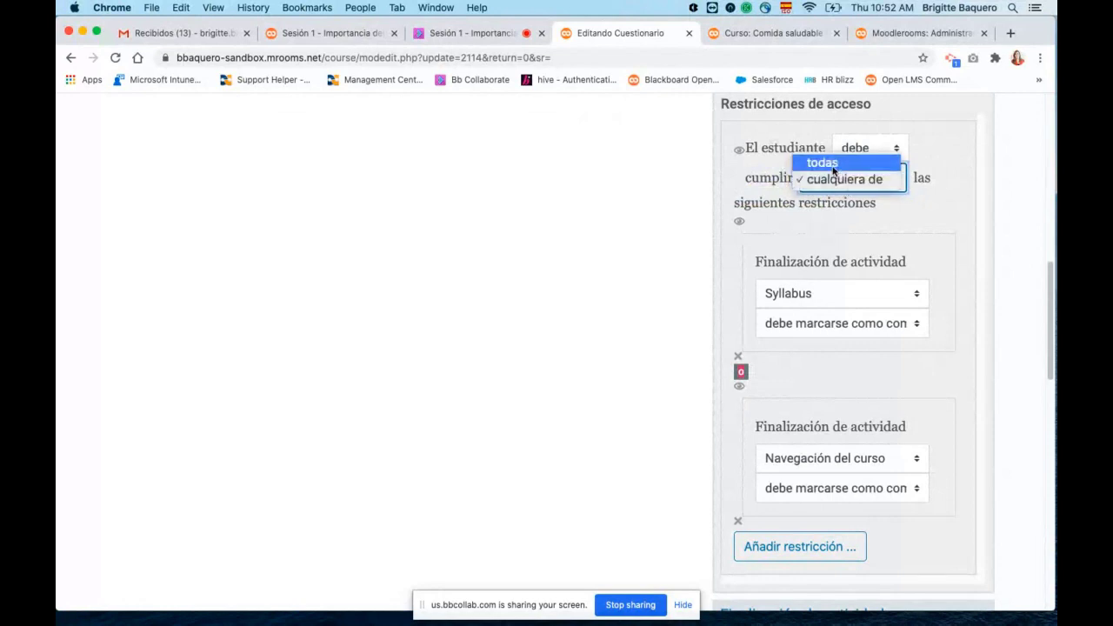
{"action": "left_click", "coordinate": [834, 165]}
{"action": "left_click", "coordinate": [792, 177]}
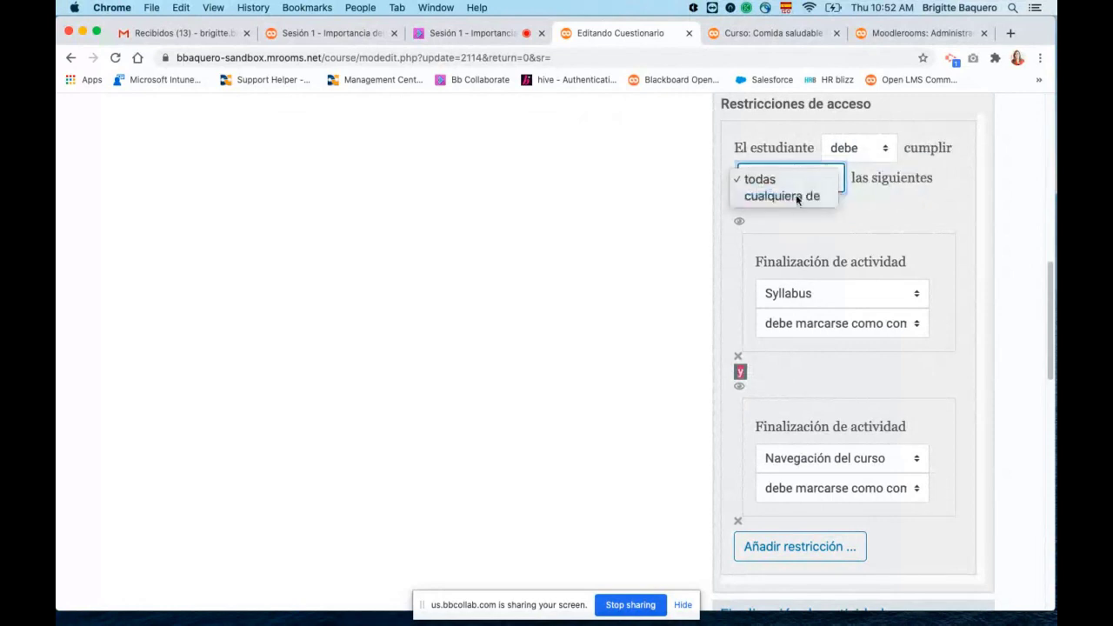
{"action": "left_click", "coordinate": [798, 196]}
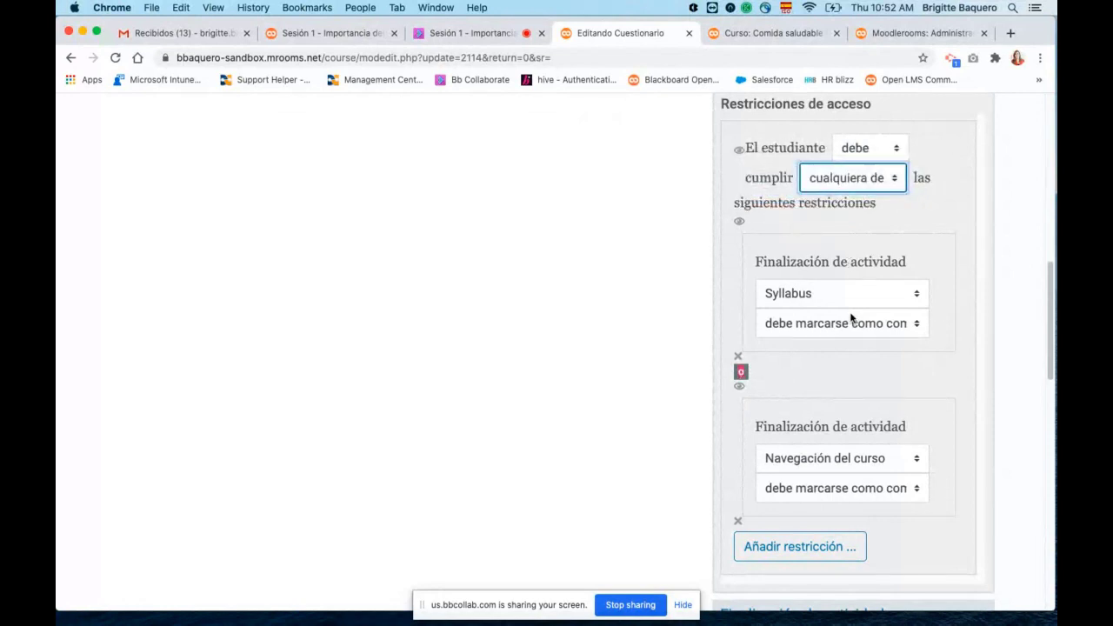
Check both completion conditions and set the quiz's restriction matching back to todas
{"action": "scroll", "coordinate": [831, 357], "scroll_direction": "down", "scroll_amount": 5}
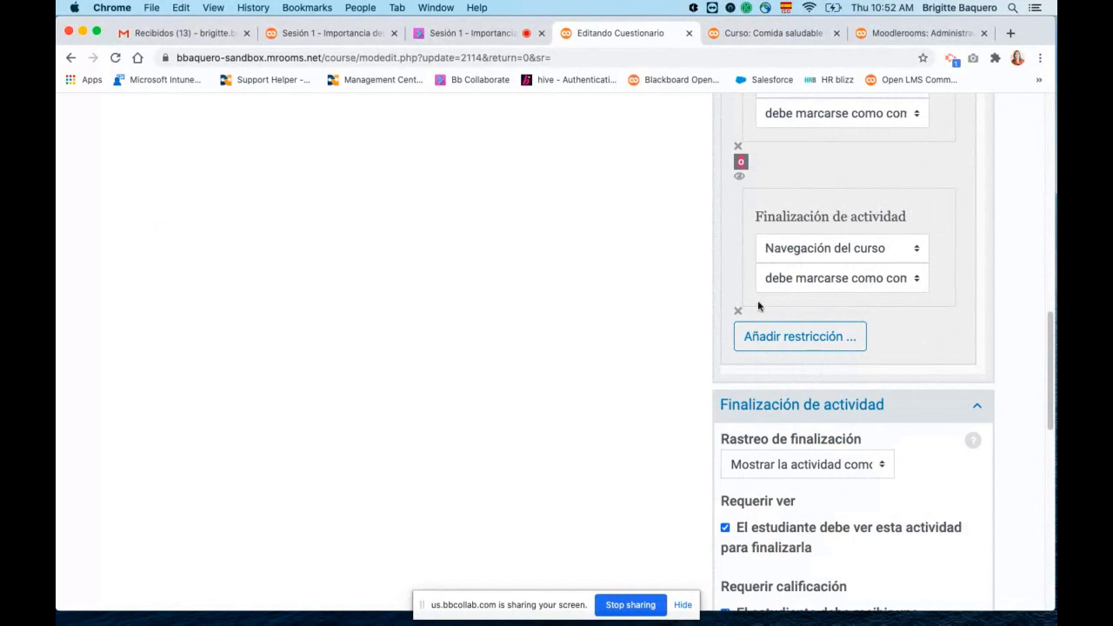
{"action": "scroll", "coordinate": [872, 268], "scroll_direction": "up", "scroll_amount": 5}
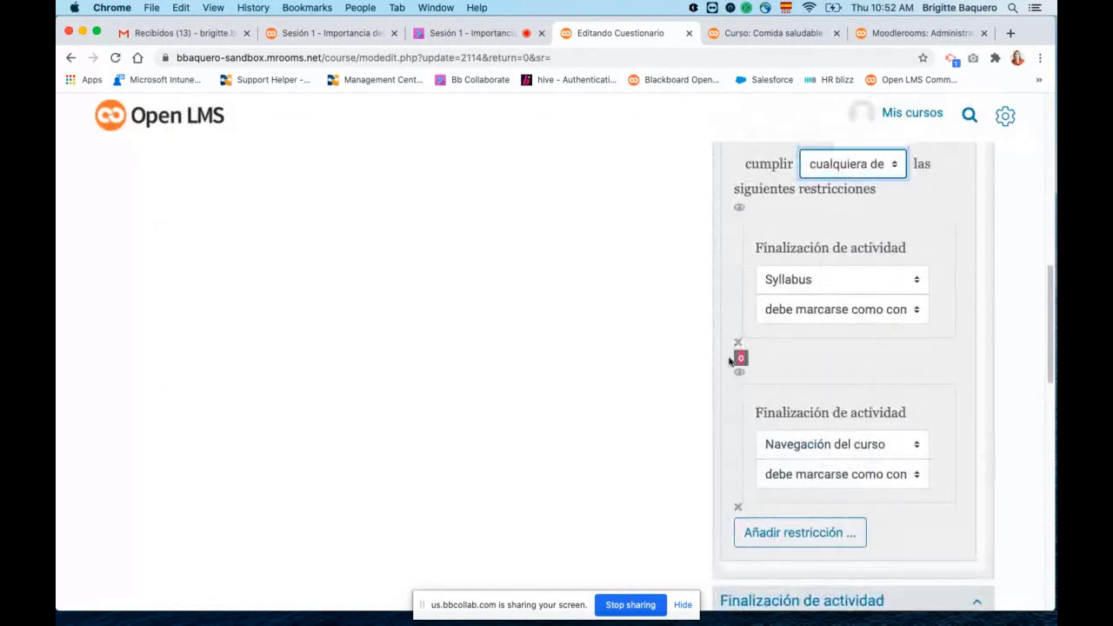
{"action": "scroll", "coordinate": [883, 232], "scroll_direction": "up", "scroll_amount": 3}
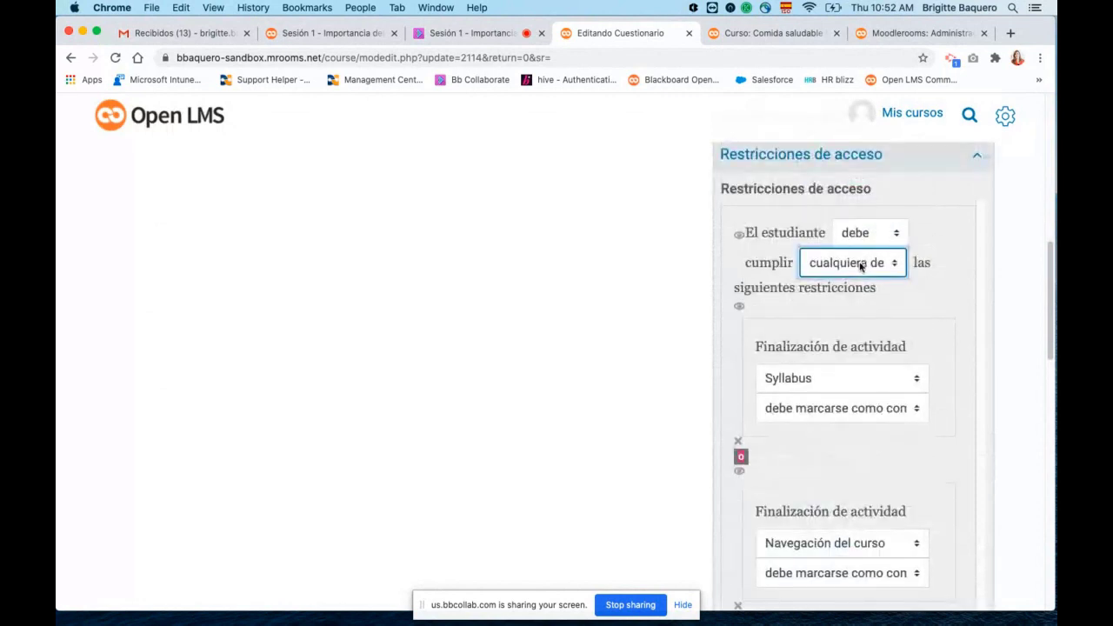
{"action": "left_click", "coordinate": [849, 264]}
{"action": "left_click", "coordinate": [831, 252]}
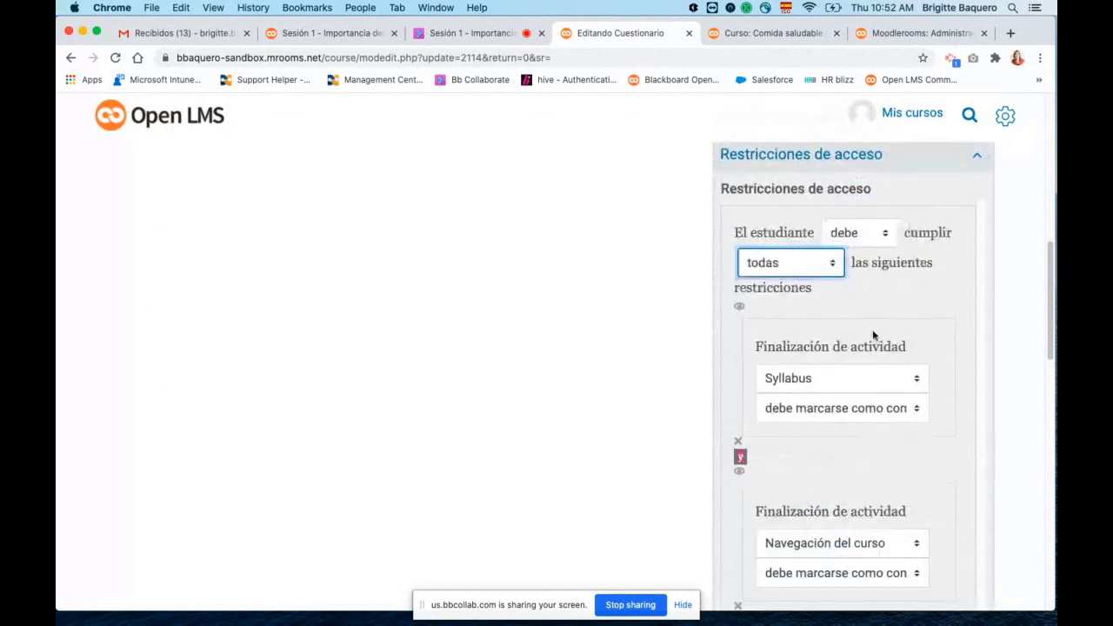
Look over the restriction types available for the quiz down to Conjunto de restricciones, and return to the existing restrictions
{"action": "scroll", "coordinate": [873, 336], "scroll_direction": "down", "scroll_amount": 6}
{"action": "scroll", "coordinate": [873, 344], "scroll_direction": "up", "scroll_amount": 1}
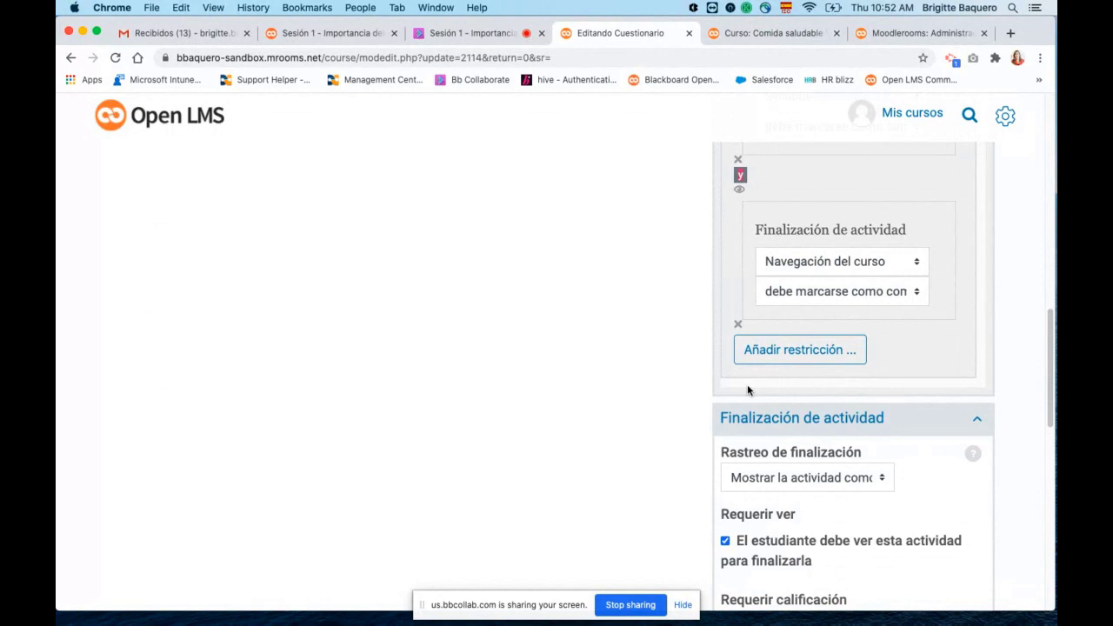
{"action": "left_click", "coordinate": [790, 355]}
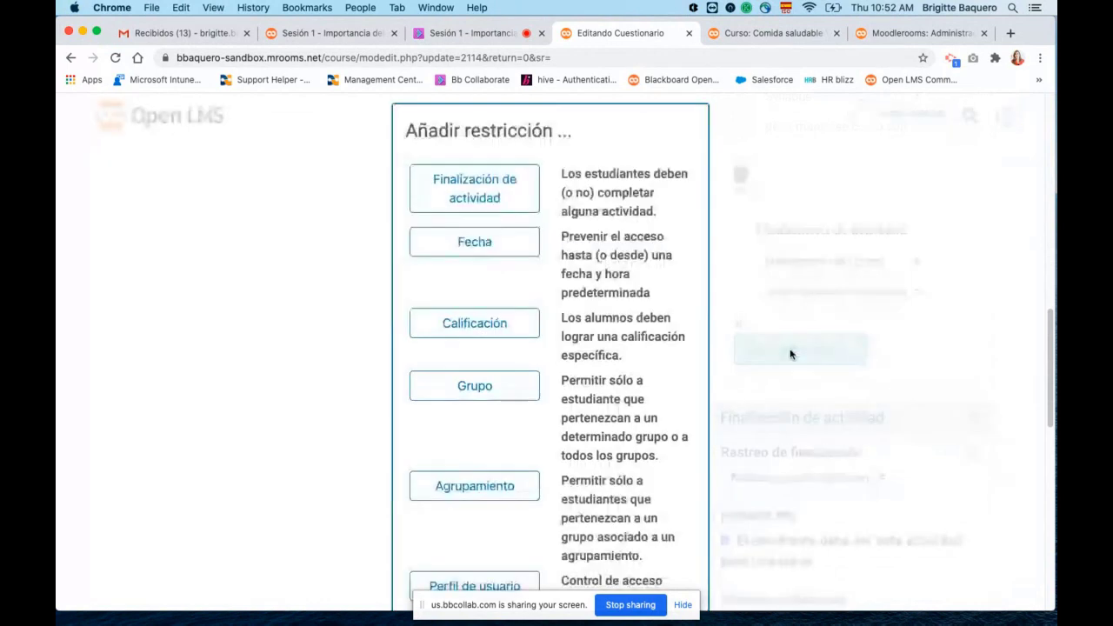
{"action": "scroll", "coordinate": [383, 426], "scroll_direction": "down", "scroll_amount": 5}
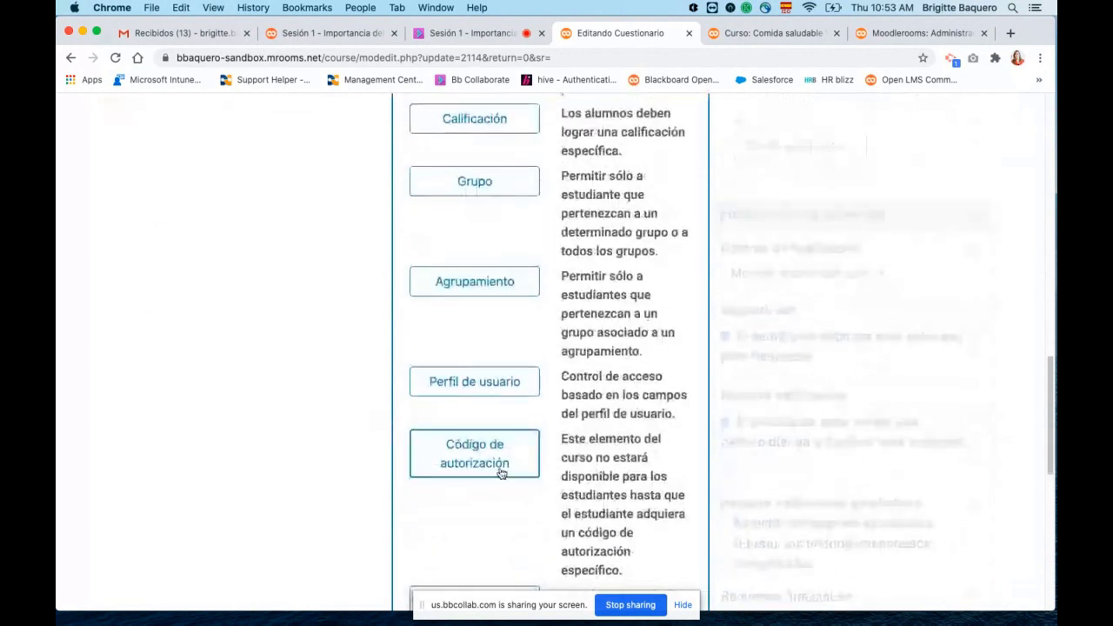
{"action": "scroll", "coordinate": [470, 435], "scroll_direction": "down", "scroll_amount": 6}
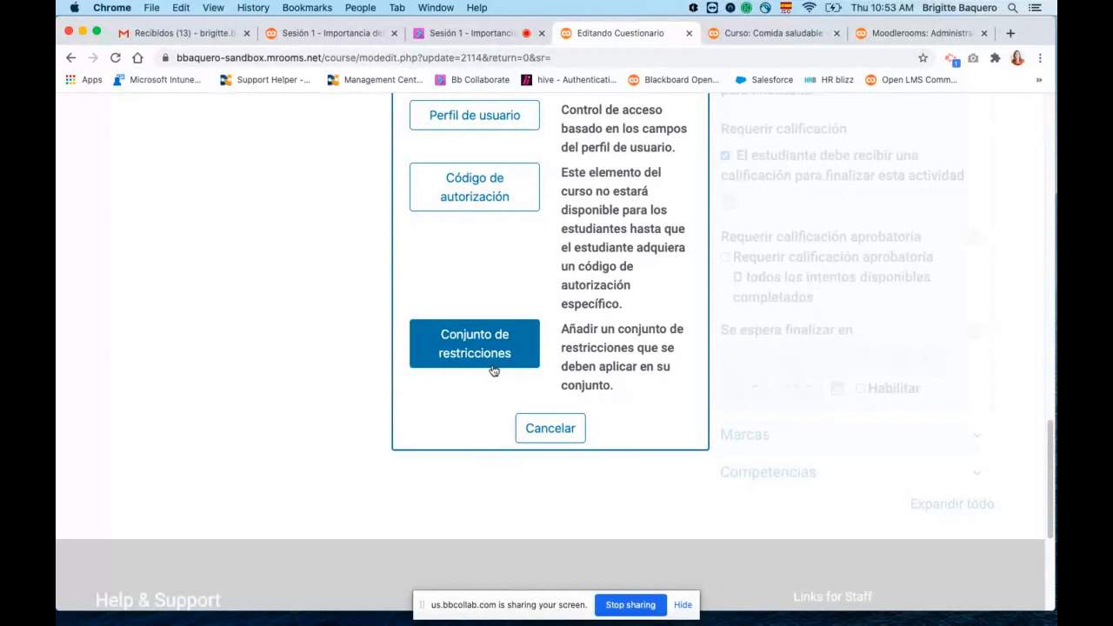
{"action": "left_click", "coordinate": [493, 370]}
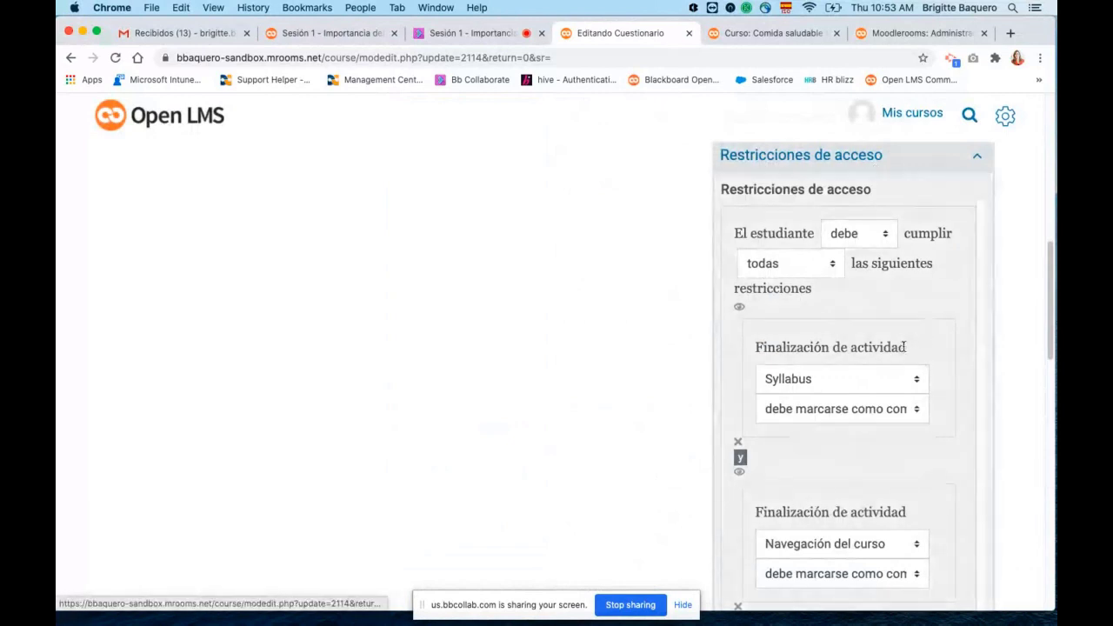
Set both the Syllabus and Navegación del curso completion conditions to hide the quiz from students who do not meet them
{"action": "scroll", "coordinate": [905, 347], "scroll_direction": "down", "scroll_amount": 1}
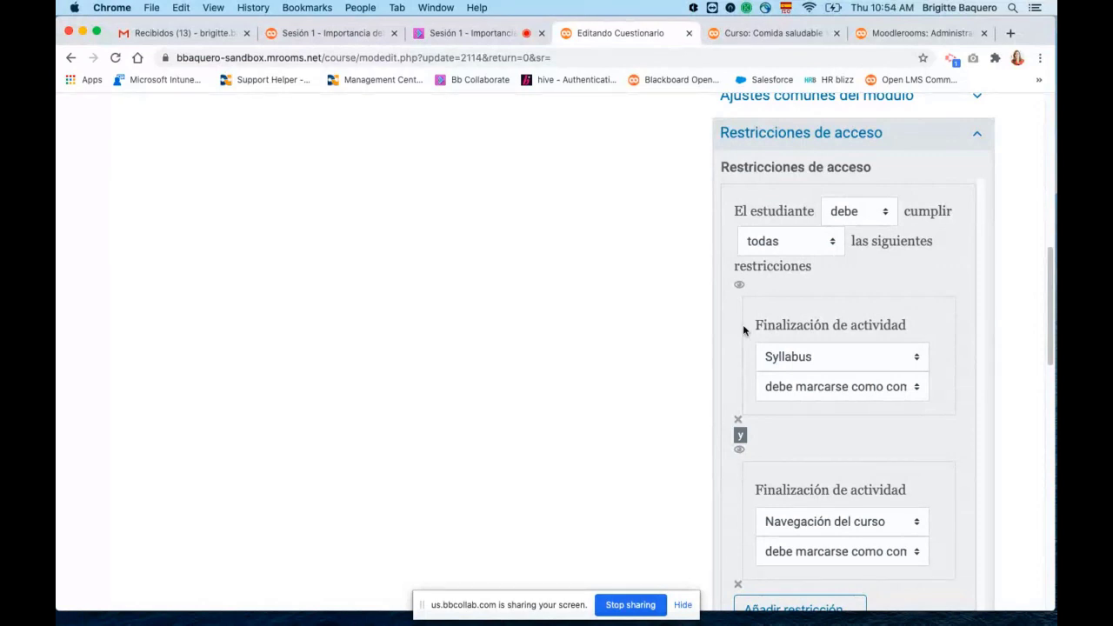
{"action": "scroll", "coordinate": [810, 417], "scroll_direction": "down", "scroll_amount": 2}
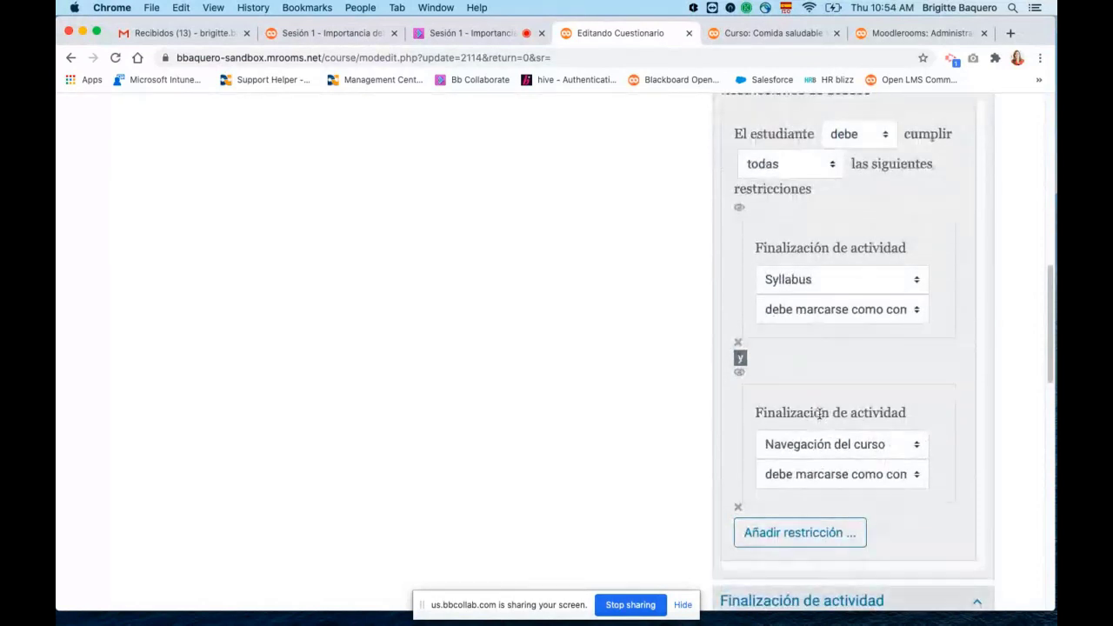
{"action": "left_click", "coordinate": [739, 208]}
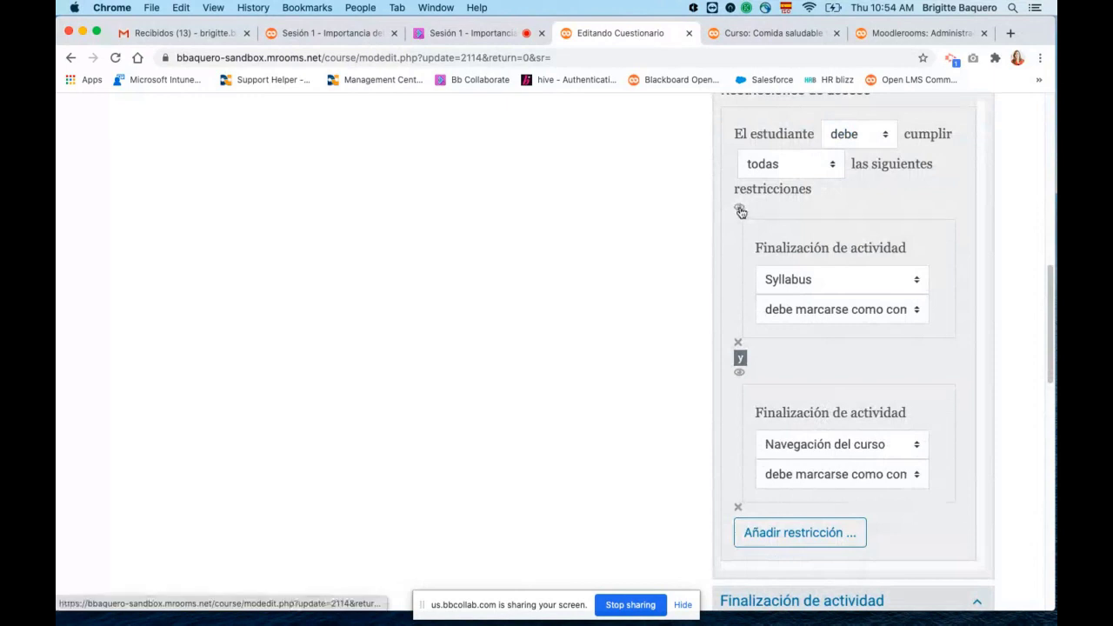
{"action": "left_click", "coordinate": [740, 373]}
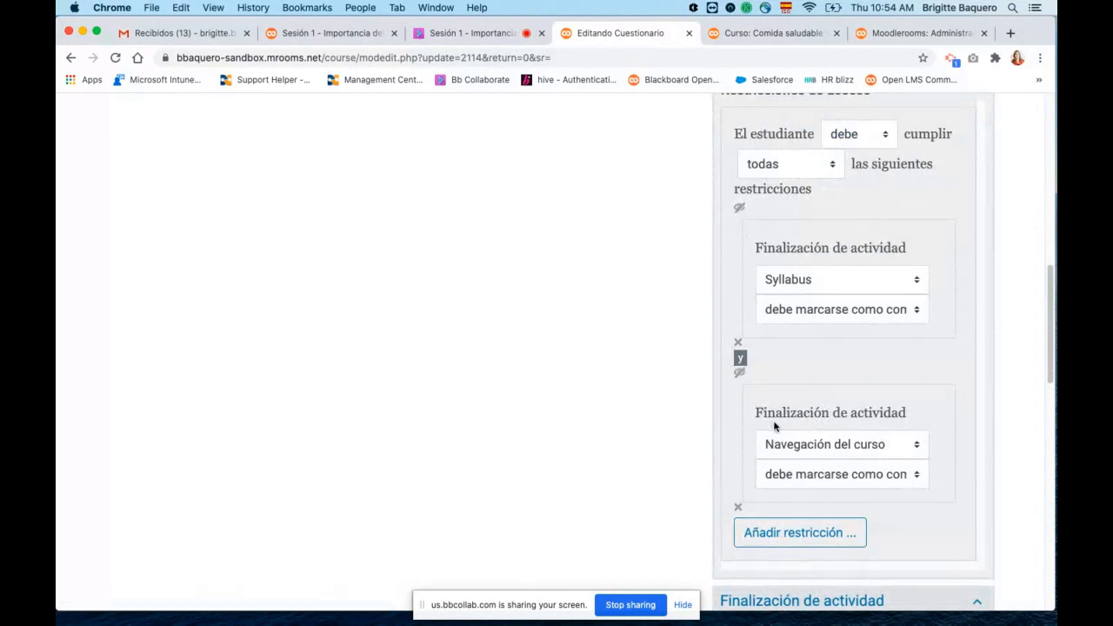
Check which quiz is being edited, and make the Syllabus and Navegación del curso conditions visible to students again
{"action": "scroll", "coordinate": [484, 388], "scroll_direction": "up", "scroll_amount": 15}
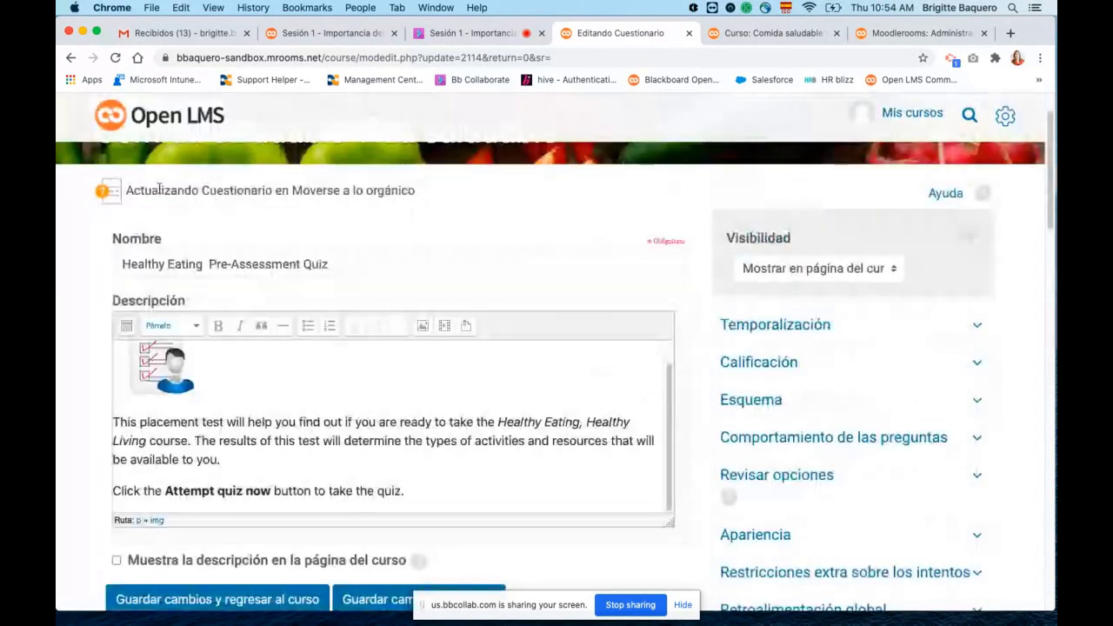
{"action": "scroll", "coordinate": [397, 286], "scroll_direction": "down", "scroll_amount": 15}
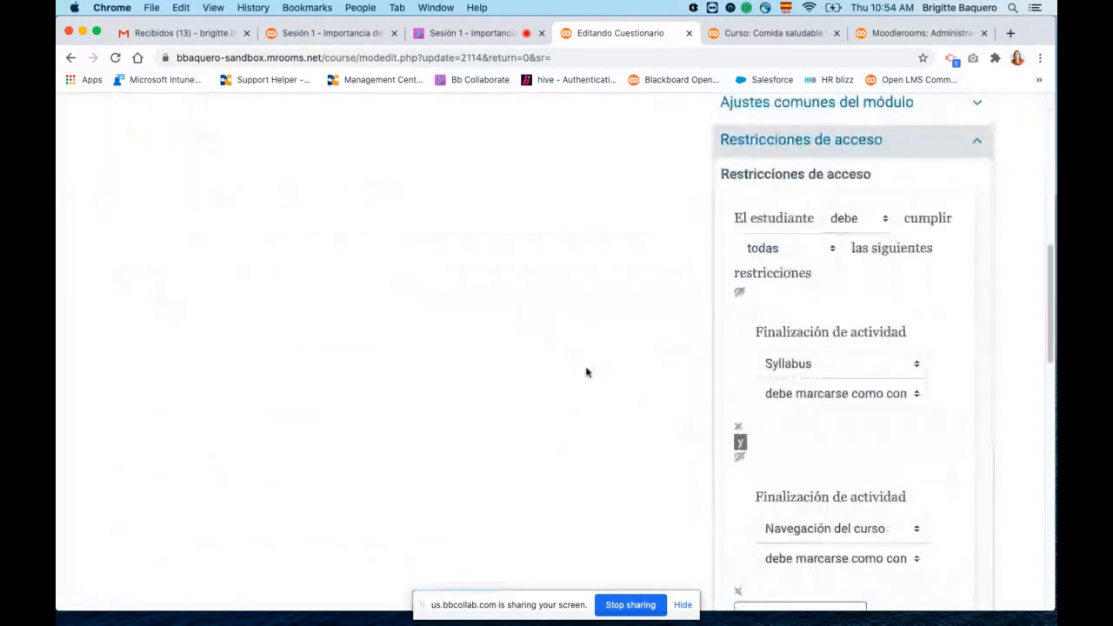
{"action": "scroll", "coordinate": [586, 372], "scroll_direction": "down", "scroll_amount": 3}
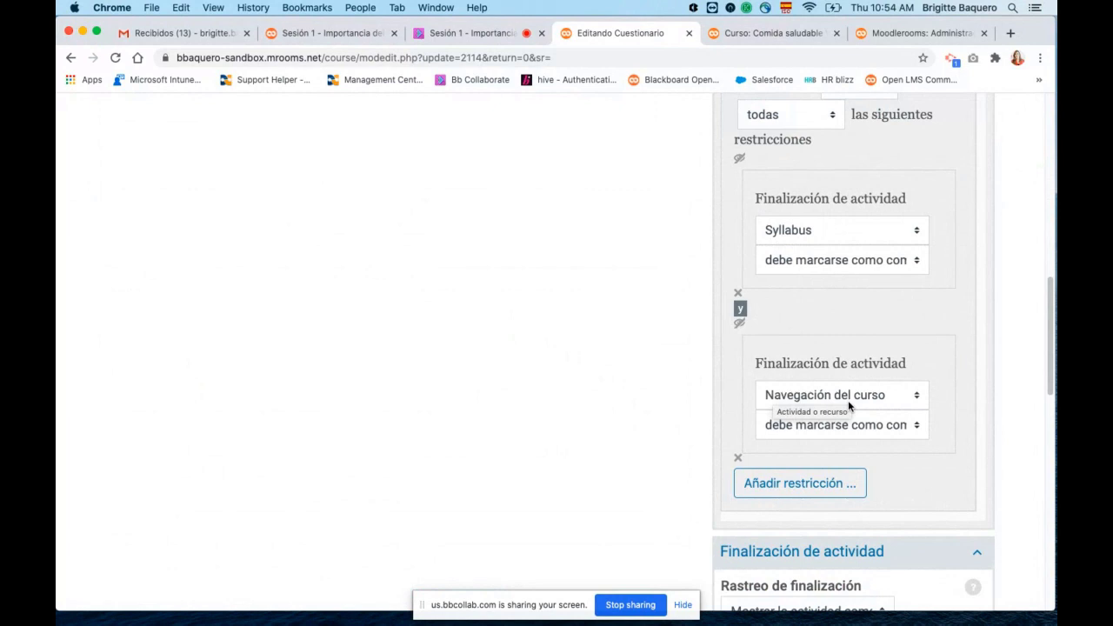
{"action": "left_click", "coordinate": [740, 159]}
{"action": "left_click", "coordinate": [741, 324]}
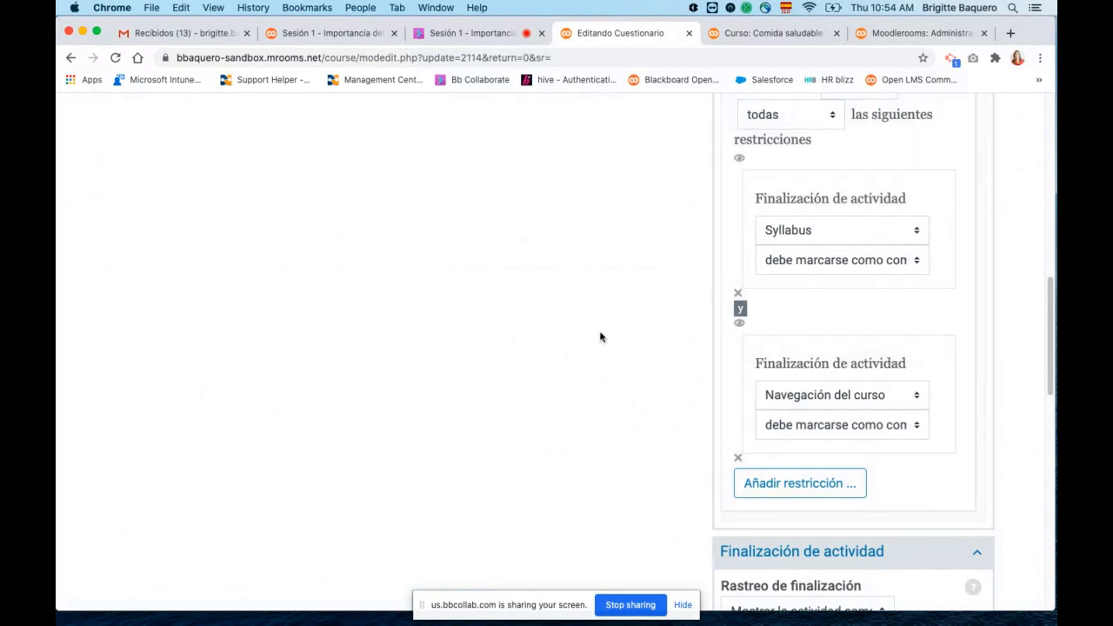
Save the quiz settings, return to the course and check the restriction lock on Healthy Eating Pre-Assessment Quiz
{"action": "scroll", "coordinate": [737, 440], "scroll_direction": "down", "scroll_amount": 5}
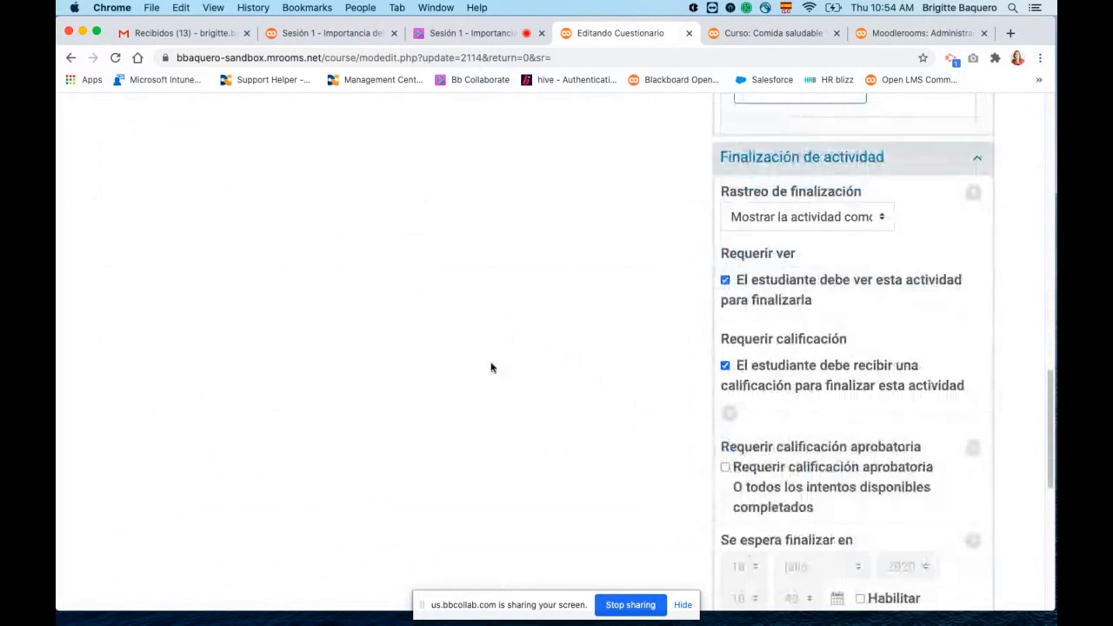
{"action": "scroll", "coordinate": [487, 370], "scroll_direction": "up", "scroll_amount": 8}
{"action": "scroll", "coordinate": [486, 369], "scroll_direction": "up", "scroll_amount": 1}
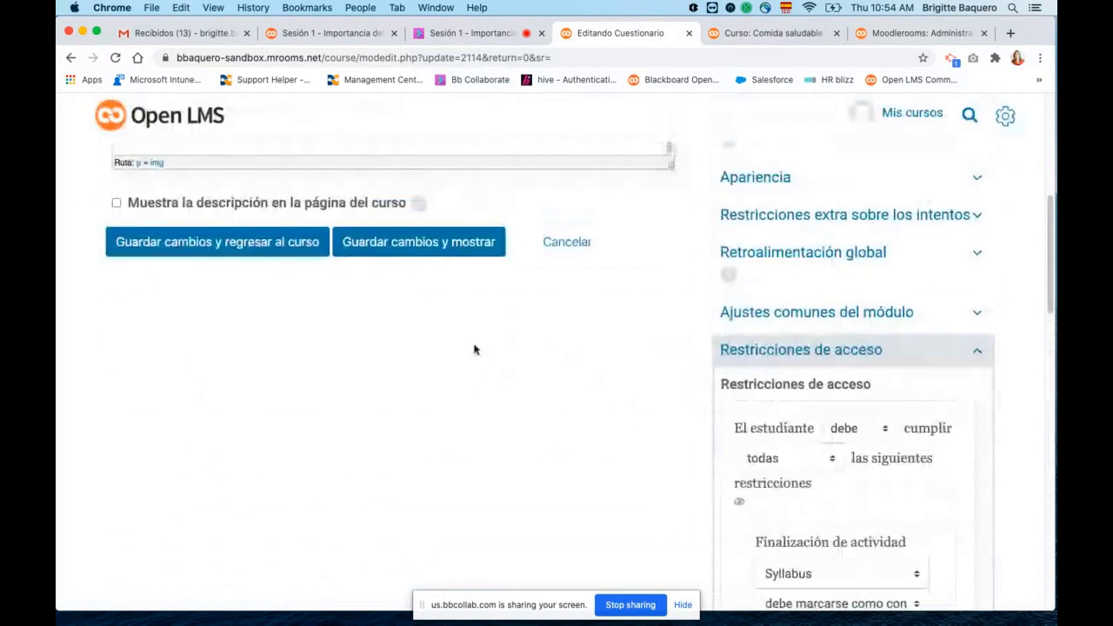
{"action": "left_click", "coordinate": [239, 242]}
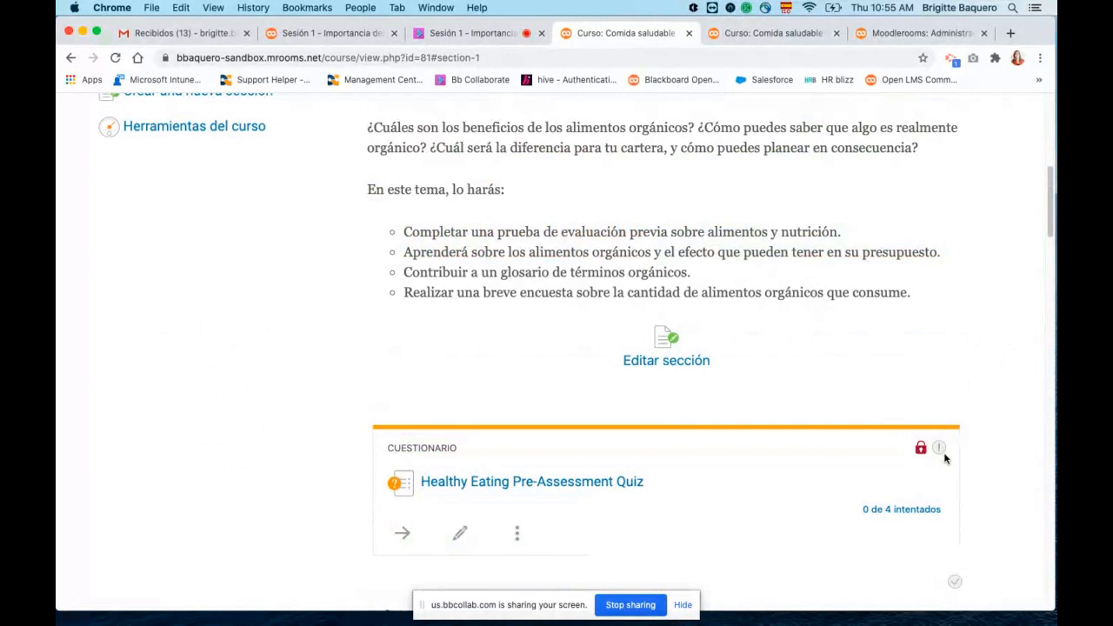
{"action": "scroll", "coordinate": [751, 373], "scroll_direction": "down", "scroll_amount": 3}
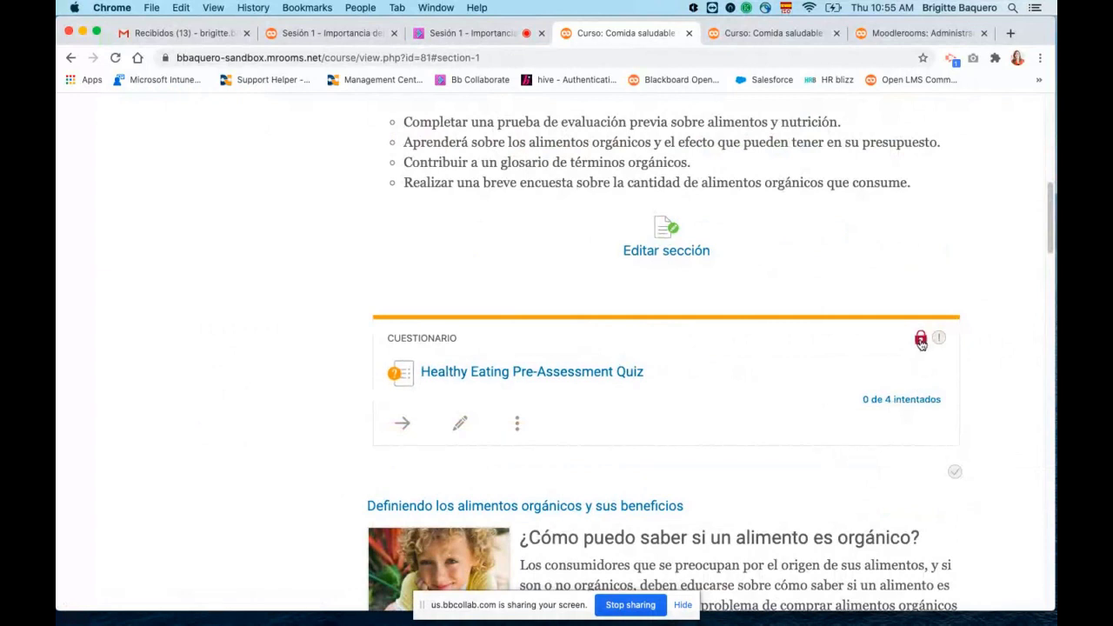
{"action": "left_click", "coordinate": [921, 341]}
Open the settings of the Asignación de la investigación assignment and expand its Disponibilidad dates
{"action": "scroll", "coordinate": [544, 479], "scroll_direction": "down", "scroll_amount": 10}
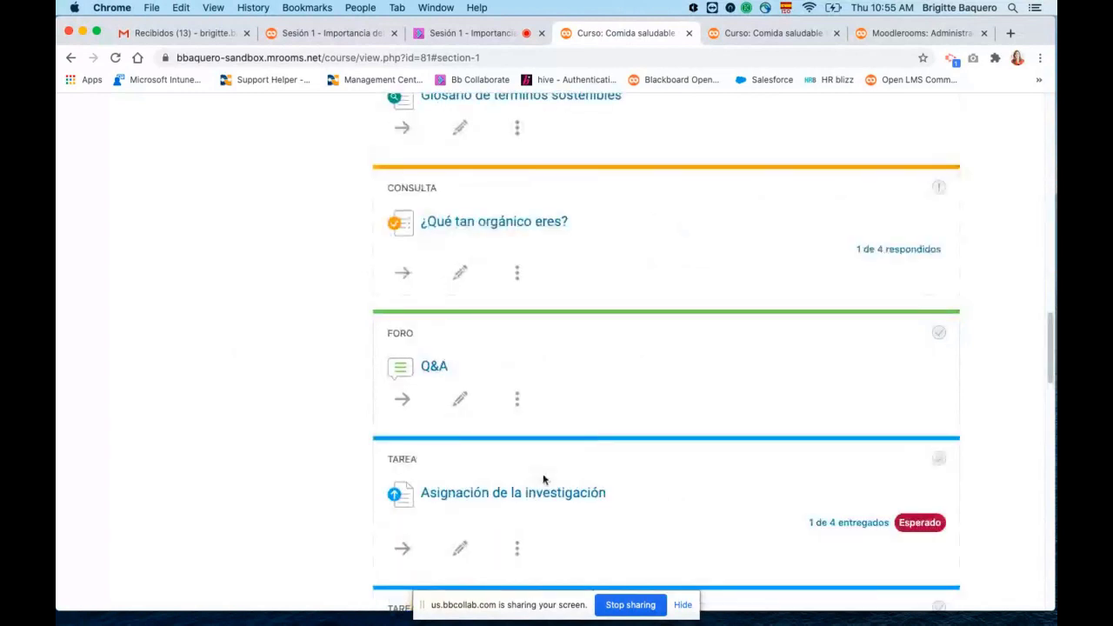
{"action": "scroll", "coordinate": [544, 479], "scroll_direction": "down", "scroll_amount": 3}
{"action": "left_click", "coordinate": [459, 410]}
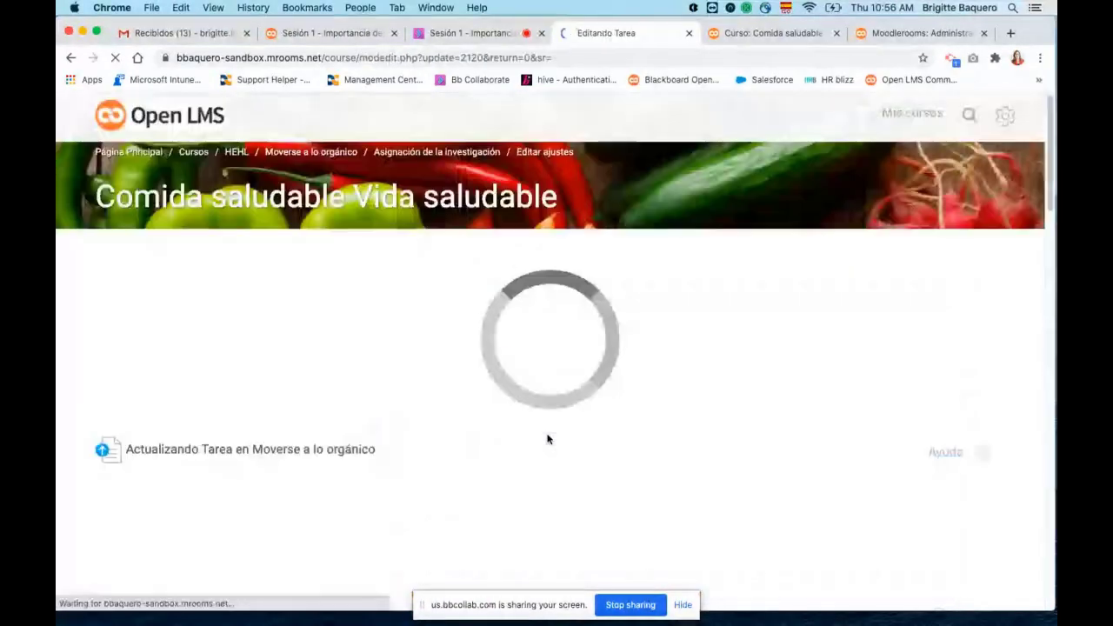
{"action": "scroll", "coordinate": [805, 351], "scroll_direction": "down", "scroll_amount": 1}
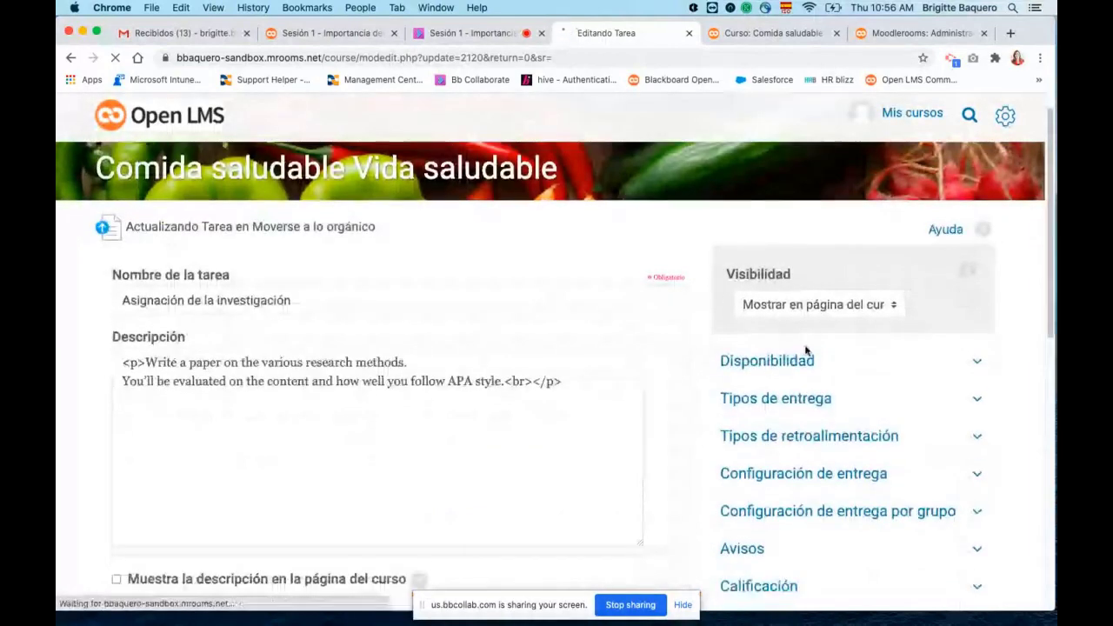
{"action": "left_click", "coordinate": [806, 357]}
{"action": "scroll", "coordinate": [800, 435], "scroll_direction": "down", "scroll_amount": 3}
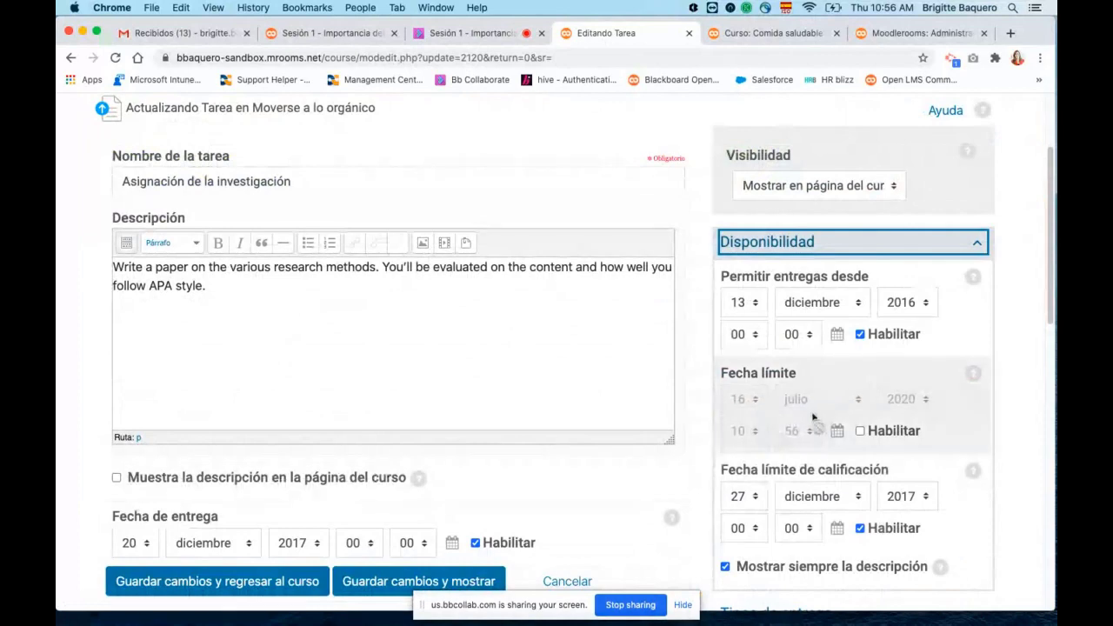
From the assignment's Restricciones de acceso, look over the available restriction types and close the list without adding one
{"action": "scroll", "coordinate": [822, 470], "scroll_direction": "down", "scroll_amount": 6}
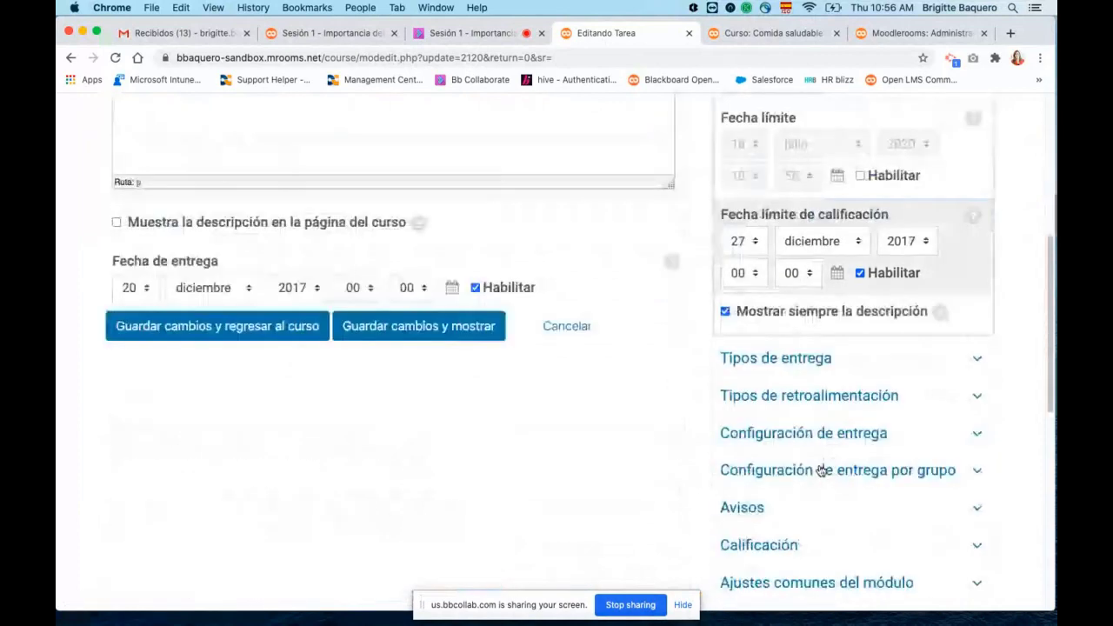
{"action": "scroll", "coordinate": [822, 471], "scroll_direction": "down", "scroll_amount": 3}
{"action": "left_click", "coordinate": [757, 500]}
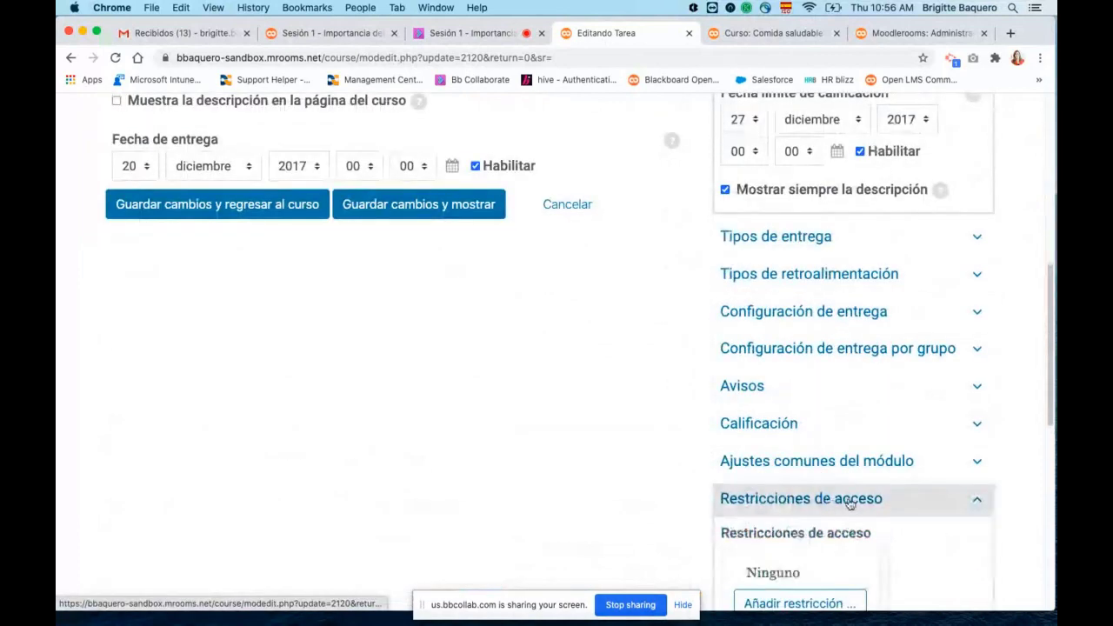
{"action": "scroll", "coordinate": [850, 504], "scroll_direction": "down", "scroll_amount": 5}
{"action": "left_click", "coordinate": [801, 393]}
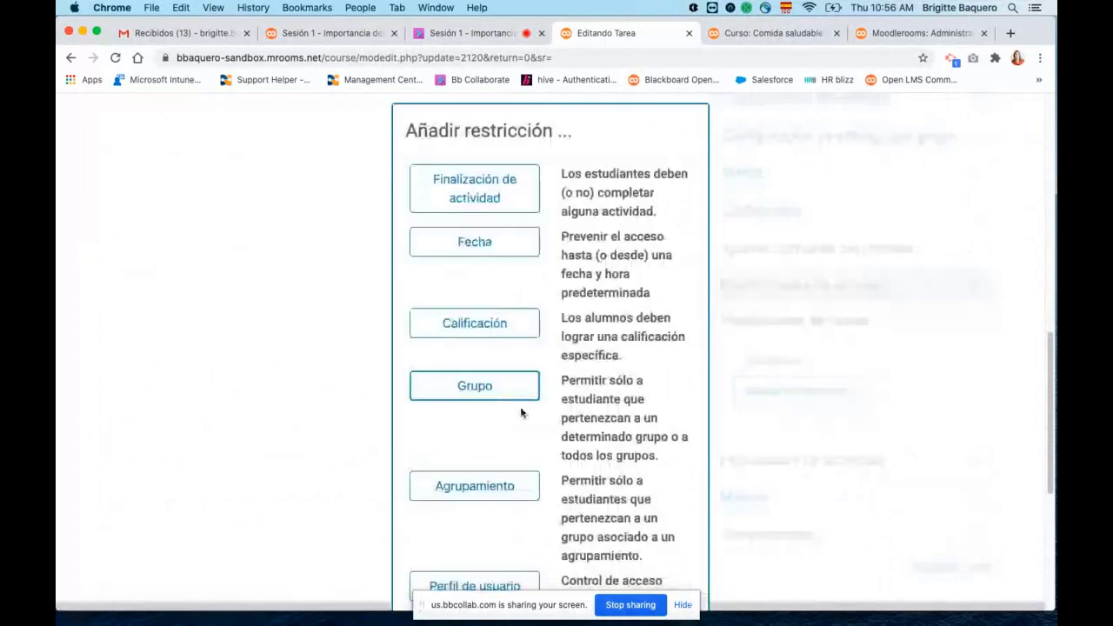
{"action": "left_click", "coordinate": [194, 343]}
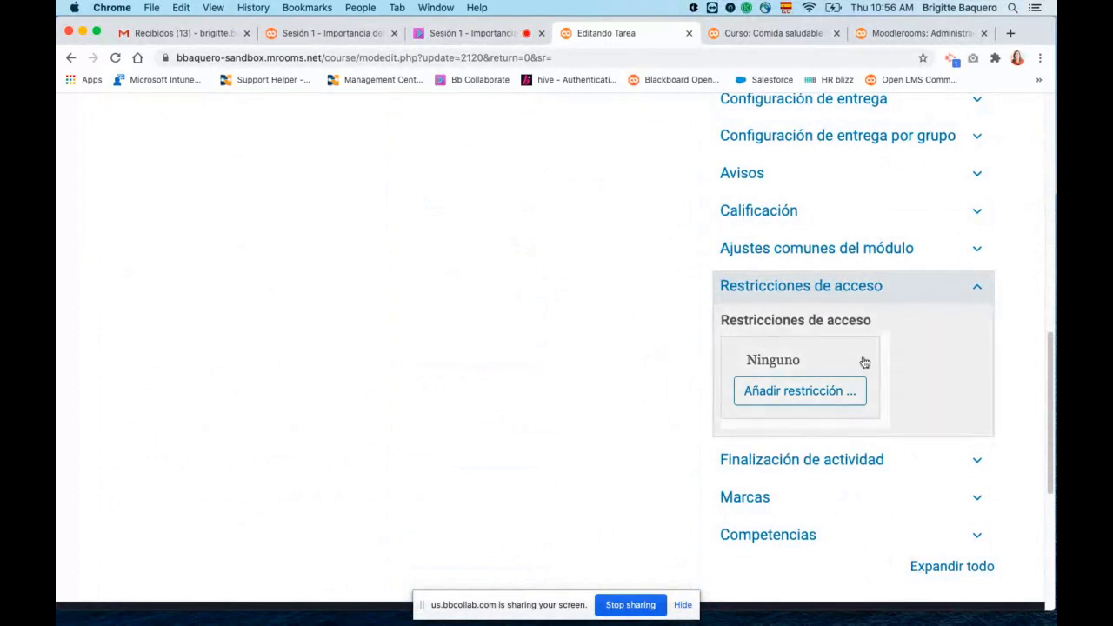
Leave the assignment settings without saving and return to the Moverse a lo orgánico section of the course
{"action": "scroll", "coordinate": [865, 362], "scroll_direction": "up", "scroll_amount": 10}
{"action": "scroll", "coordinate": [835, 204], "scroll_direction": "up", "scroll_amount": 1}
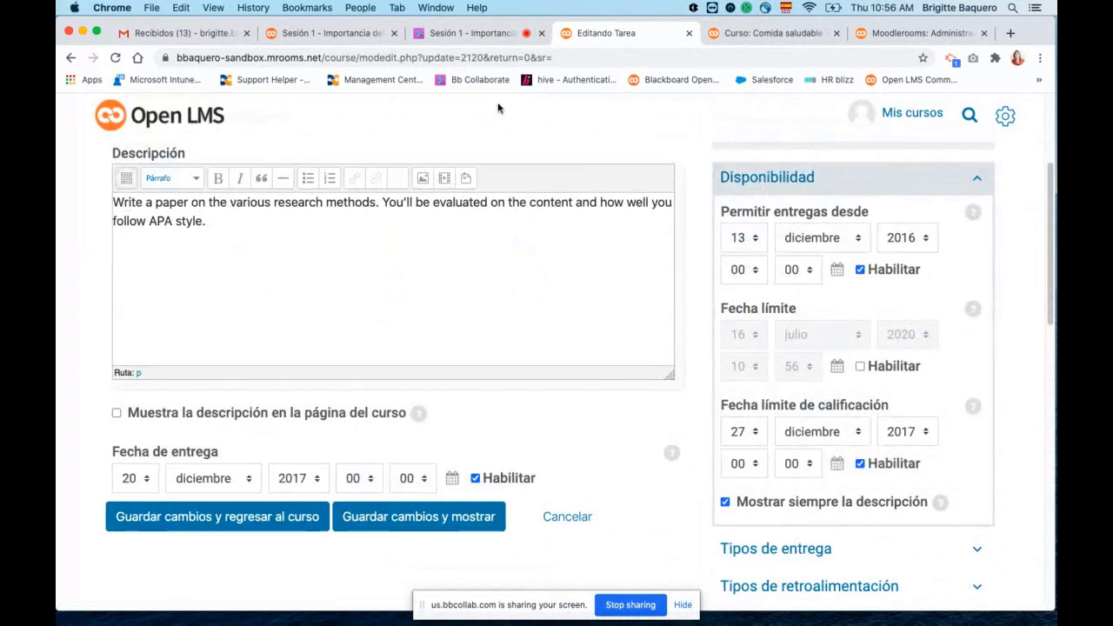
{"action": "left_click", "coordinate": [70, 58]}
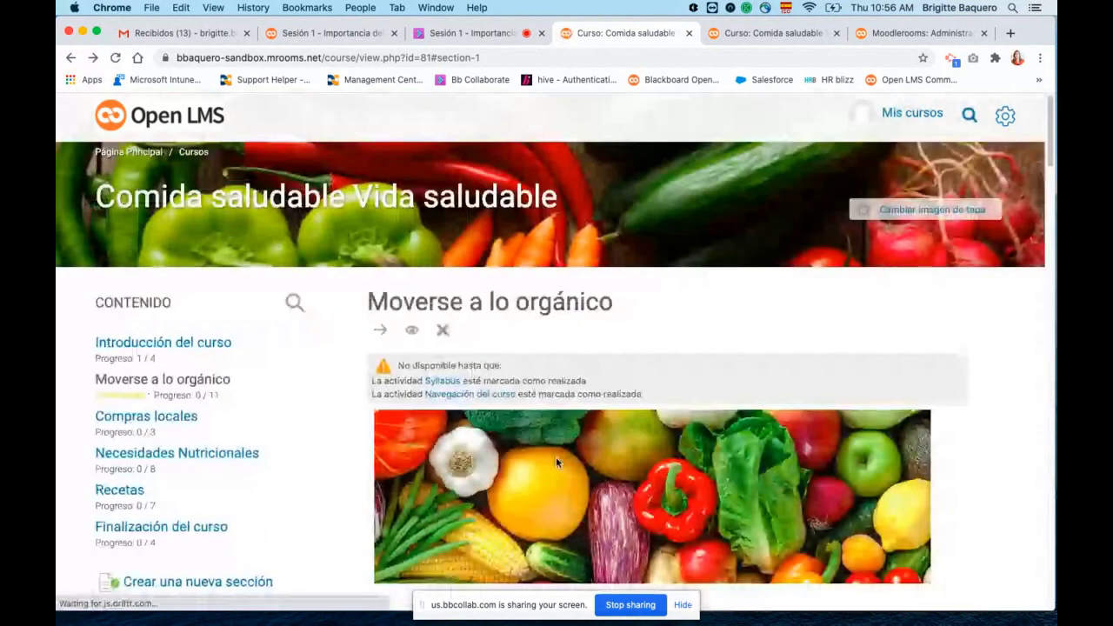
Open the Asignación de la investigación assignment page and review its description and submission summary
{"action": "scroll", "coordinate": [561, 465], "scroll_direction": "down", "scroll_amount": 3}
{"action": "scroll", "coordinate": [563, 470], "scroll_direction": "down", "scroll_amount": 10}
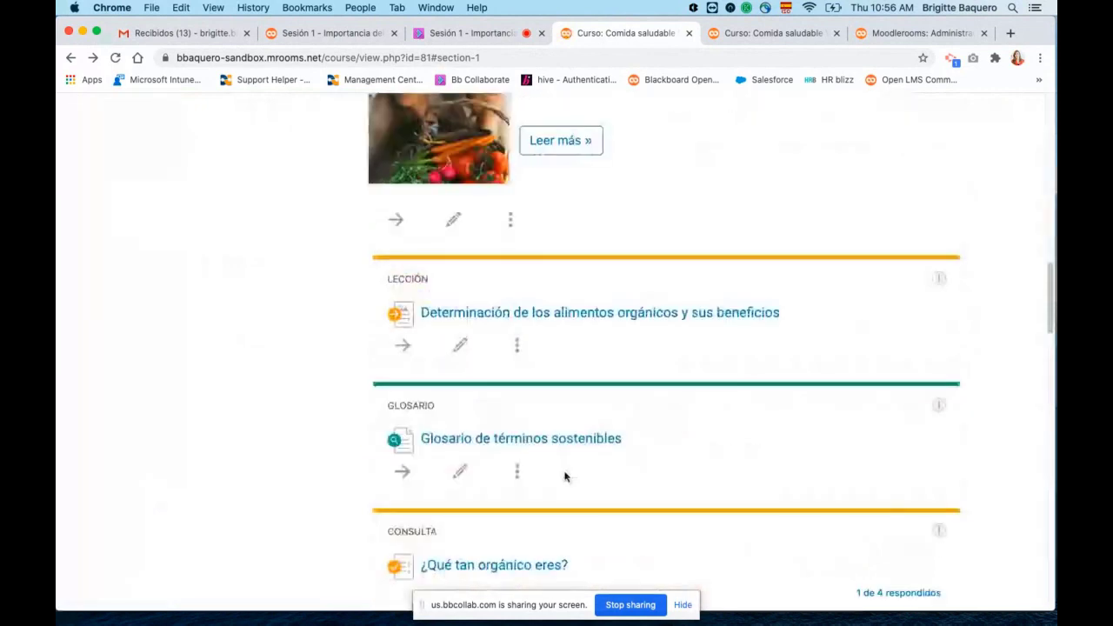
{"action": "scroll", "coordinate": [565, 476], "scroll_direction": "down", "scroll_amount": 5}
{"action": "scroll", "coordinate": [563, 480], "scroll_direction": "down", "scroll_amount": 4}
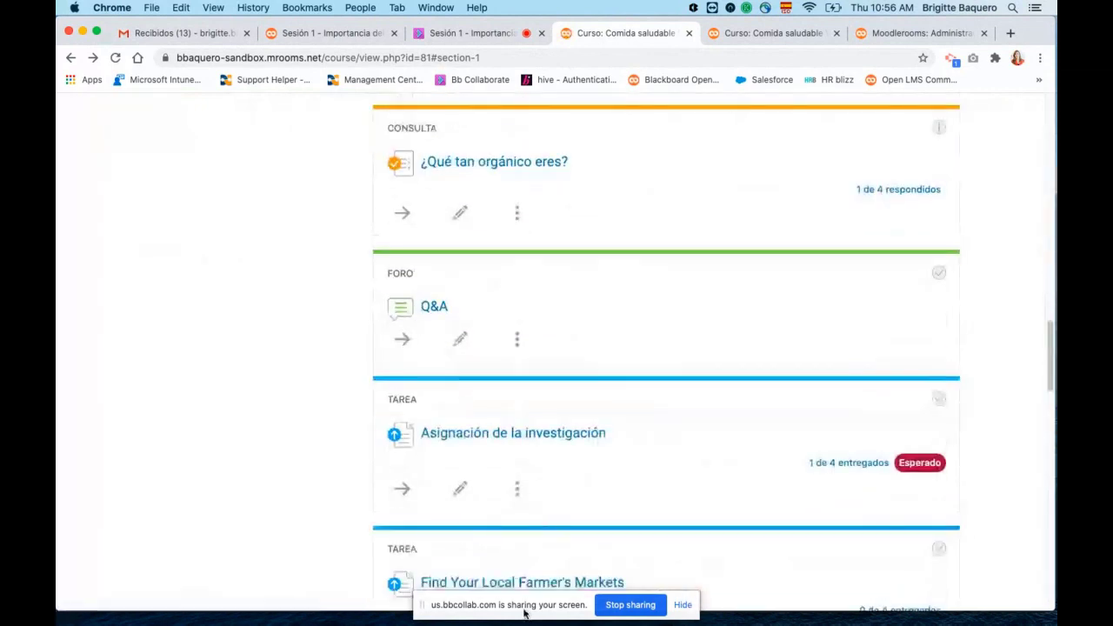
{"action": "left_click", "coordinate": [491, 437]}
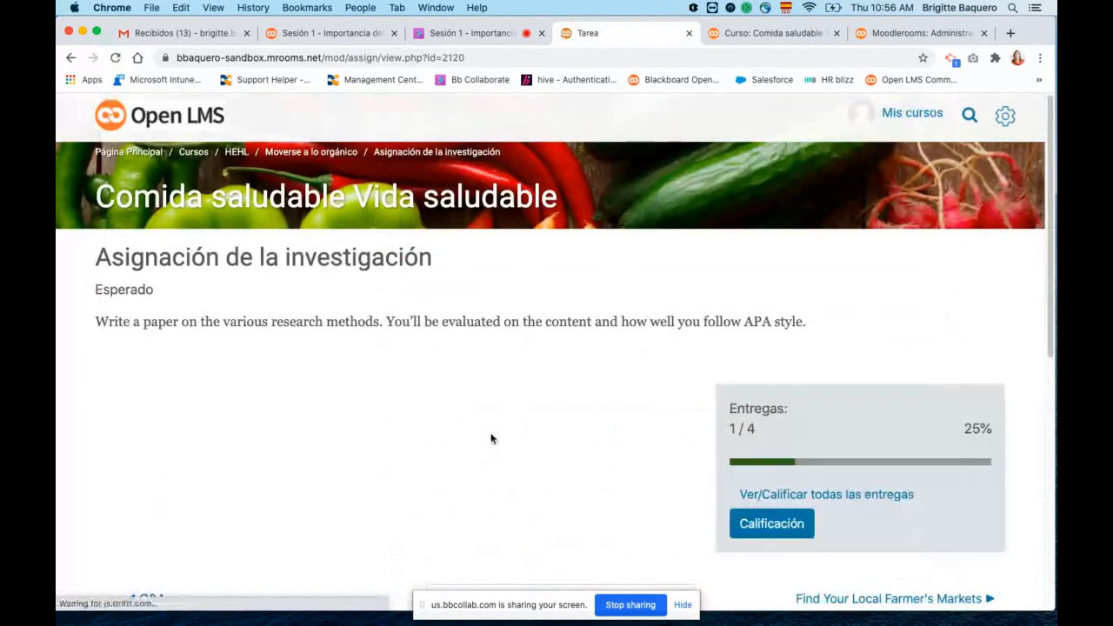
{"action": "scroll", "coordinate": [492, 440], "scroll_direction": "down", "scroll_amount": 2}
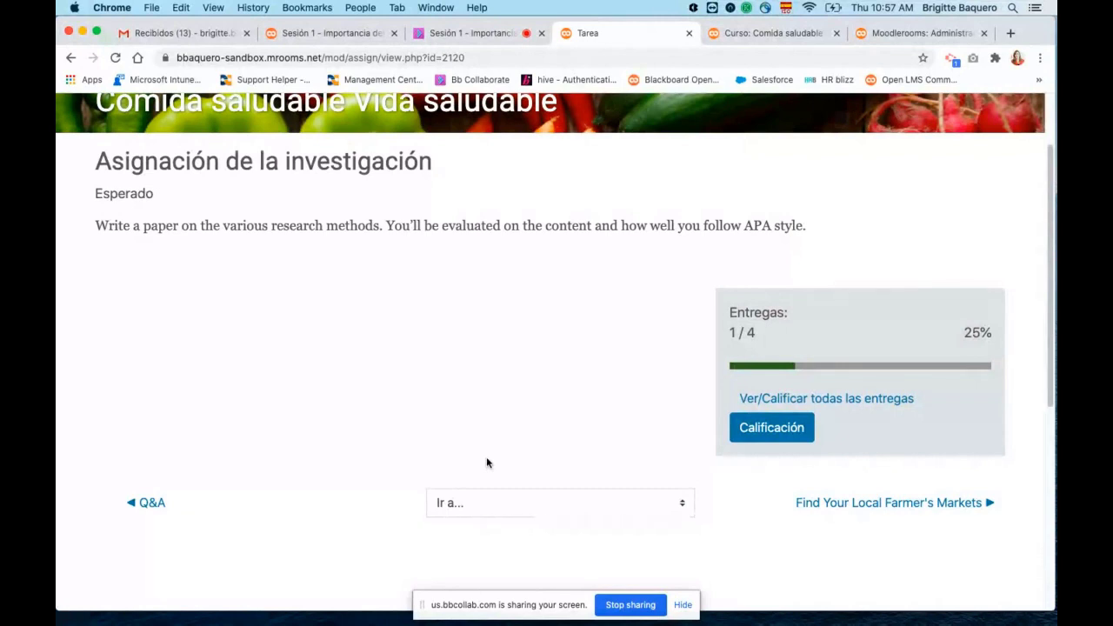
Return to the Moverse a lo orgánico section and look over its activities, introduction and access conditions
{"action": "left_click", "coordinate": [71, 58]}
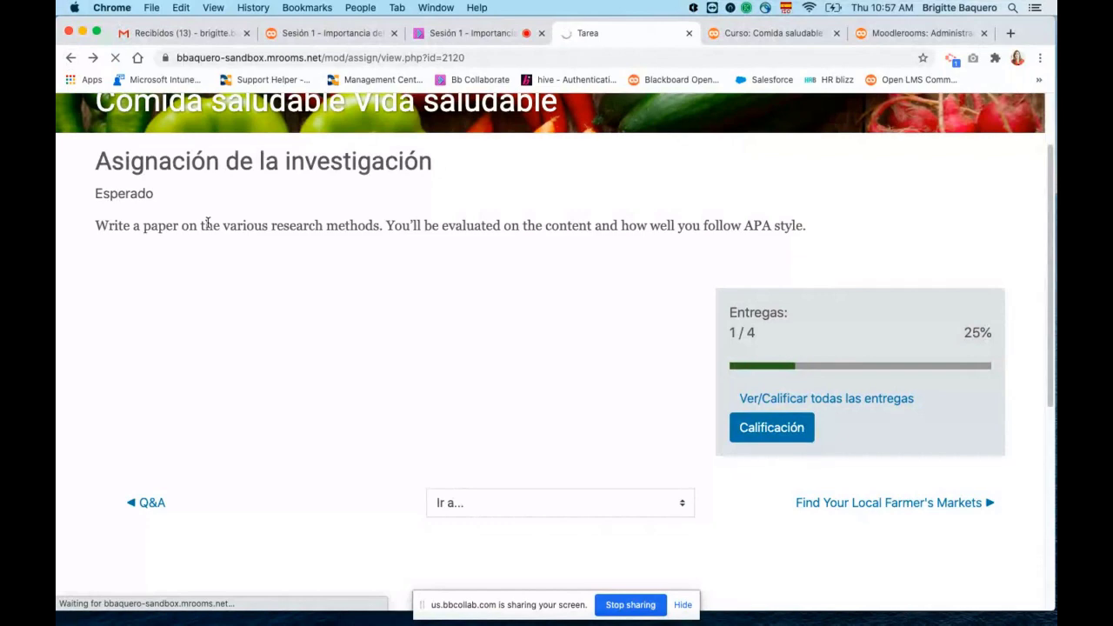
{"action": "scroll", "coordinate": [340, 304], "scroll_direction": "down", "scroll_amount": 10}
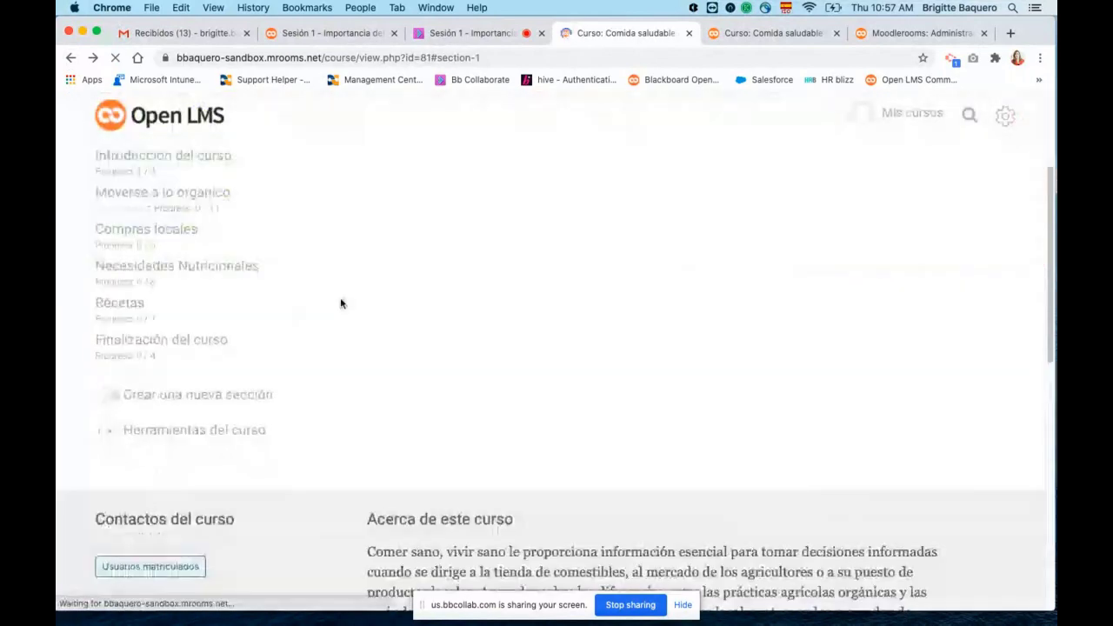
{"action": "scroll", "coordinate": [352, 304], "scroll_direction": "down", "scroll_amount": 2}
{"action": "scroll", "coordinate": [417, 328], "scroll_direction": "up", "scroll_amount": 1}
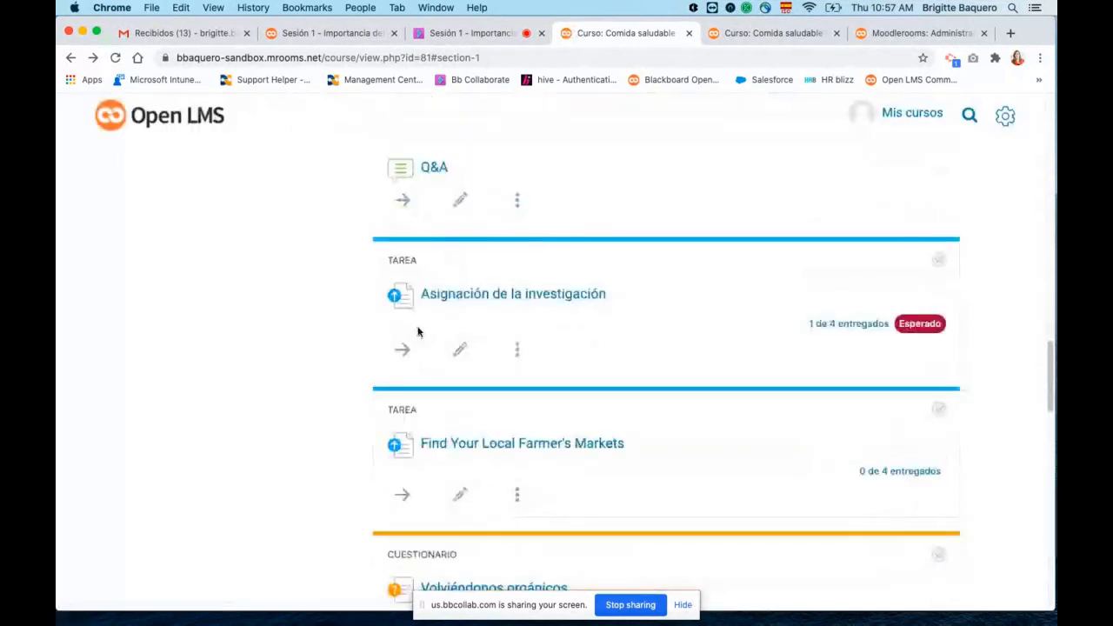
{"action": "scroll", "coordinate": [556, 339], "scroll_direction": "up", "scroll_amount": 4}
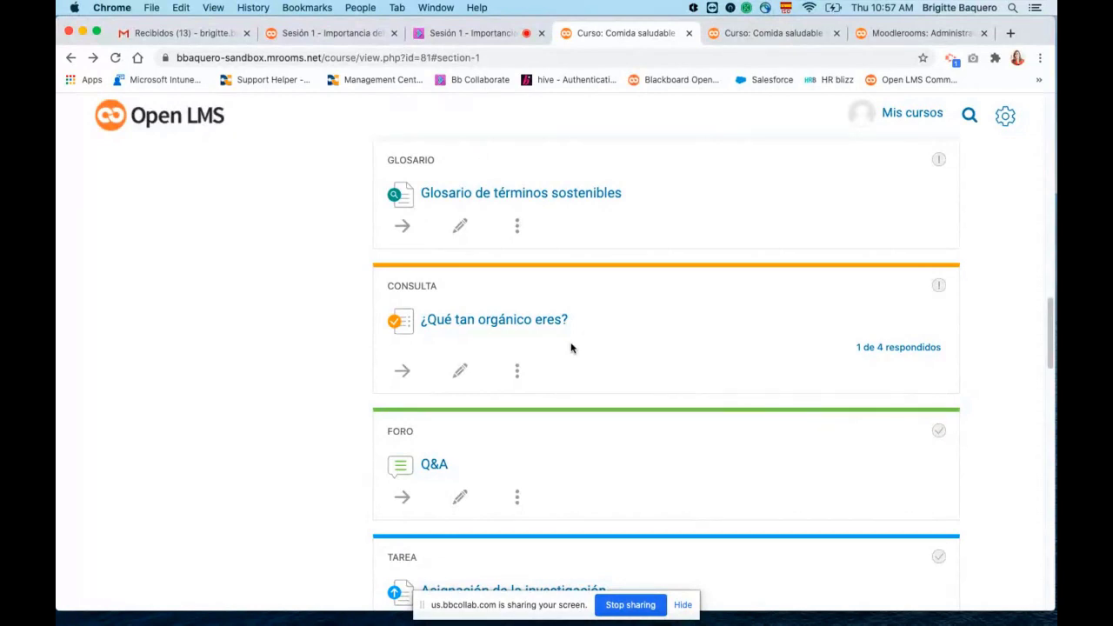
{"action": "scroll", "coordinate": [571, 348], "scroll_direction": "up", "scroll_amount": 5}
{"action": "scroll", "coordinate": [557, 342], "scroll_direction": "up", "scroll_amount": 3}
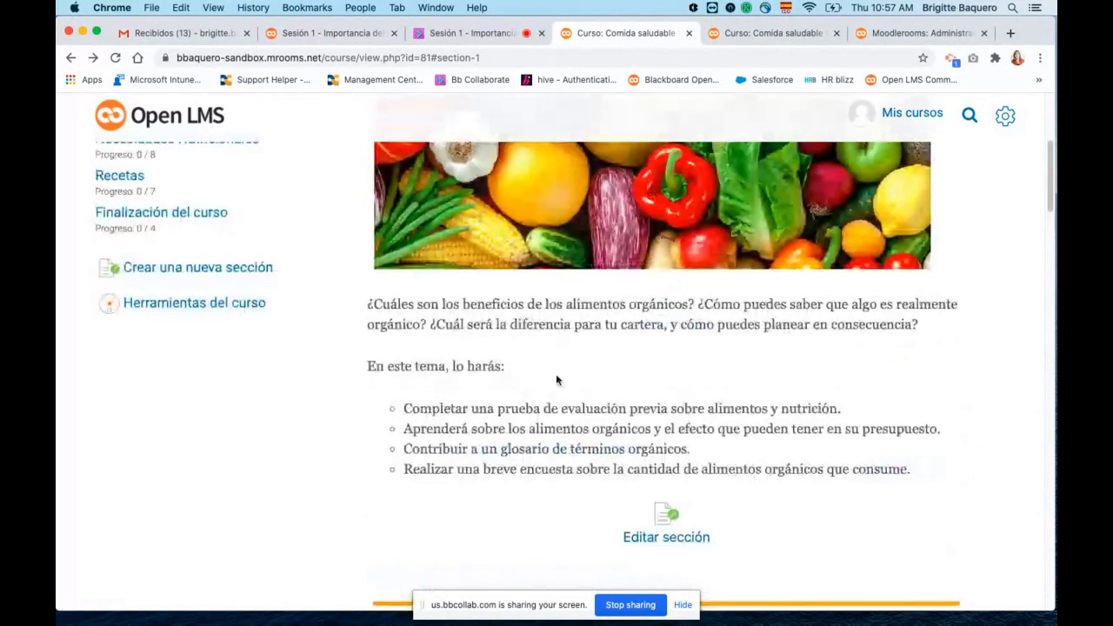
{"action": "scroll", "coordinate": [556, 376], "scroll_direction": "up", "scroll_amount": 3}
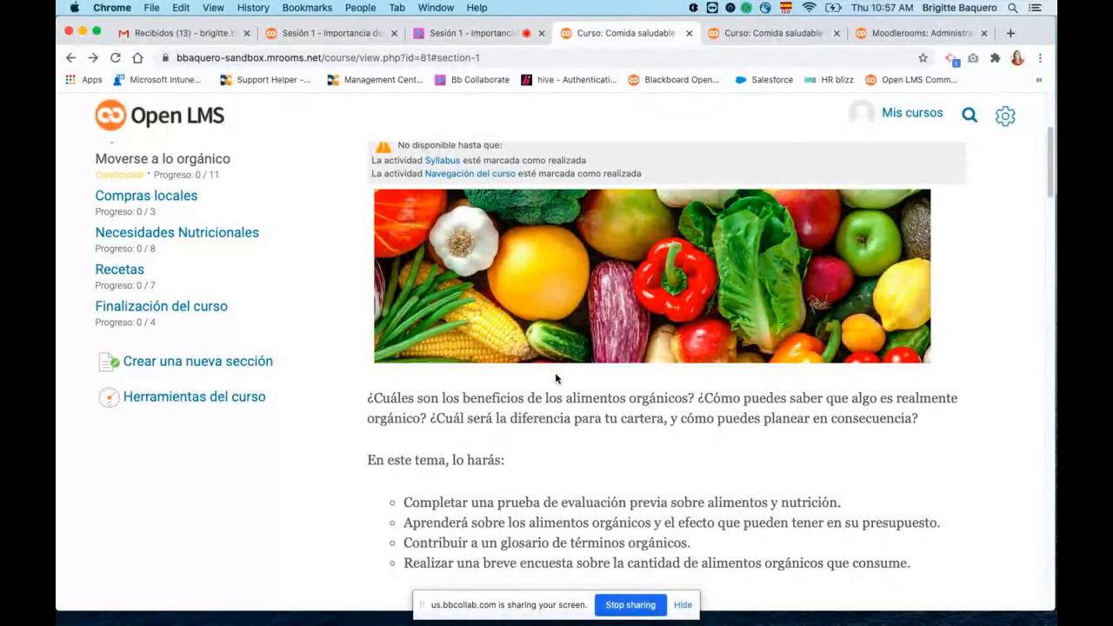
Check the Bb Collaborate session chat, return to the course and look through the section's activities up to Healthy Eating Pre-Assessment Quiz
{"action": "left_click", "coordinate": [447, 34]}
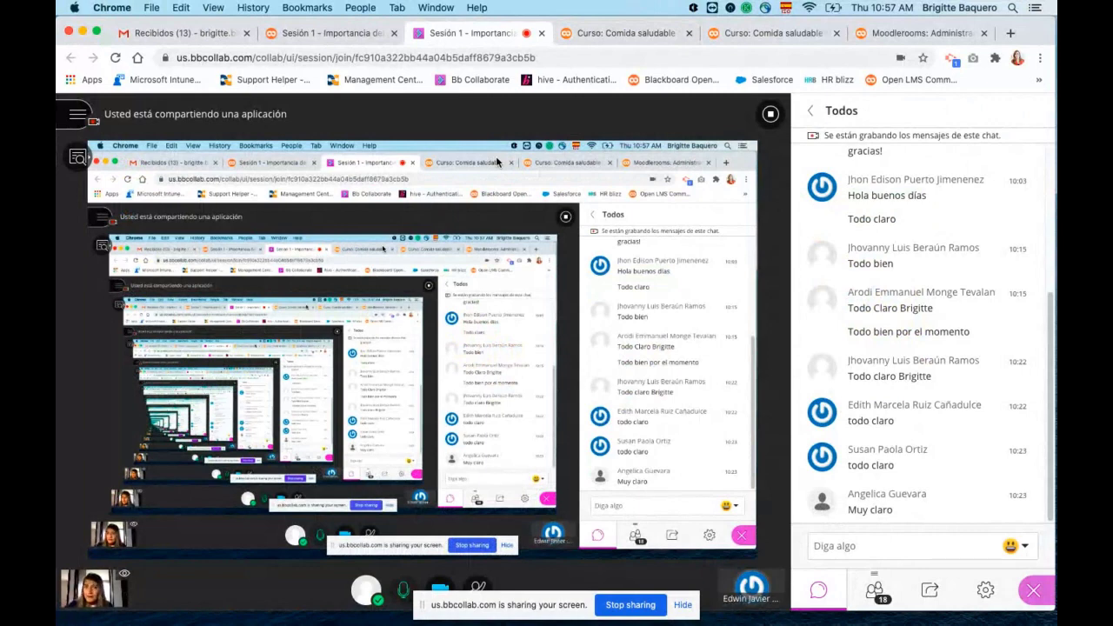
{"action": "left_click", "coordinate": [601, 33]}
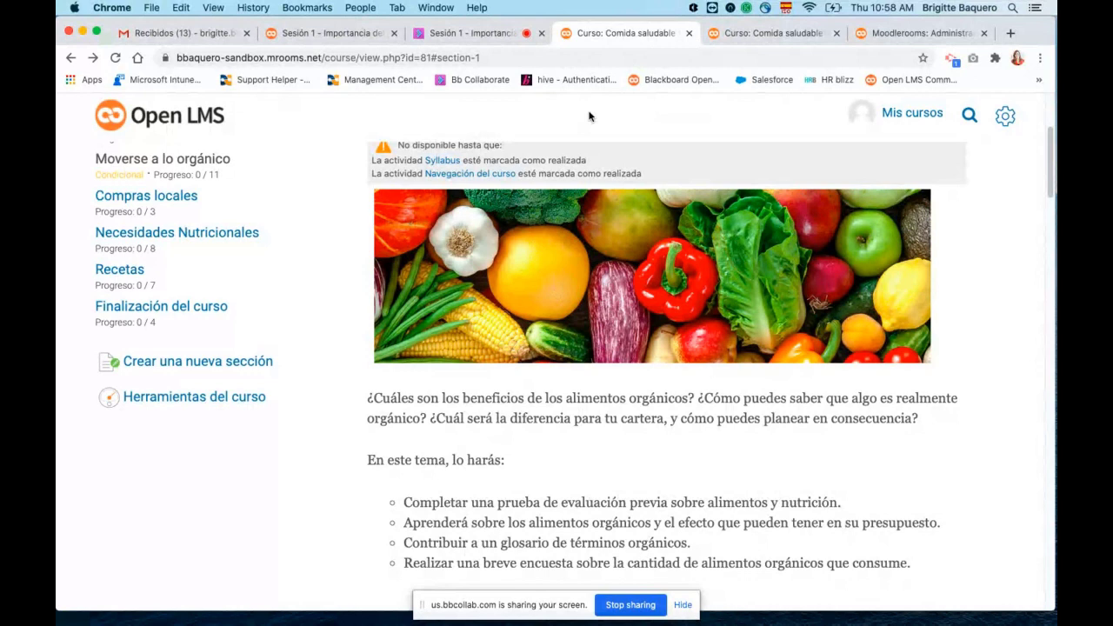
{"action": "scroll", "coordinate": [457, 235], "scroll_direction": "down", "scroll_amount": 5}
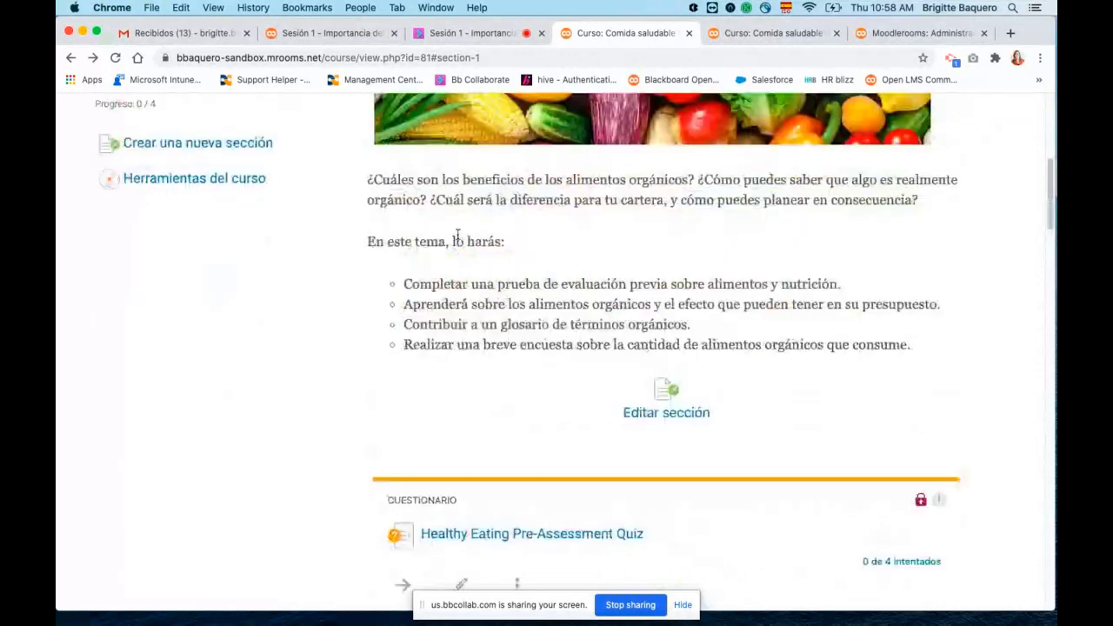
{"action": "scroll", "coordinate": [519, 256], "scroll_direction": "down", "scroll_amount": 20}
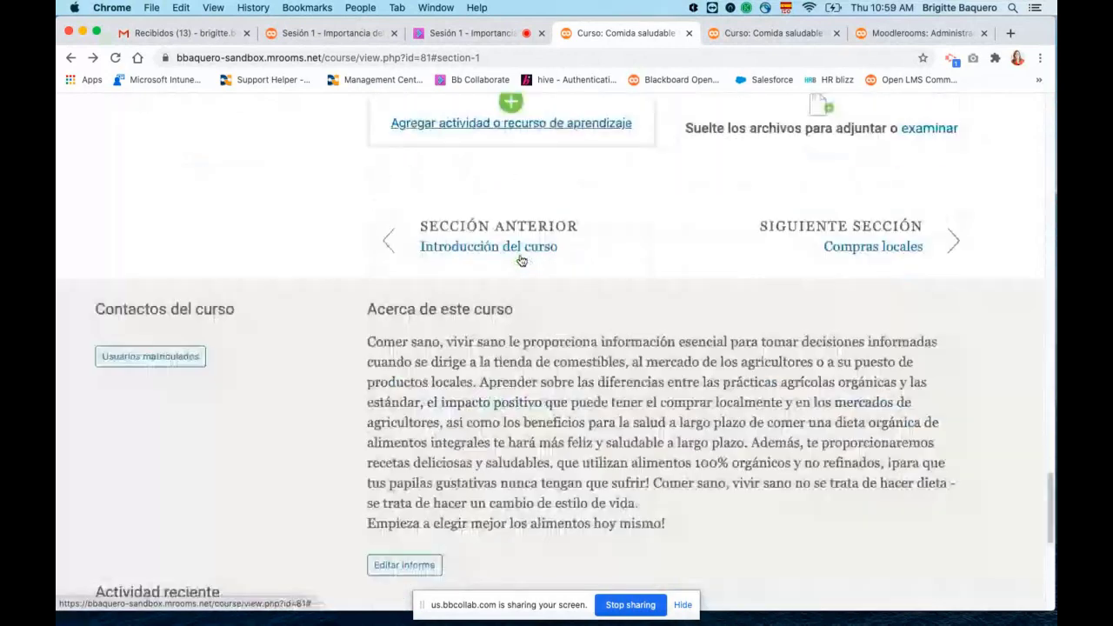
{"action": "scroll", "coordinate": [521, 261], "scroll_direction": "up", "scroll_amount": 20}
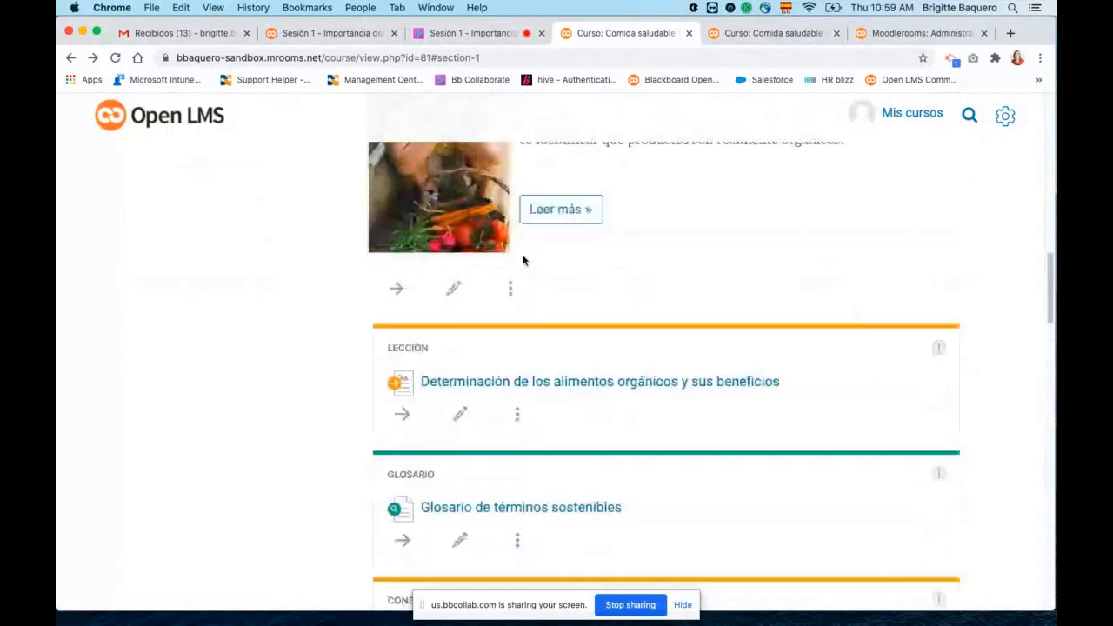
{"action": "scroll", "coordinate": [525, 260], "scroll_direction": "up", "scroll_amount": 7}
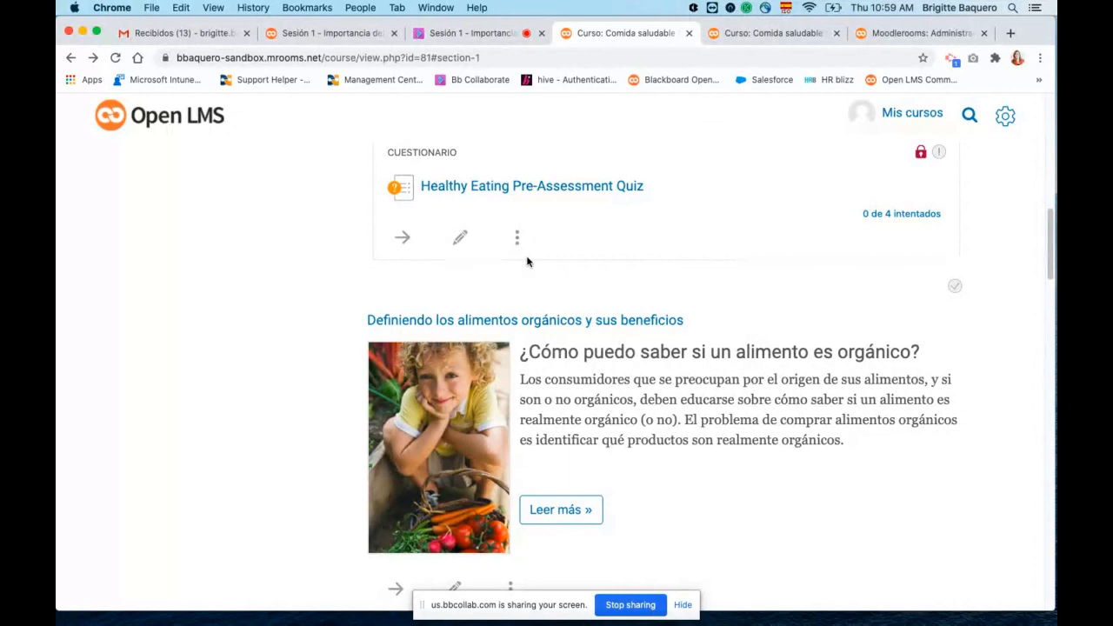
Check the Bb Collaborate session for raised hands, return to the course and view the site's connection information briefly
{"action": "left_click", "coordinate": [474, 35]}
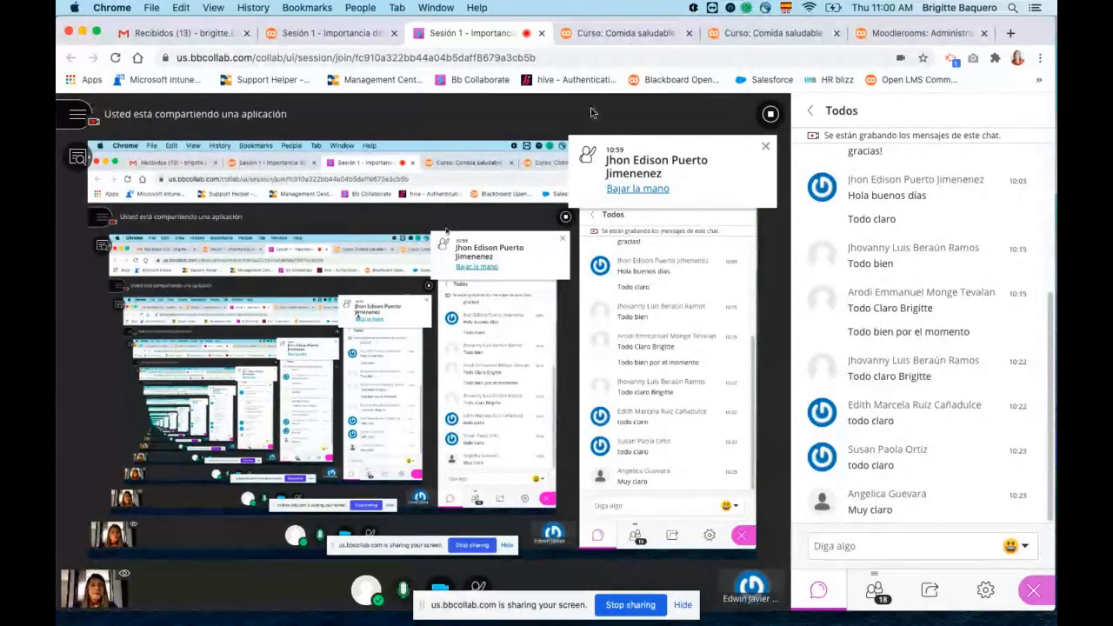
{"action": "left_click", "coordinate": [612, 35]}
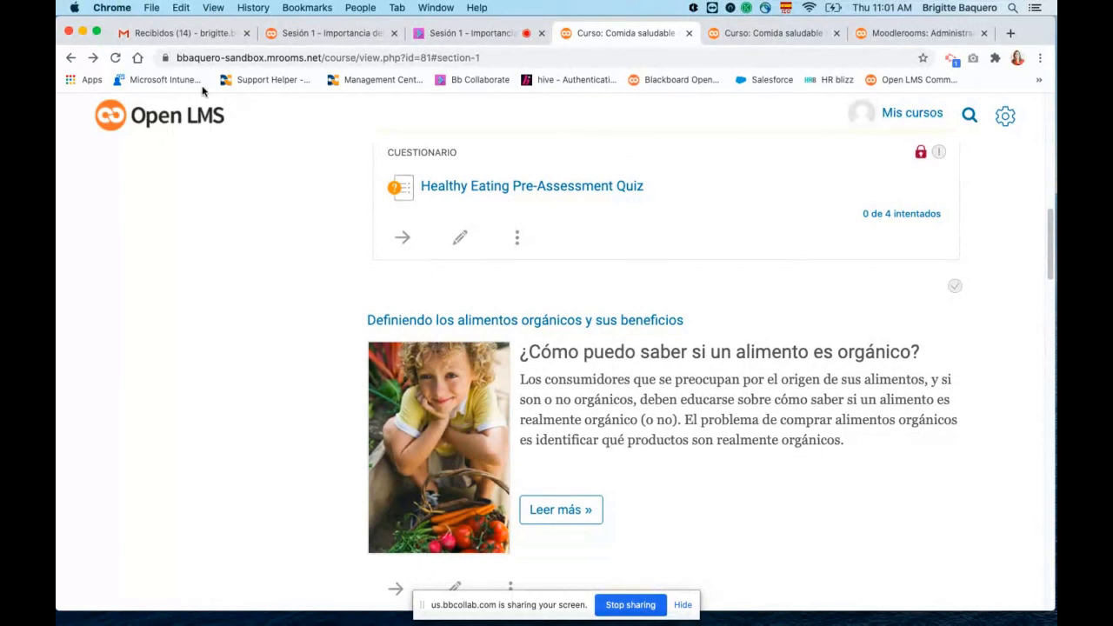
{"action": "left_click", "coordinate": [165, 58]}
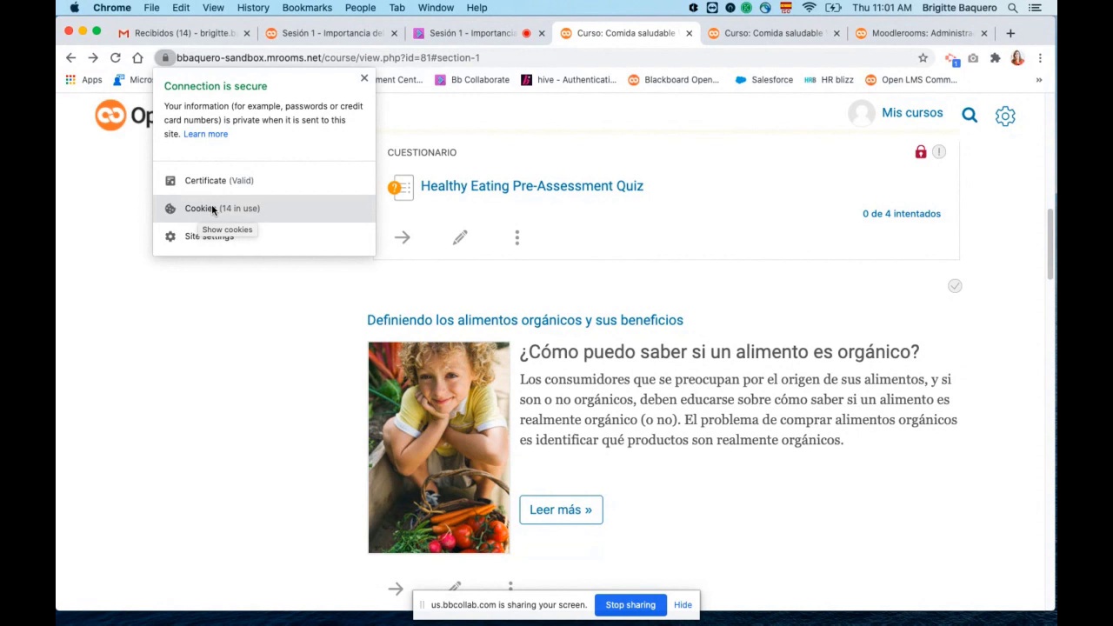
{"action": "left_click", "coordinate": [154, 343]}
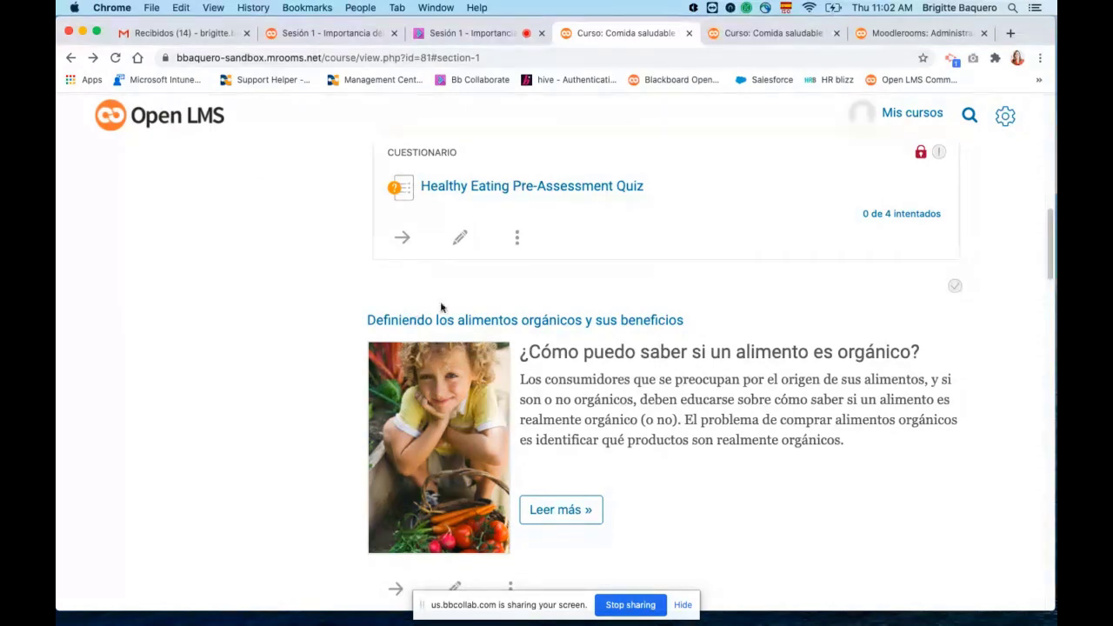
Look through the Moverse a lo orgánico section and highlight its title above the access conditions
{"action": "scroll", "coordinate": [442, 307], "scroll_direction": "down", "scroll_amount": 2}
{"action": "scroll", "coordinate": [470, 300], "scroll_direction": "down", "scroll_amount": 20}
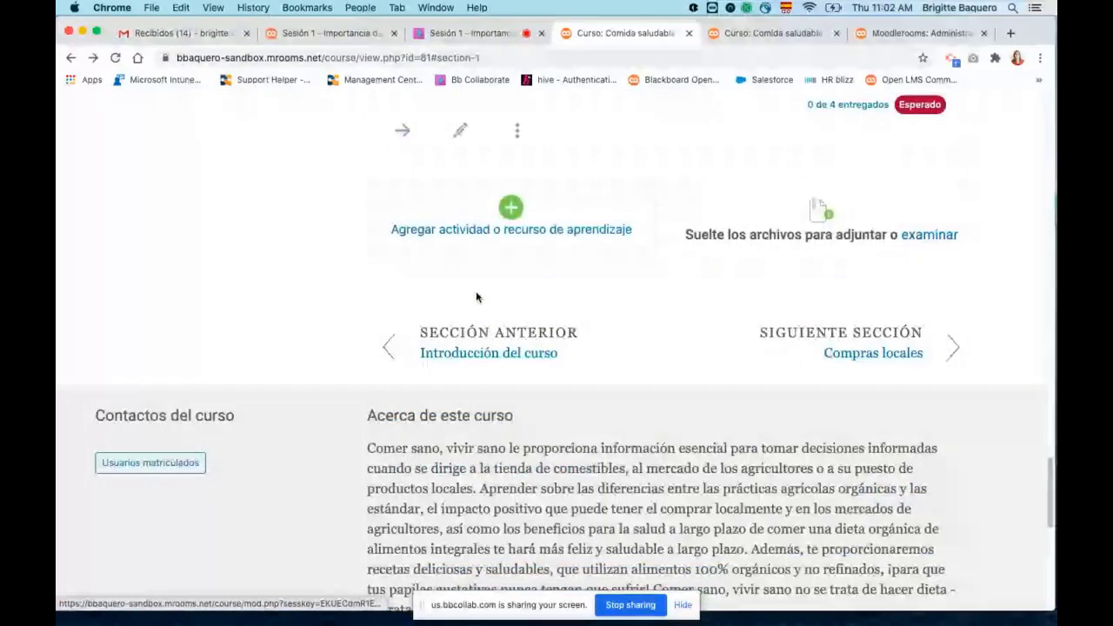
{"action": "scroll", "coordinate": [475, 297], "scroll_direction": "up", "scroll_amount": 20}
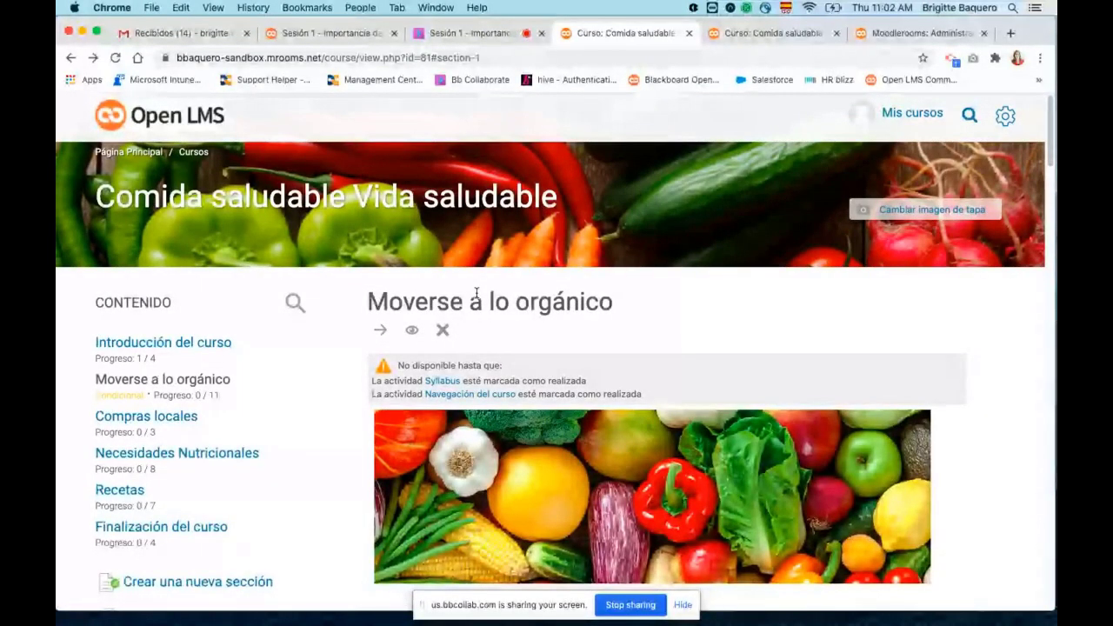
{"action": "scroll", "coordinate": [476, 296], "scroll_direction": "down", "scroll_amount": 3}
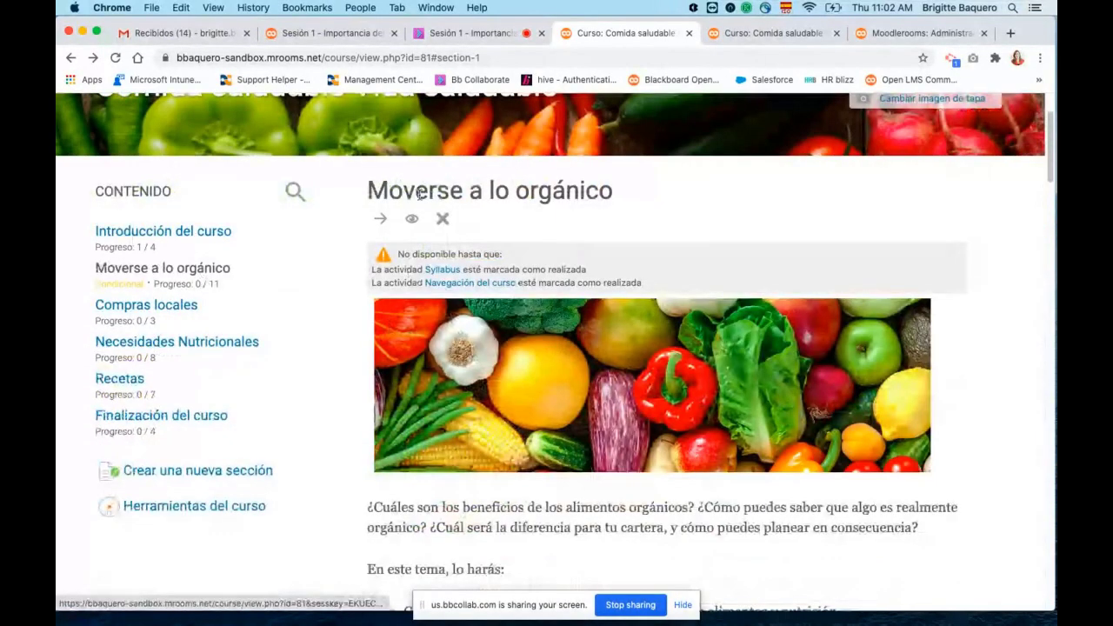
{"action": "left_click_drag", "start_coordinate": [368, 189], "coordinate": [646, 214]}
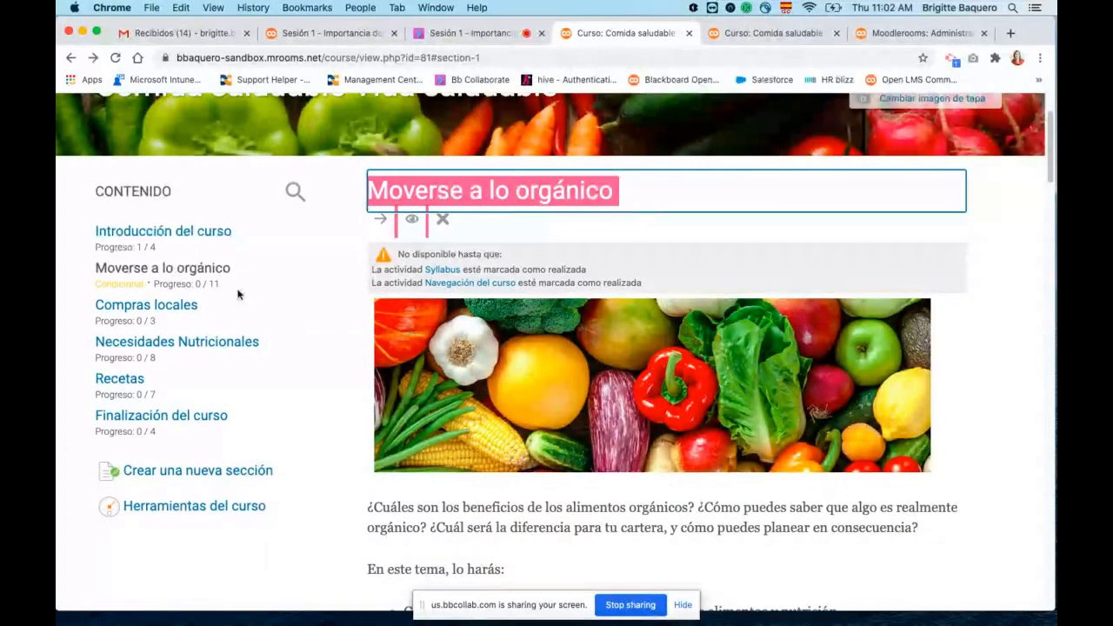
Open the Compras locales section and look over its introduction and the section editing option
{"action": "left_click", "coordinate": [148, 306]}
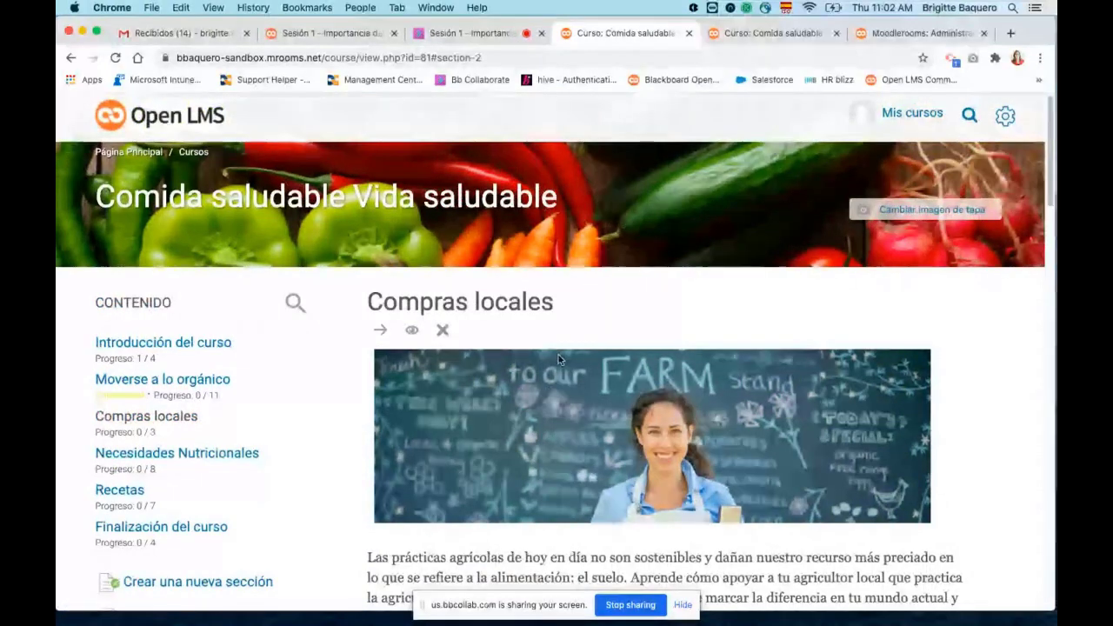
{"action": "scroll", "coordinate": [558, 355], "scroll_direction": "down", "scroll_amount": 3}
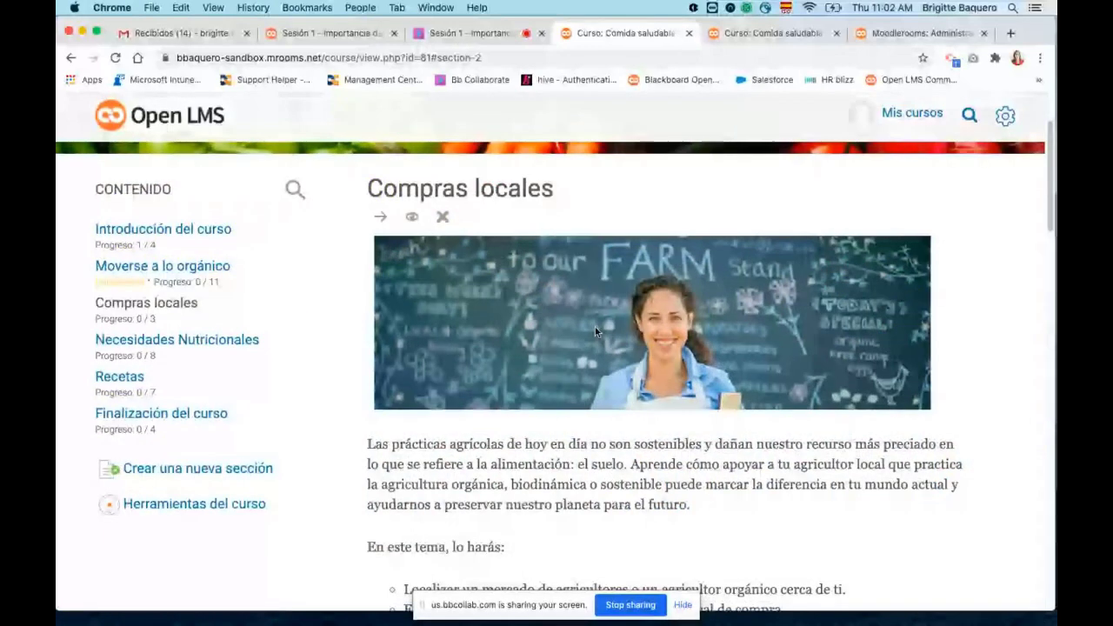
{"action": "scroll", "coordinate": [597, 331], "scroll_direction": "down", "scroll_amount": 1}
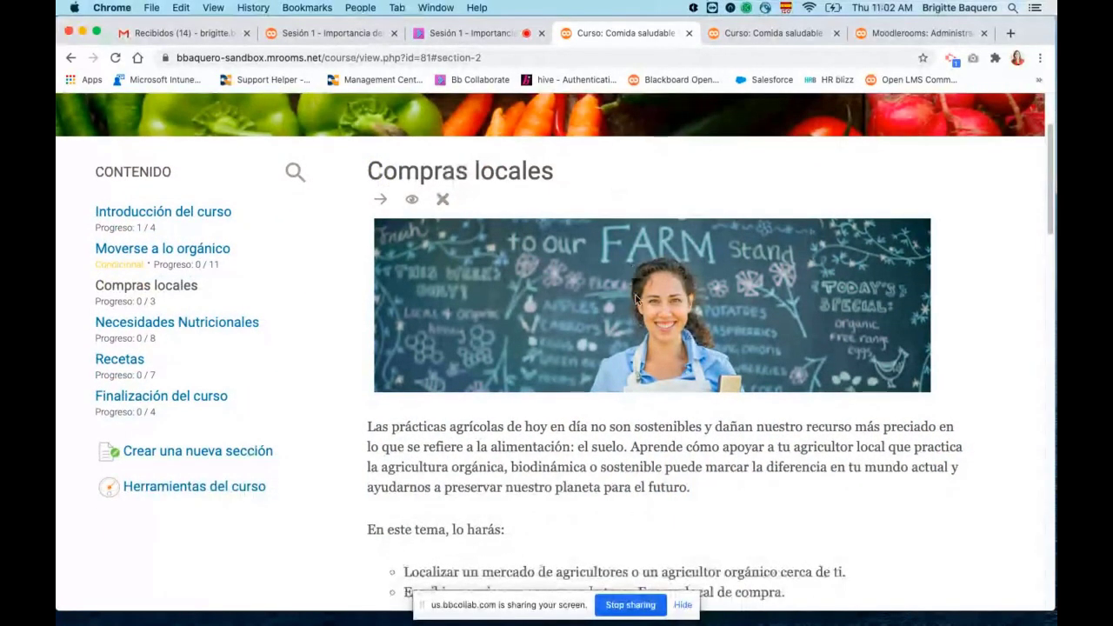
{"action": "scroll", "coordinate": [652, 391], "scroll_direction": "down", "scroll_amount": 5}
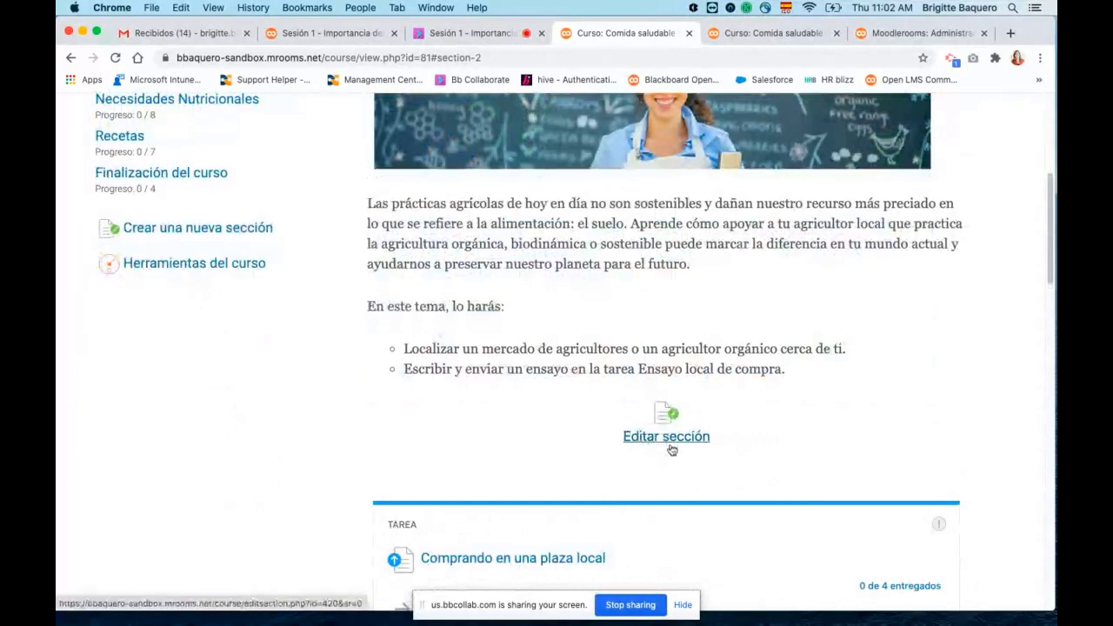
{"action": "scroll", "coordinate": [583, 261], "scroll_direction": "up", "scroll_amount": 2}
{"action": "scroll", "coordinate": [586, 265], "scroll_direction": "up", "scroll_amount": 1}
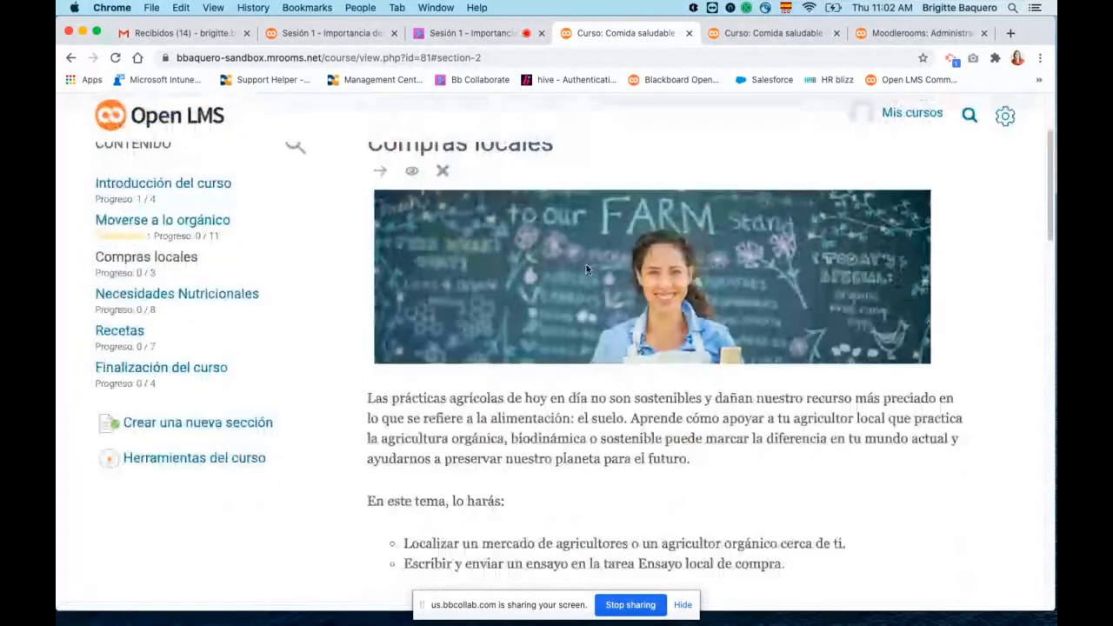
Open the Compras locales section for editing and expand its Restricciones de acceso settings
{"action": "scroll", "coordinate": [586, 265], "scroll_direction": "down", "scroll_amount": 5}
{"action": "left_click", "coordinate": [657, 375]}
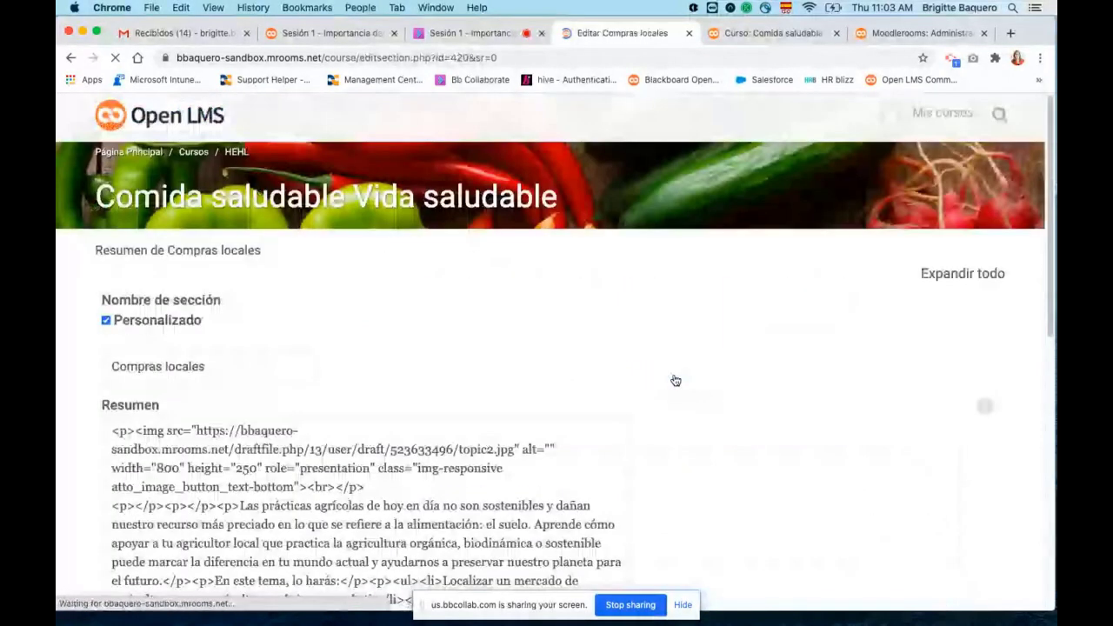
{"action": "left_click", "coordinate": [236, 368]}
{"action": "scroll", "coordinate": [435, 400], "scroll_direction": "down", "scroll_amount": 3}
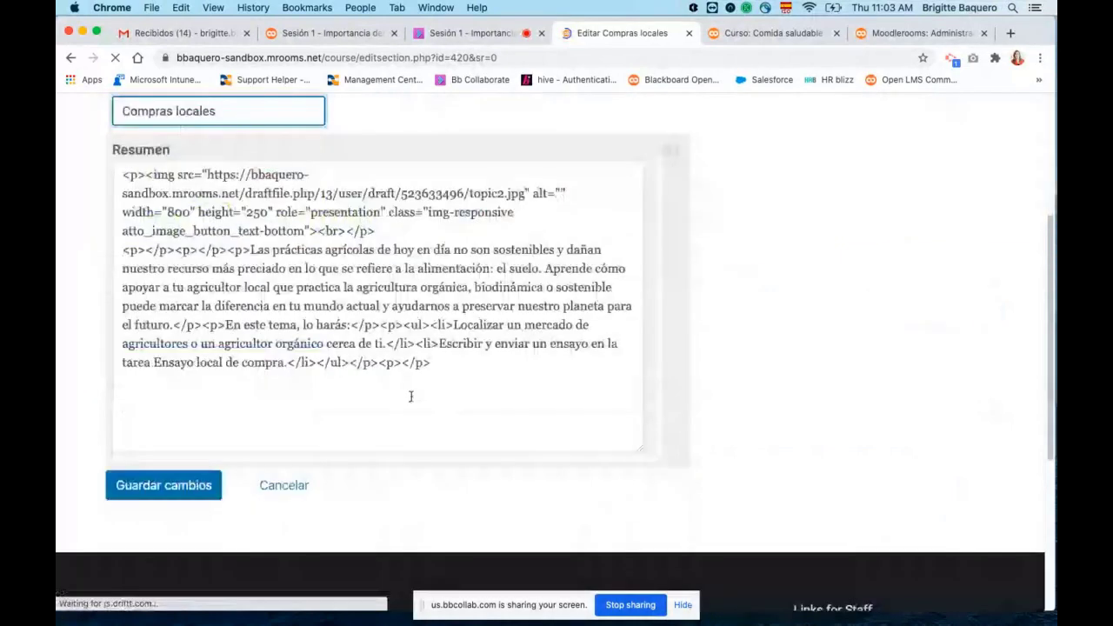
{"action": "scroll", "coordinate": [411, 397], "scroll_direction": "up", "scroll_amount": 3}
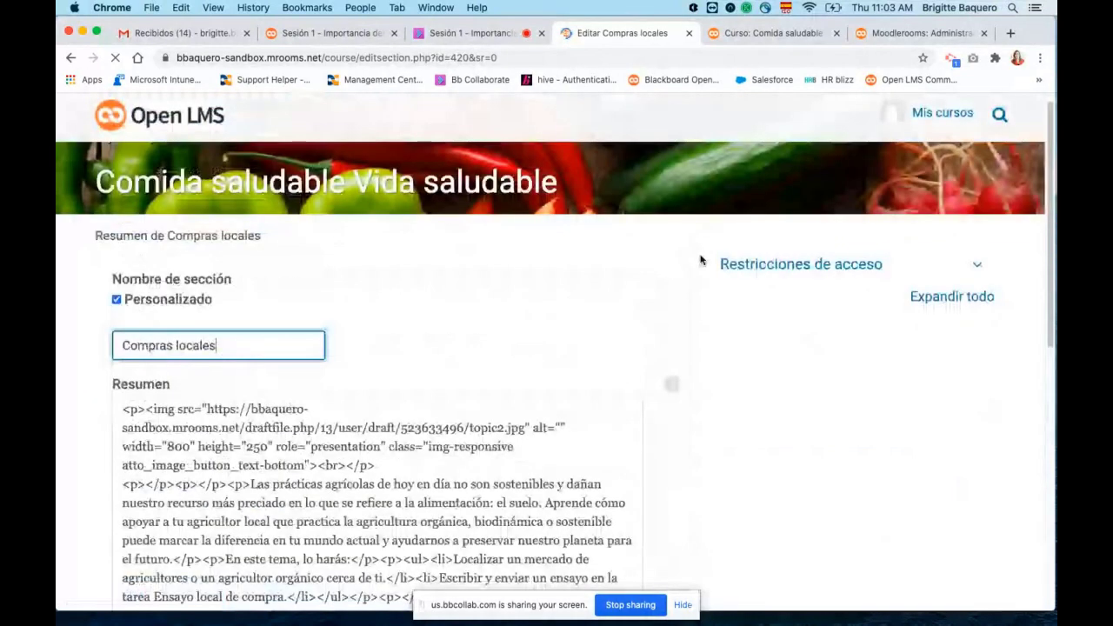
{"action": "left_click_drag", "start_coordinate": [701, 255], "coordinate": [977, 270]}
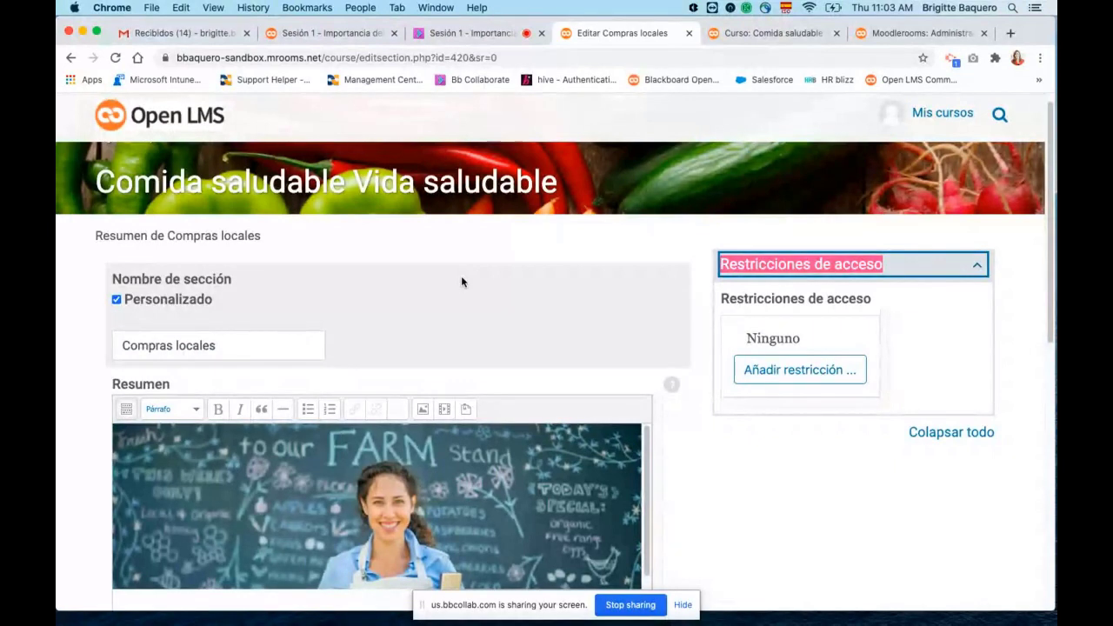
Return from the section settings to the course and open its Finalización de la actividad report
{"action": "left_click", "coordinate": [71, 60]}
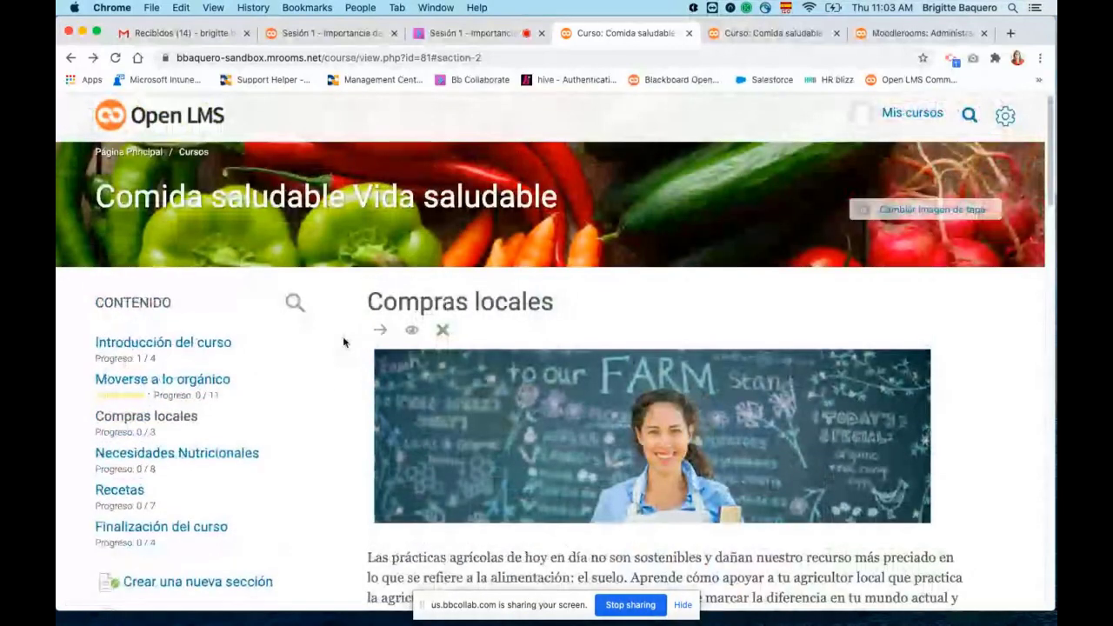
{"action": "left_click", "coordinate": [1005, 116]}
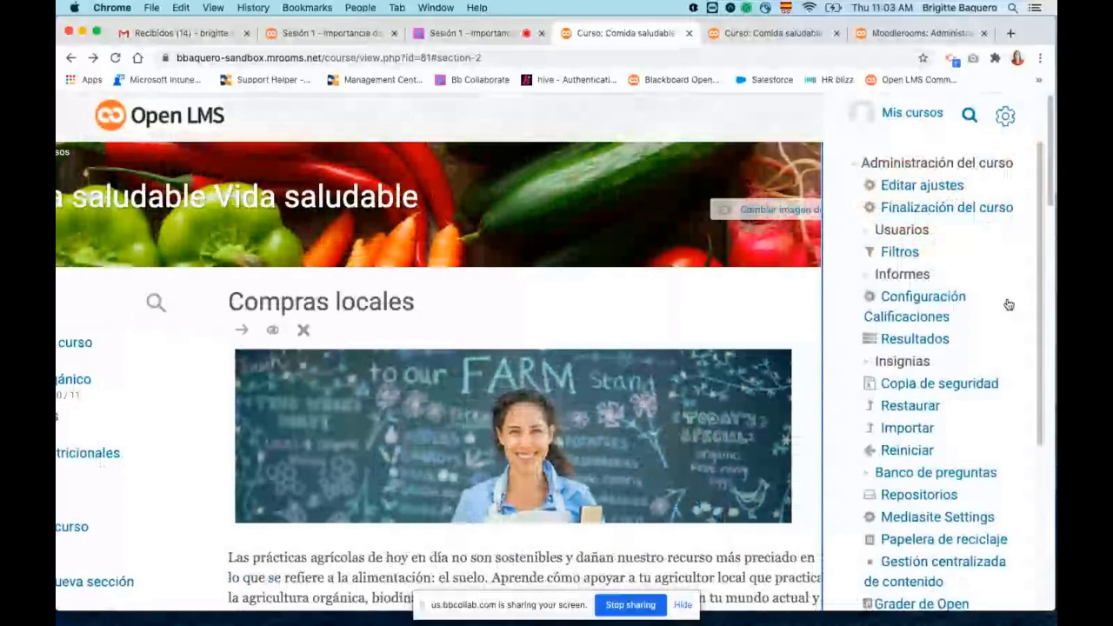
{"action": "left_click", "coordinate": [1005, 118]}
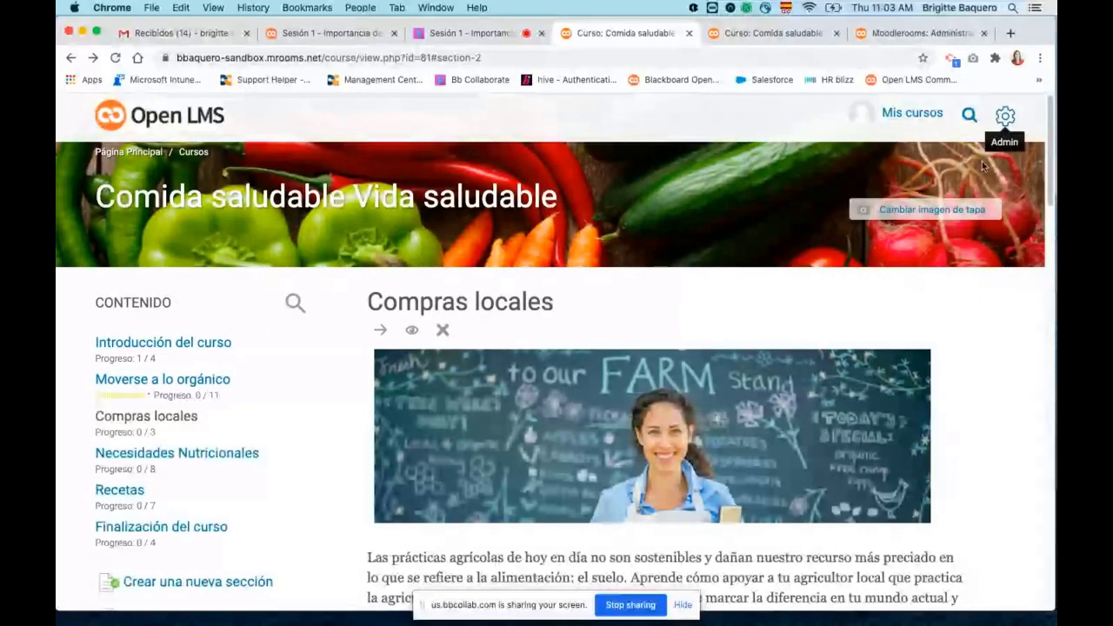
{"action": "left_click", "coordinate": [1007, 116]}
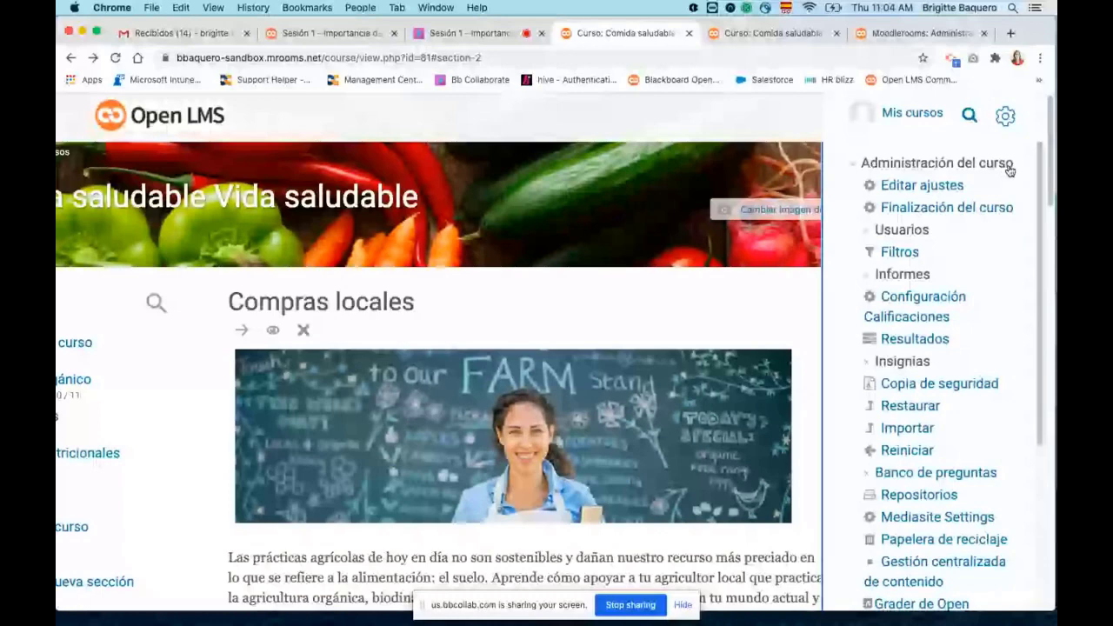
{"action": "left_click", "coordinate": [902, 274]}
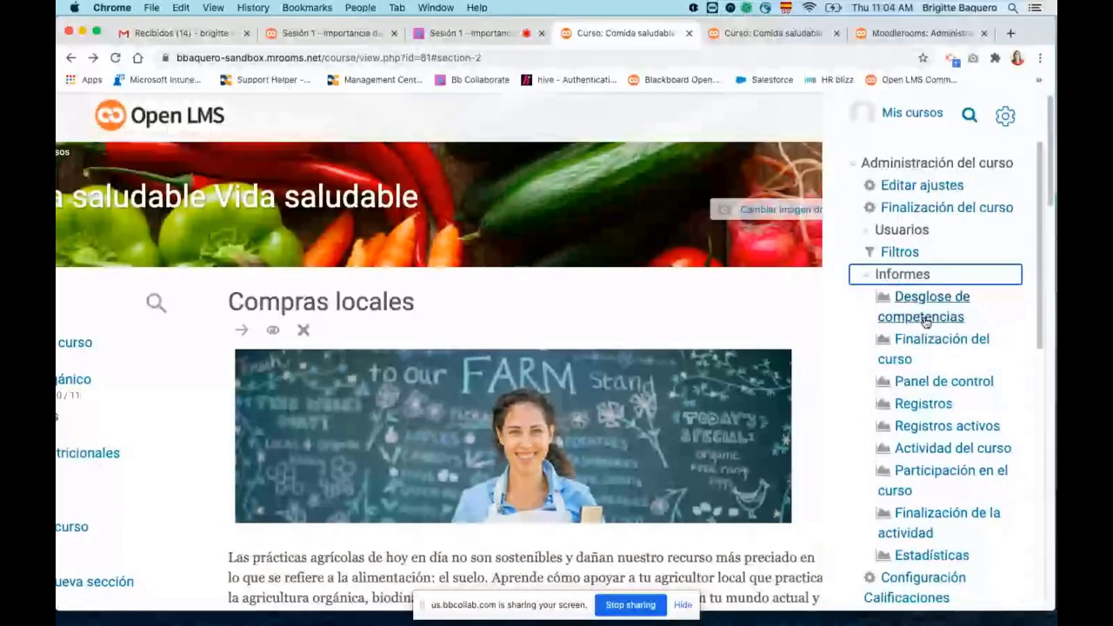
{"action": "left_click", "coordinate": [930, 513]}
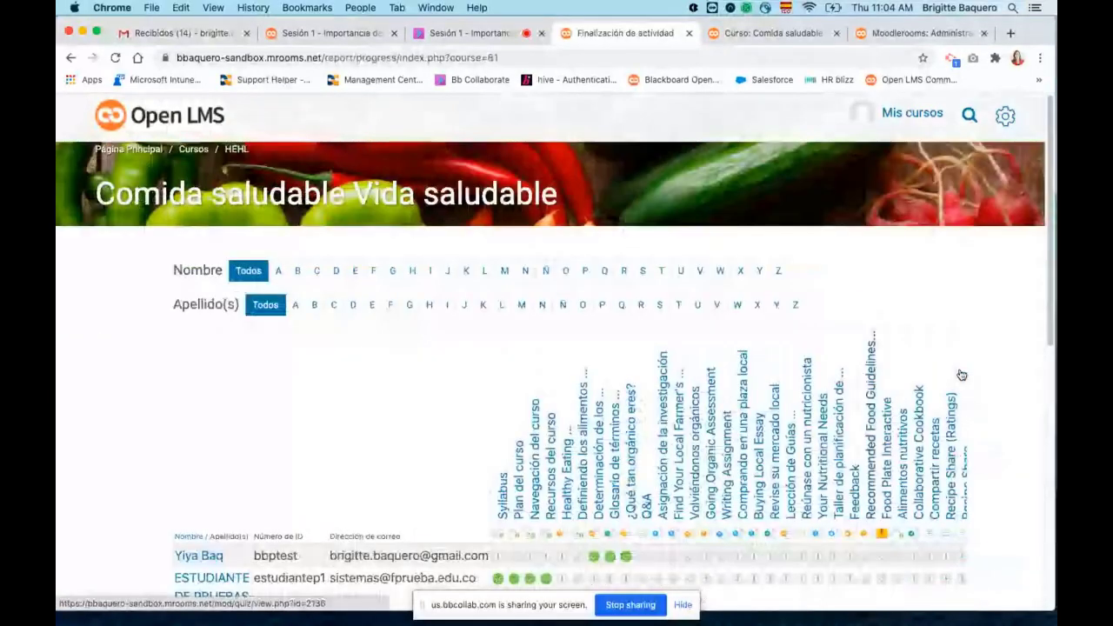
Examine each student's completion marks across the activities in the report and return to the course page
{"action": "scroll", "coordinate": [964, 376], "scroll_direction": "down", "scroll_amount": 3}
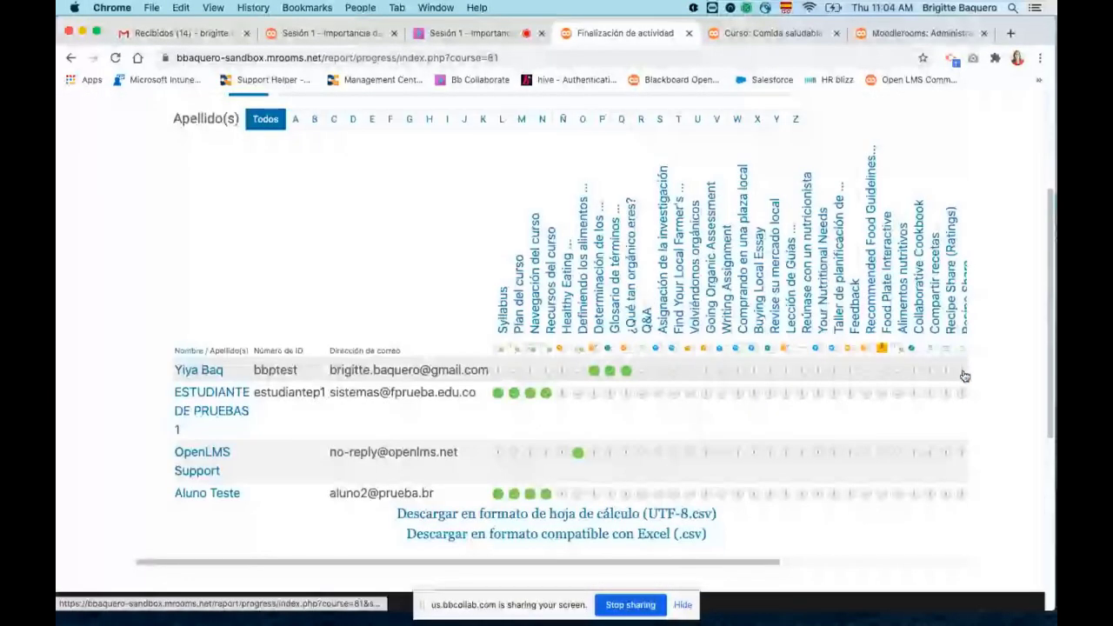
{"action": "scroll", "coordinate": [974, 377], "scroll_direction": "down", "scroll_amount": 1}
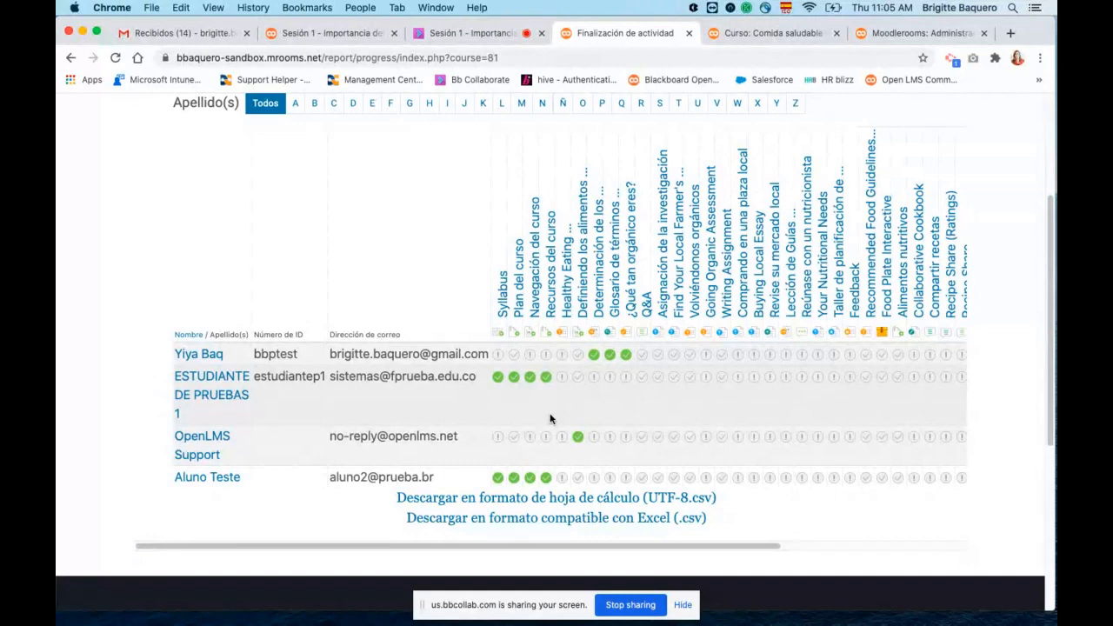
{"action": "scroll", "coordinate": [549, 418], "scroll_direction": "up", "scroll_amount": 3}
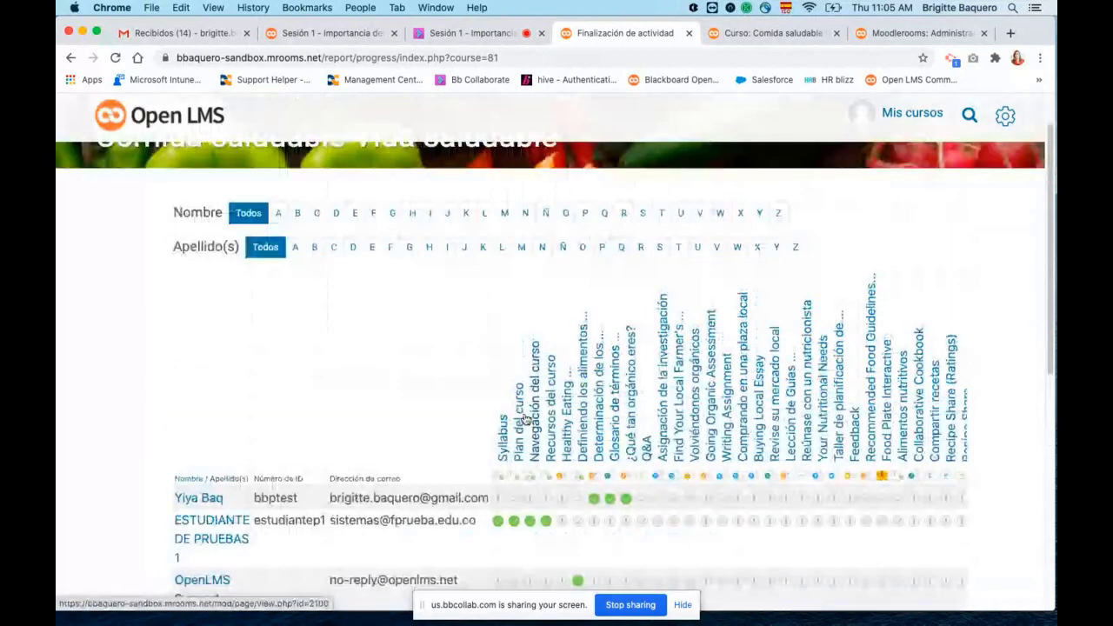
{"action": "scroll", "coordinate": [539, 428], "scroll_direction": "down", "scroll_amount": 5}
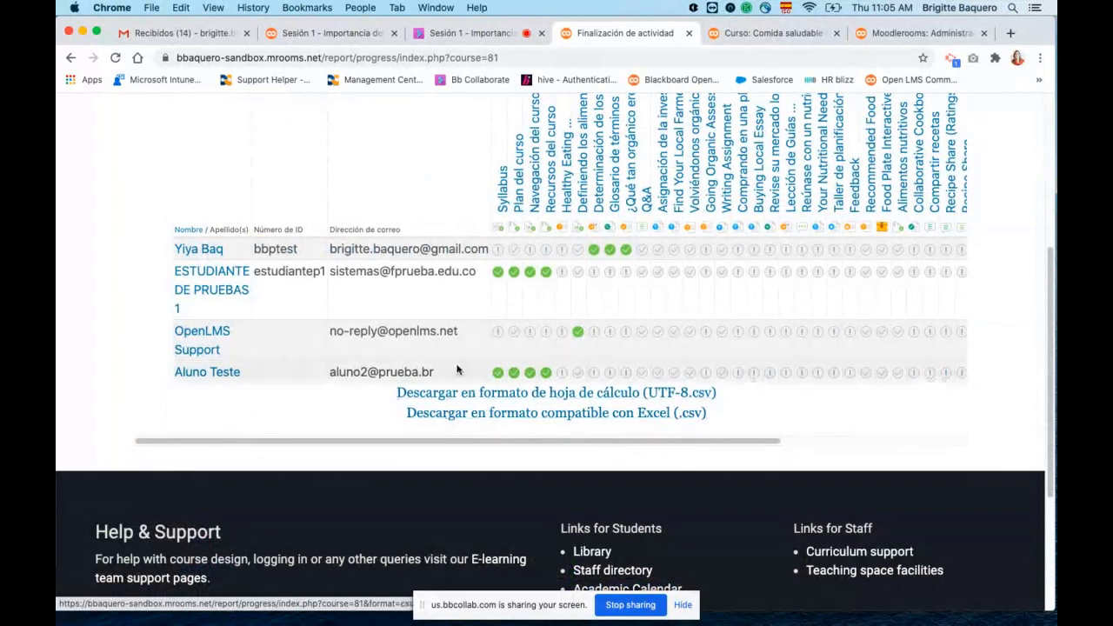
{"action": "key", "text": "super+r"}
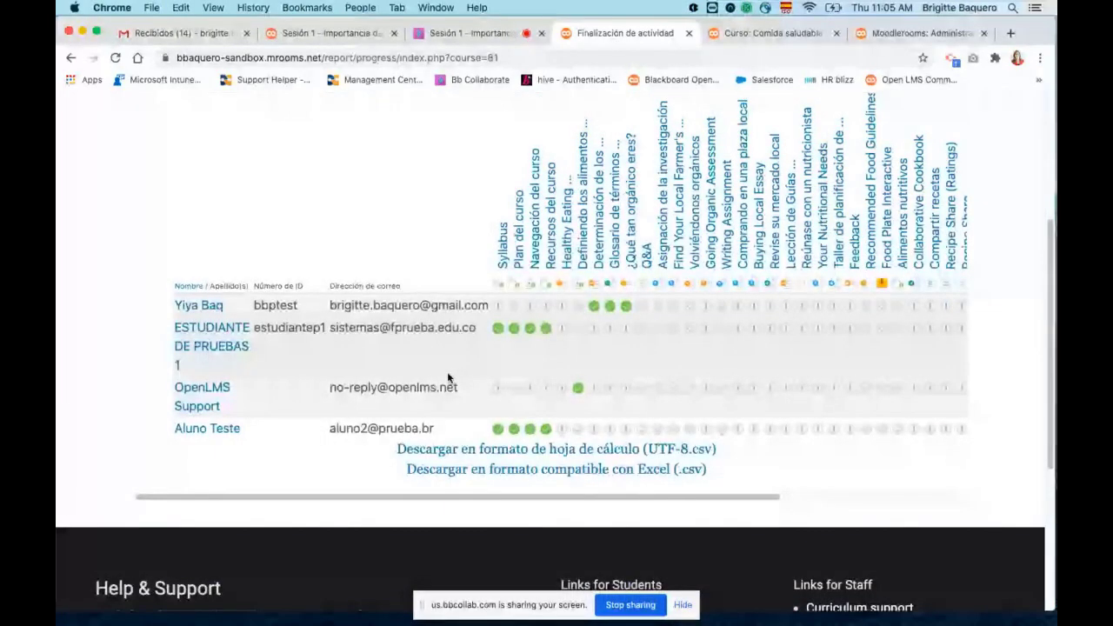
{"action": "key", "text": "super+r"}
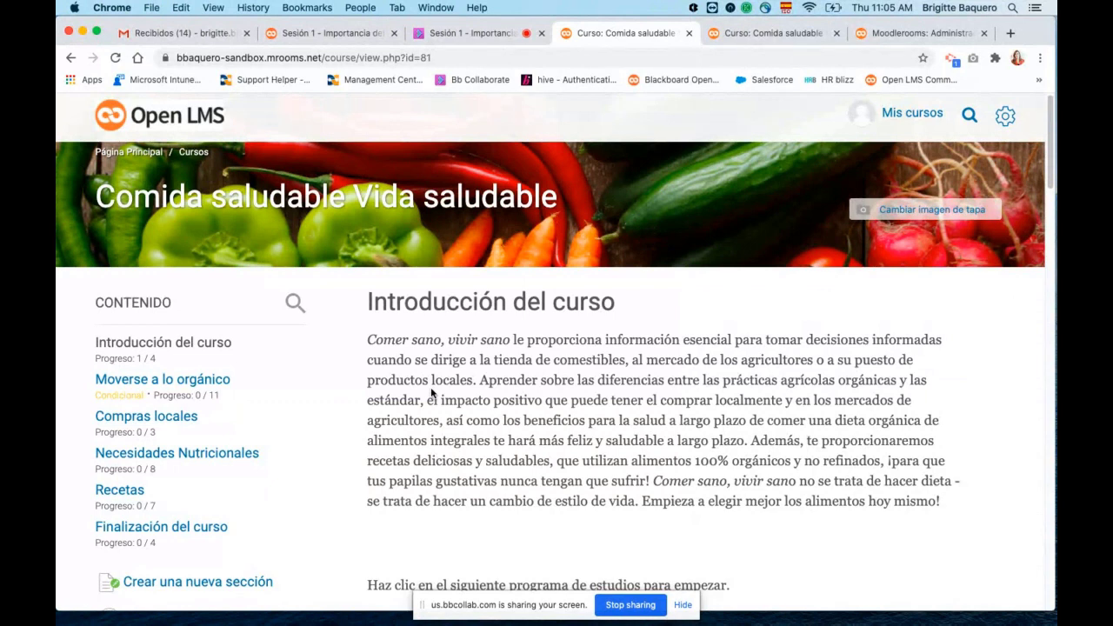
Open the course's Finalización del curso settings and look through the locked completion conditions
{"action": "left_click", "coordinate": [969, 115]}
{"action": "left_click", "coordinate": [1006, 118]}
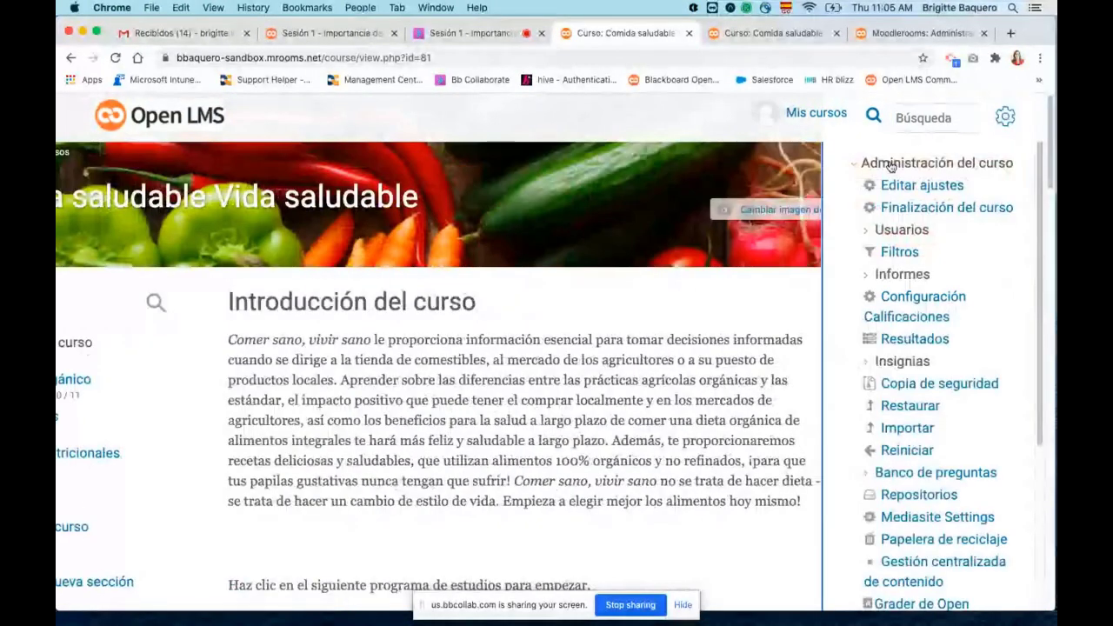
{"action": "left_click", "coordinate": [932, 211]}
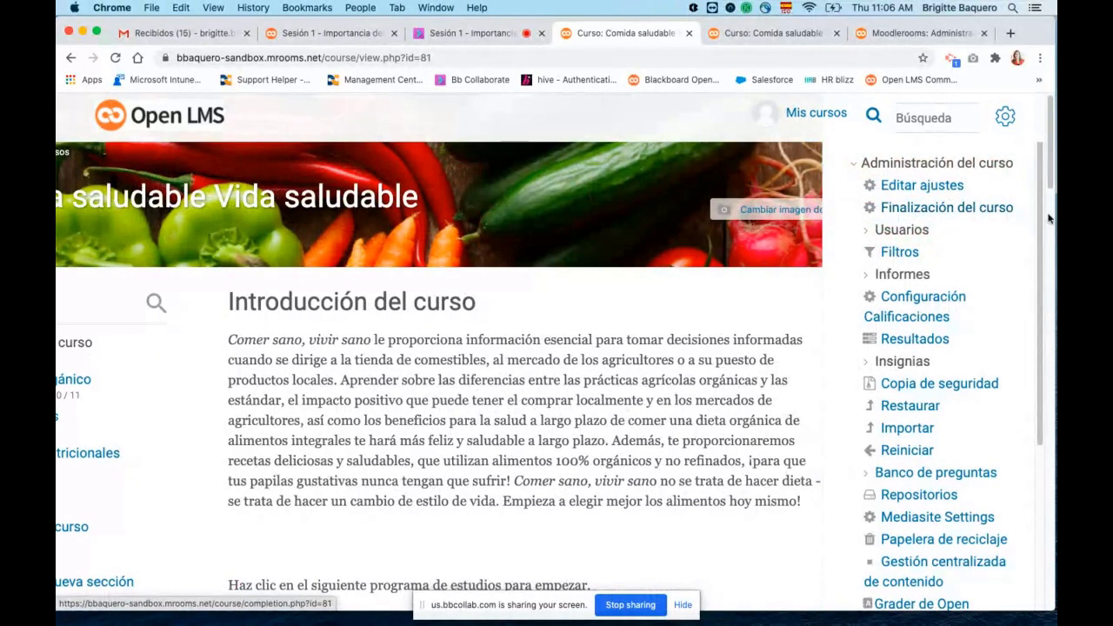
{"action": "left_click", "coordinate": [965, 211]}
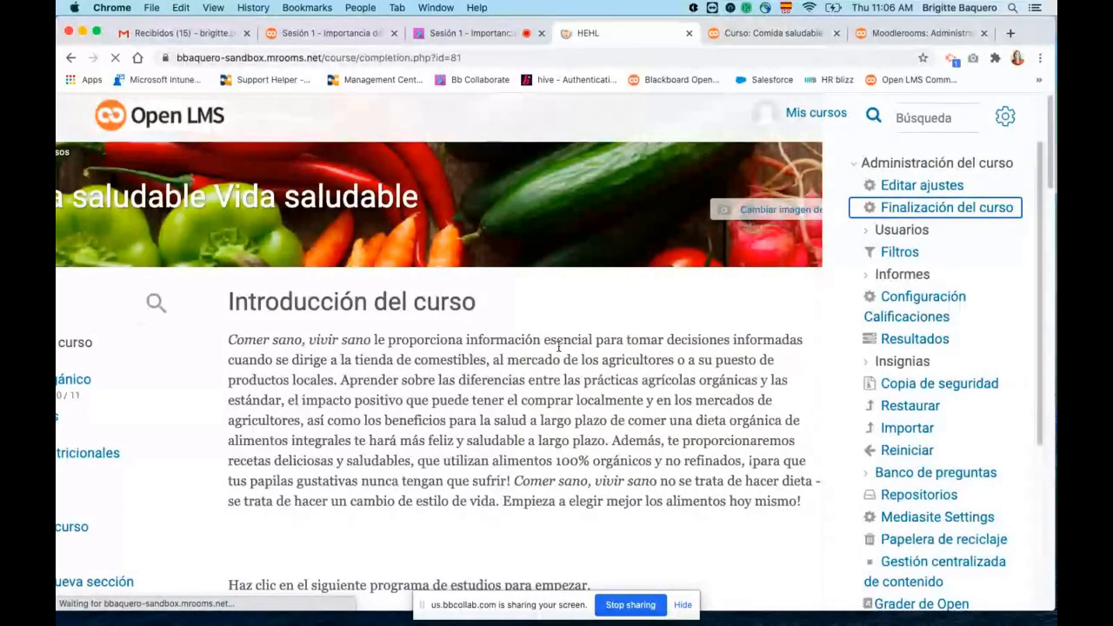
{"action": "scroll", "coordinate": [647, 387], "scroll_direction": "down", "scroll_amount": 3}
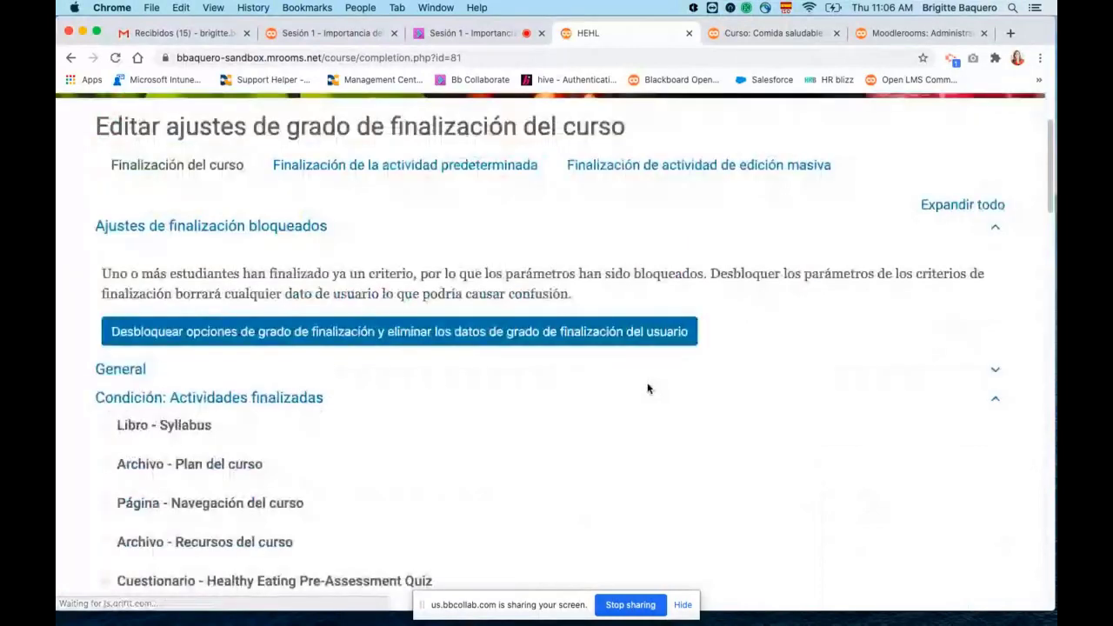
{"action": "scroll", "coordinate": [648, 389], "scroll_direction": "down", "scroll_amount": 15}
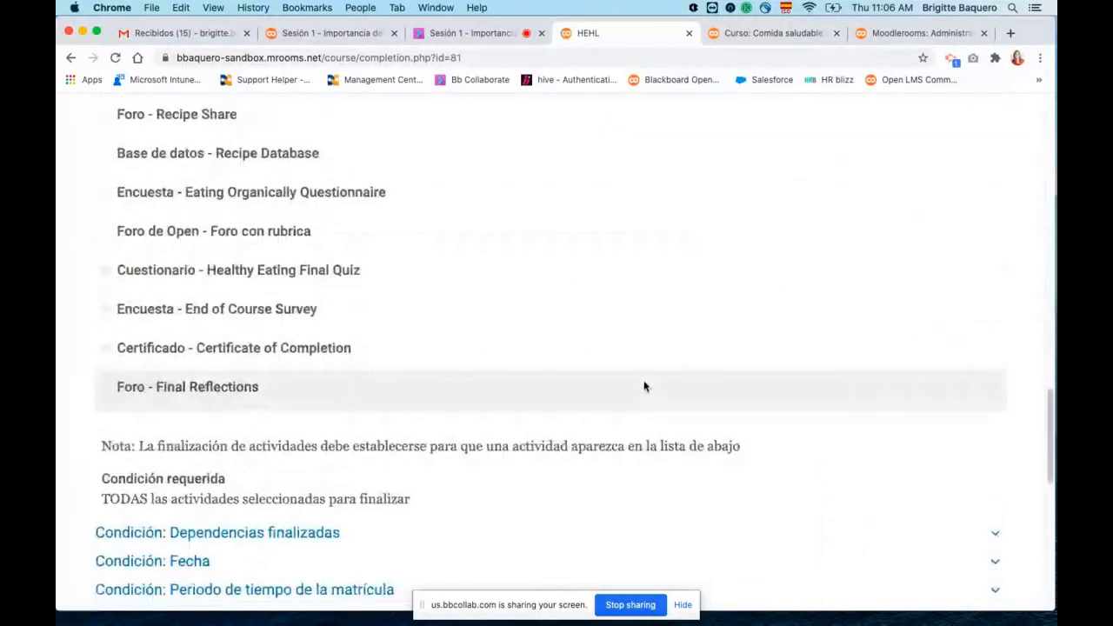
{"action": "scroll", "coordinate": [645, 386], "scroll_direction": "down", "scroll_amount": 5}
{"action": "scroll", "coordinate": [628, 344], "scroll_direction": "up", "scroll_amount": 20}
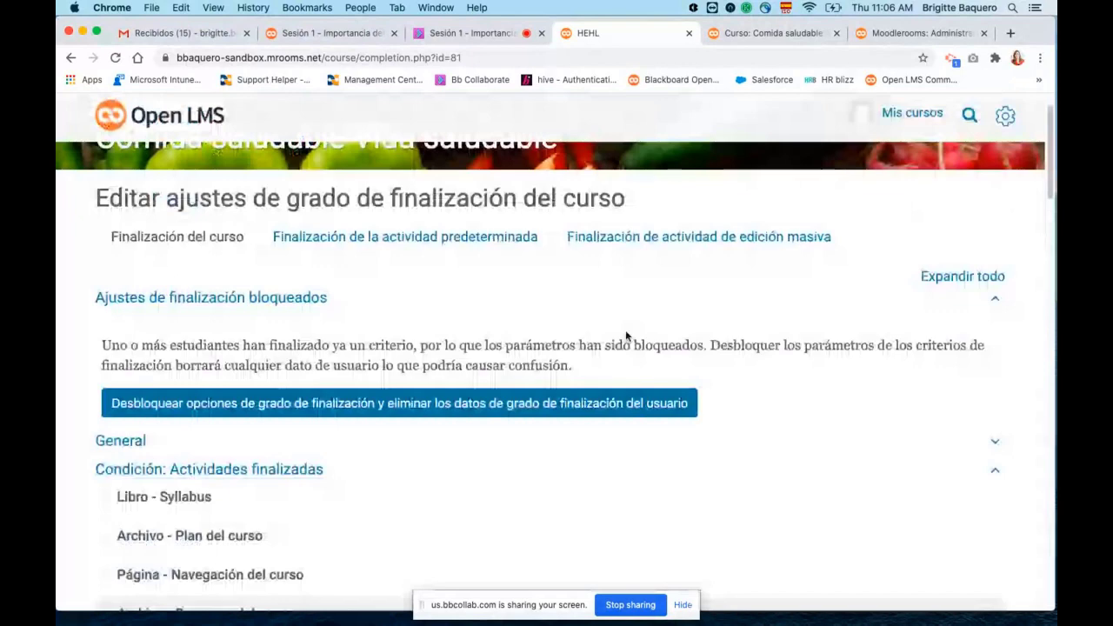
{"action": "scroll", "coordinate": [625, 330], "scroll_direction": "up", "scroll_amount": 2}
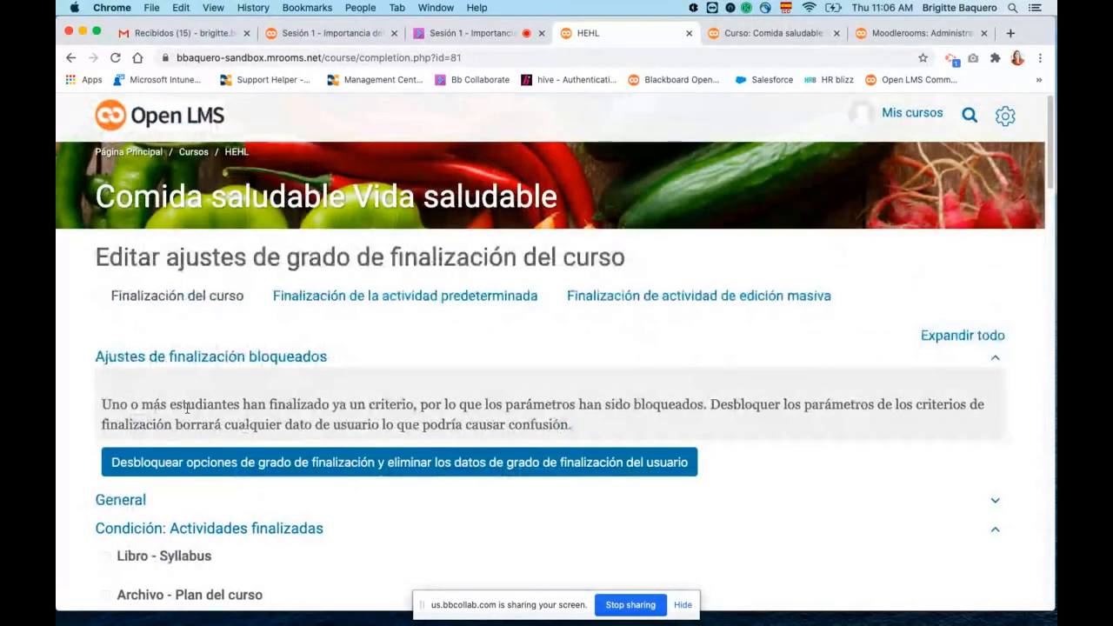
Unlock the course completion options, deleting the users' completion data, and review the activities available under Actividades finalizadas
{"action": "left_click", "coordinate": [420, 464]}
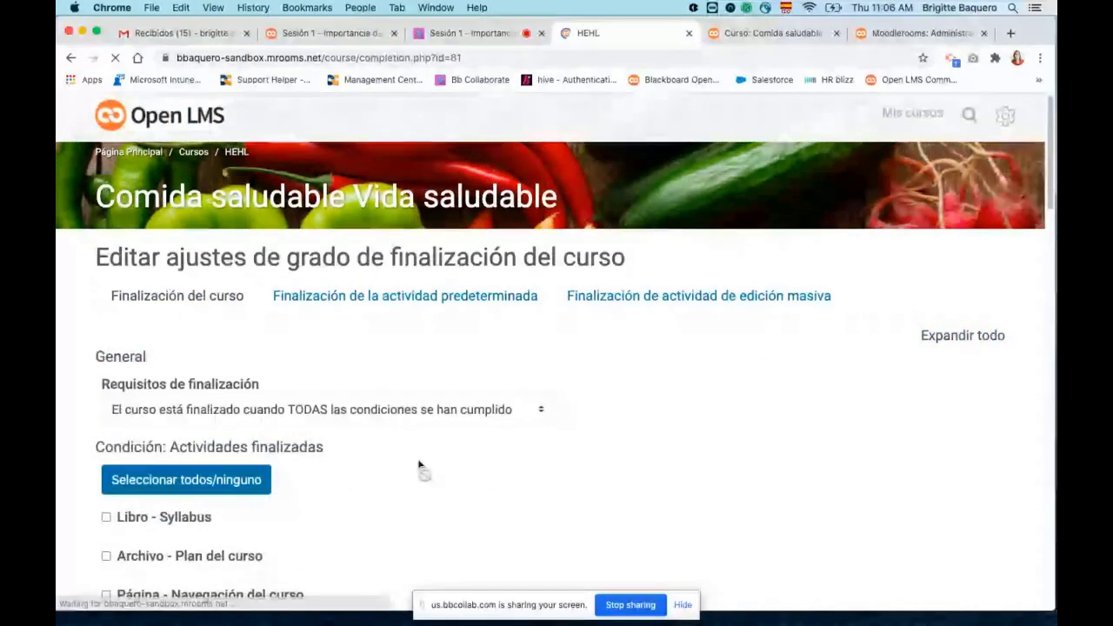
{"action": "scroll", "coordinate": [489, 475], "scroll_direction": "down", "scroll_amount": 5}
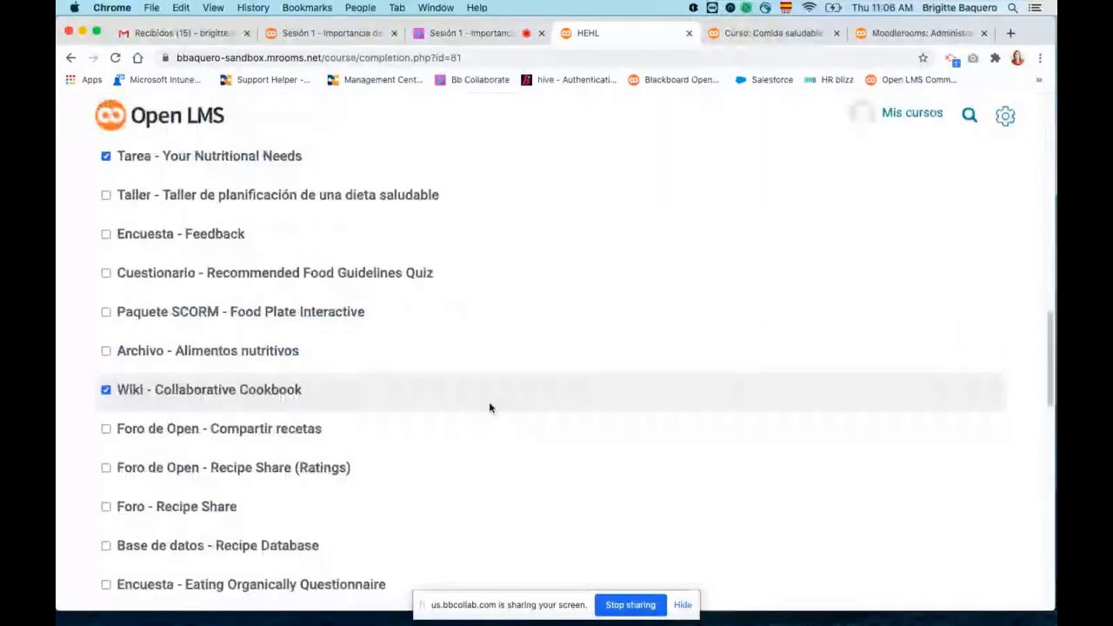
{"action": "scroll", "coordinate": [489, 409], "scroll_direction": "up", "scroll_amount": 10}
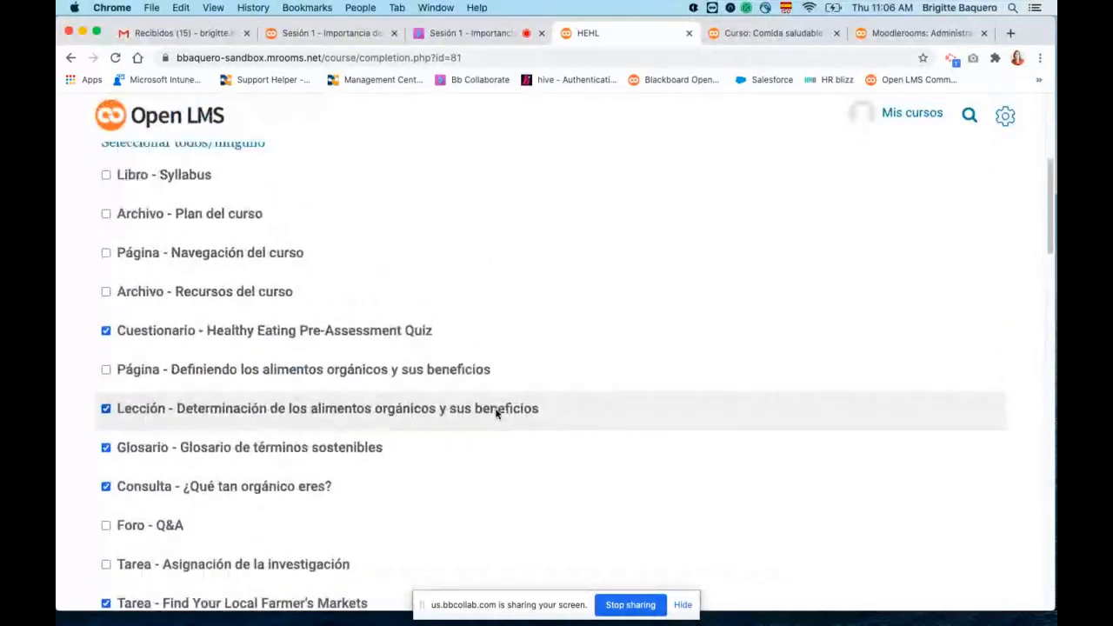
{"action": "scroll", "coordinate": [496, 415], "scroll_direction": "up", "scroll_amount": 3}
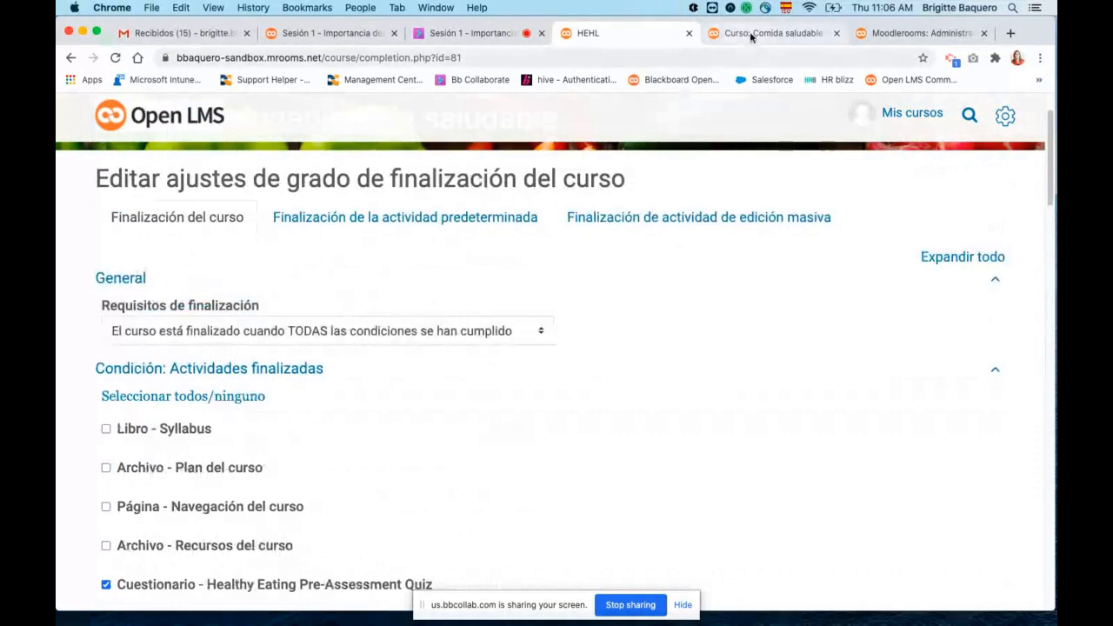
Check the course in the student view, open the site's front page there and return to the completion settings
{"action": "left_click", "coordinate": [749, 33]}
{"action": "scroll", "coordinate": [770, 271], "scroll_direction": "up", "scroll_amount": 3}
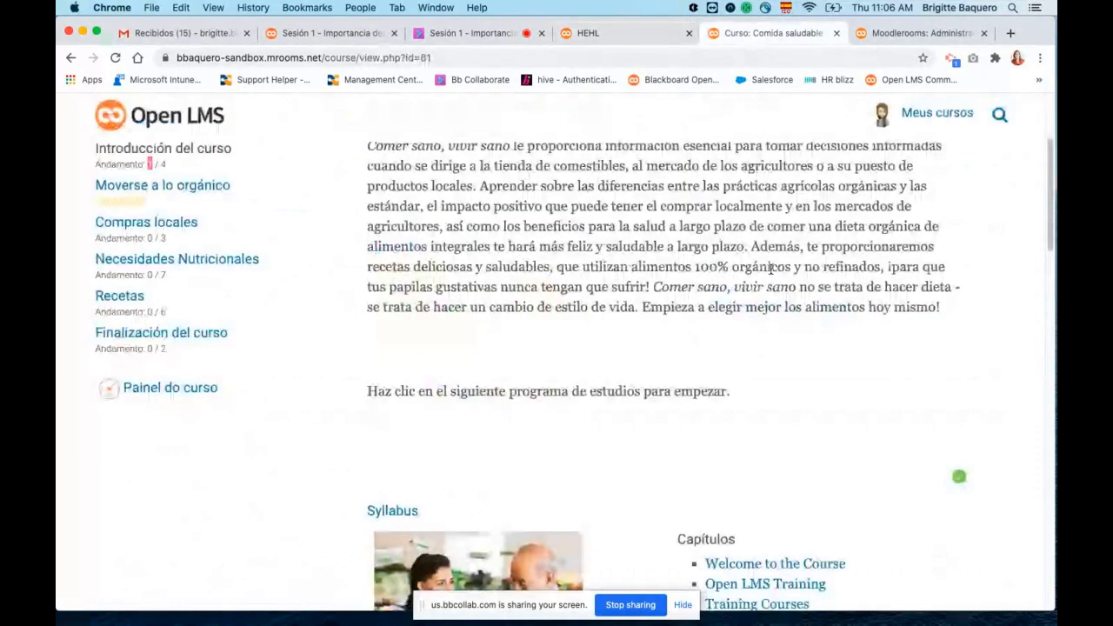
{"action": "scroll", "coordinate": [771, 270], "scroll_direction": "up", "scroll_amount": 3}
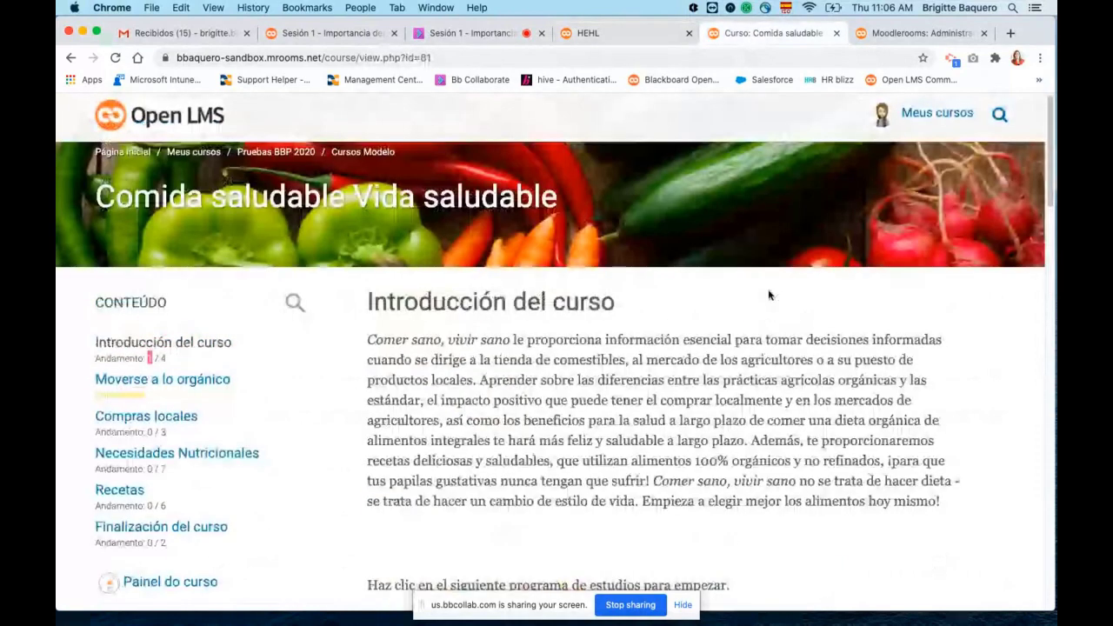
{"action": "left_click", "coordinate": [198, 126]}
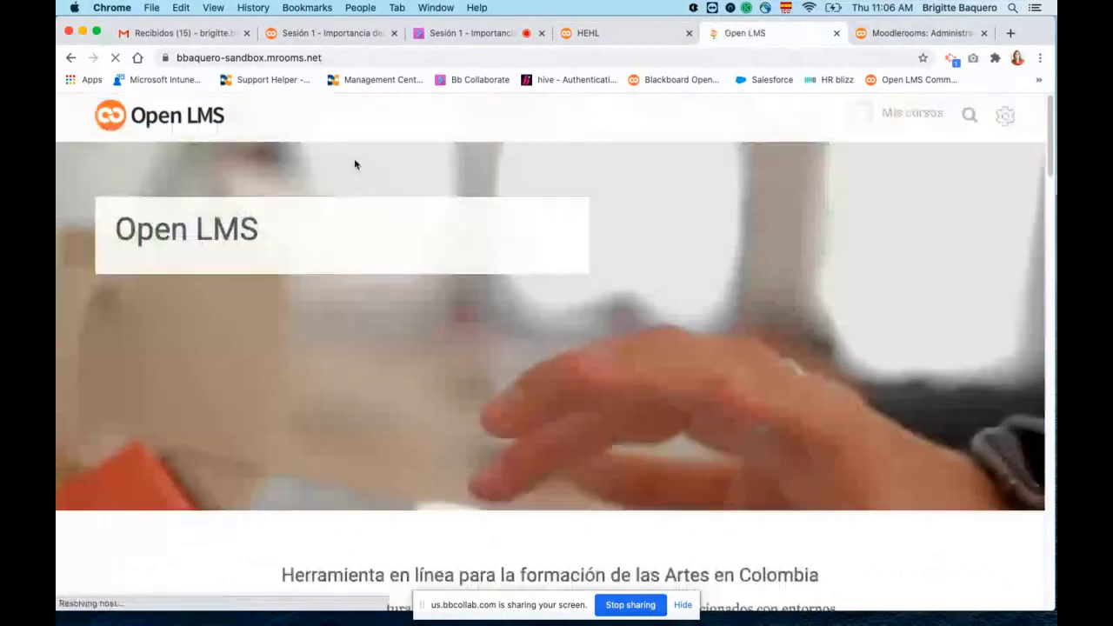
{"action": "left_click", "coordinate": [619, 35]}
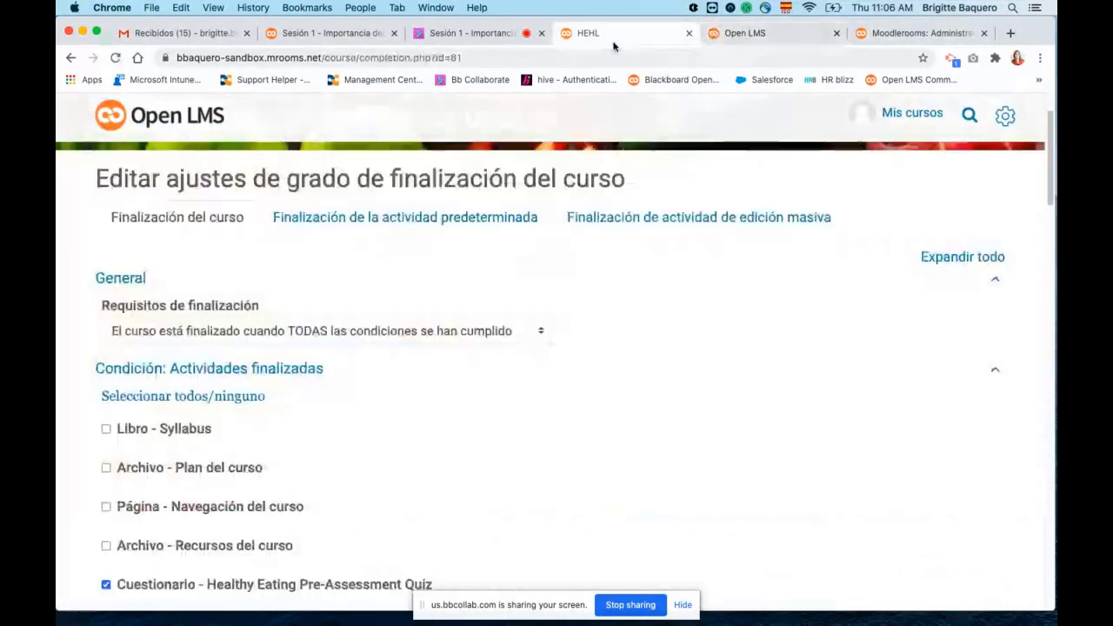
Open the HEHL course in a separate browser tab and expand its Informes list to show the Finalización del curso report
{"action": "scroll", "coordinate": [484, 293], "scroll_direction": "up", "scroll_amount": 2}
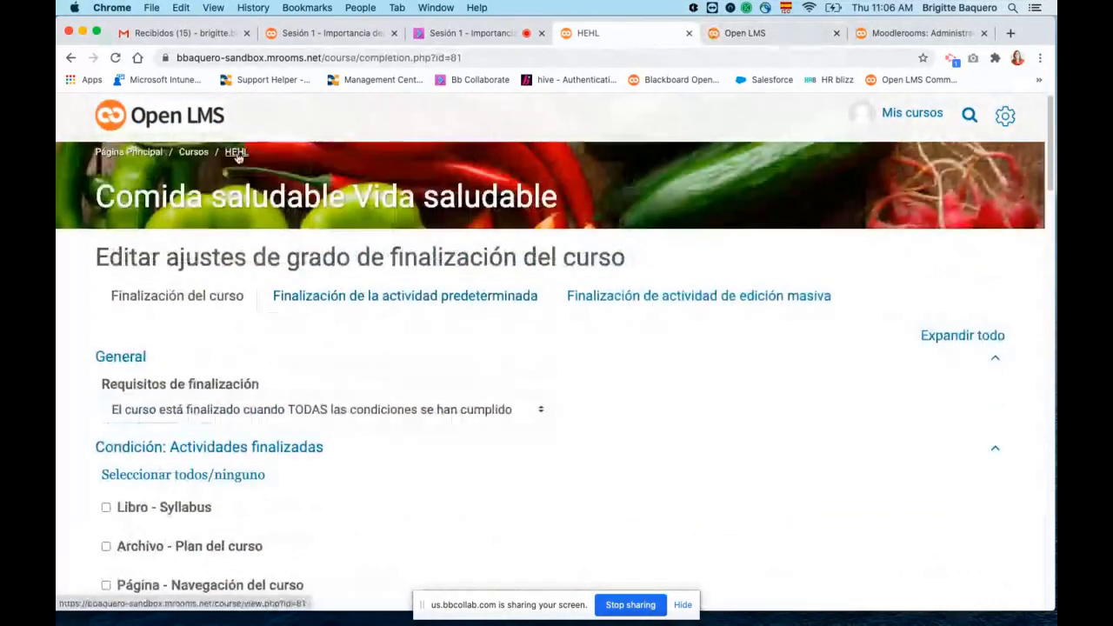
{"action": "right_click", "coordinate": [239, 157]}
{"action": "left_click", "coordinate": [258, 160]}
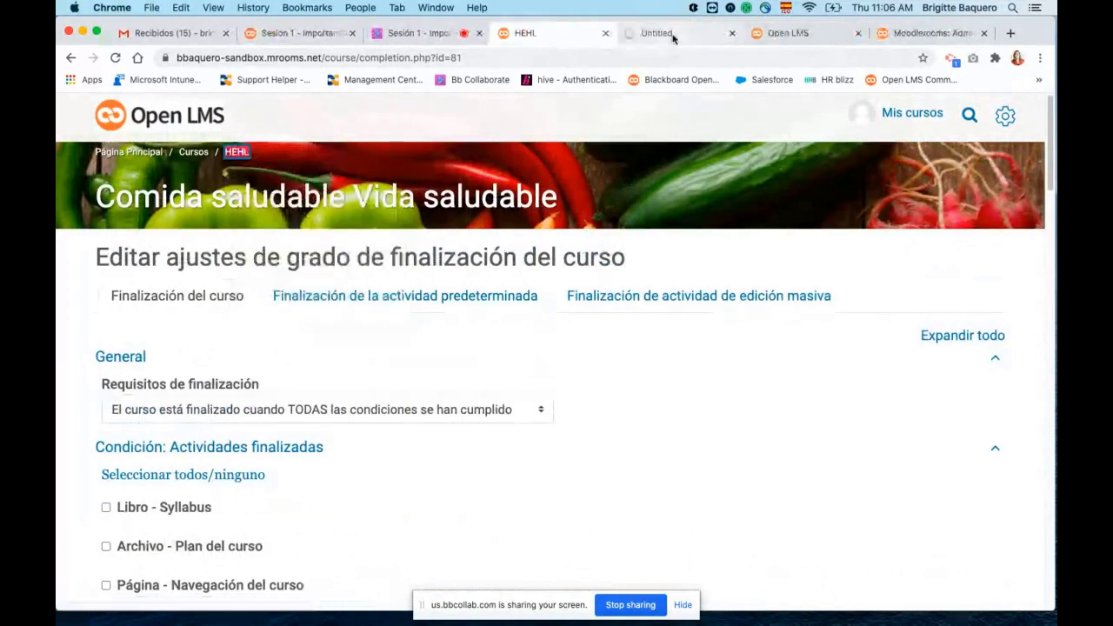
{"action": "left_click", "coordinate": [671, 34]}
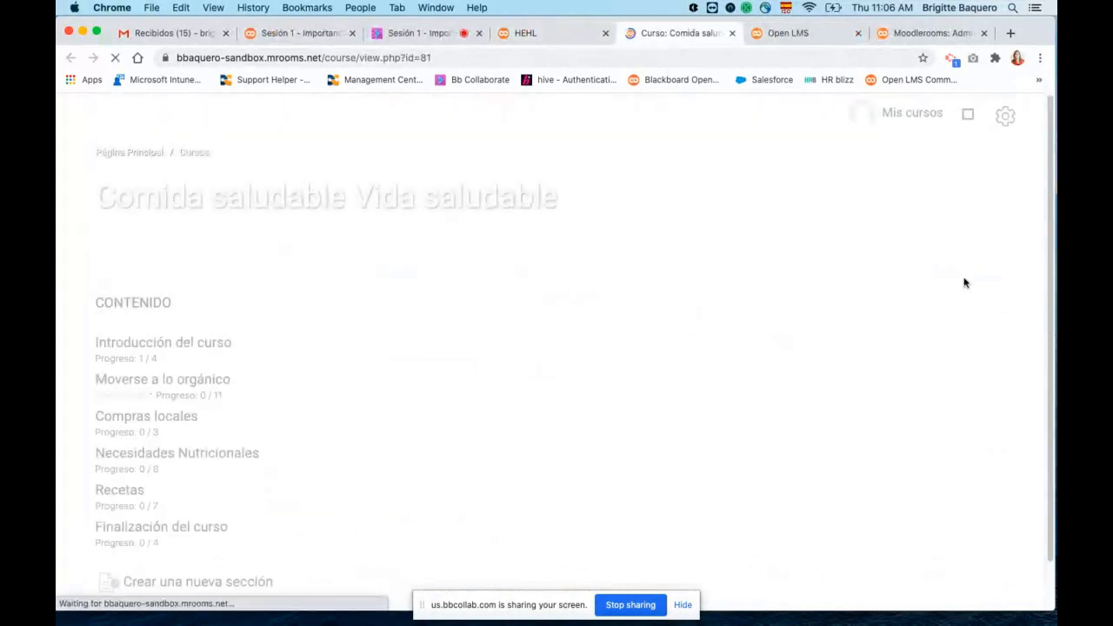
{"action": "left_click", "coordinate": [1005, 118]}
{"action": "left_click", "coordinate": [902, 275]}
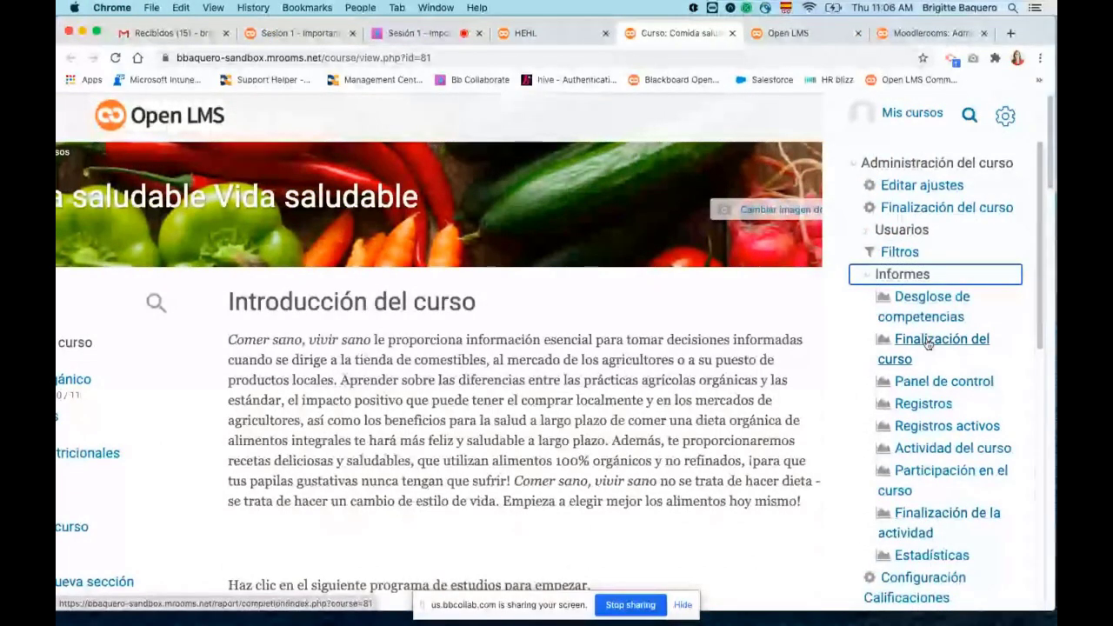
Return to the course completion settings, highlight the end of the page title and examine the Actividades finalizadas condition
{"action": "left_click", "coordinate": [550, 36]}
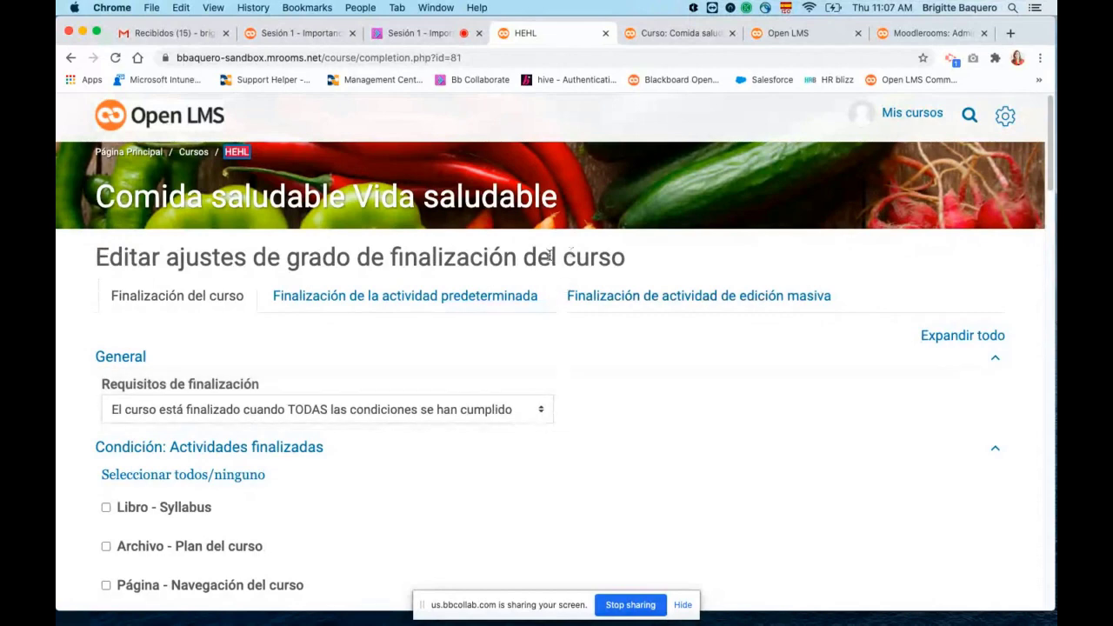
{"action": "left_click_drag", "start_coordinate": [537, 257], "coordinate": [650, 255]}
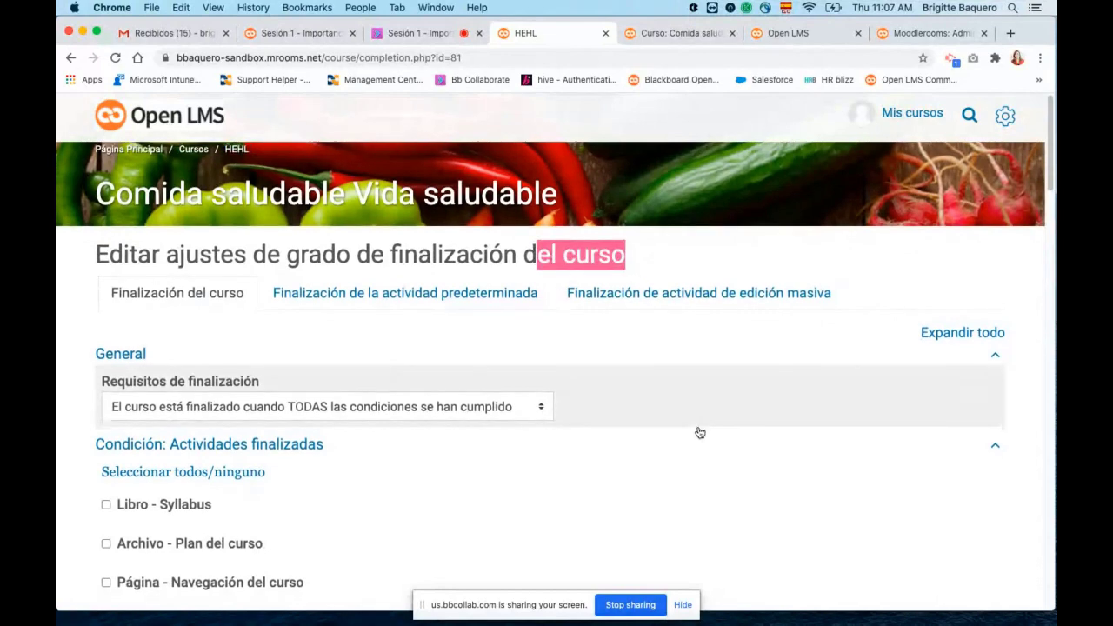
{"action": "scroll", "coordinate": [703, 425], "scroll_direction": "down", "scroll_amount": 4}
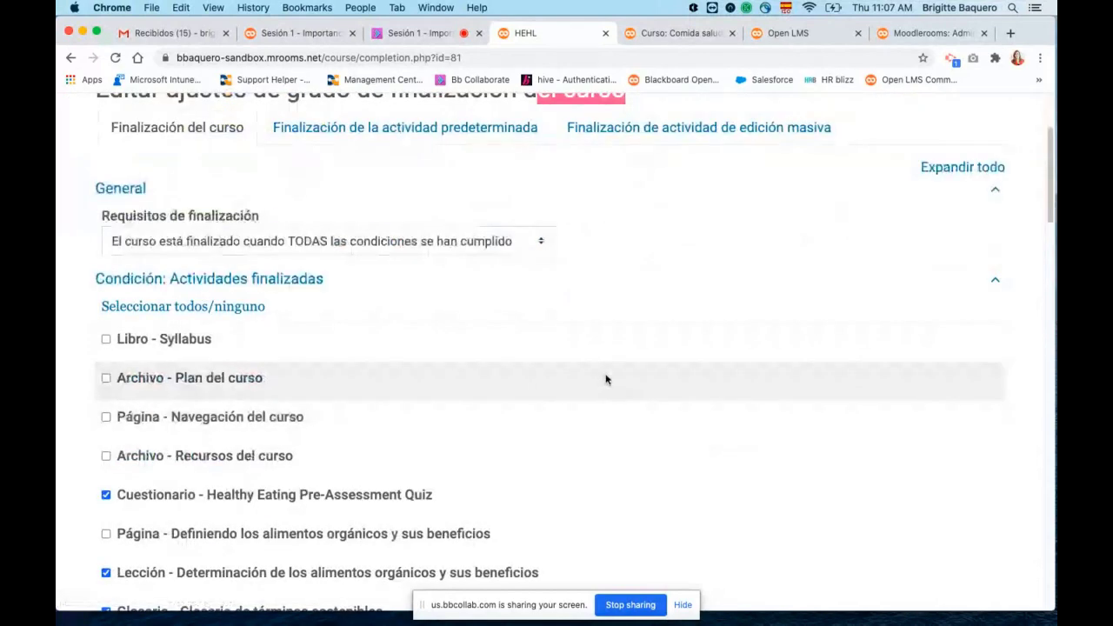
{"action": "scroll", "coordinate": [608, 379], "scroll_direction": "down", "scroll_amount": 2}
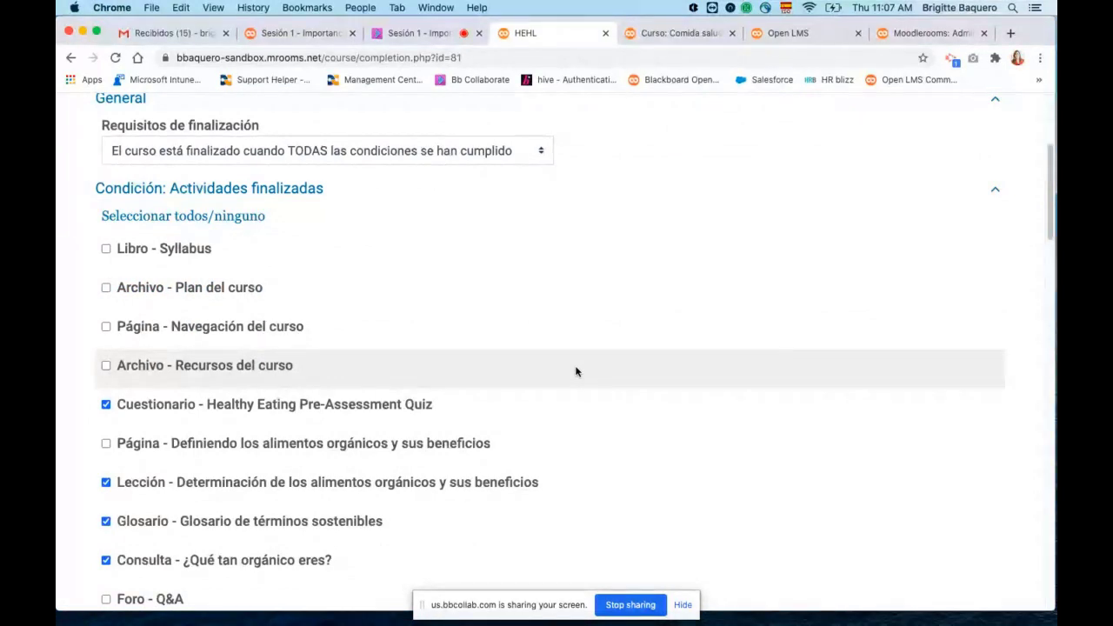
Review the activities selected under the Actividades finalizadas condition, through to Certificate of Completion and the required-condition setting
{"action": "scroll", "coordinate": [355, 308], "scroll_direction": "down", "scroll_amount": 5}
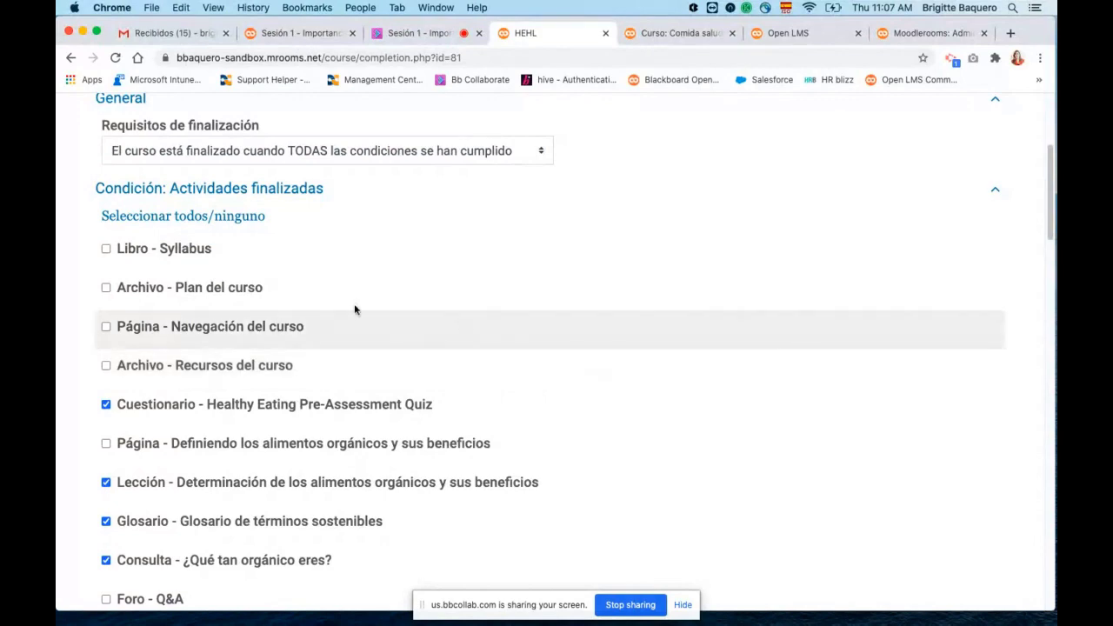
{"action": "scroll", "coordinate": [304, 282], "scroll_direction": "down", "scroll_amount": 1}
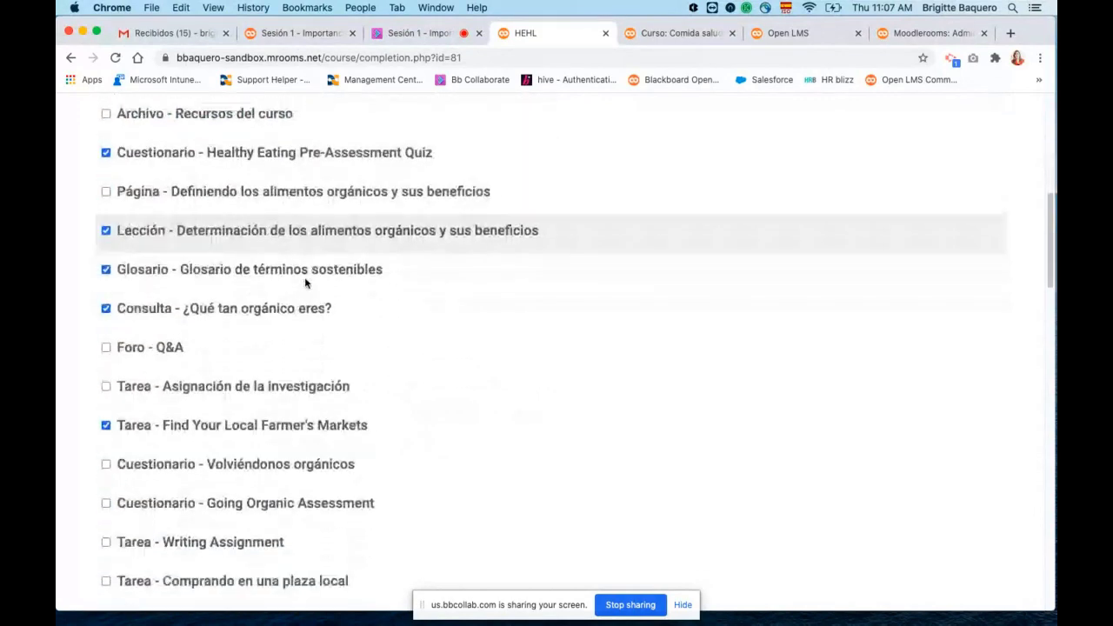
{"action": "scroll", "coordinate": [304, 283], "scroll_direction": "down", "scroll_amount": 7}
{"action": "scroll", "coordinate": [304, 283], "scroll_direction": "down", "scroll_amount": 13}
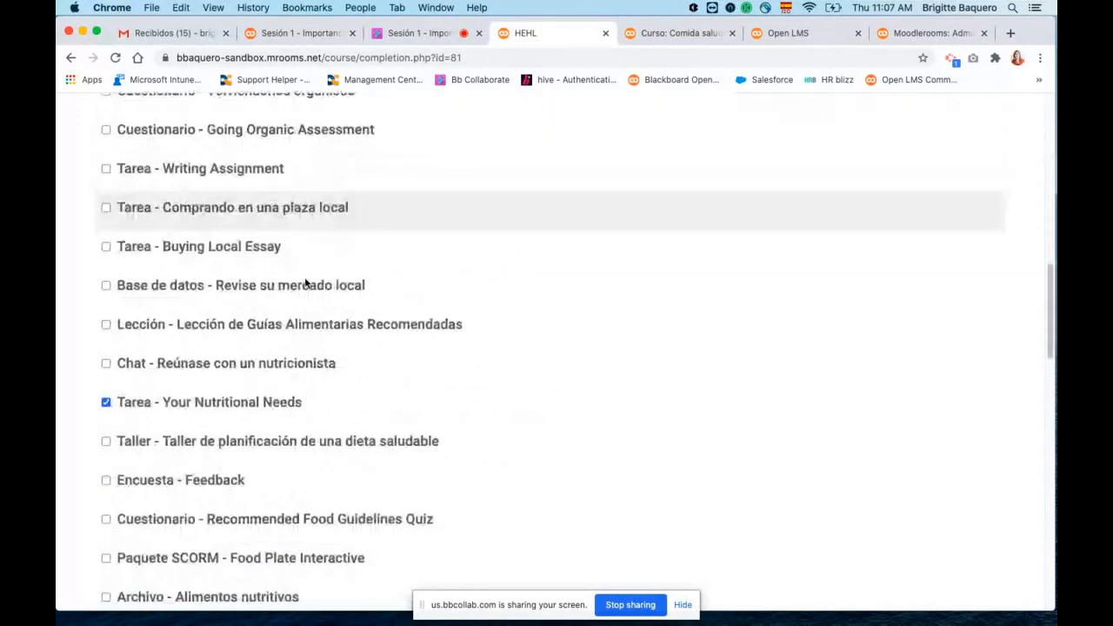
{"action": "scroll", "coordinate": [306, 283], "scroll_direction": "down", "scroll_amount": 4}
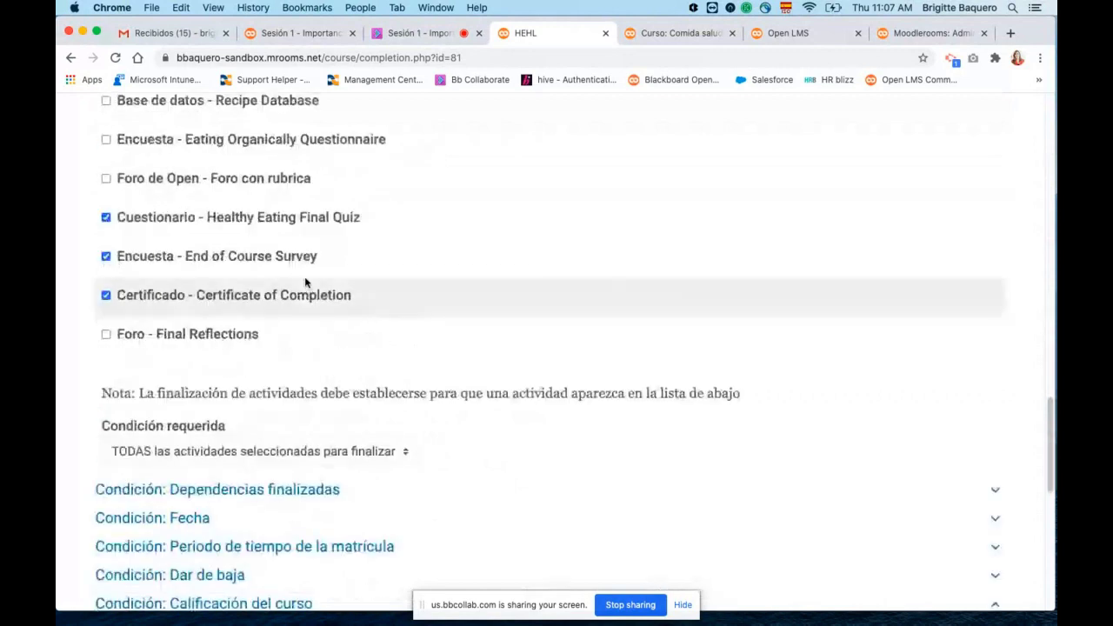
{"action": "scroll", "coordinate": [350, 326], "scroll_direction": "down", "scroll_amount": 4}
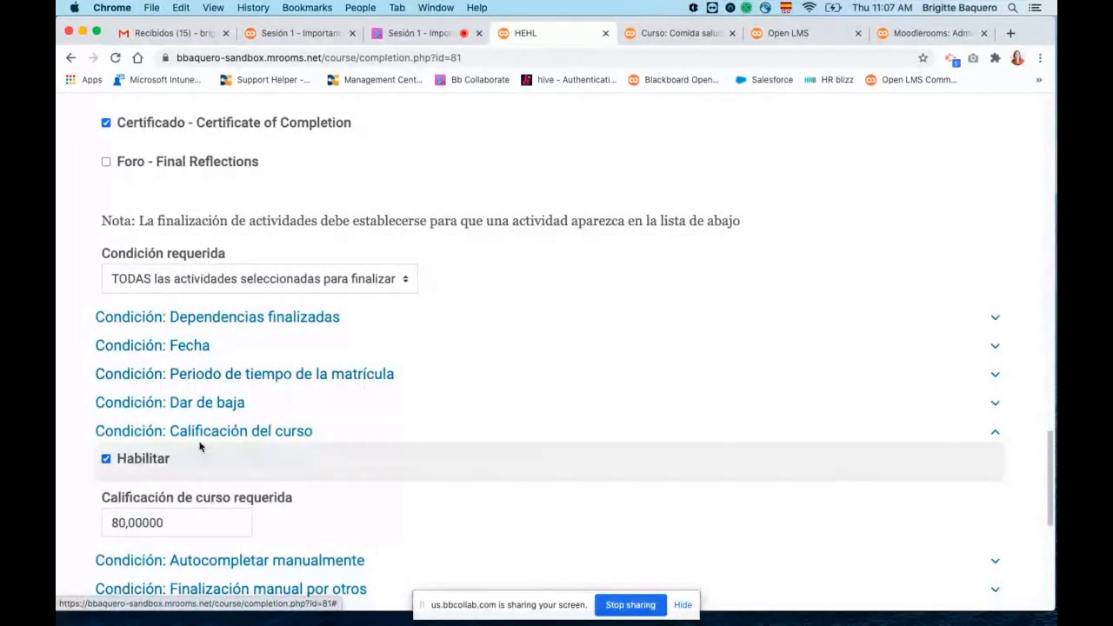
Examine the Calificación del curso condition, highlight its required course grade, and briefly expand and collapse Autocompletar manualmente
{"action": "scroll", "coordinate": [387, 430], "scroll_direction": "down", "scroll_amount": 1}
{"action": "scroll", "coordinate": [390, 428], "scroll_direction": "down", "scroll_amount": 2}
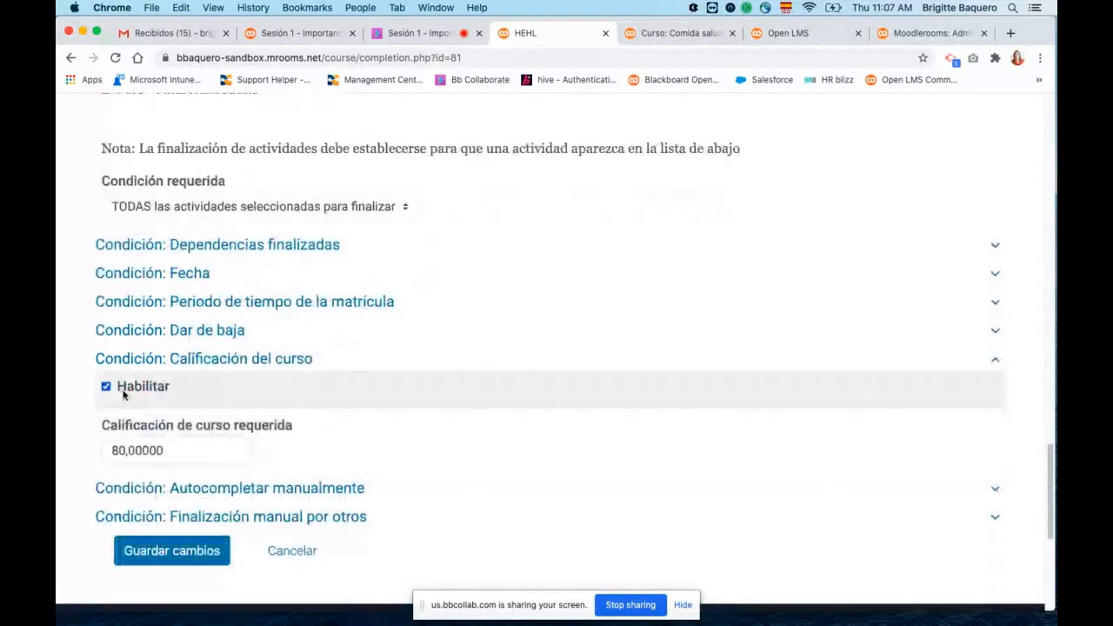
{"action": "left_click_drag", "start_coordinate": [110, 450], "coordinate": [186, 449]}
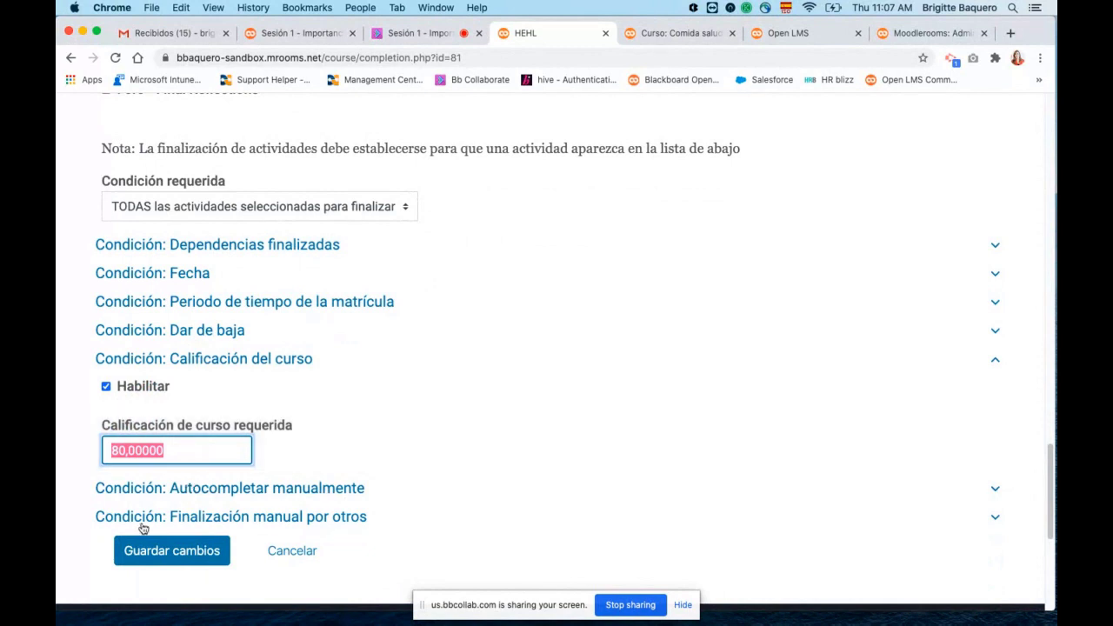
{"action": "left_click", "coordinate": [187, 492]}
{"action": "left_click", "coordinate": [186, 492]}
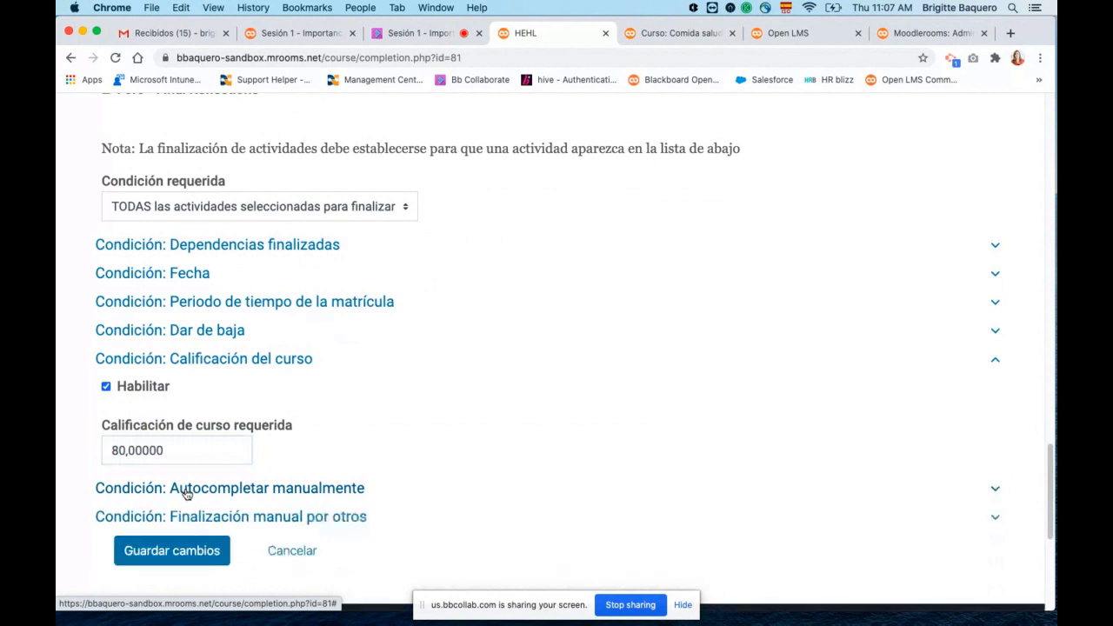
{"action": "scroll", "coordinate": [236, 511], "scroll_direction": "down", "scroll_amount": 1}
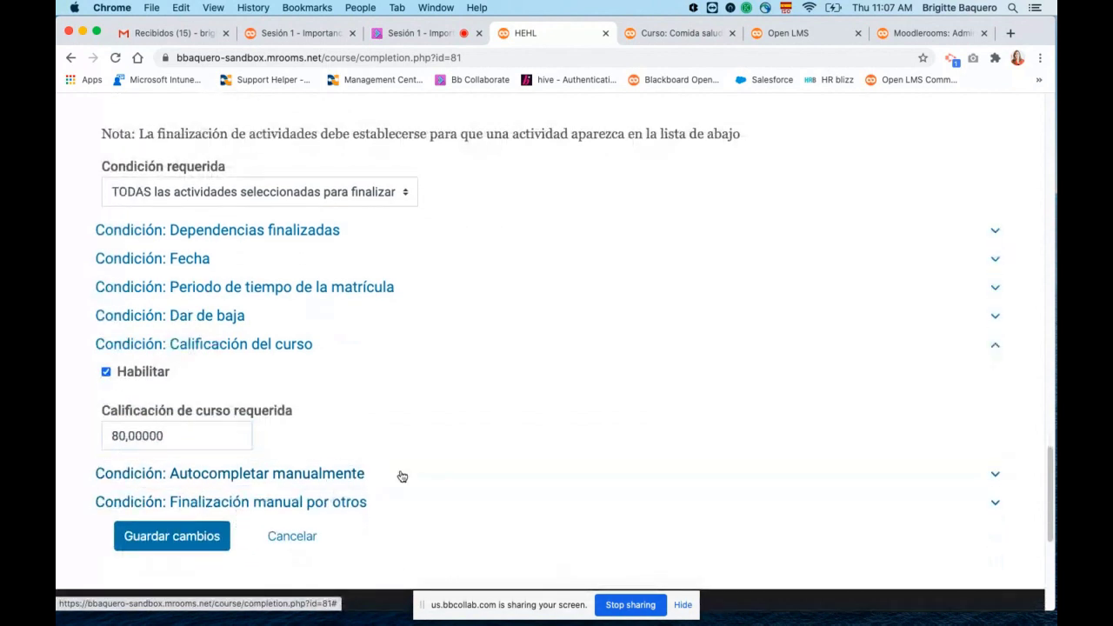
Expand the Dependencias finalizadas condition and view its available courses and required-condition options
{"action": "scroll", "coordinate": [399, 476], "scroll_direction": "up", "scroll_amount": 1}
{"action": "scroll", "coordinate": [401, 476], "scroll_direction": "up", "scroll_amount": 3}
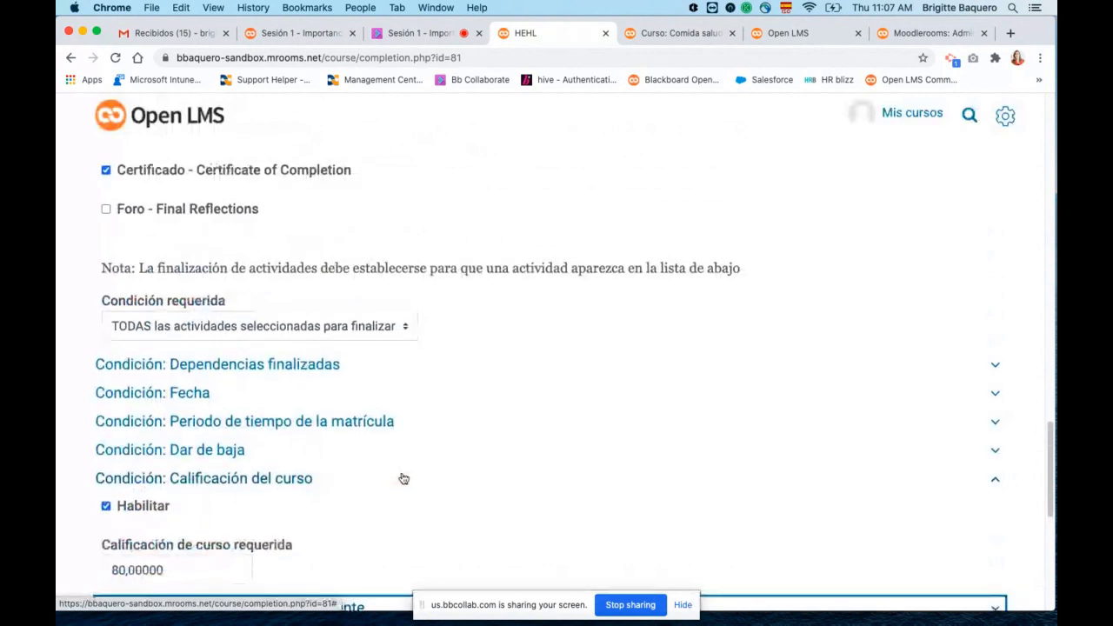
{"action": "scroll", "coordinate": [401, 477], "scroll_direction": "up", "scroll_amount": 1}
{"action": "scroll", "coordinate": [401, 477], "scroll_direction": "up", "scroll_amount": 5}
{"action": "scroll", "coordinate": [402, 478], "scroll_direction": "down", "scroll_amount": 5}
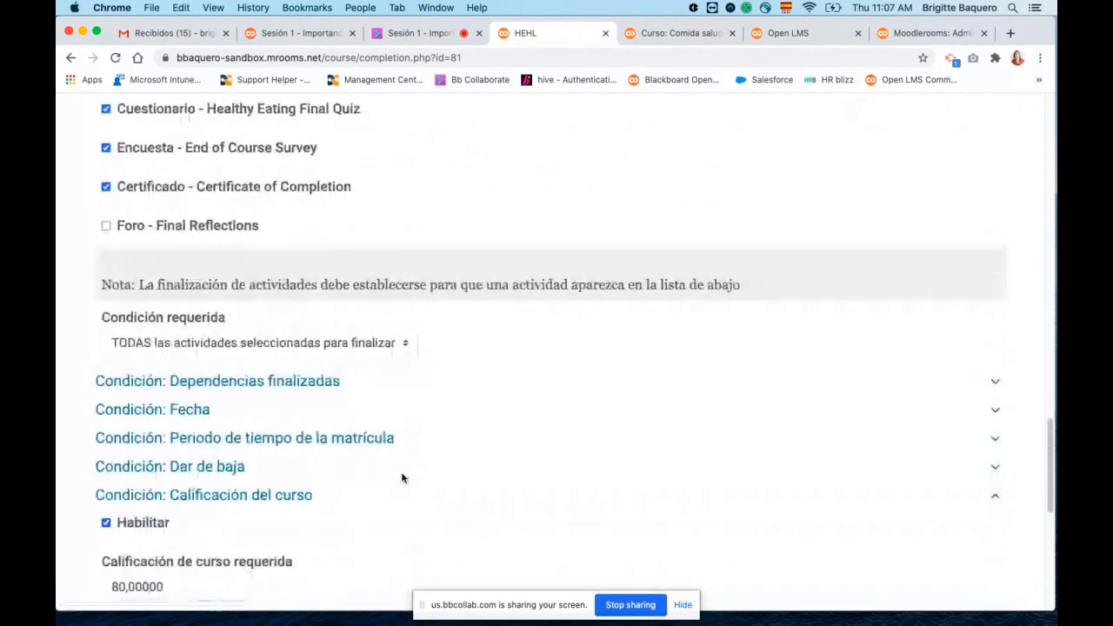
{"action": "left_click", "coordinate": [143, 385]}
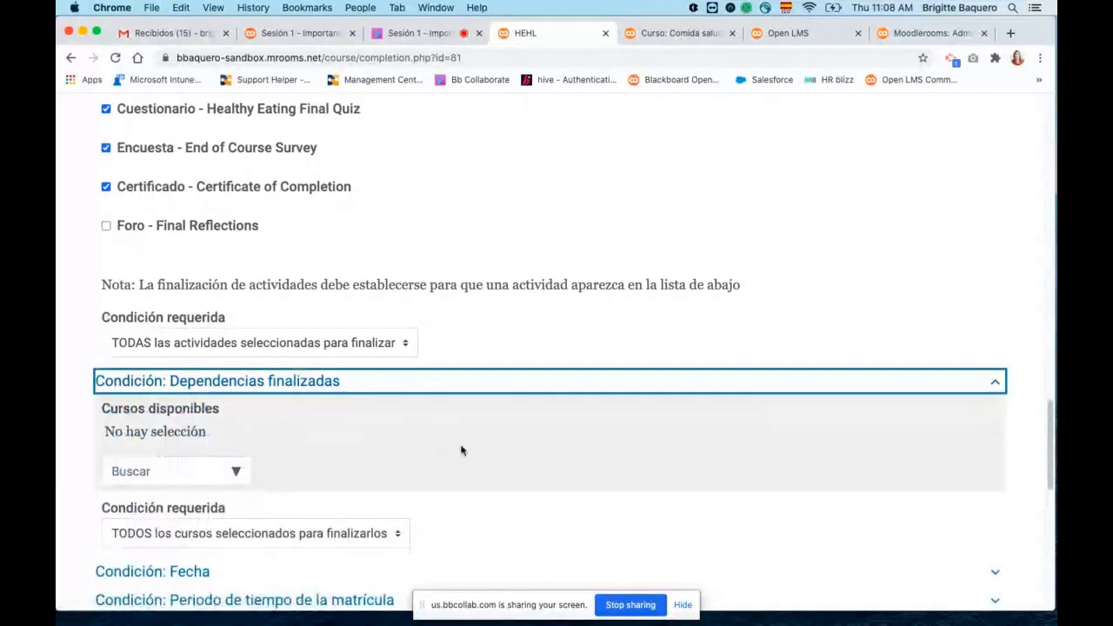
{"action": "scroll", "coordinate": [461, 450], "scroll_direction": "down", "scroll_amount": 1}
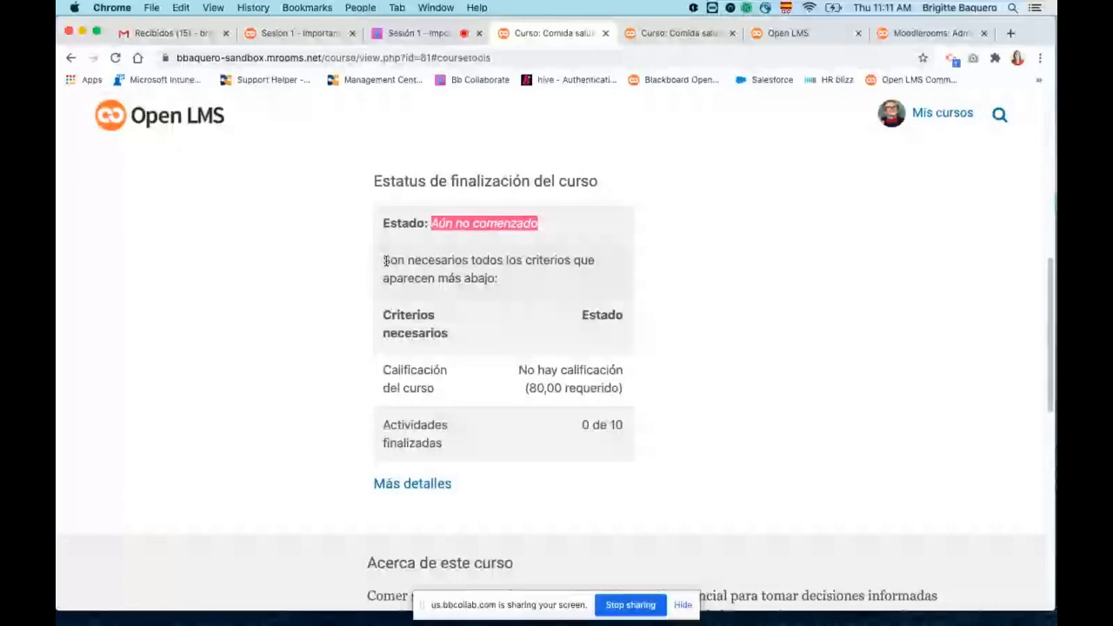
Highlight the criteria note, the Actividades finalizadas label and its activity counts in the student's Estatus de finalización del curso block
{"action": "left_click_drag", "start_coordinate": [385, 260], "coordinate": [500, 278]}
{"action": "left_click_drag", "start_coordinate": [383, 370], "coordinate": [425, 428]}
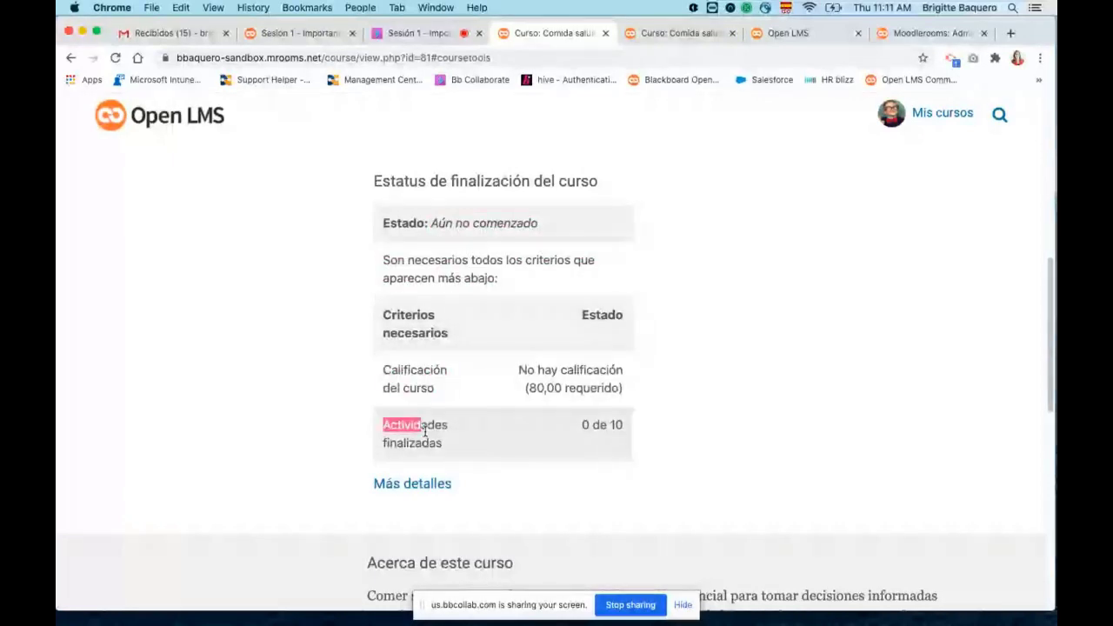
{"action": "left_click_drag", "start_coordinate": [610, 425], "coordinate": [625, 424]}
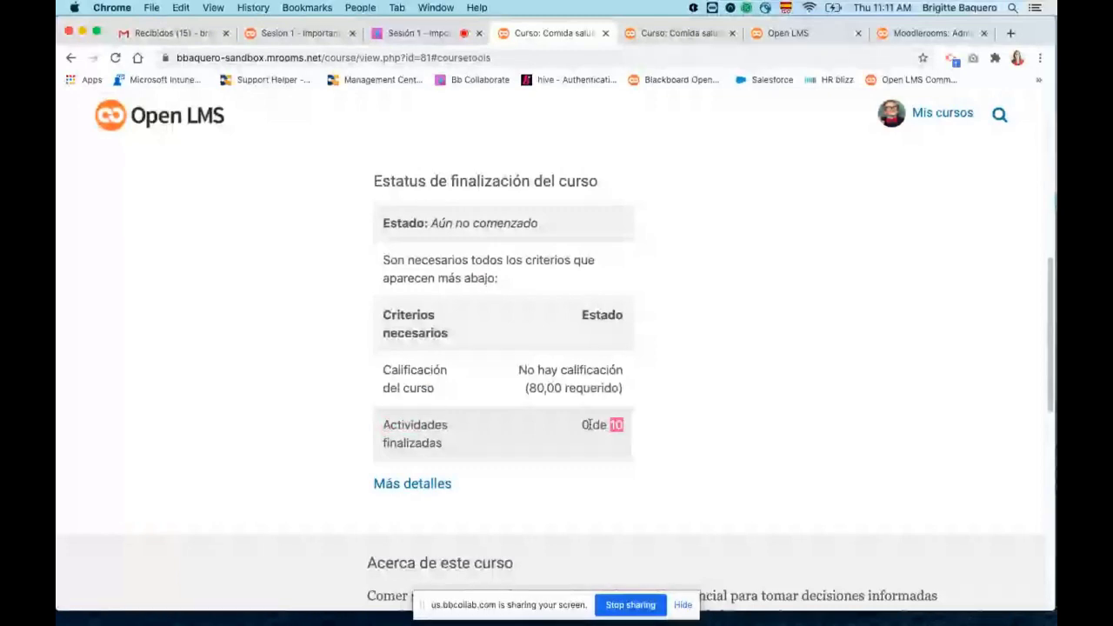
{"action": "double_click", "coordinate": [586, 424]}
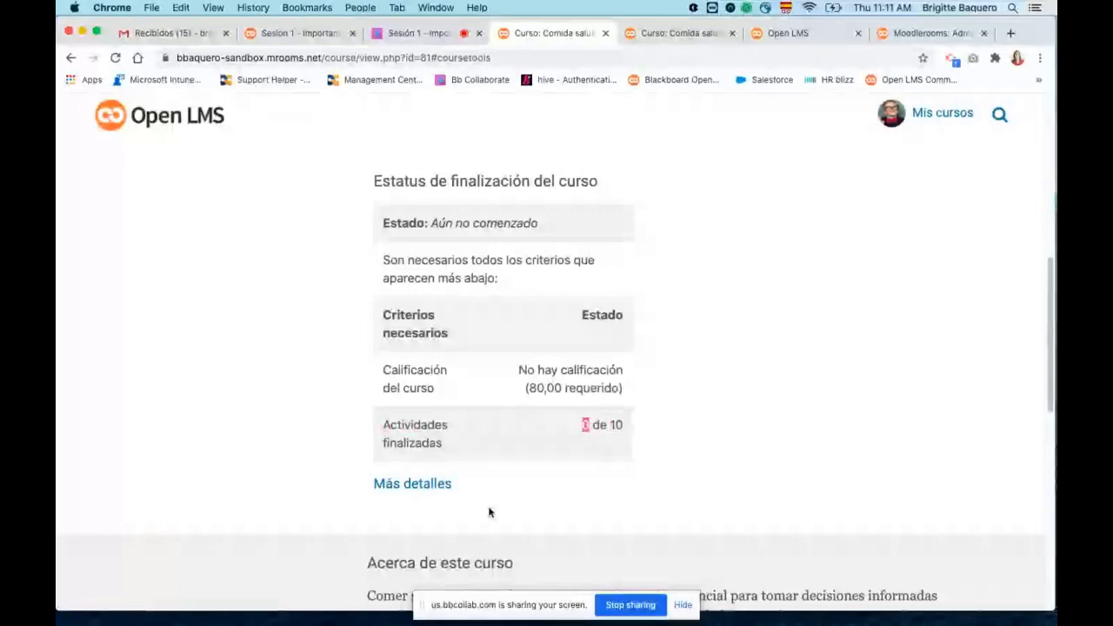
Open the detailed completion progress for the student and review each criterion's requirement, highlighting the one for Glosario de términos sostenibles
{"action": "left_click", "coordinate": [412, 484]}
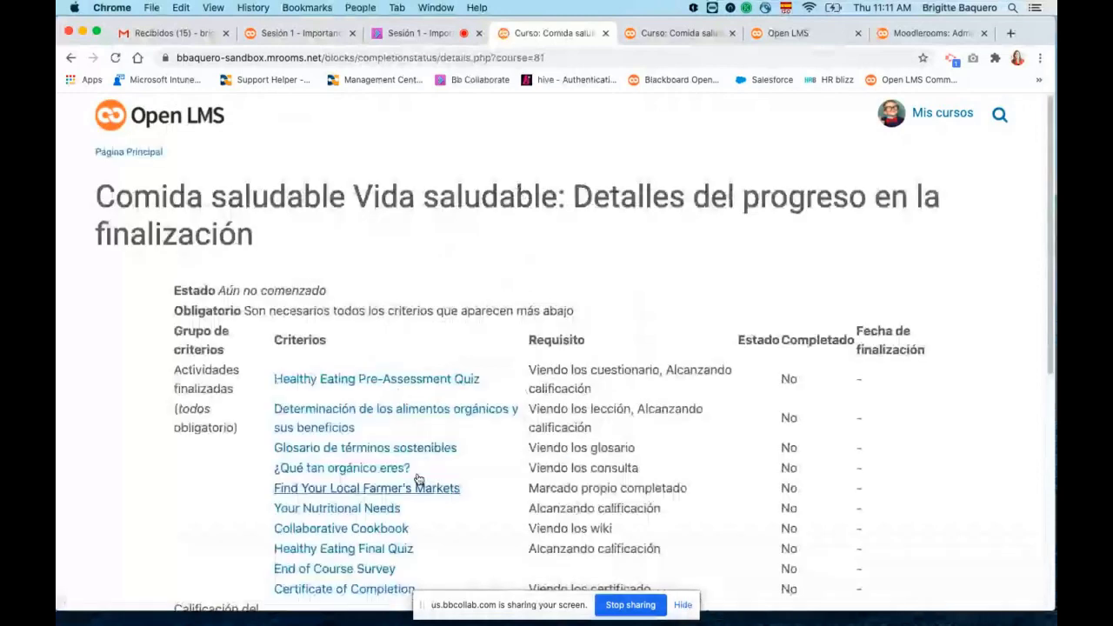
{"action": "scroll", "coordinate": [497, 401], "scroll_direction": "down", "scroll_amount": 3}
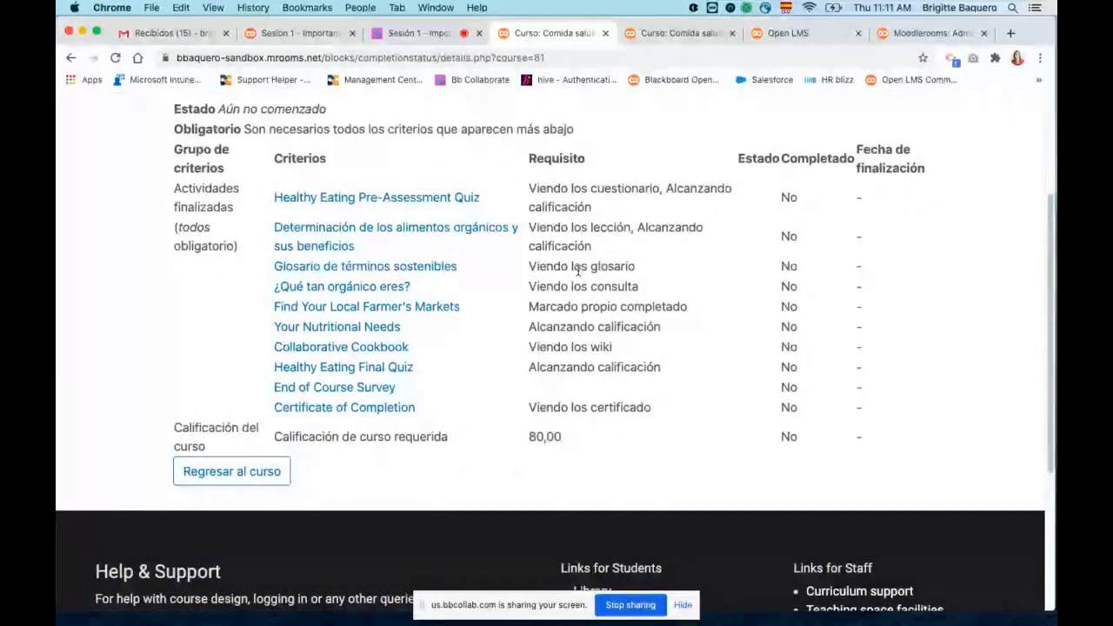
{"action": "left_click_drag", "start_coordinate": [538, 267], "coordinate": [636, 268]}
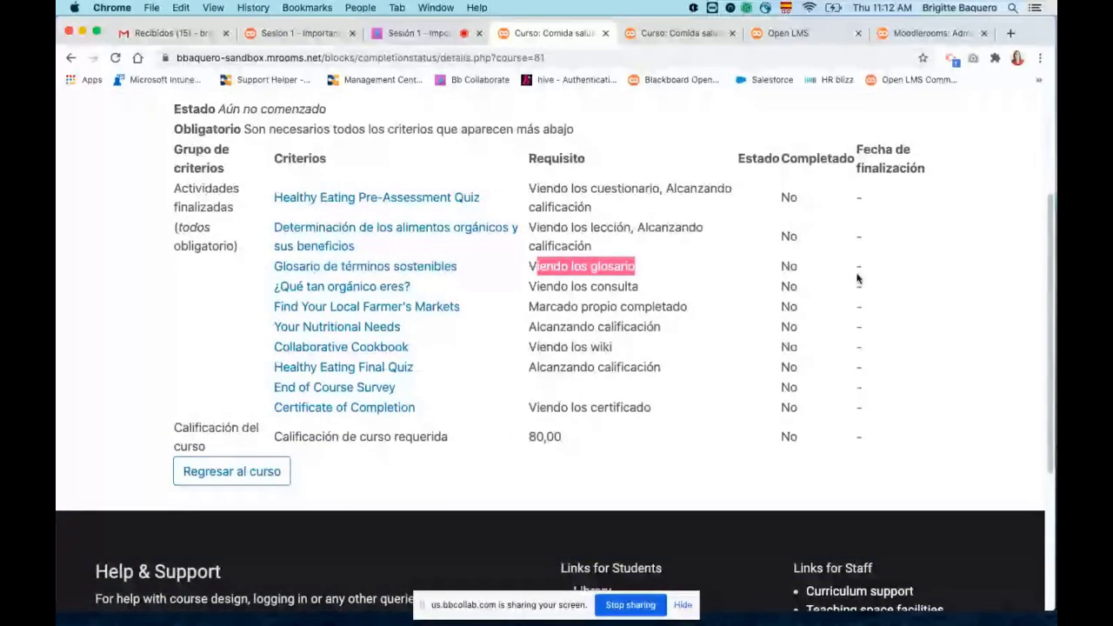
{"action": "scroll", "coordinate": [409, 374], "scroll_direction": "up", "scroll_amount": 3}
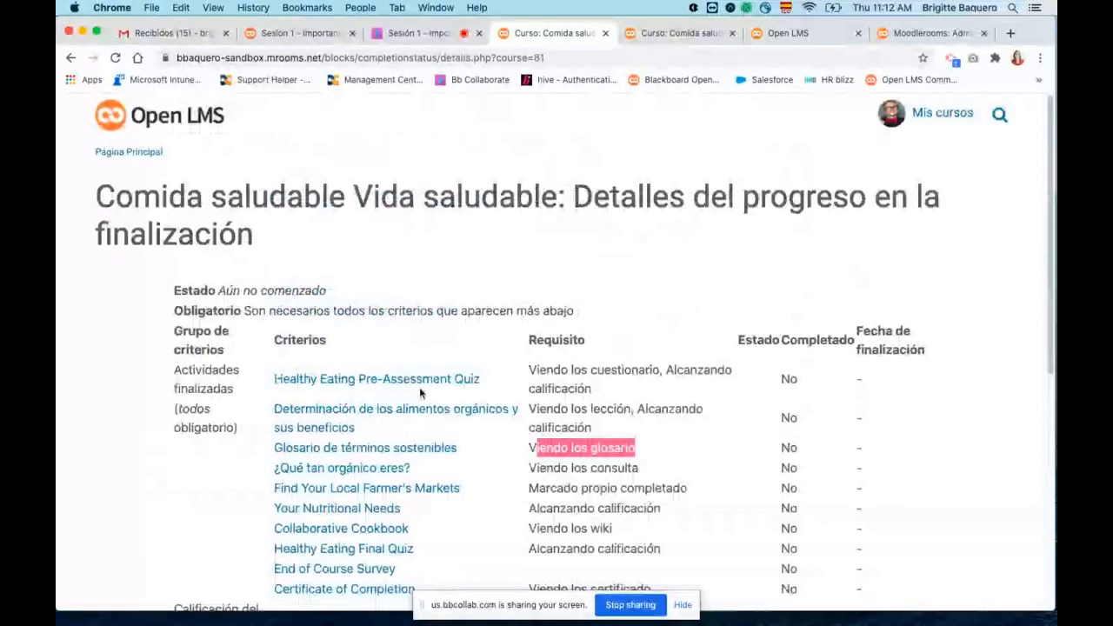
Go back to the course, view its Introducción del curso section and open the student's Mis cursos overview
{"action": "left_click", "coordinate": [71, 57]}
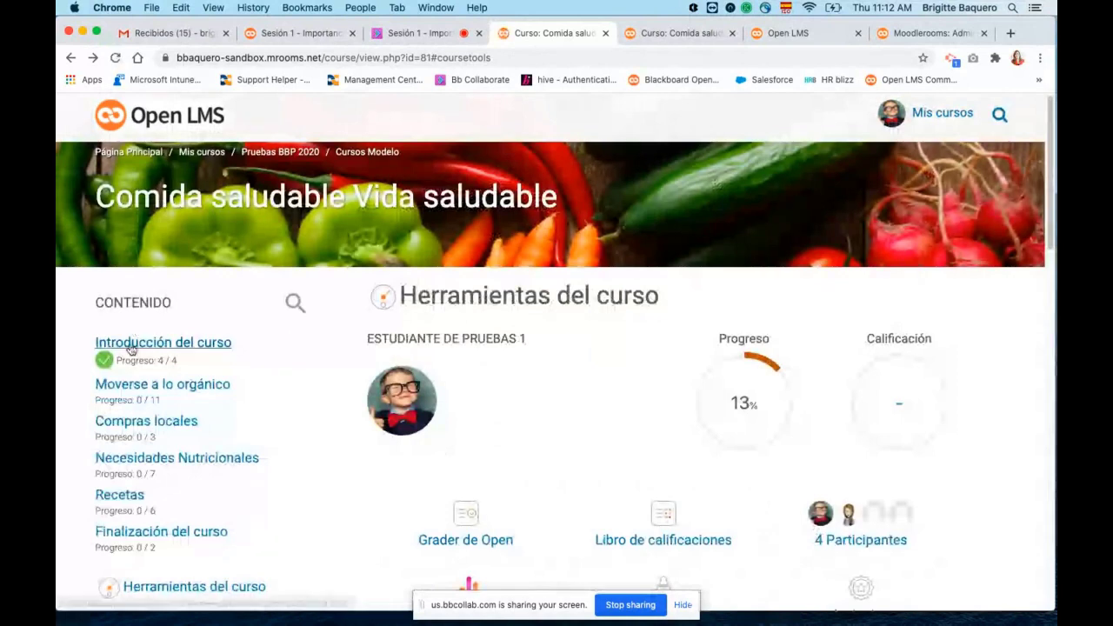
{"action": "left_click", "coordinate": [132, 344]}
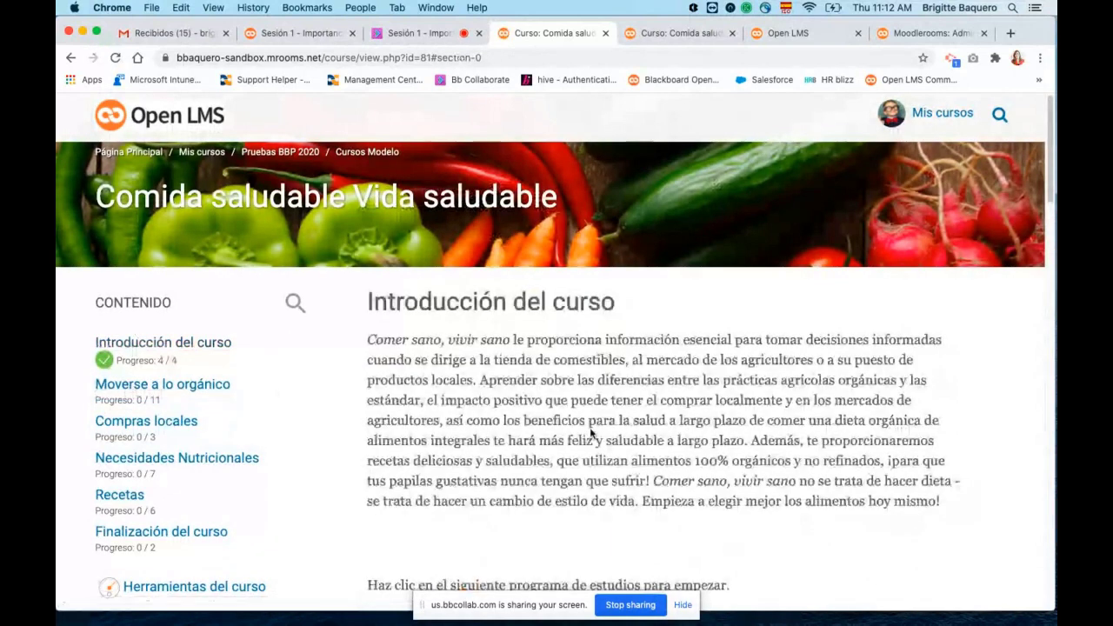
{"action": "scroll", "coordinate": [590, 433], "scroll_direction": "down", "scroll_amount": 2}
{"action": "scroll", "coordinate": [591, 432], "scroll_direction": "up", "scroll_amount": 2}
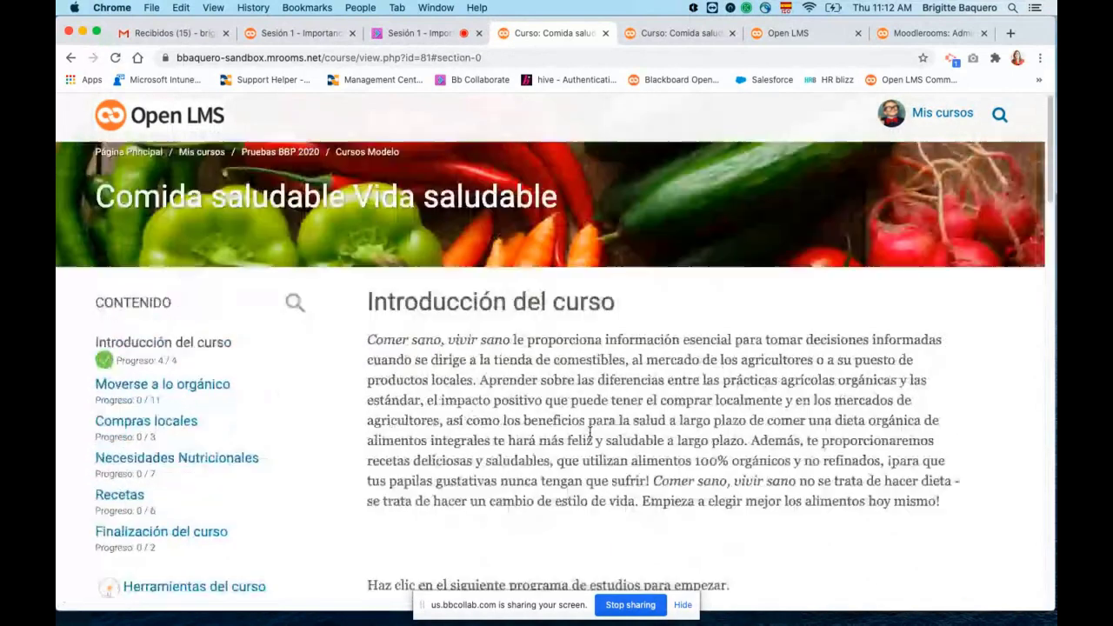
{"action": "scroll", "coordinate": [591, 432], "scroll_direction": "down", "scroll_amount": 4}
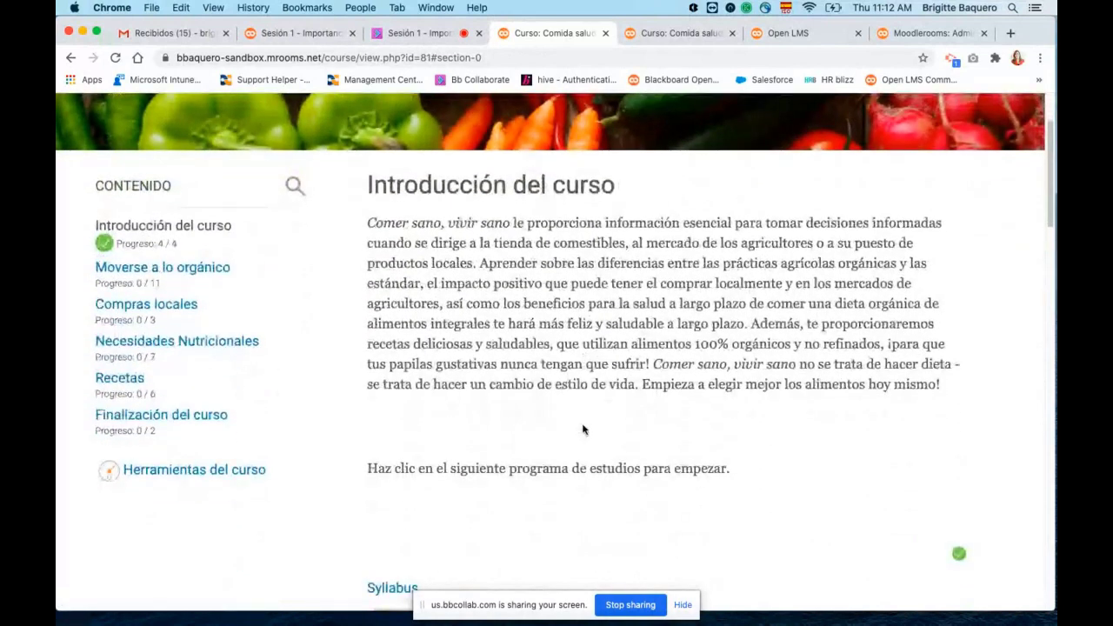
{"action": "scroll", "coordinate": [582, 433], "scroll_direction": "up", "scroll_amount": 4}
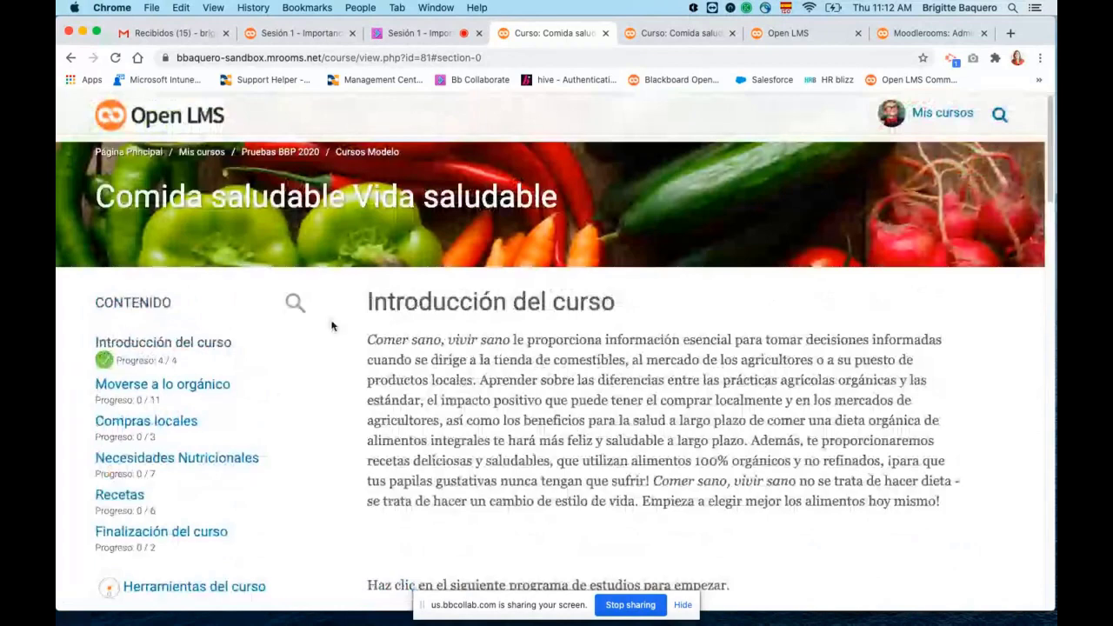
{"action": "left_click", "coordinate": [929, 113]}
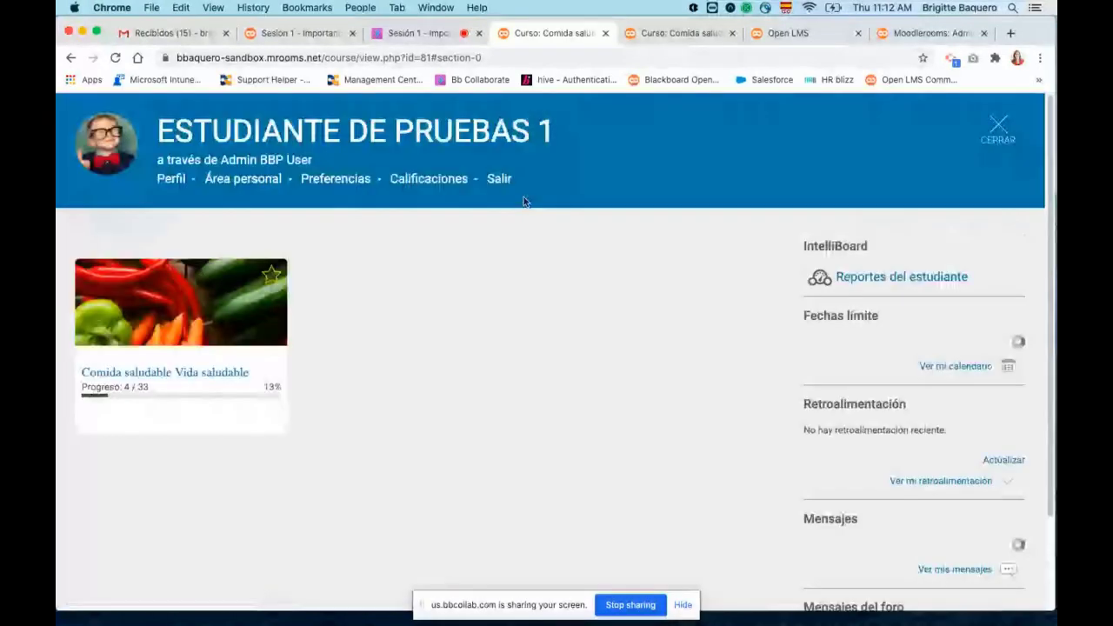